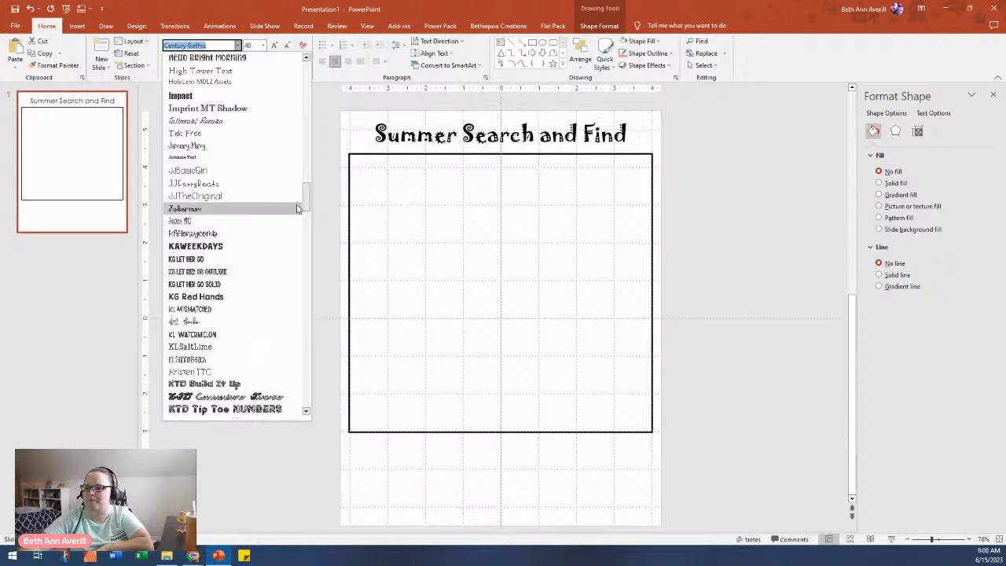
Step: Preview fonts further down the font list for the "Summer Search and Find" title
left_click_drag(307, 199, 310, 287)
left_click_drag(296, 365, 303, 411)
Step: Switch to File Explorer, look through the Downloads folder, and move its window away from the slide
left_click(167, 556)
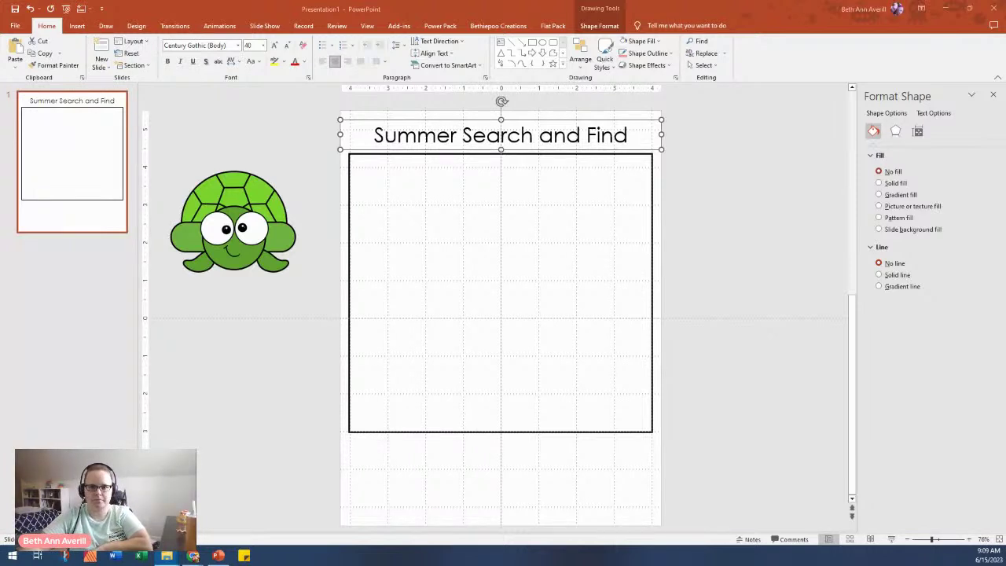
left_click_drag(455, 209, 495, 69)
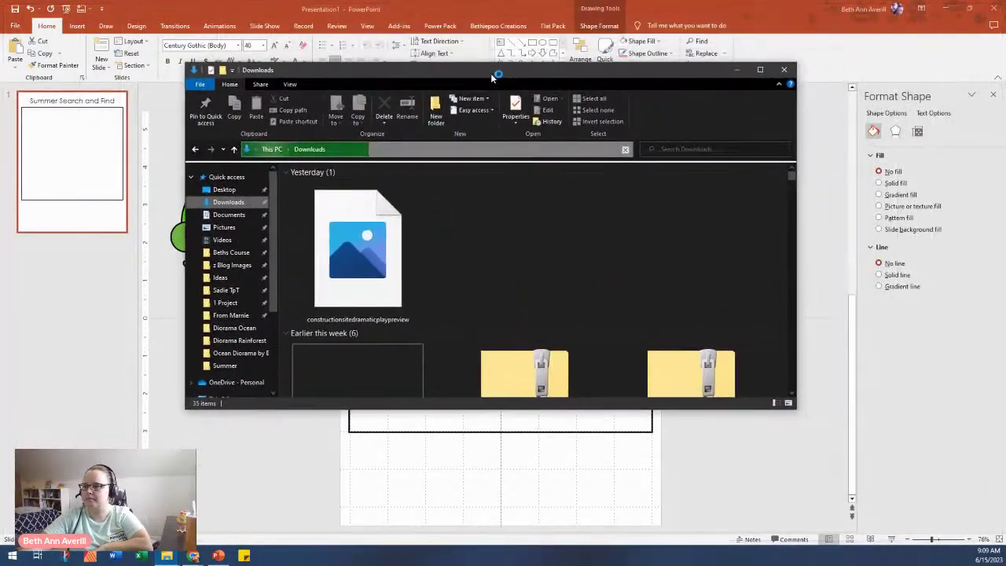
scroll(535, 271, "down", 5)
scroll(550, 260, "down", 5)
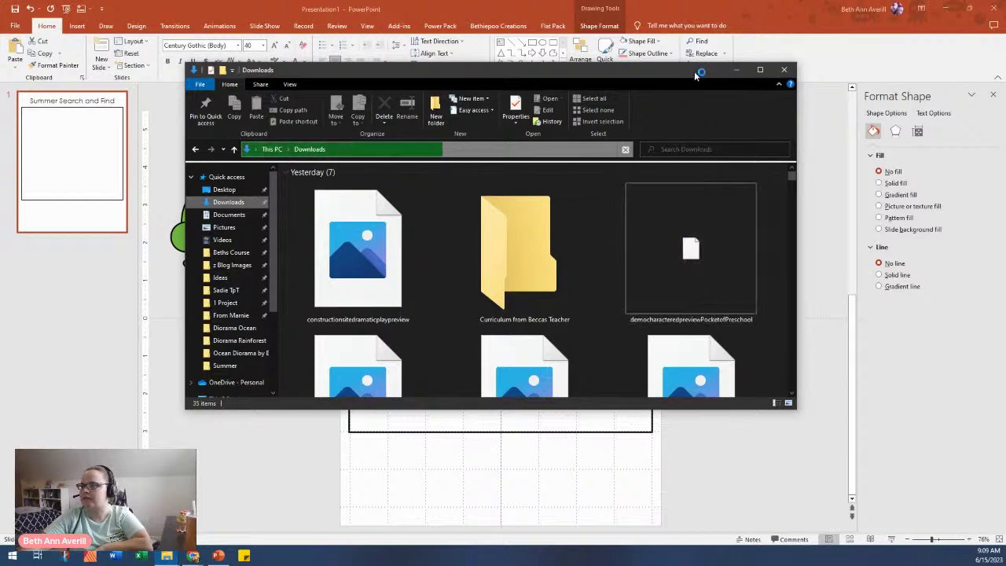
left_click_drag(695, 76, 0, 205)
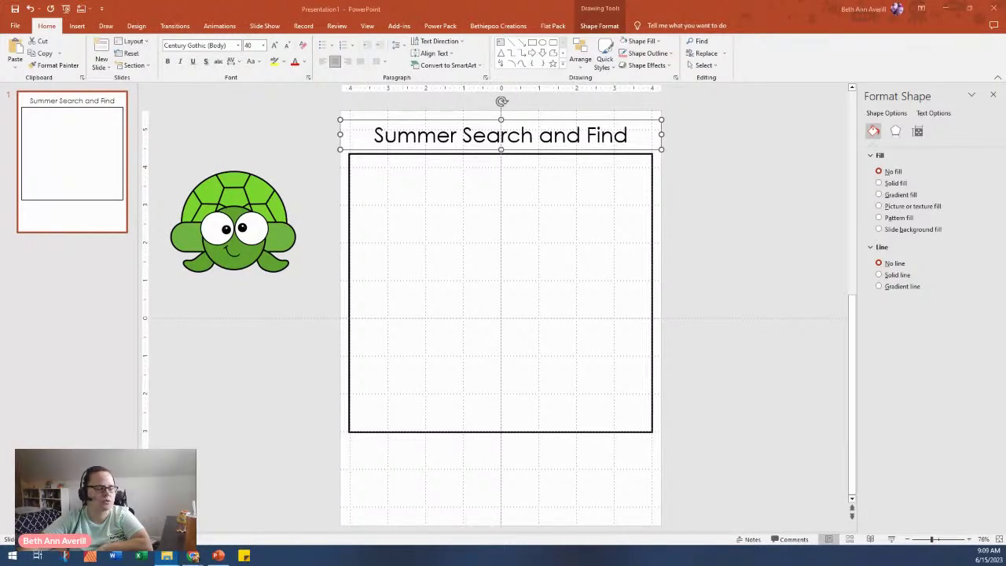
Step: Set the font of the "Summer Search and Find" title to Morning Honey Sans
left_click(239, 47)
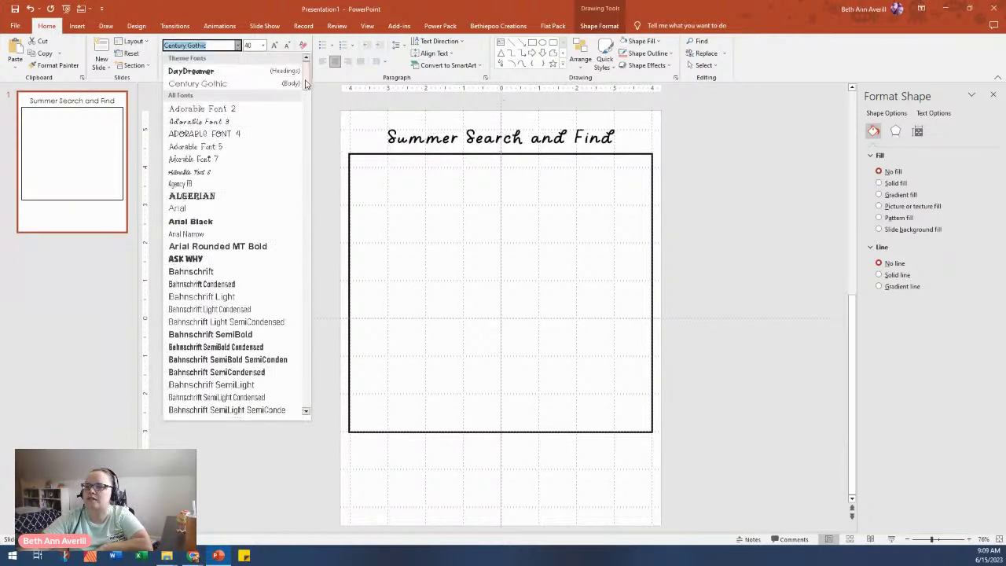
left_click_drag(307, 76, 322, 374)
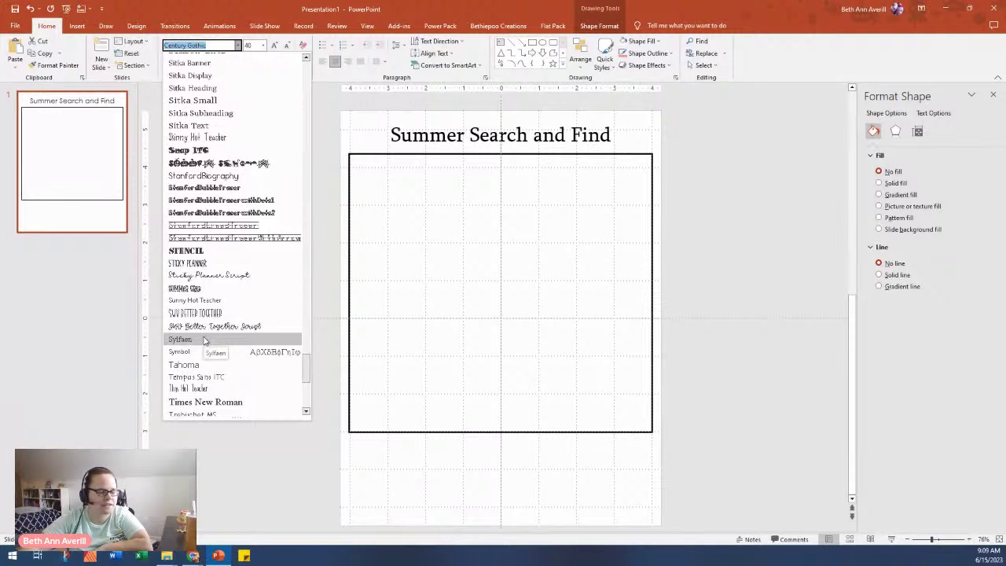
scroll(240, 236, "up", 6)
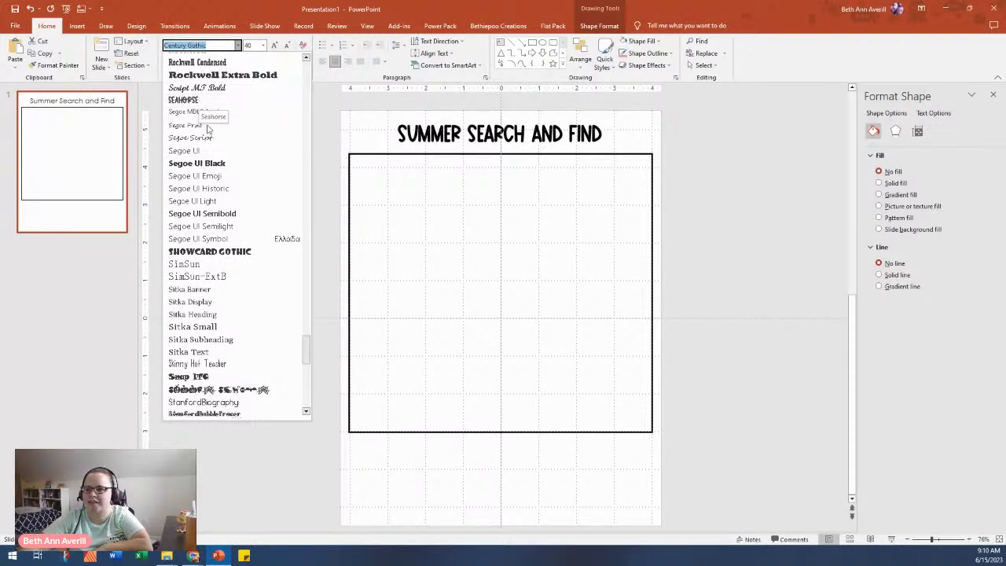
scroll(243, 348, "down", 2)
scroll(243, 348, "down", 3)
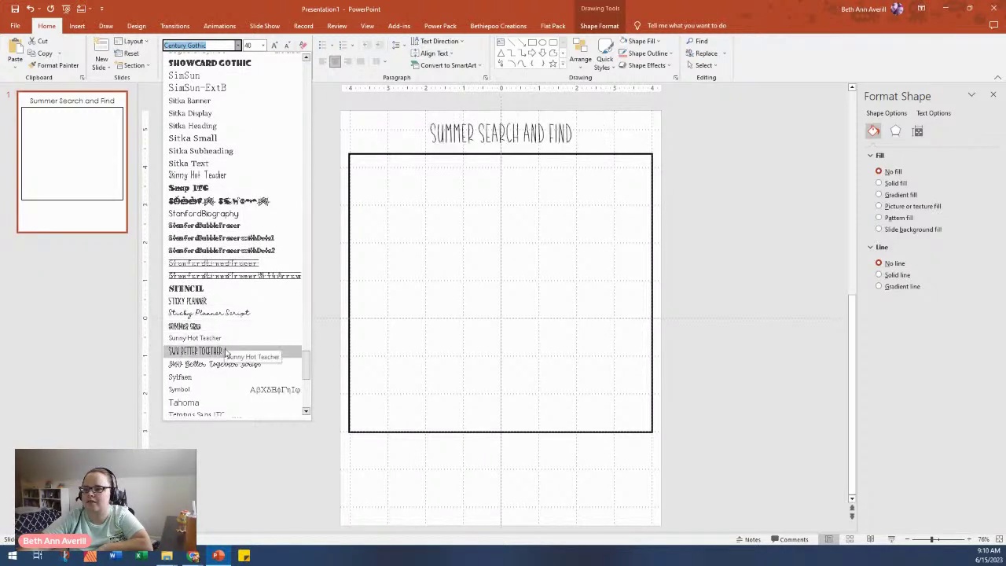
scroll(212, 385, "down", 4)
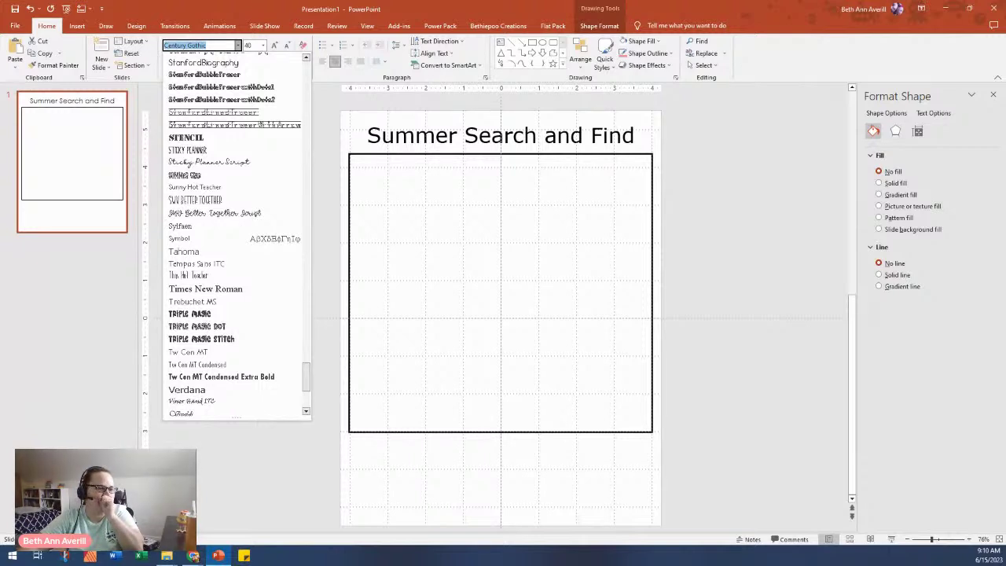
scroll(288, 352, "down", 5)
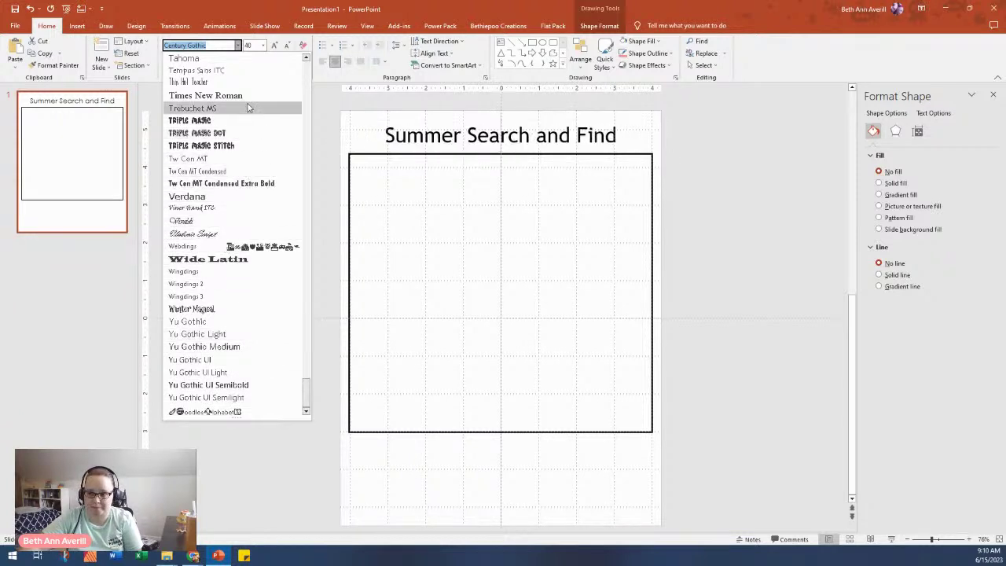
scroll(276, 236, "up", 3)
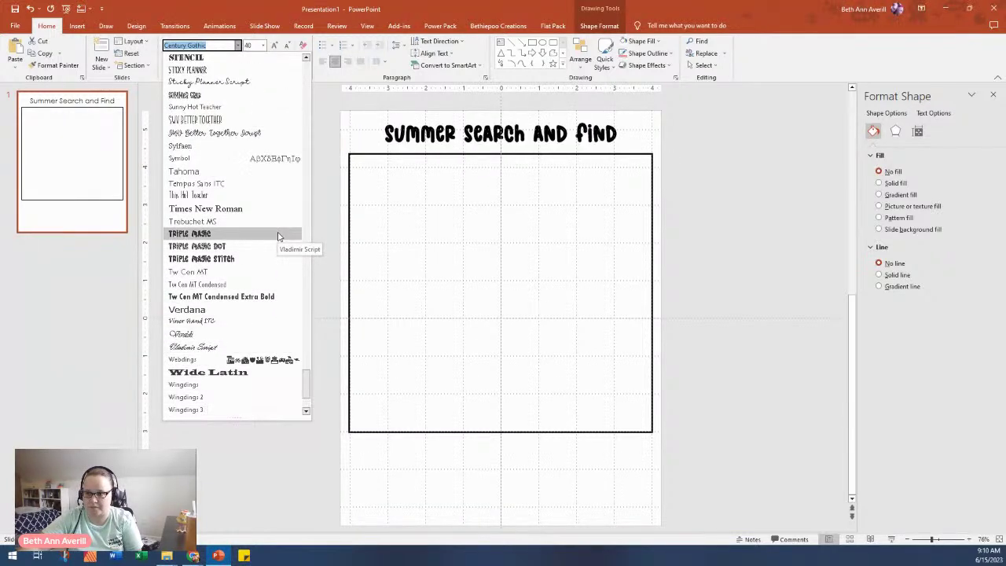
scroll(275, 240, "up", 8)
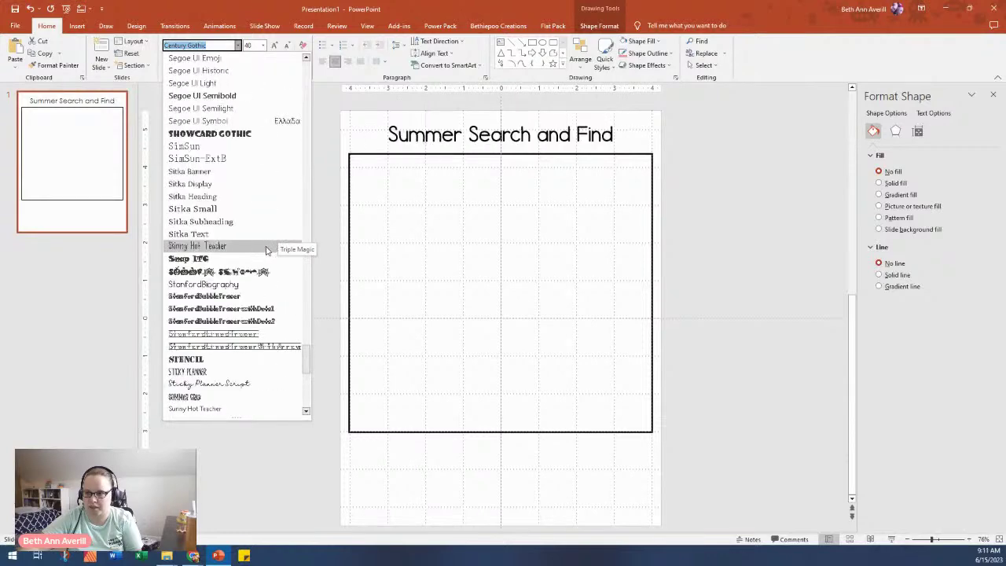
scroll(263, 259, "up", 9)
scroll(257, 306, "down", 1)
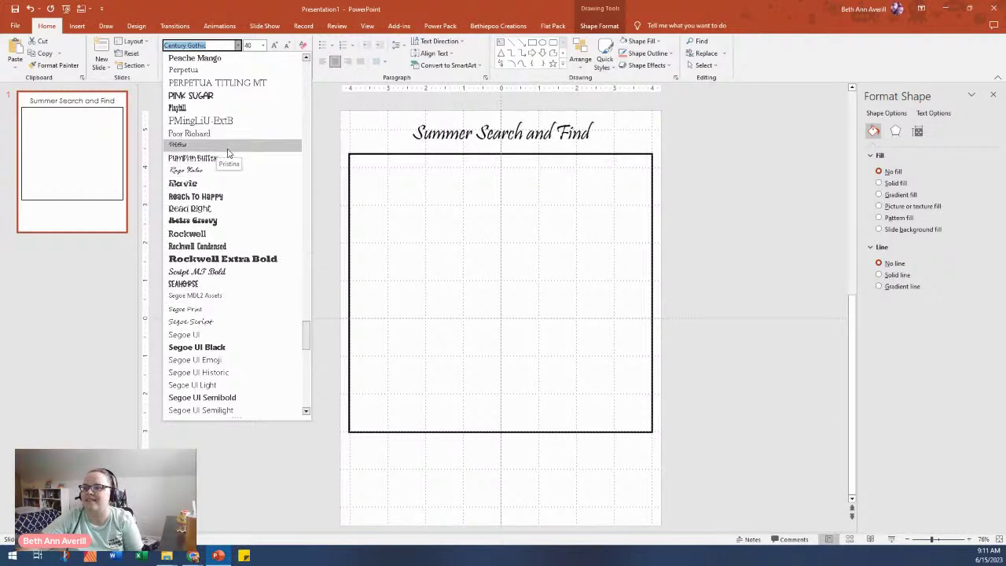
scroll(228, 154, "up", 3)
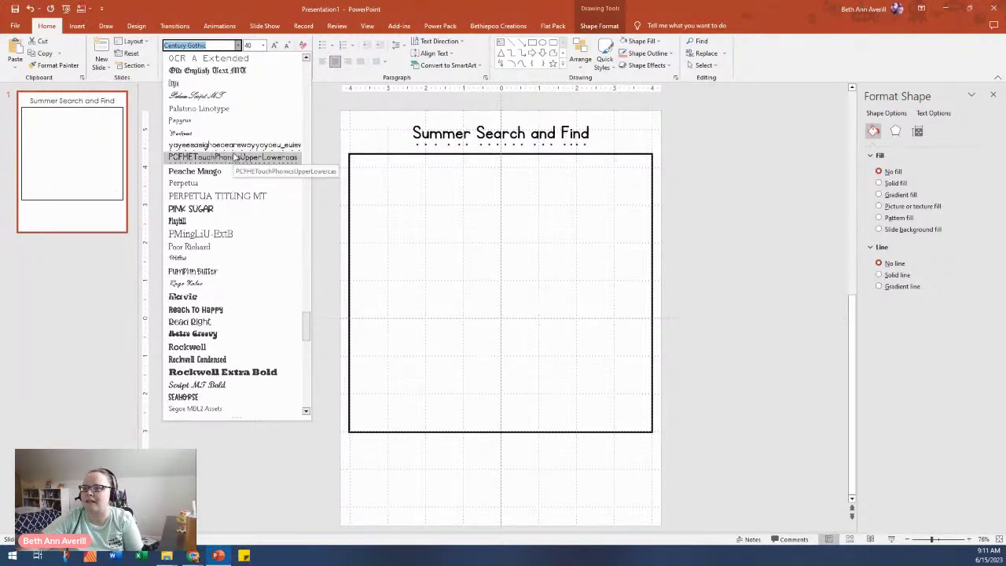
scroll(228, 139, "up", 7)
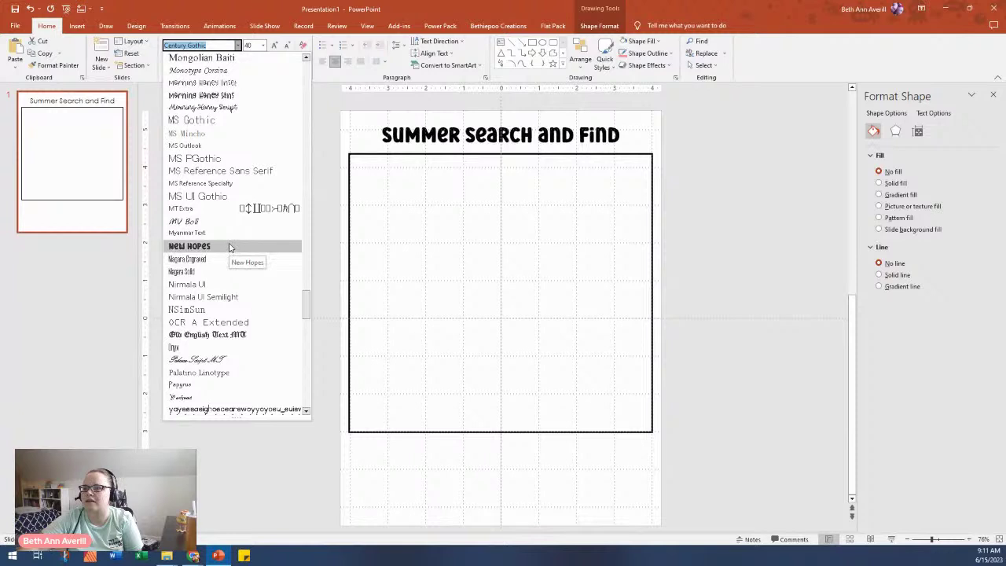
left_click(219, 99)
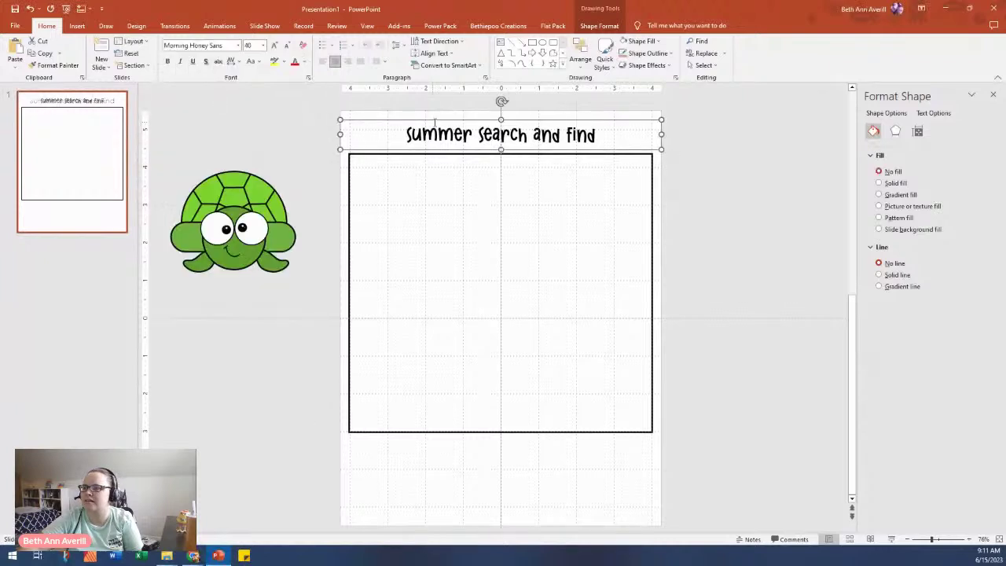
Step: Select only the words "Search and Find" in the title and preview other fonts for them
left_click(589, 135)
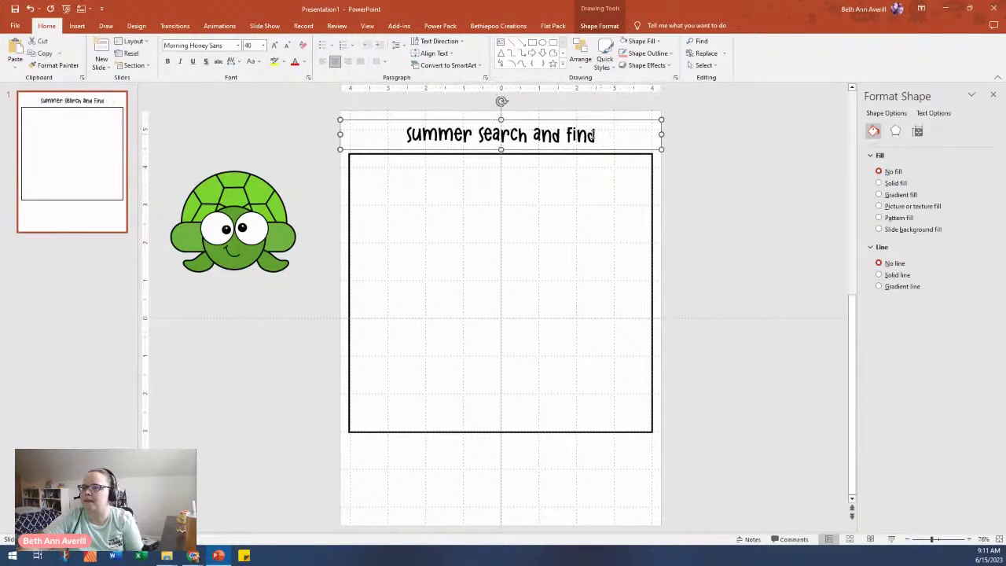
left_click_drag(595, 134, 479, 135)
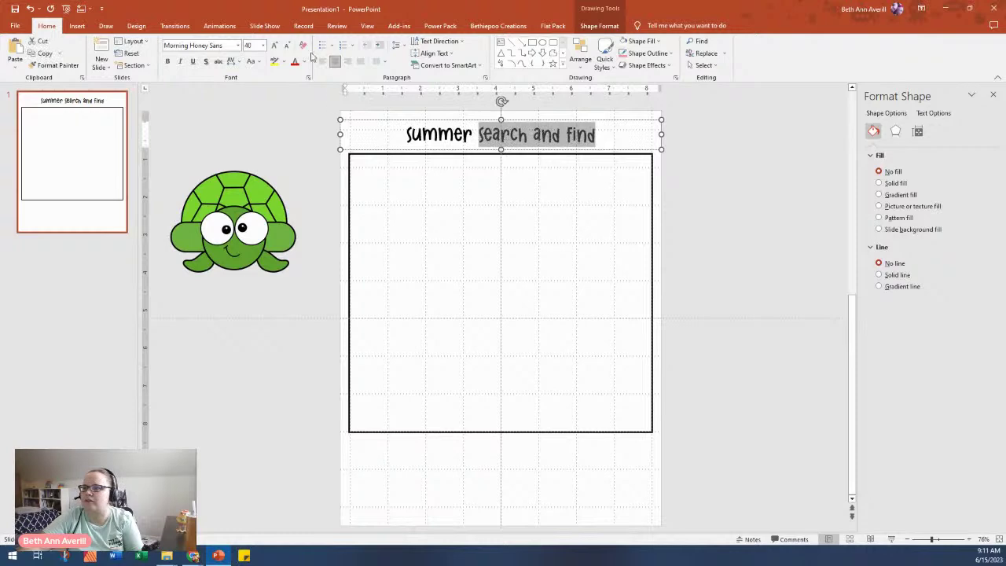
left_click(237, 44)
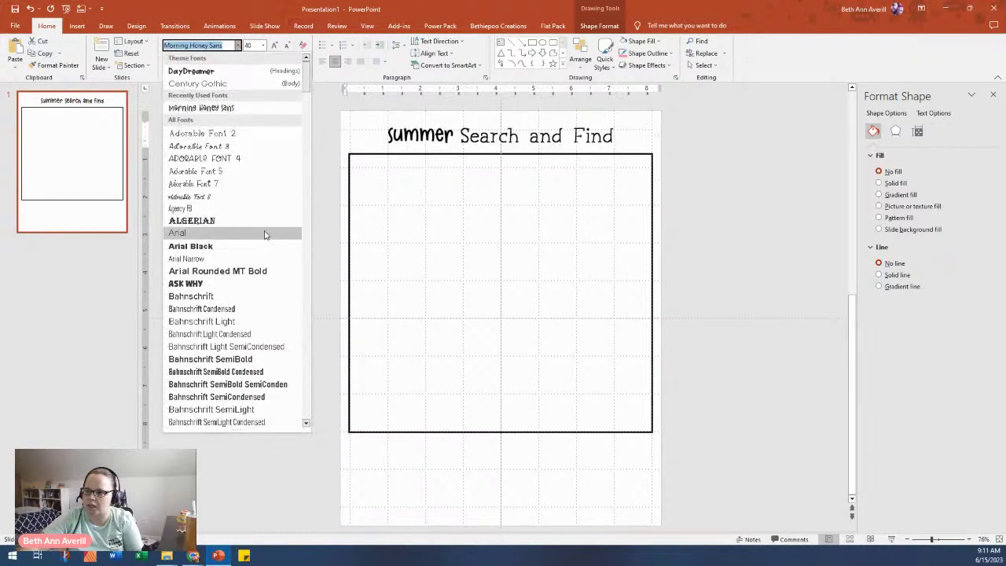
scroll(256, 238, "down", 5)
scroll(255, 237, "down", 20)
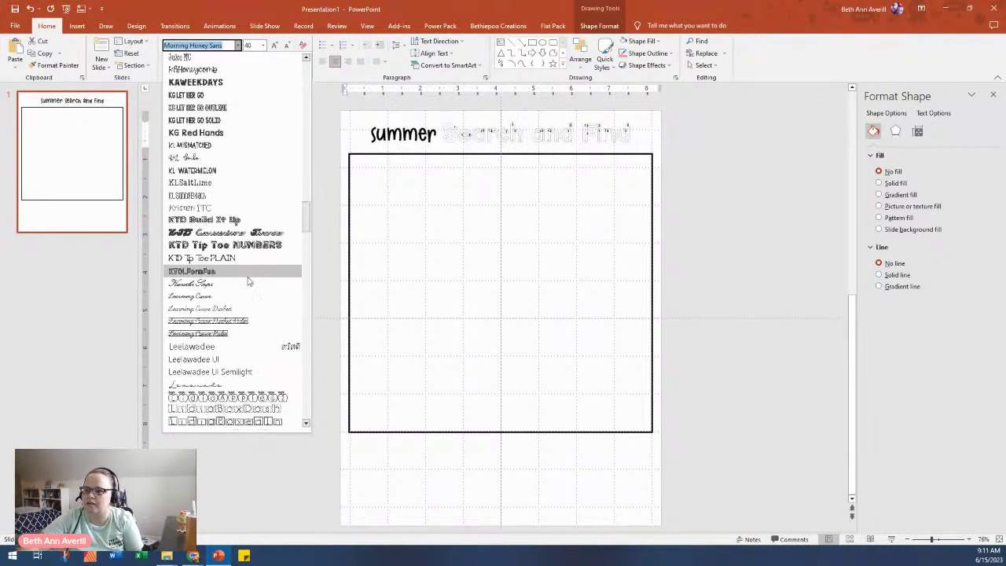
scroll(245, 282, "down", 1)
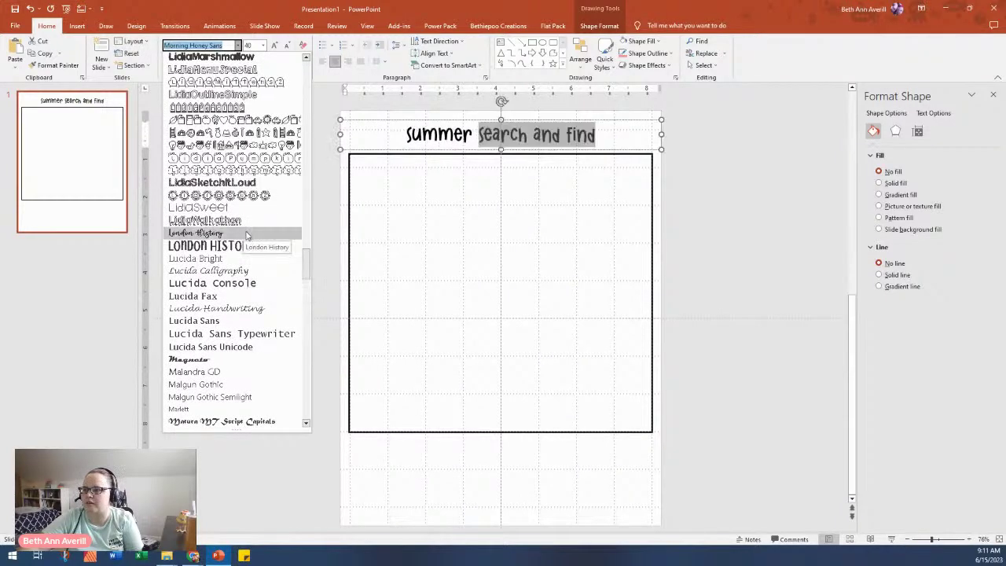
scroll(263, 281, "down", 1)
scroll(263, 281, "down", 8)
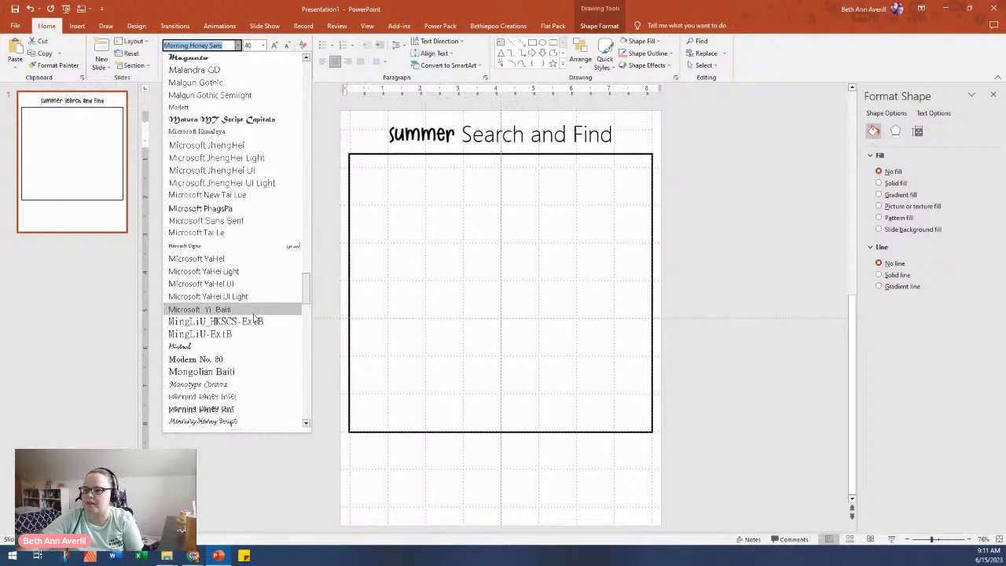
scroll(254, 331, "down", 1)
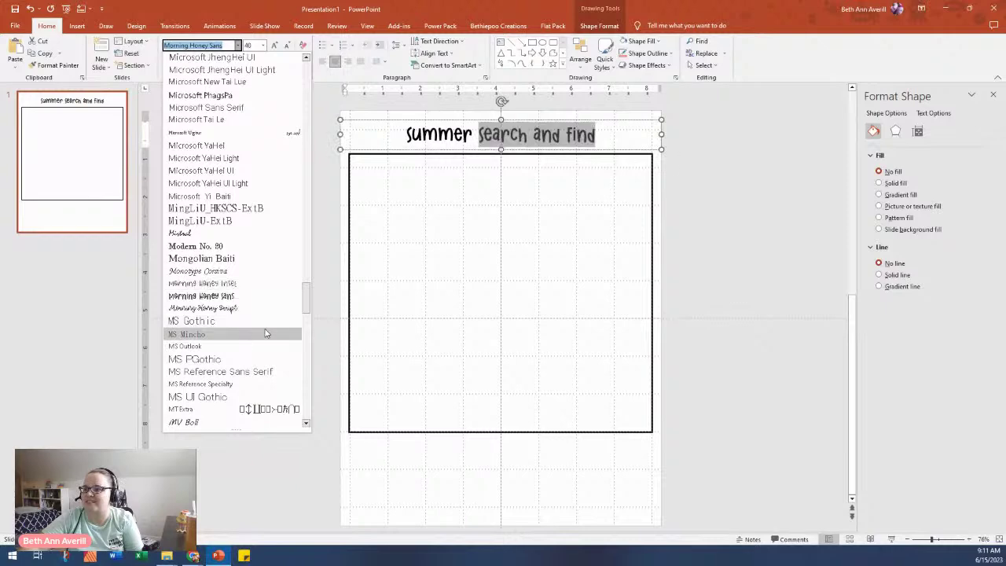
scroll(270, 328, "up", 12)
scroll(273, 328, "up", 4)
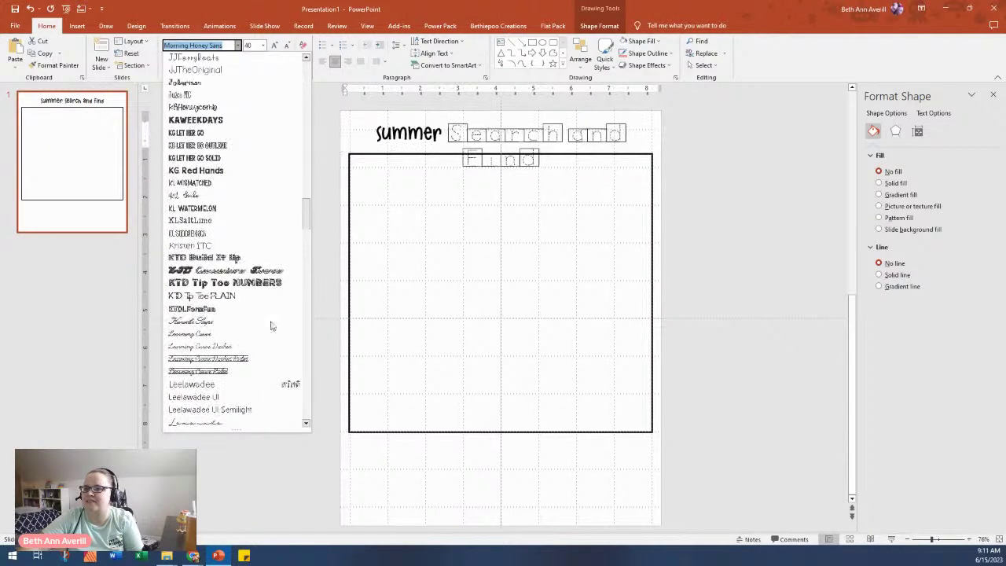
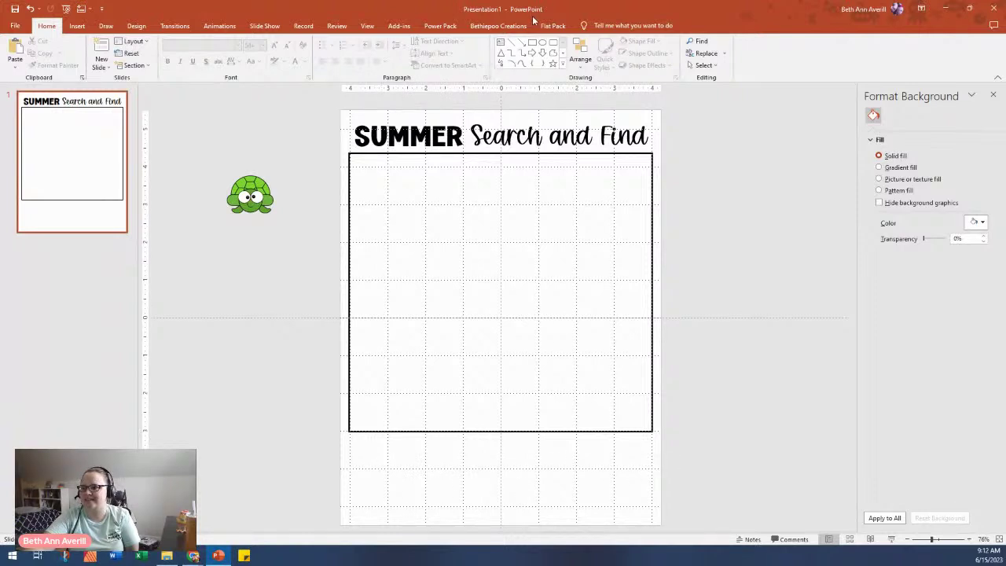
Step: Draw a horizontal line about 1.15 inches long below the large frame and make it 3 pt wide and black
mouse_move(396, 457)
left_mouse_down()
mouse_move(433, 494)
mouse_move(440, 458)
mouse_move(422, 466)
left_mouse_up()
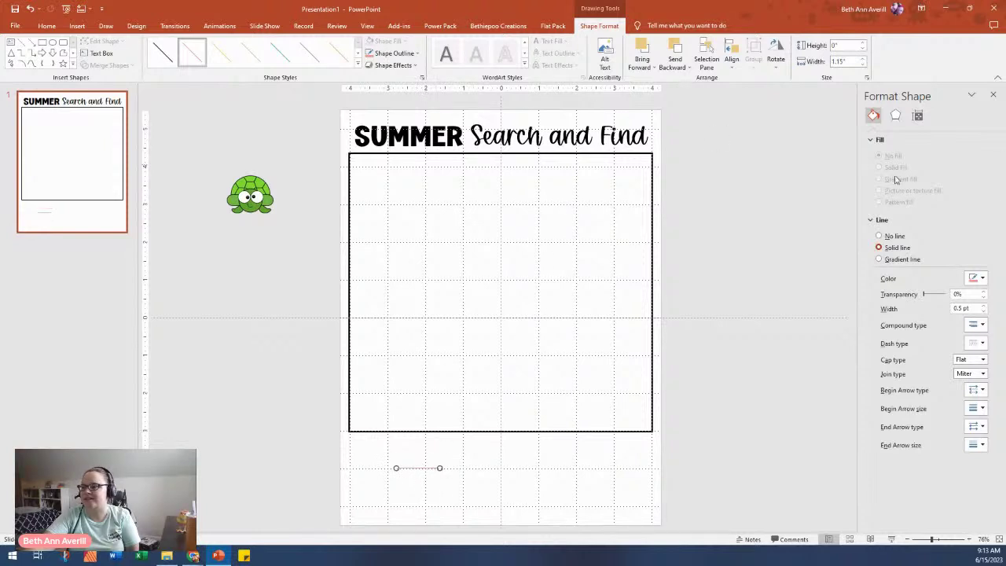
triple_click(964, 308)
type("3pt")
key("Return")
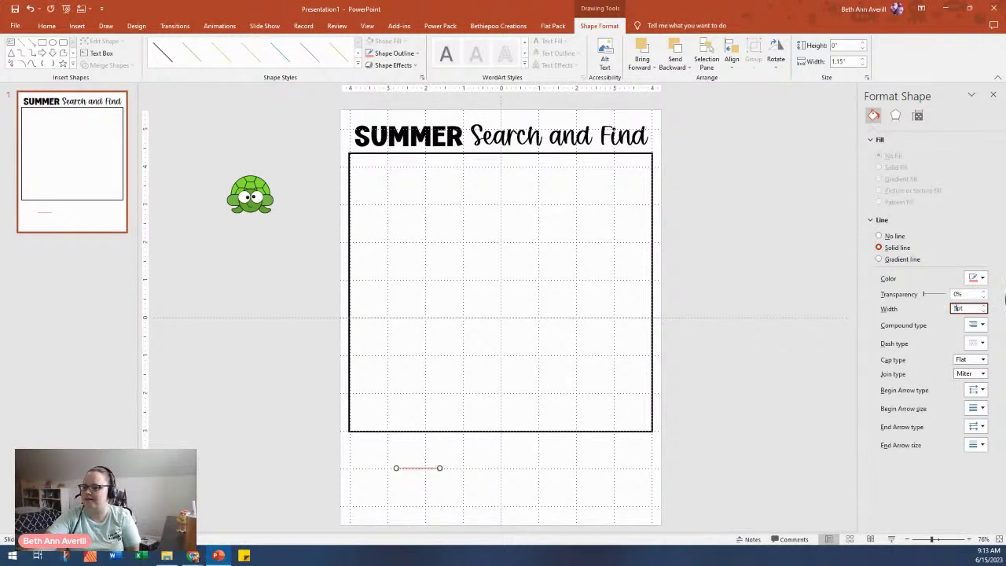
left_click(981, 279)
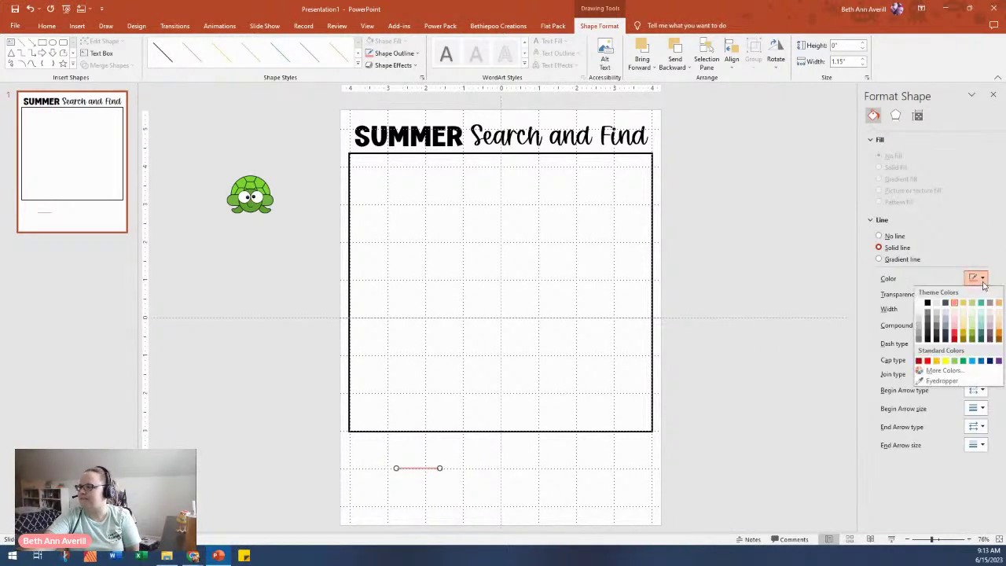
left_click(928, 304)
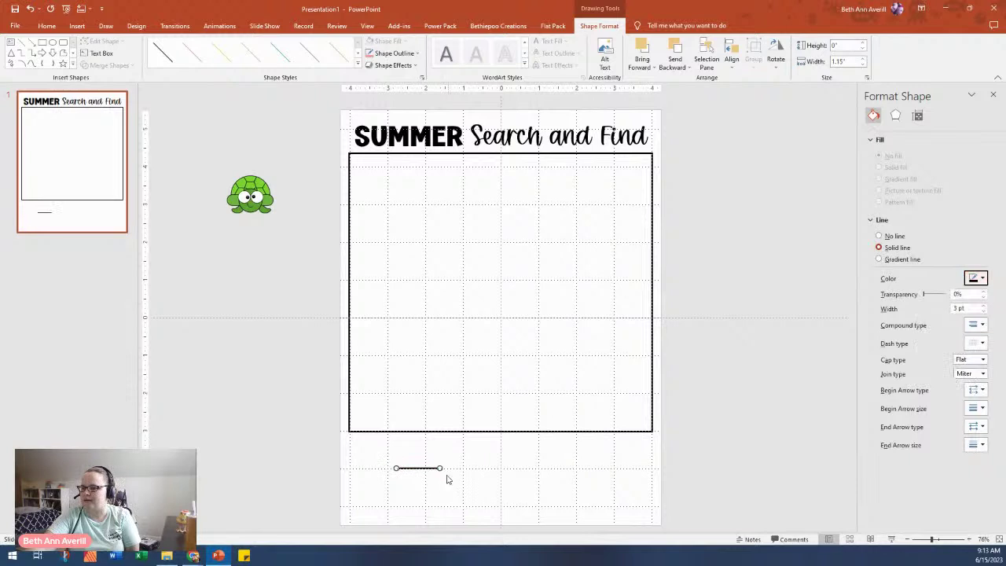
Step: Move the turtle under the frame's lower-left corner and place the black line directly to its right as an answer blank
left_click_drag(420, 470, 423, 466)
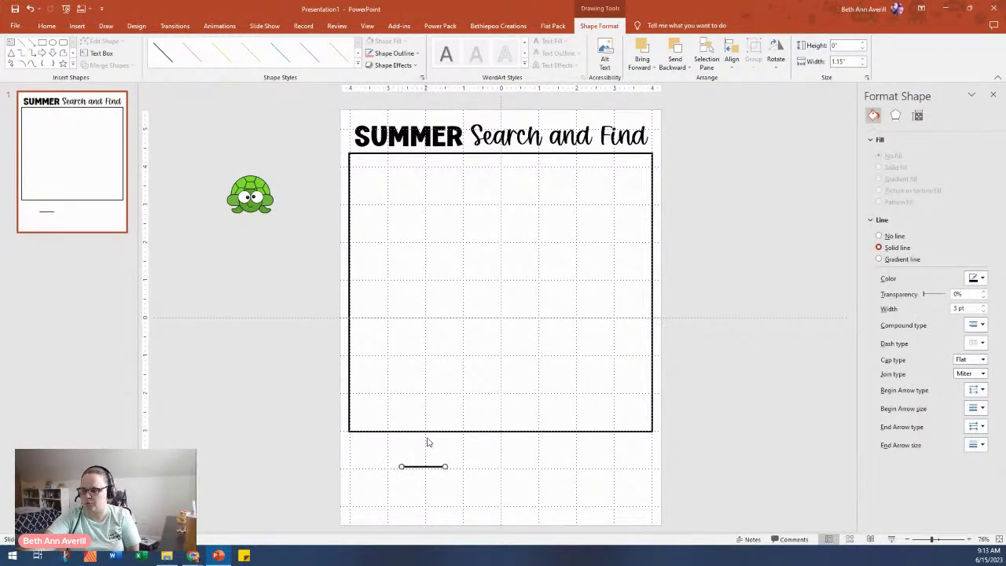
left_click(250, 196)
left_click_drag(250, 197, 391, 471)
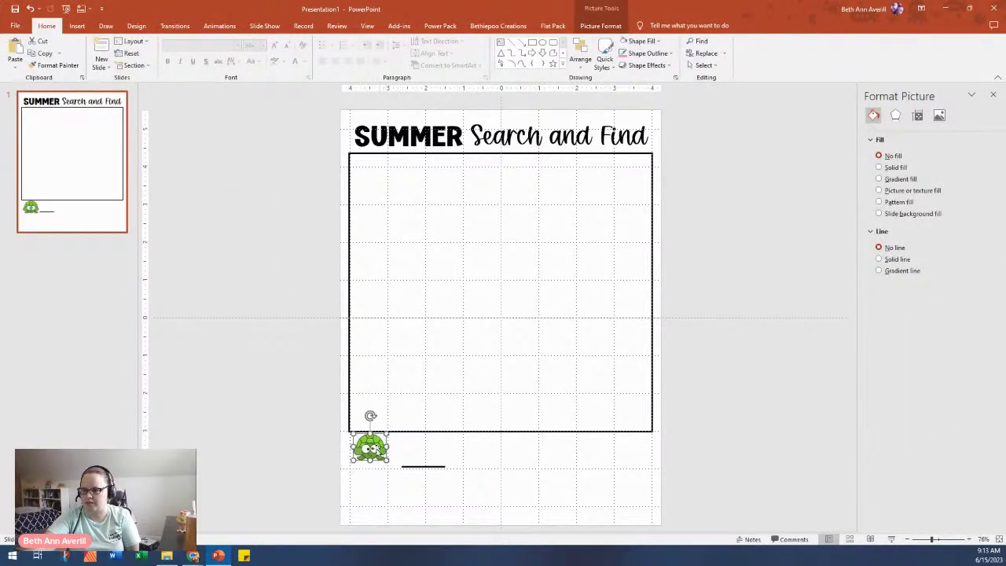
left_click(423, 466)
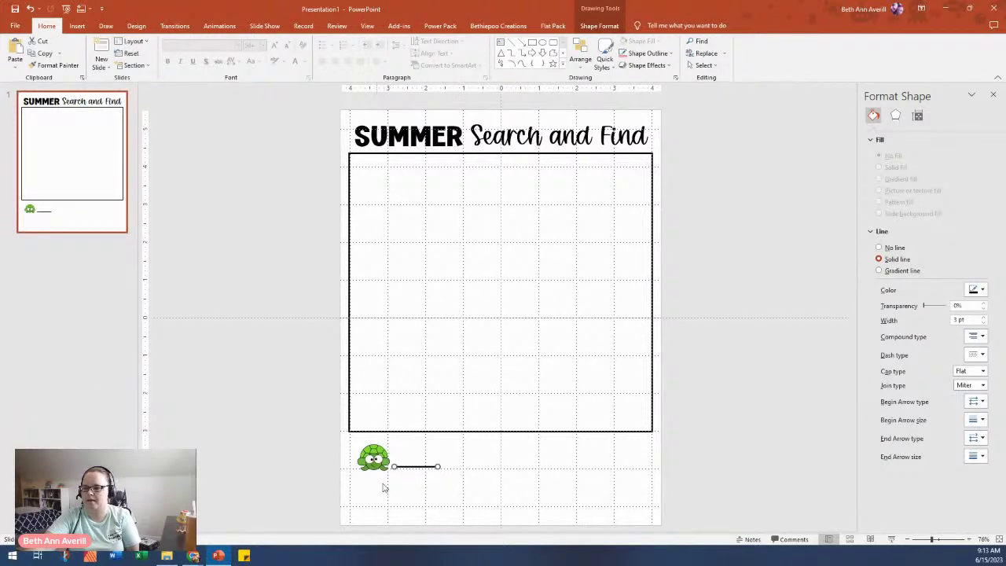
Step: Duplicate the turtle and its answer line together as a second row directly below the first
left_click(367, 462)
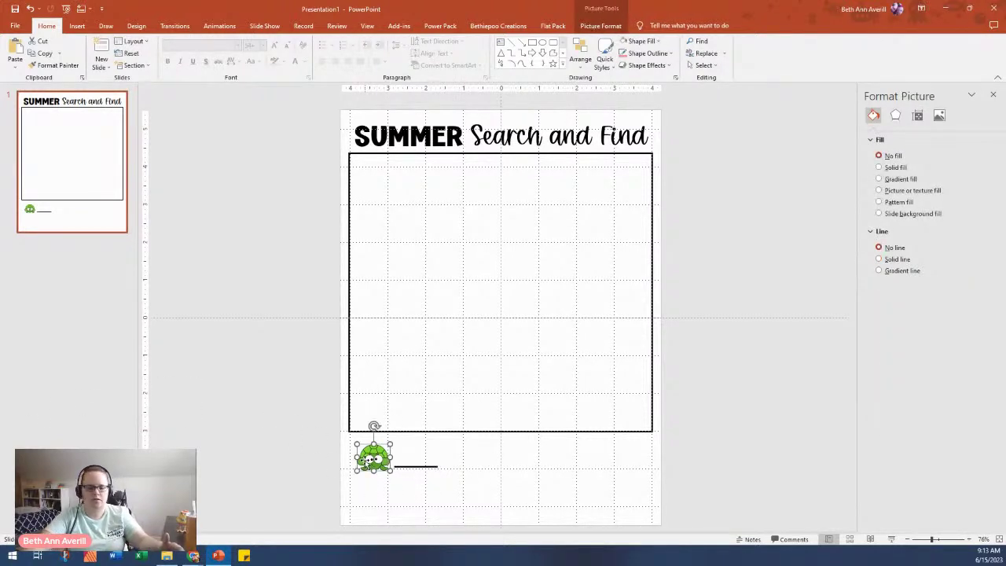
left_click(415, 466, "shift")
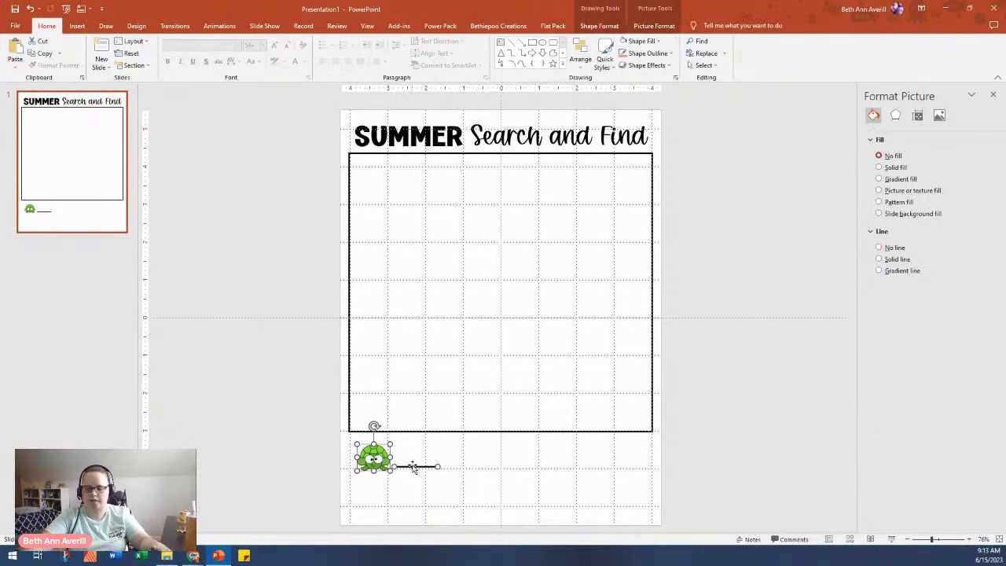
left_click_drag(417, 475, 410, 505)
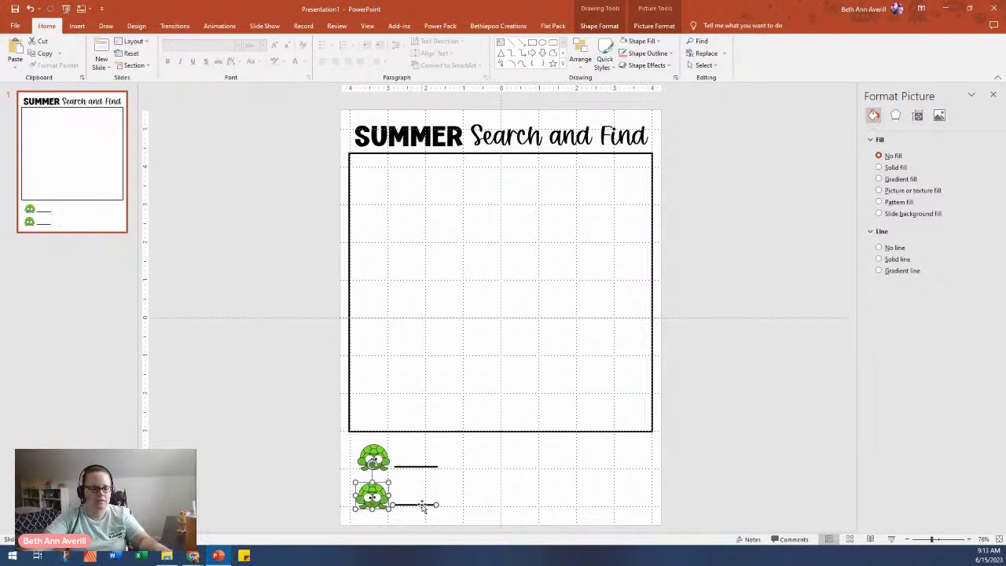
Step: Align the two answer lines to each other by their horizontal centers
left_click(373, 464, "shift")
left_click(372, 463, "shift")
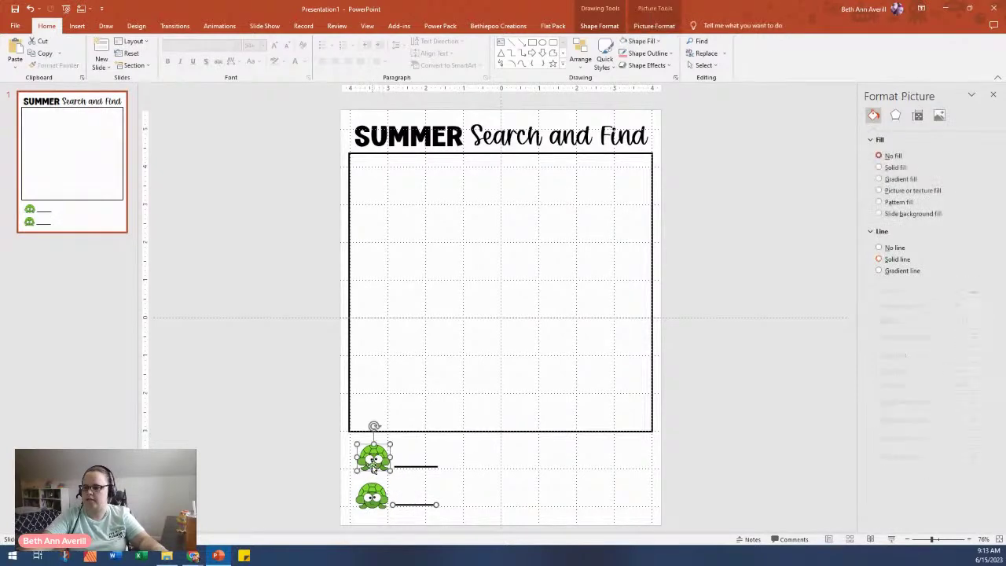
left_click(374, 462, "shift")
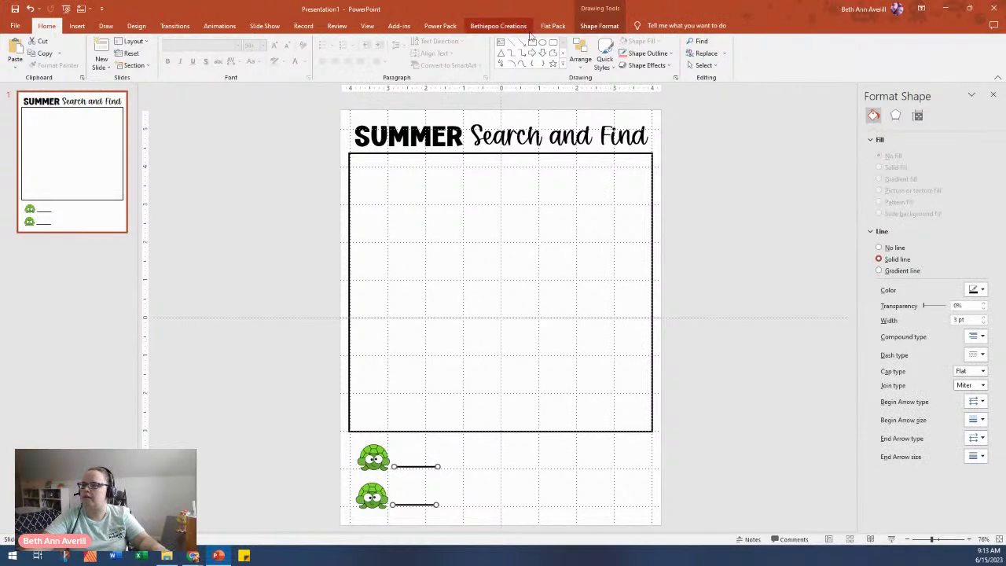
left_click(580, 53)
mouse_move(640, 204)
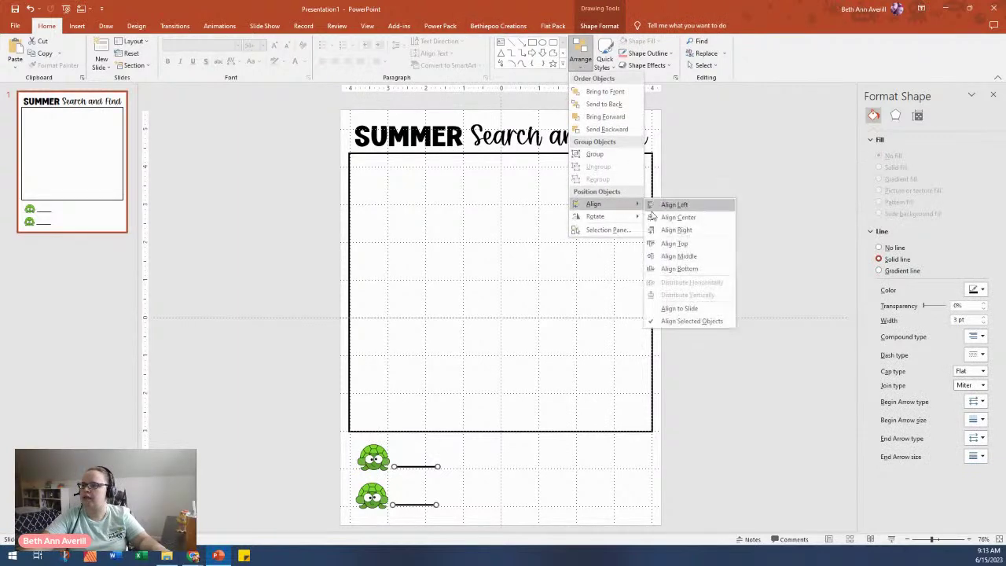
left_click(669, 219)
Step: Duplicate both turtles and their answer lines to the right to form second and third columns
left_click(383, 449)
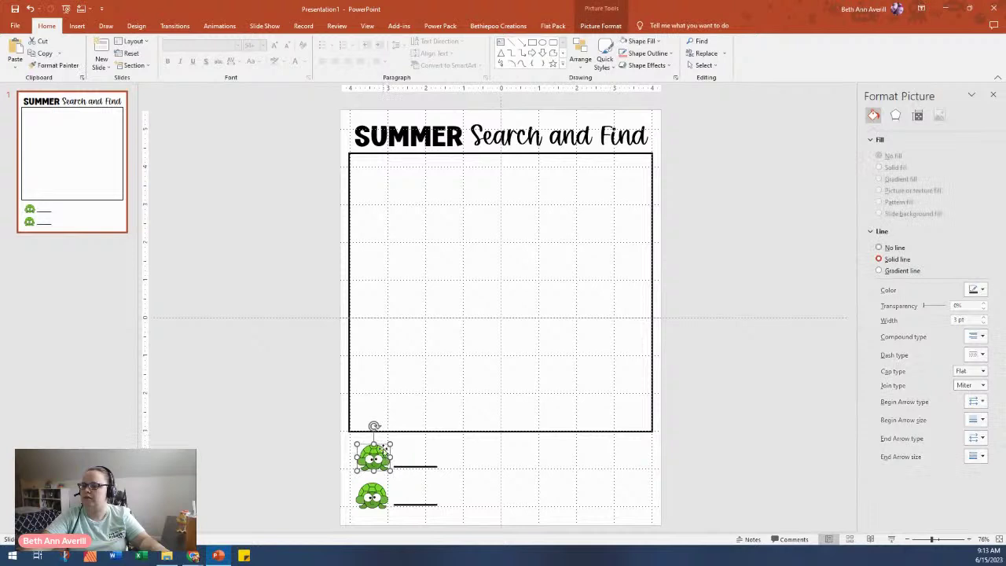
left_click(380, 496, "shift")
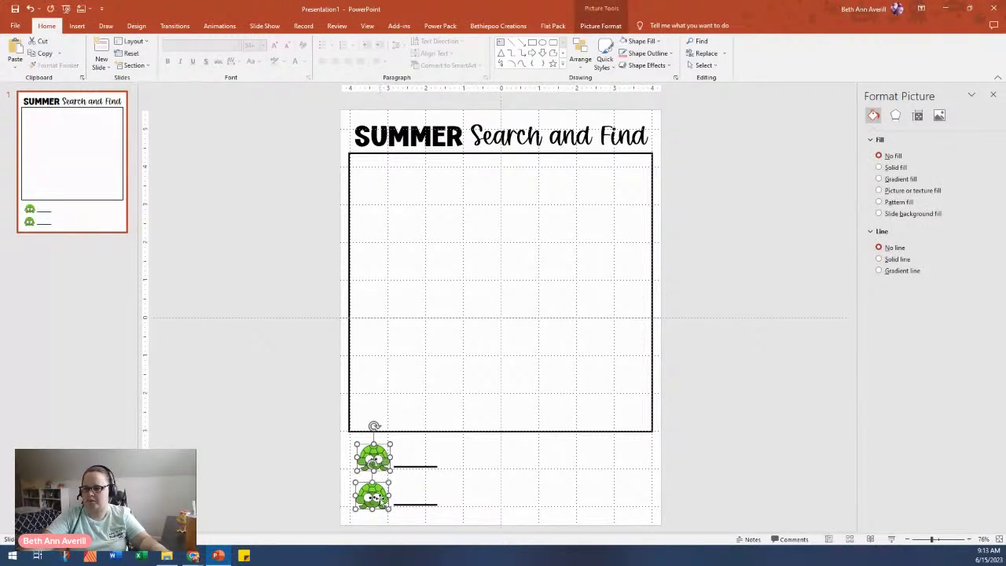
left_click(410, 467, "shift")
left_click_drag(414, 459, 501, 468)
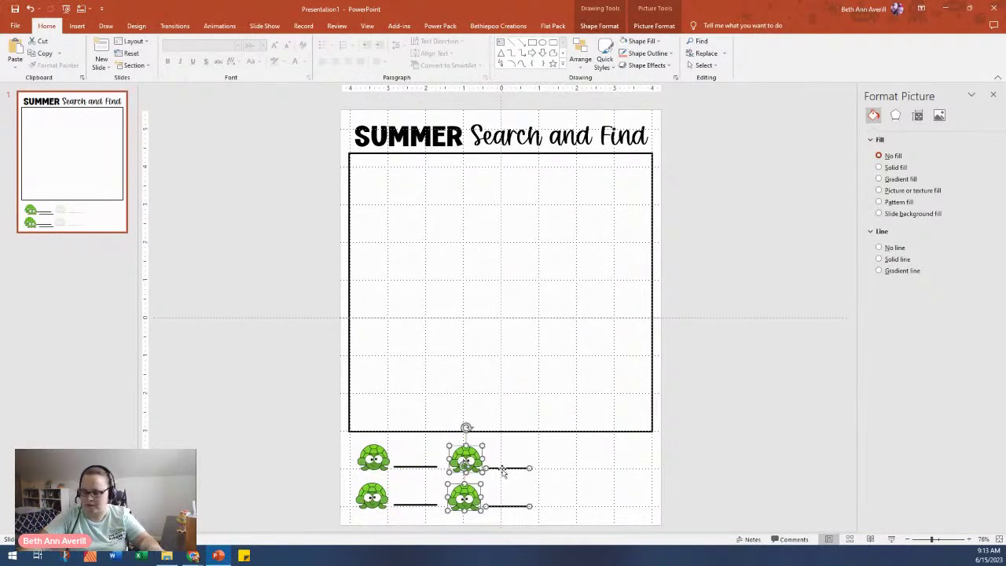
key("ctrl+d")
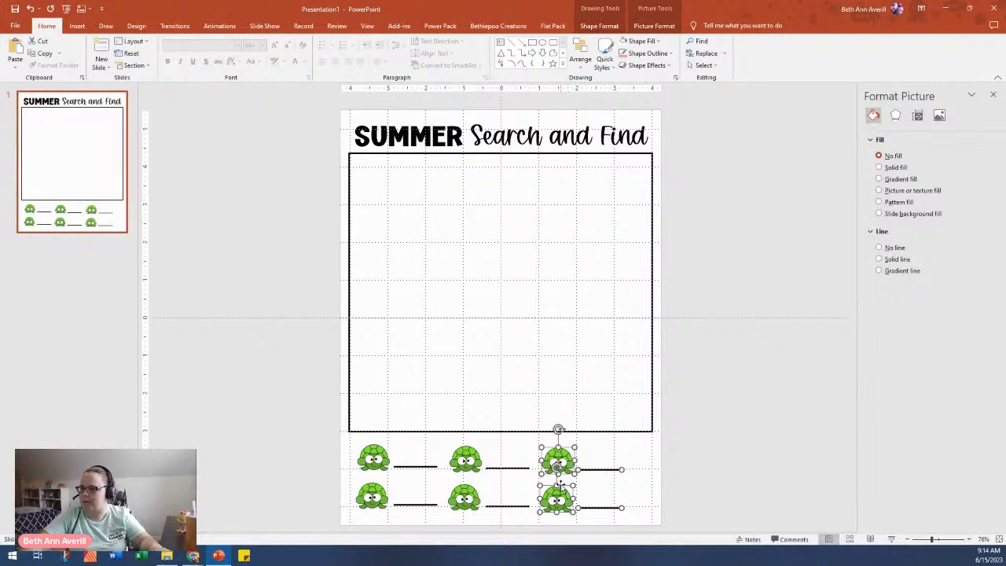
Step: Move the third column out to the frame's right edge and the first column out to its left edge
left_click_drag(562, 483, 588, 483)
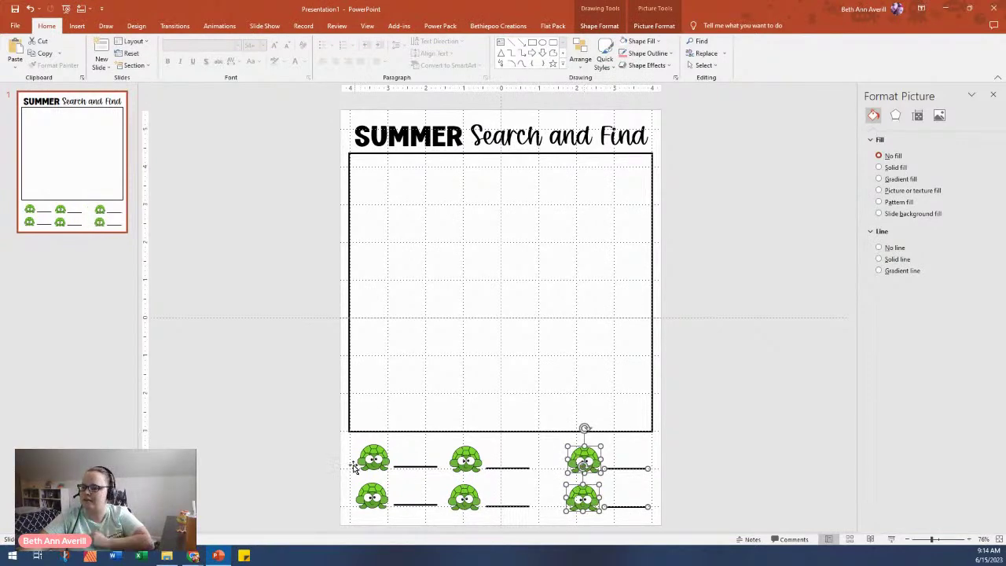
left_click_drag(341, 444, 420, 503)
left_click(653, 482)
Step: Align the three answer lines of the upper row by their middles and distribute them horizontally
left_click(634, 469)
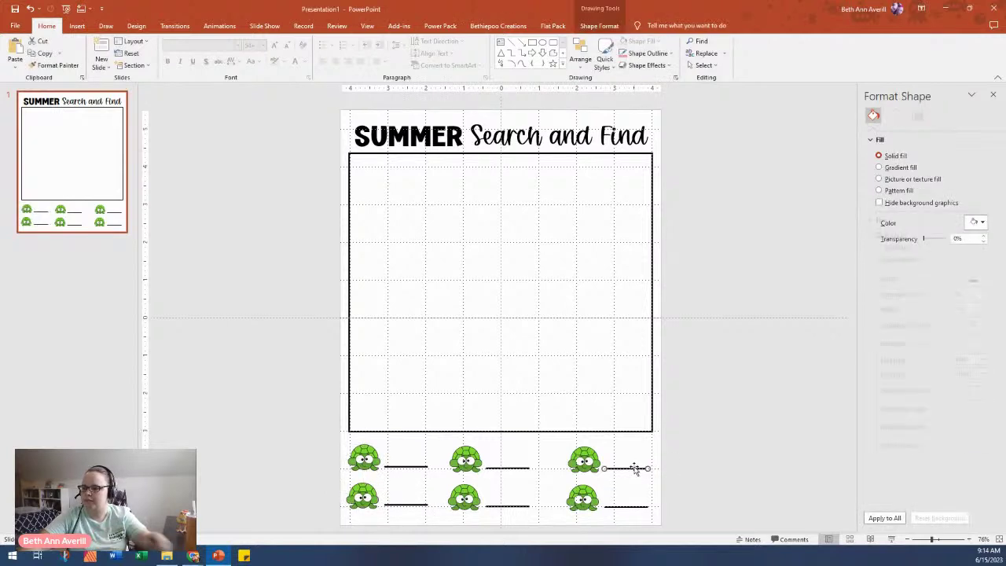
left_click(512, 467, "shift")
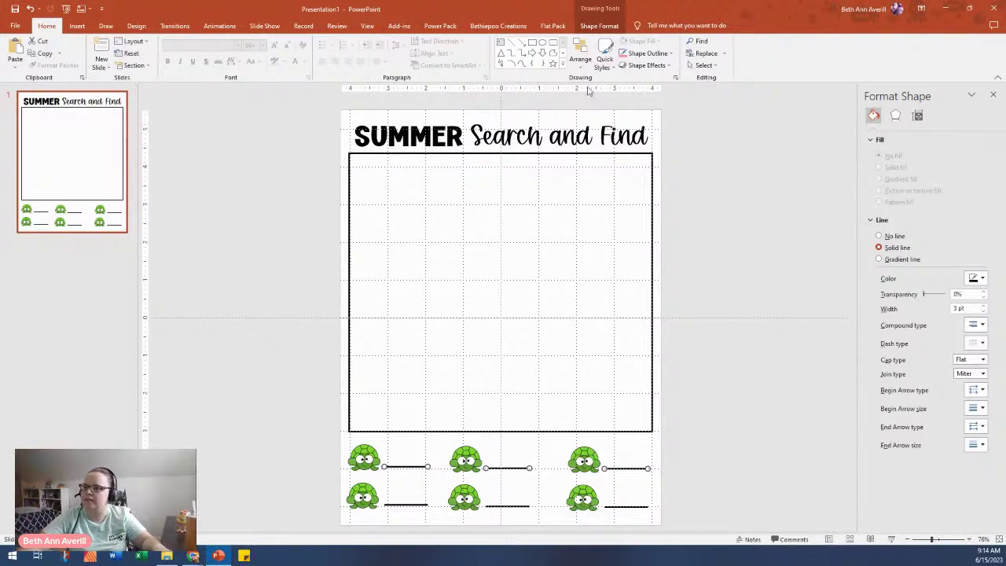
left_click(580, 55)
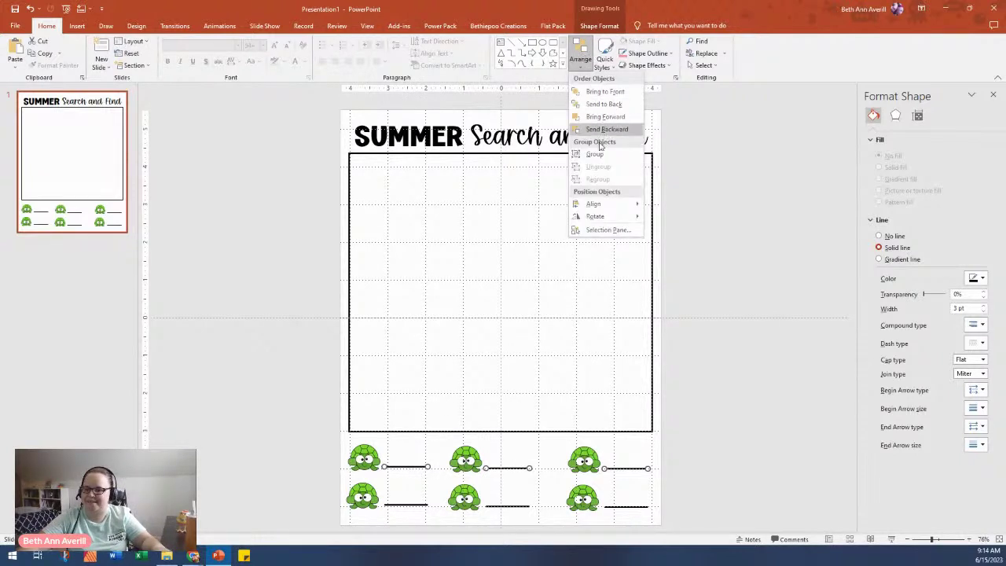
mouse_move(628, 205)
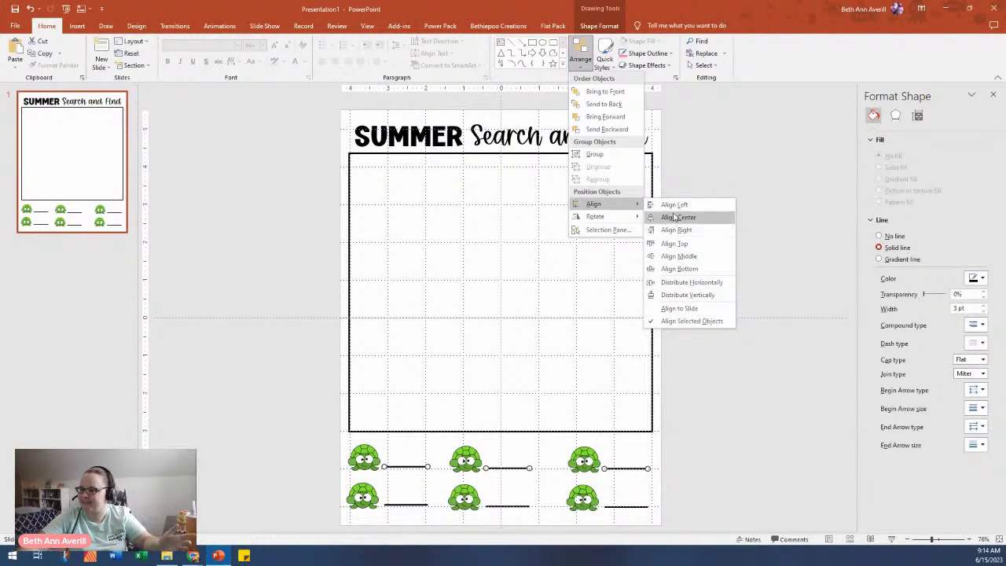
left_click(685, 258)
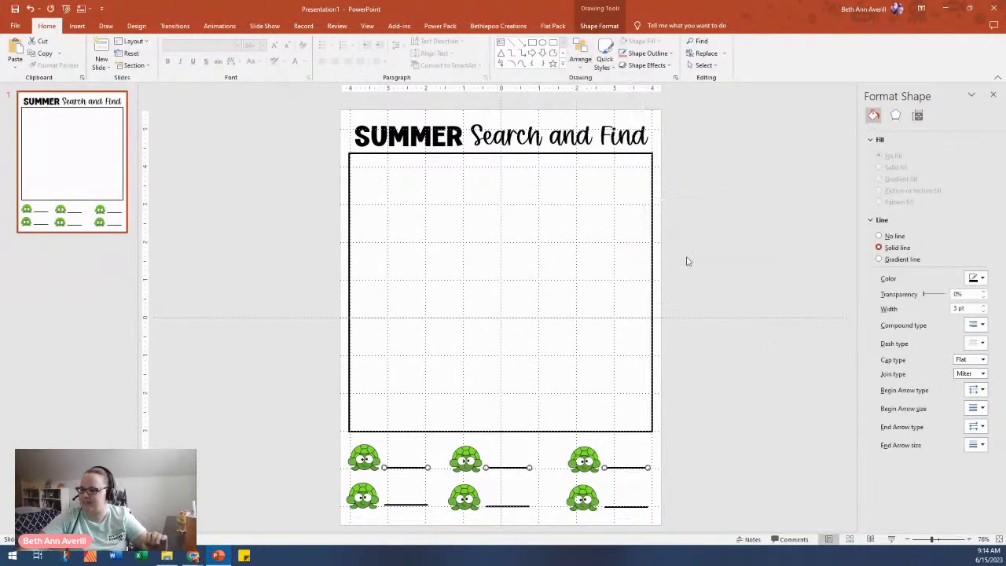
left_click(579, 54)
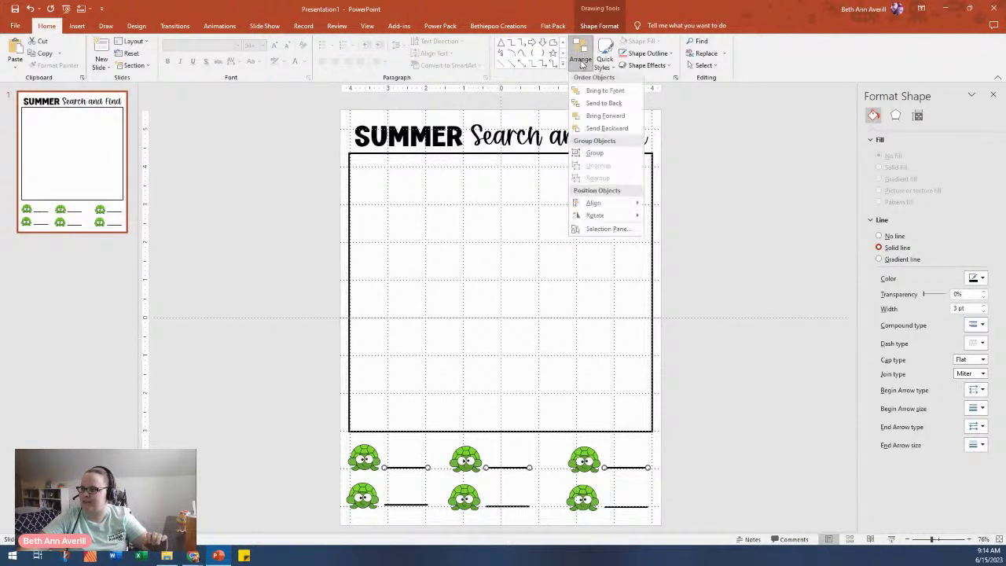
mouse_move(638, 211)
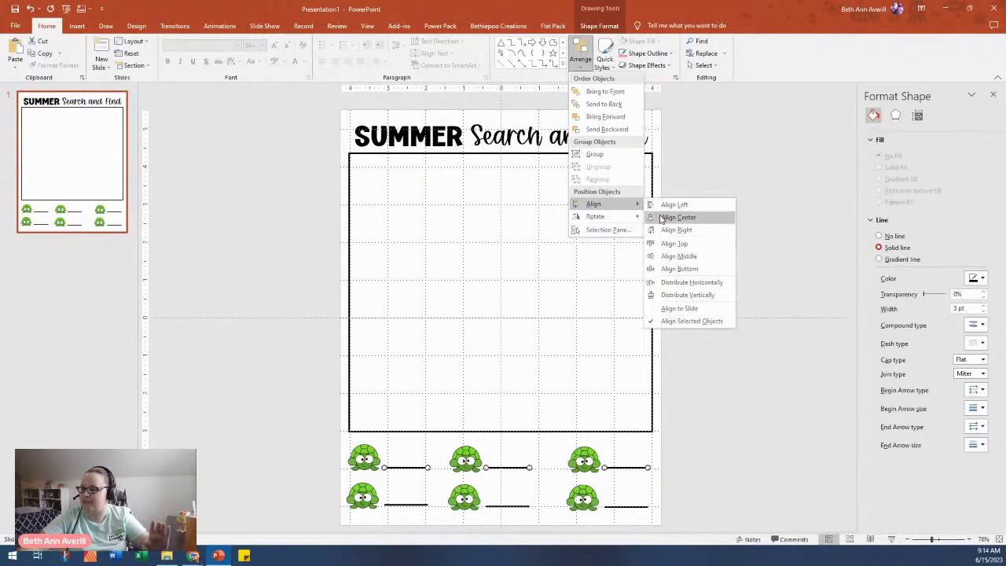
left_click(682, 283)
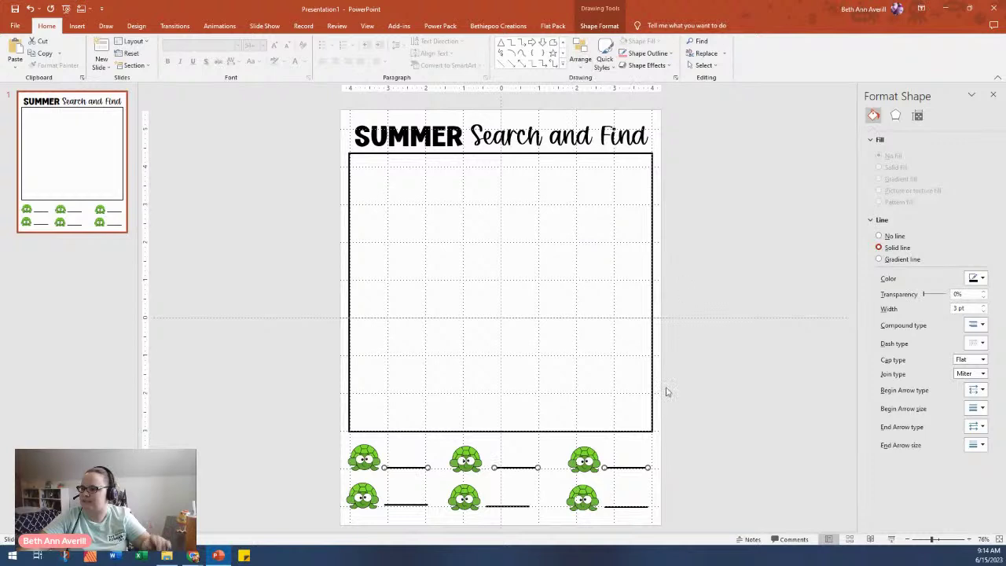
Step: Align the three answer lines of the lower row by their middles and distribute them horizontally
left_click(617, 506)
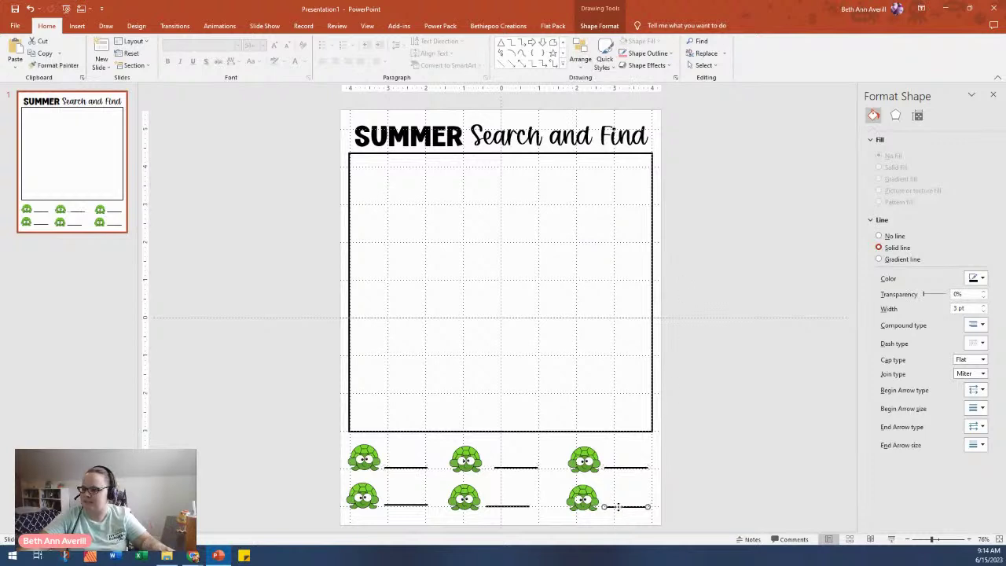
left_click(516, 508, "shift")
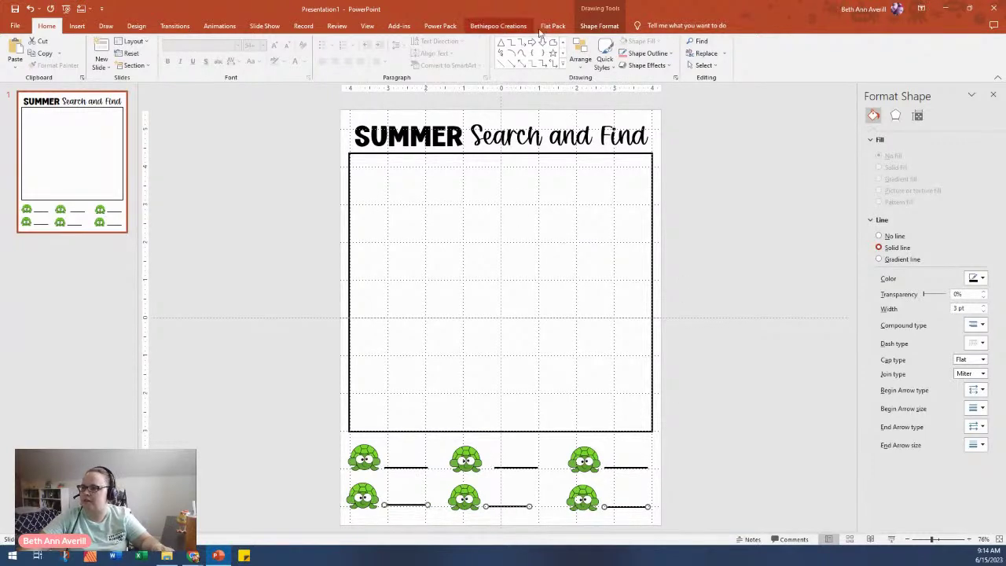
left_click(579, 54)
mouse_move(629, 204)
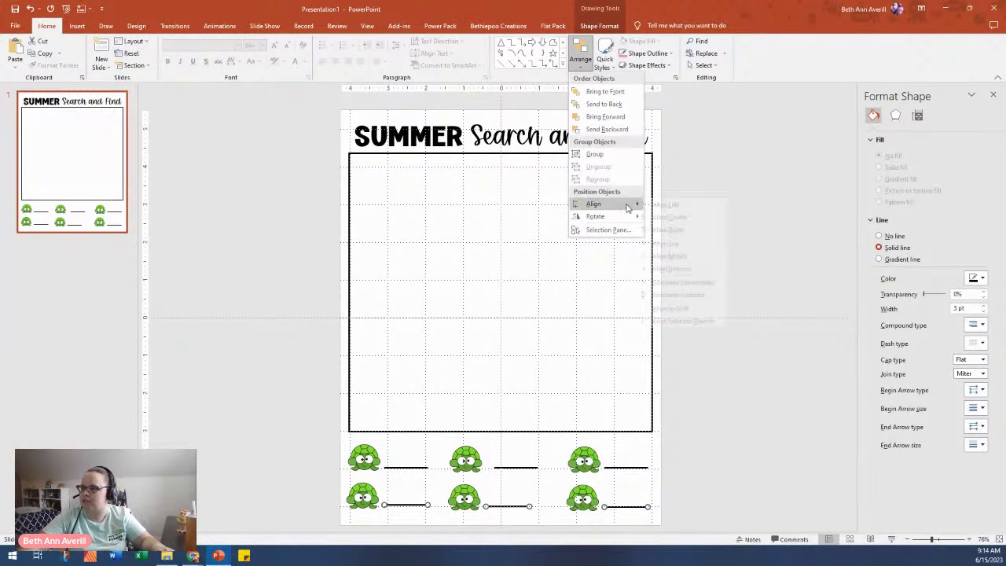
left_click(677, 256)
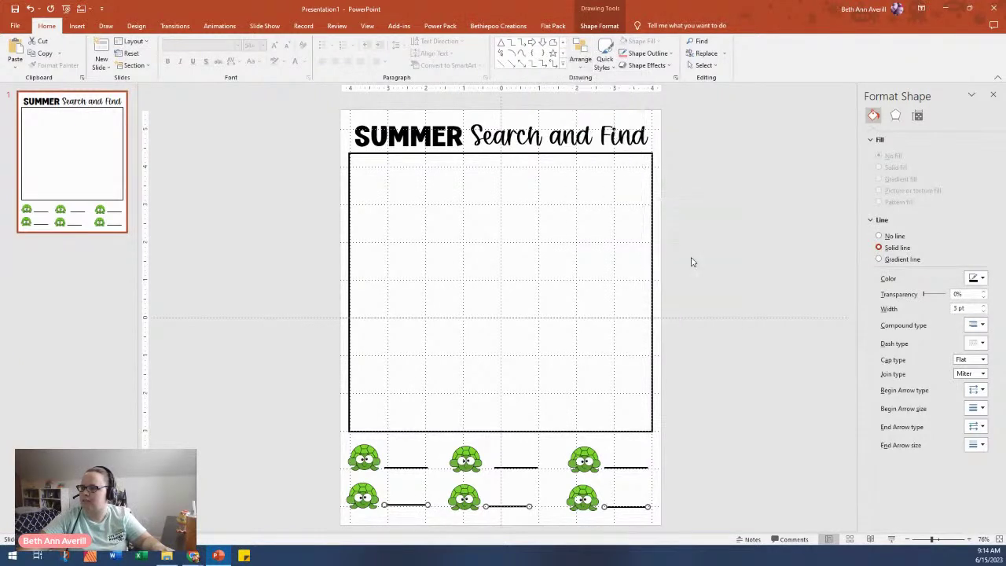
left_click(580, 57)
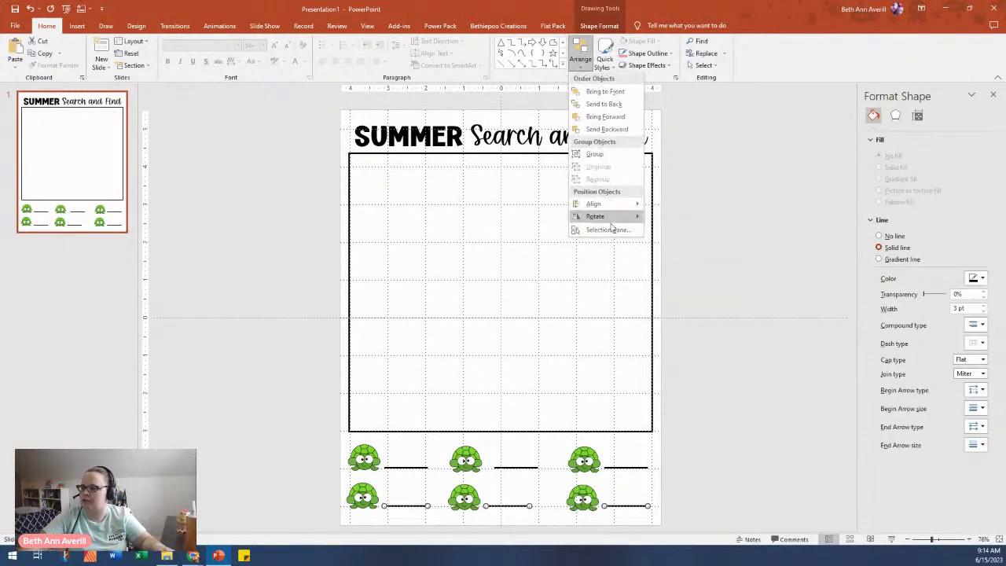
mouse_move(628, 206)
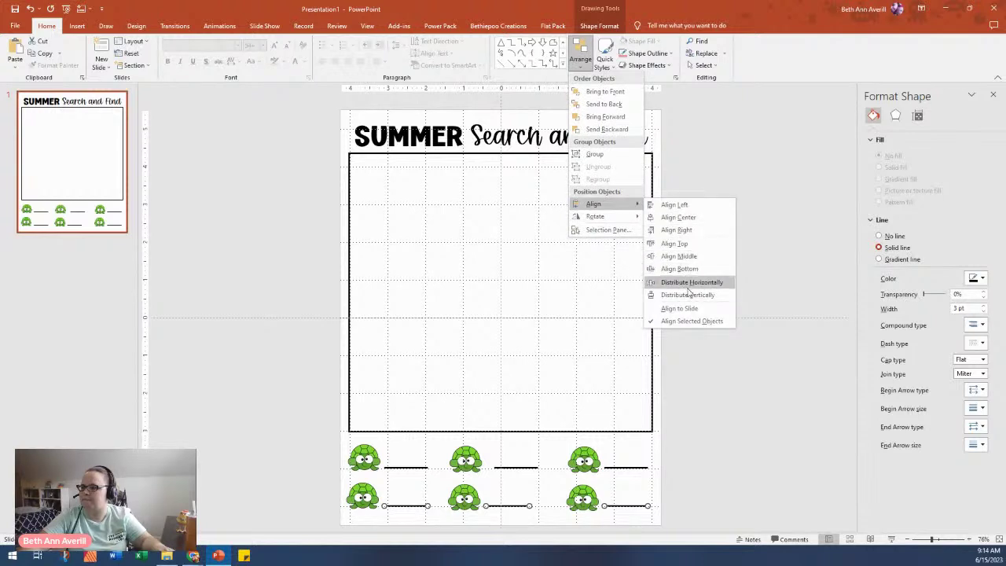
left_click(692, 282)
left_click(711, 346)
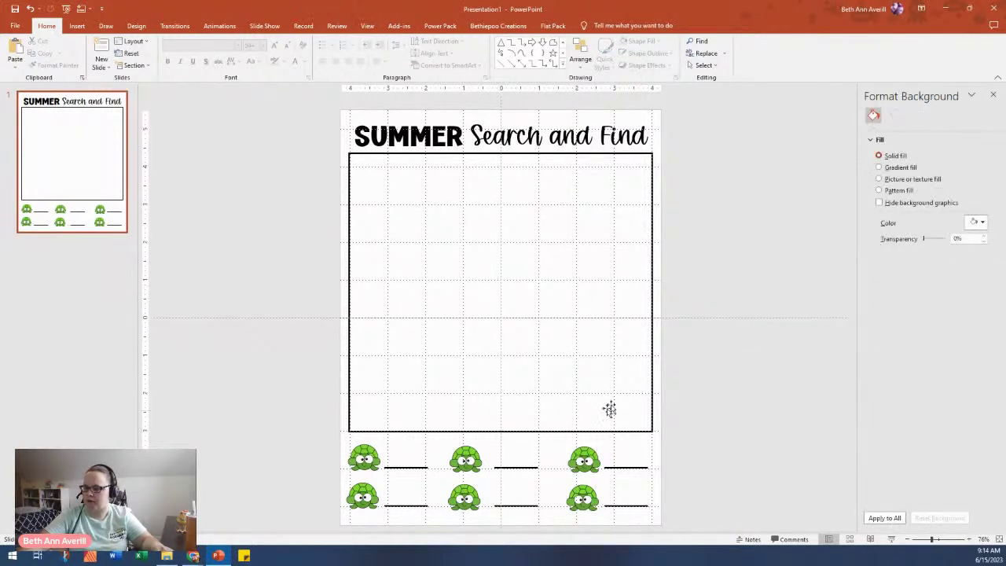
Step: Delete every turtle except the one in the upper row's first column, keeping all the answer lines
left_click(468, 500)
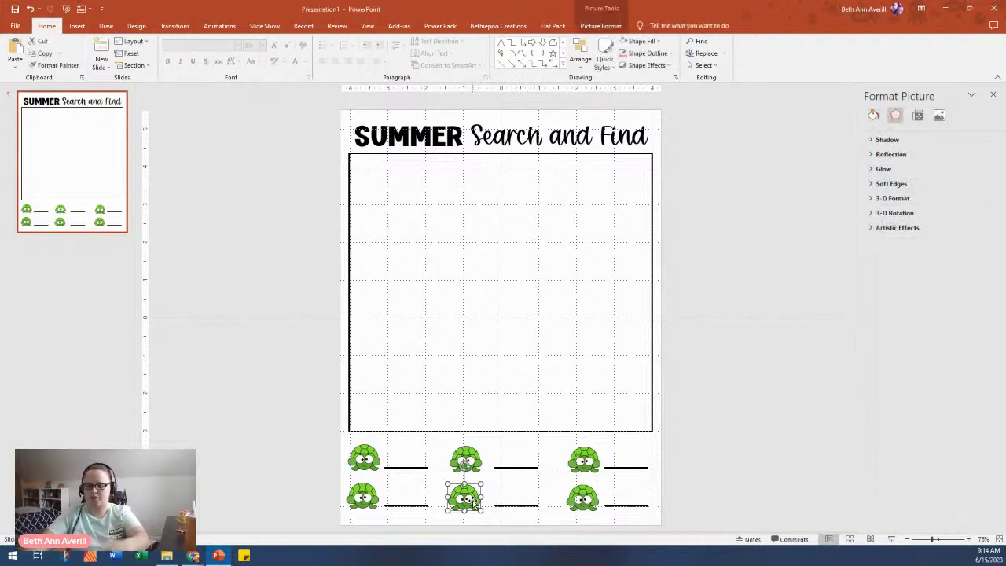
key("Delete")
left_click(465, 457)
key("Delete")
left_click(576, 465)
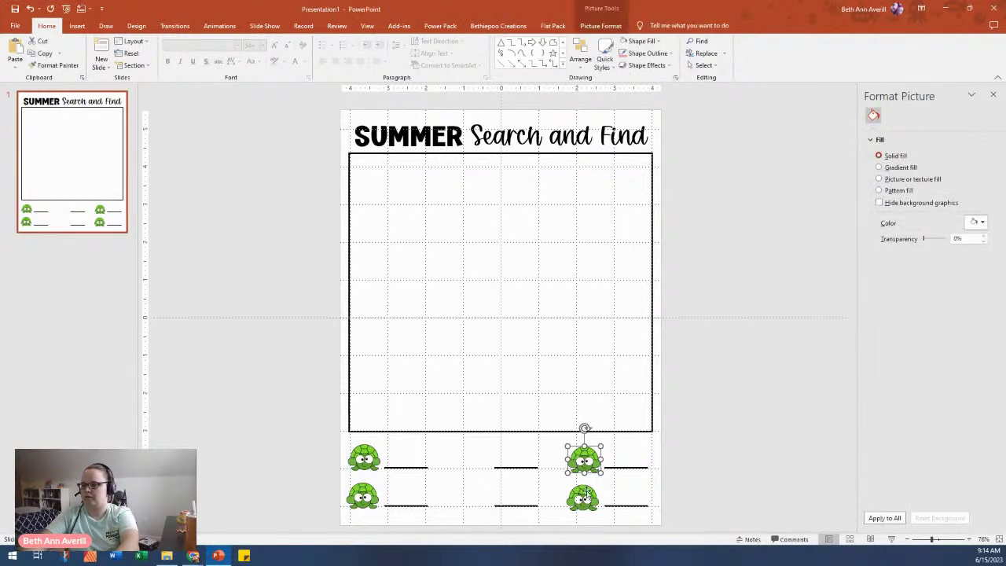
key("Delete")
left_click(582, 497)
key("Delete")
left_click(358, 495)
key("Delete")
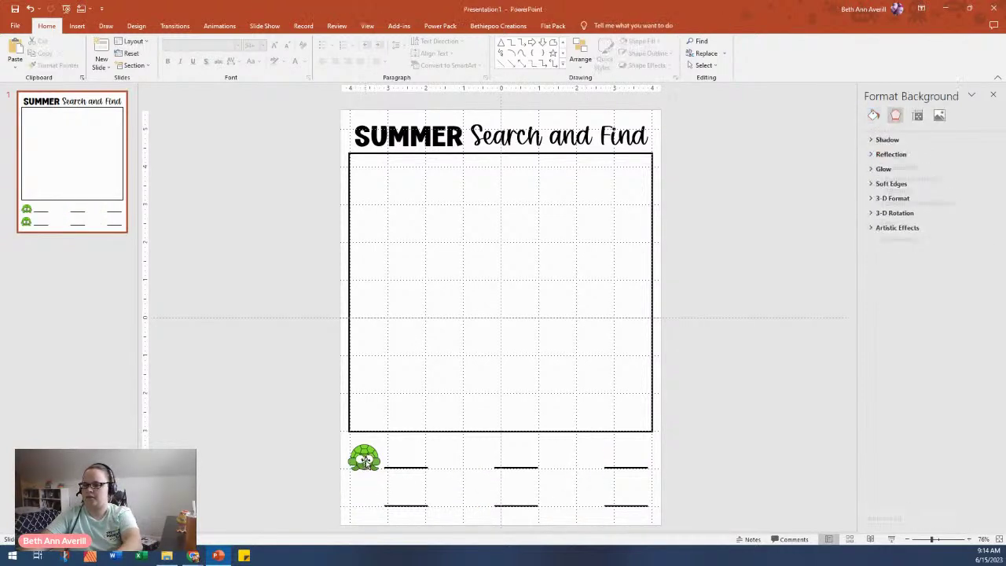
Step: Copy the remaining turtle to the blank area left of the slide and enlarge the copy to about 1.44 by 1.17 inches
double_click(364, 460)
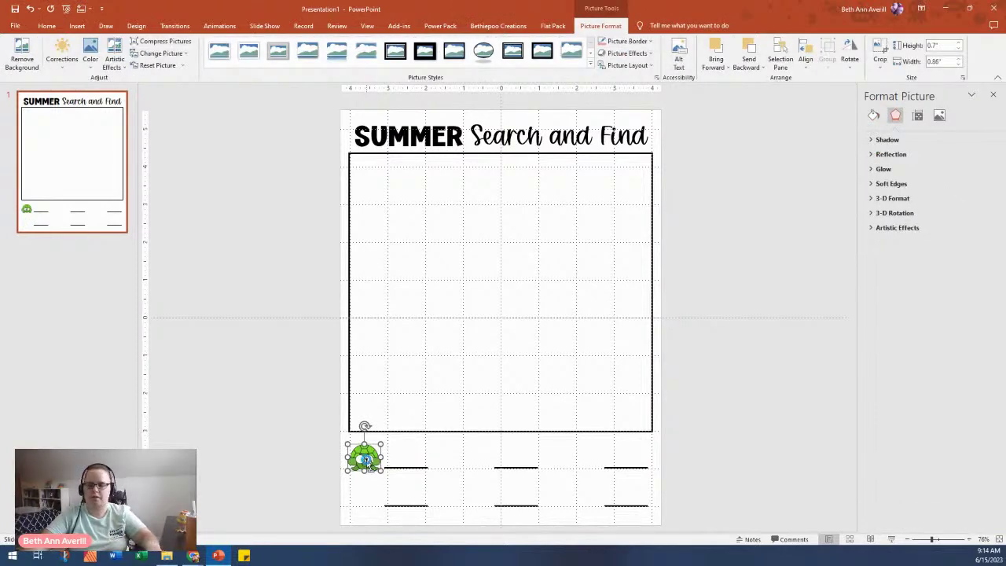
left_click_drag(366, 462, 269, 233)
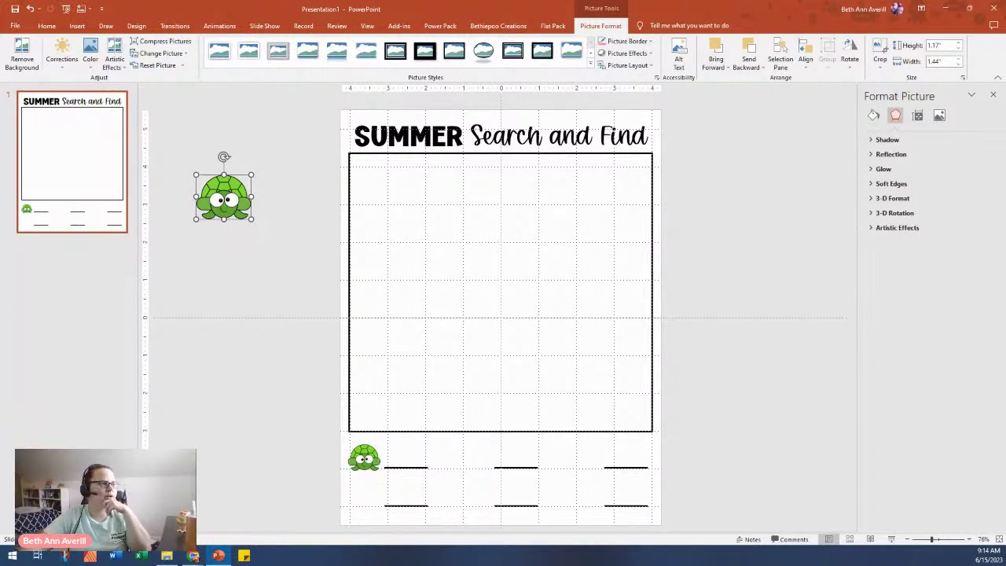
Step: Insert the Manatee picture from the Color folder, tilted and small before the upper middle line, with a 1.92-inch-high, 1.22-inch-wide copy left of the slide
left_click_drag(0, 282, 586, 80)
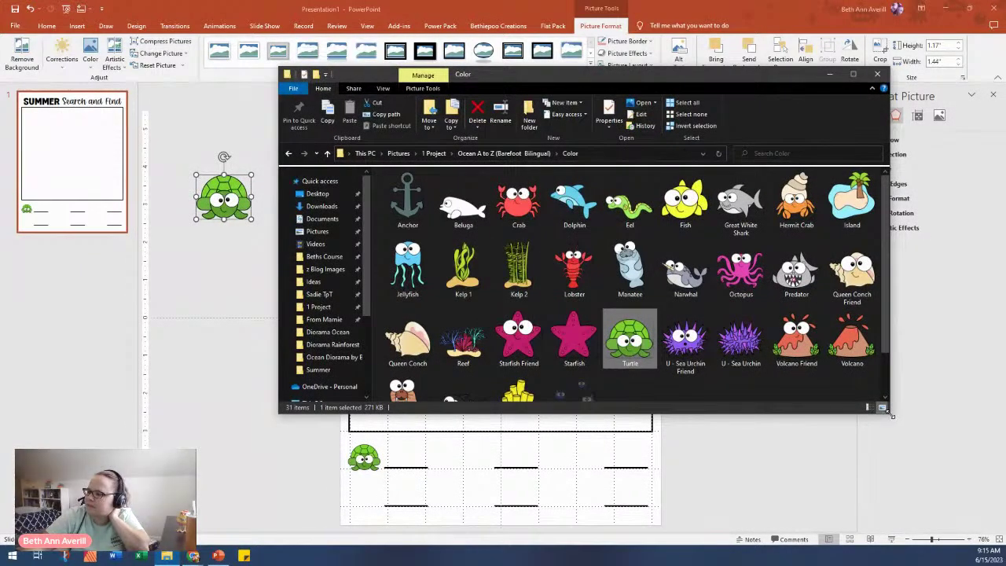
left_click_drag(890, 414, 845, 479)
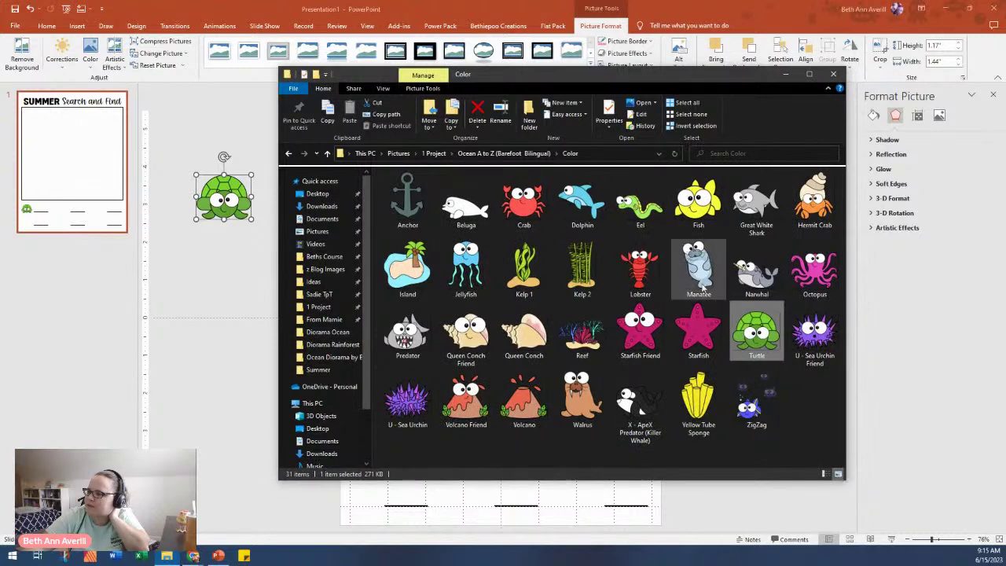
left_click_drag(696, 281, 220, 342)
left_click_drag(633, 110, 239, 289)
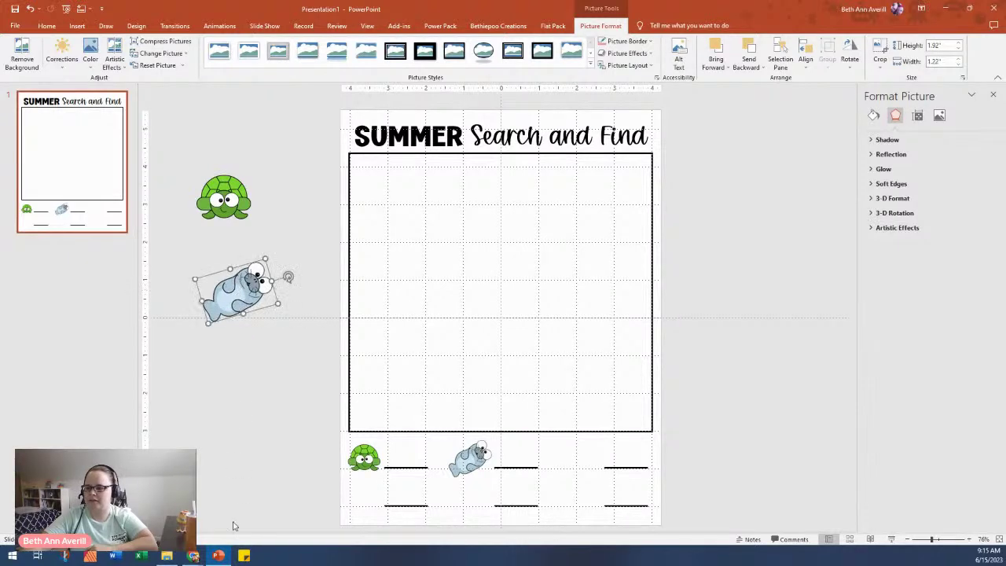
Step: Insert the Jellyfish picture, shrink it to about 0.92 by 0.67 inches under the turtle, and put a larger copy left of the slide
left_click(167, 555)
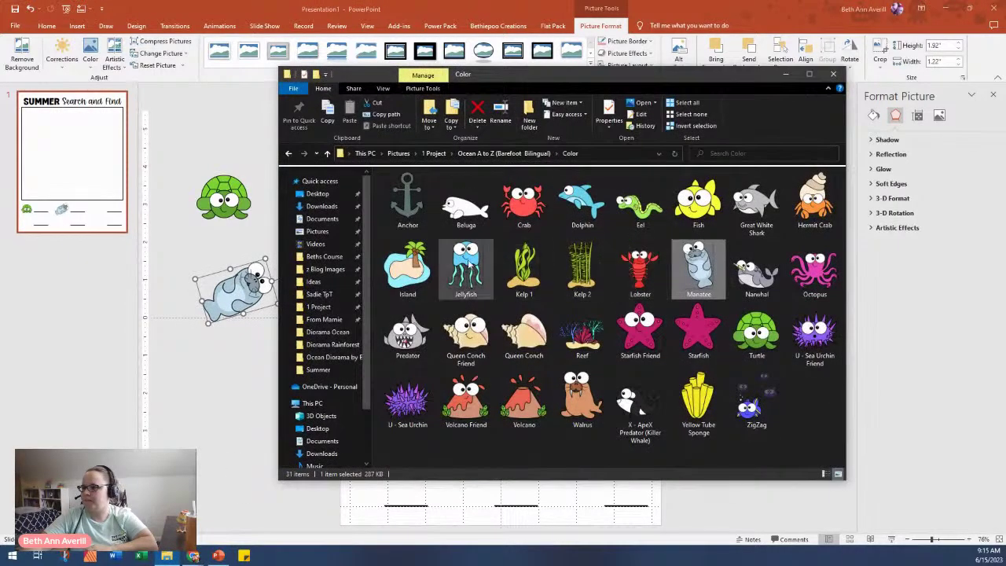
left_click_drag(469, 266, 236, 441)
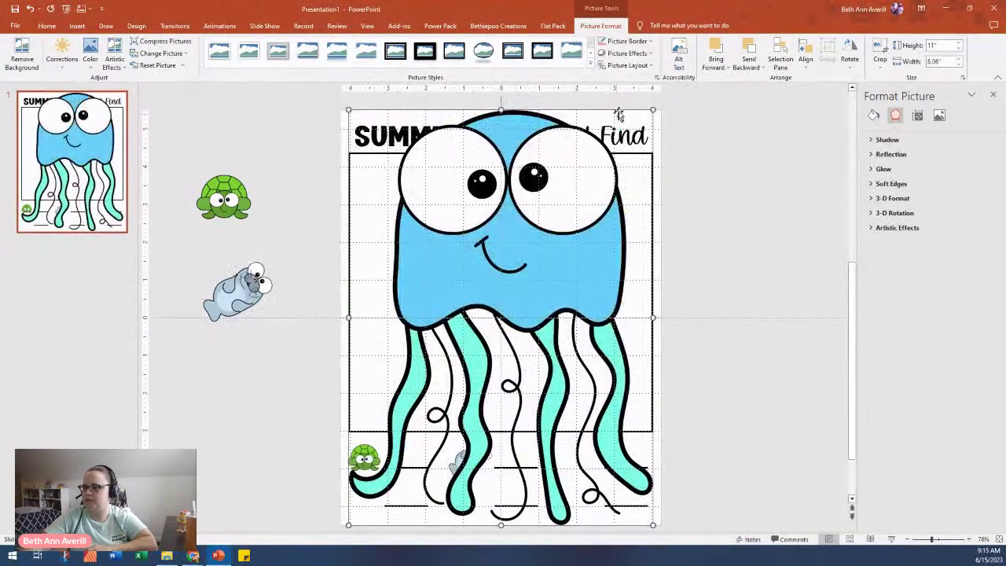
left_click_drag(651, 111, 368, 487)
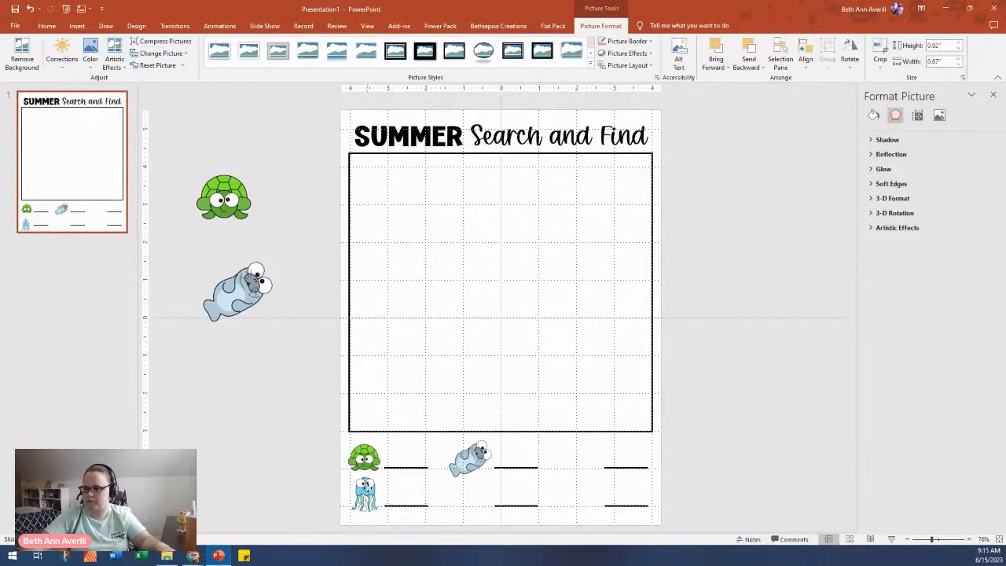
left_click_drag(367, 484, 264, 372)
left_click(289, 397)
Step: Insert the Starfish picture at about 1.59 by 1.58 inches right of the slide, with a 0.84 by 0.83 inch copy under the manatee
left_click(166, 555)
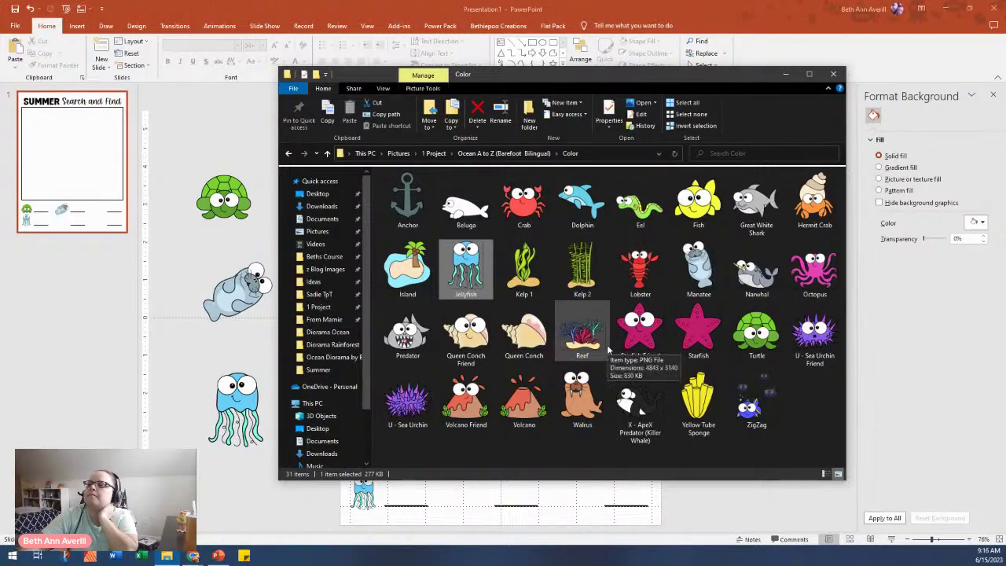
left_click(696, 334)
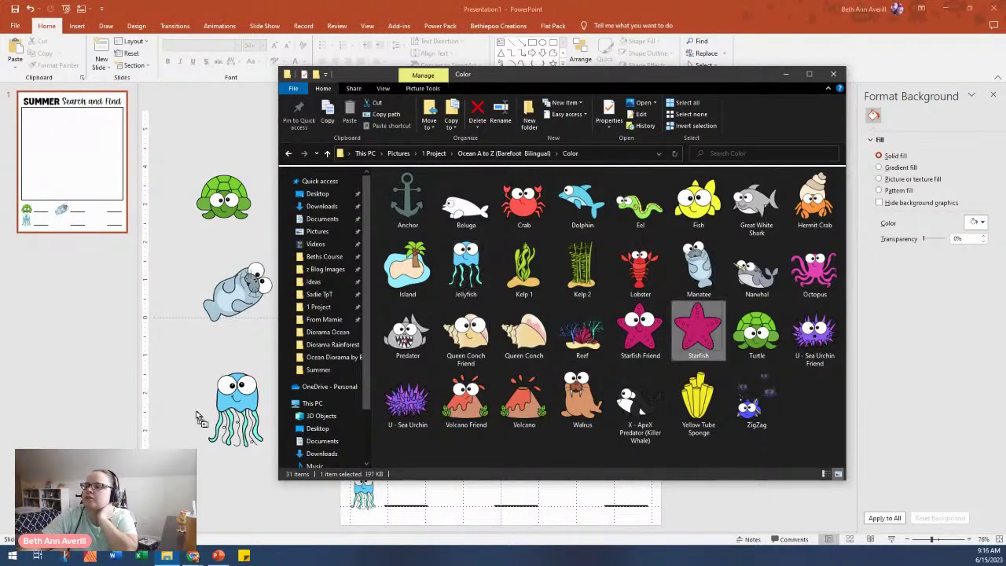
left_click_drag(195, 410, 197, 411)
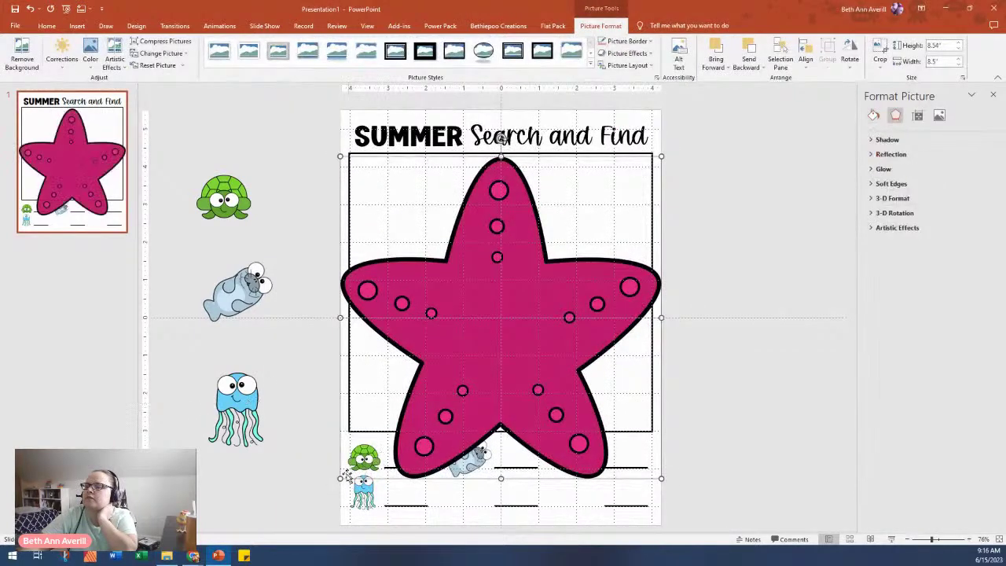
left_click_drag(341, 478, 709, 189)
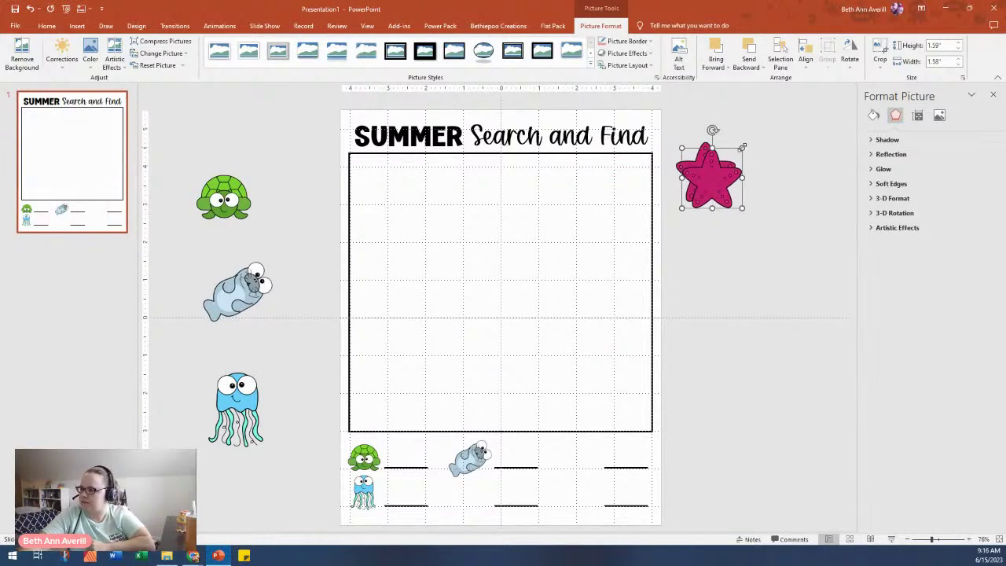
left_click_drag(717, 159, 473, 496)
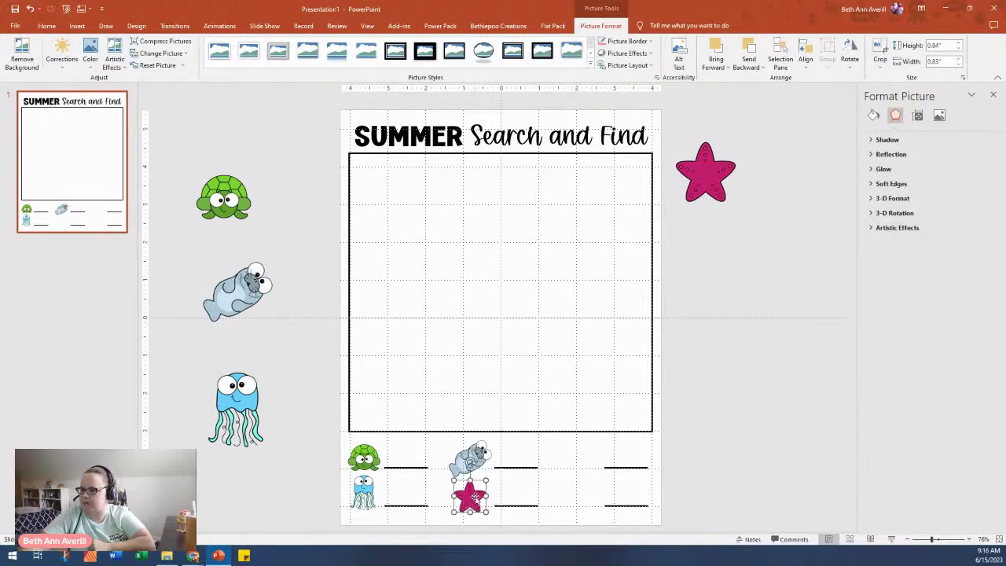
Step: Insert the Fish picture, shrunk to about 0.86 by 1.01 inches before the last upper line, with a larger copy right of the slide
left_click(166, 556)
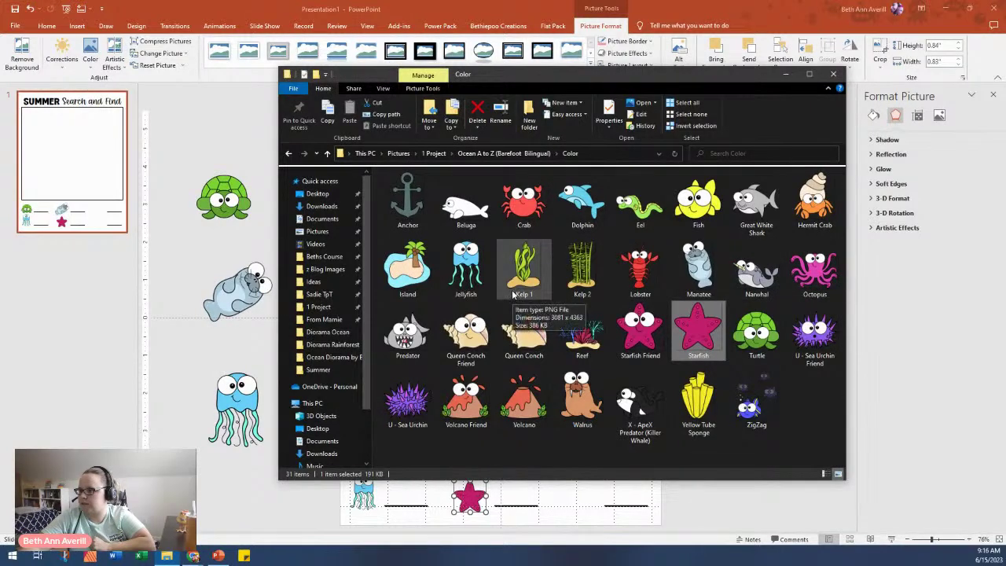
left_click_drag(698, 200, 738, 514)
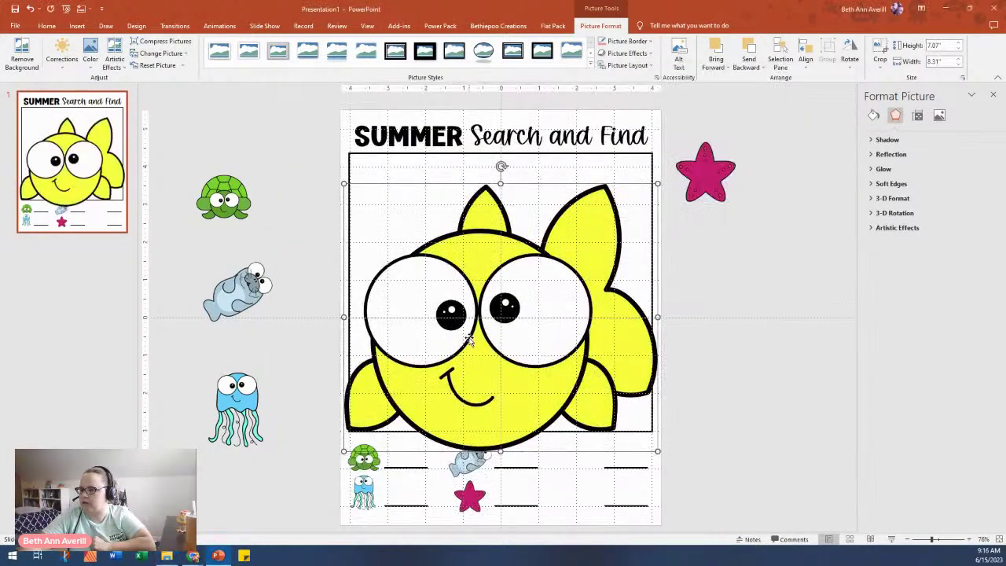
left_click_drag(469, 339, 633, 334)
left_click_drag(501, 446, 581, 457)
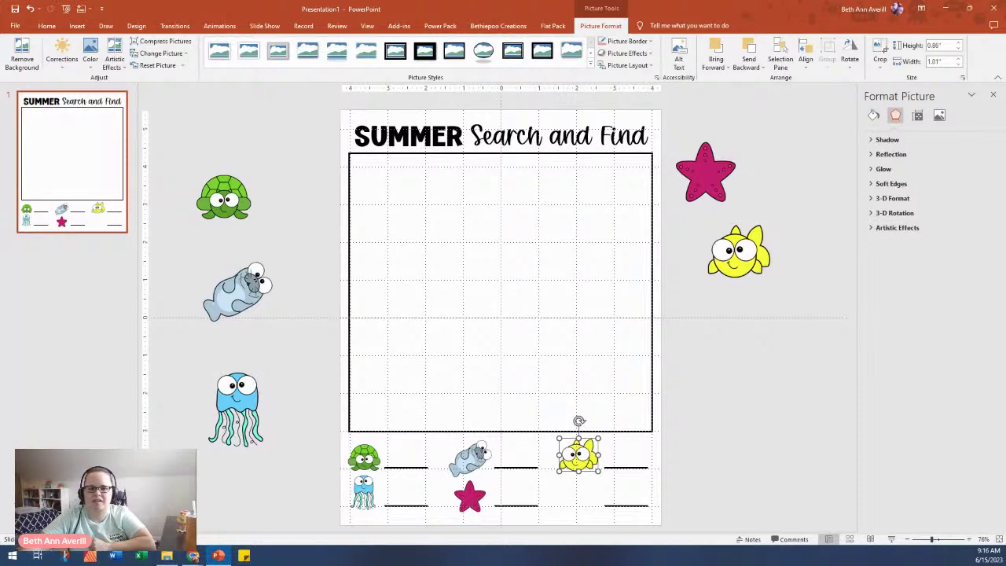
Step: Switch to Chrome and open the My Purchases page on teacherspayteachers.com
left_click(194, 555)
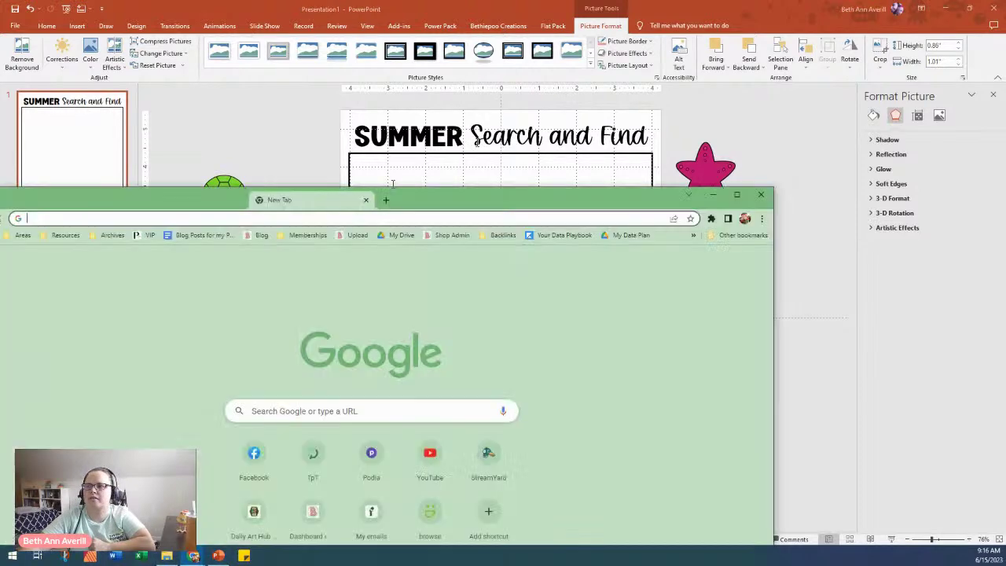
left_click(444, 267)
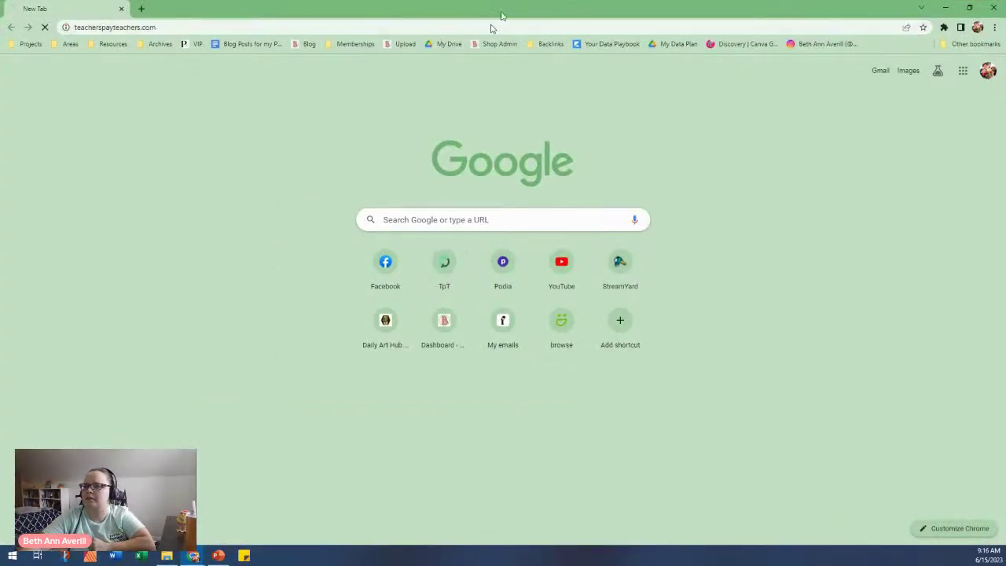
left_click_drag(501, 13, 0, 252)
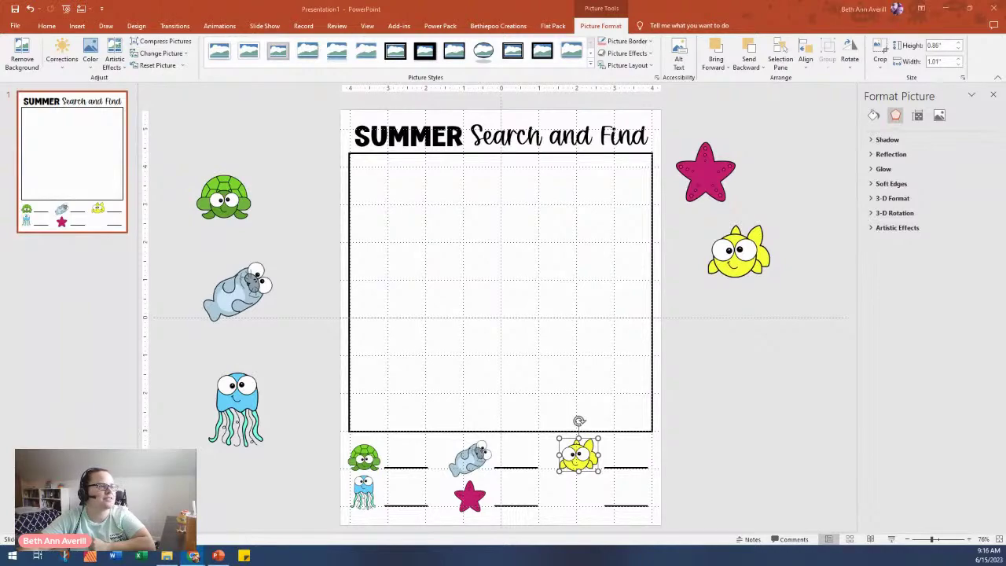
left_click_drag(408, 565, 530, 2)
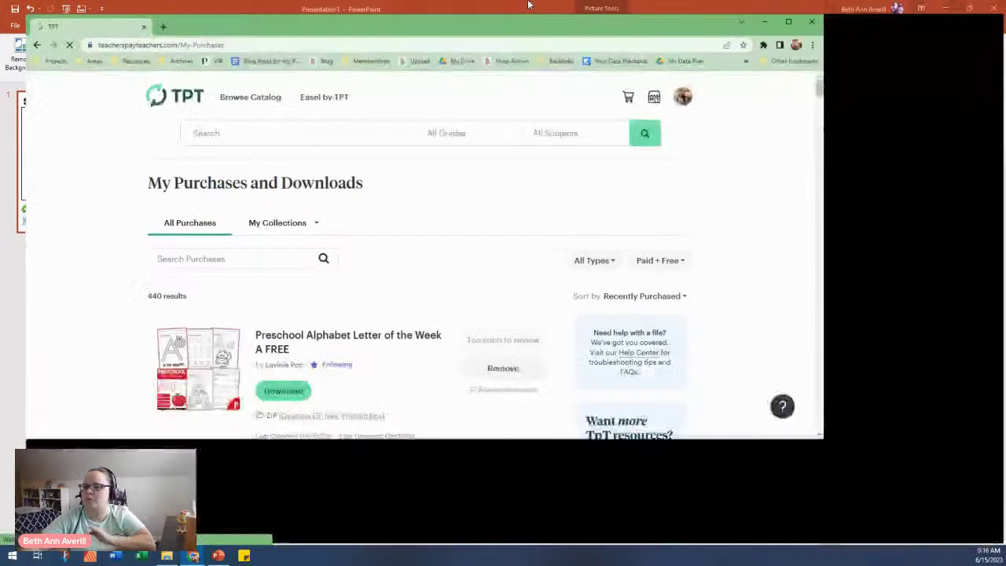
Step: Search the purchases for "bundle" and look through the purchased clip art bundles
left_click(299, 247)
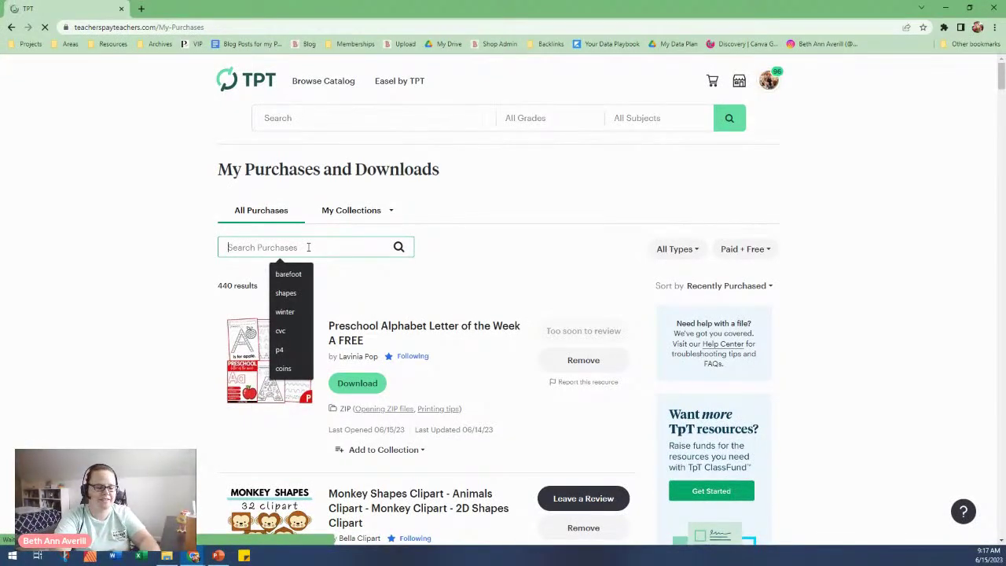
type("bundle")
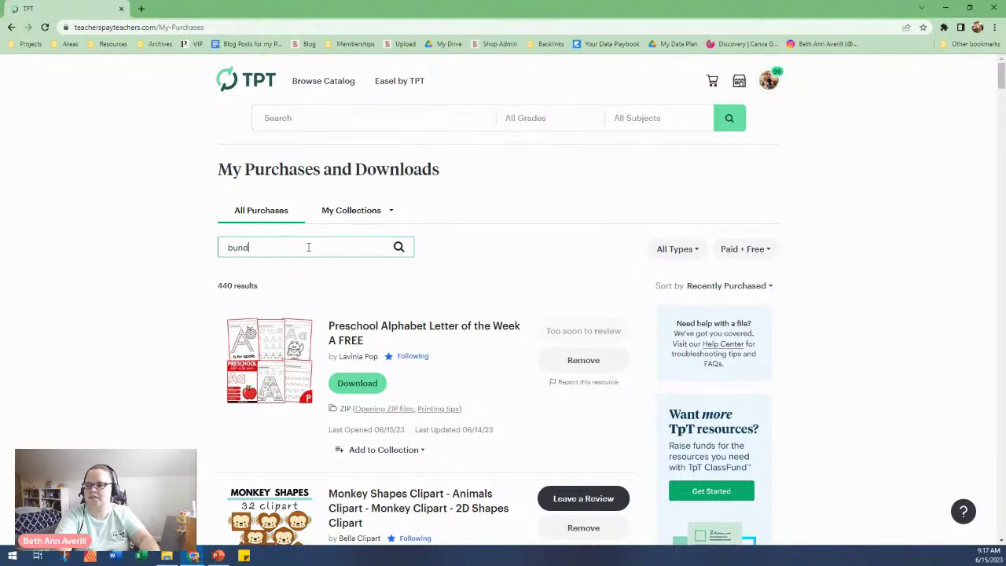
key("Return")
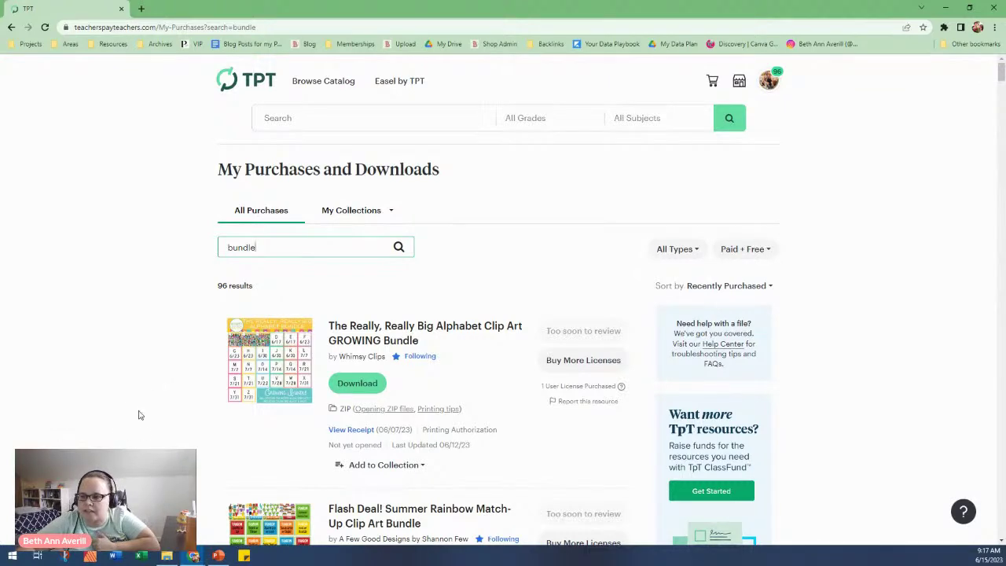
scroll(142, 413, "down", 4)
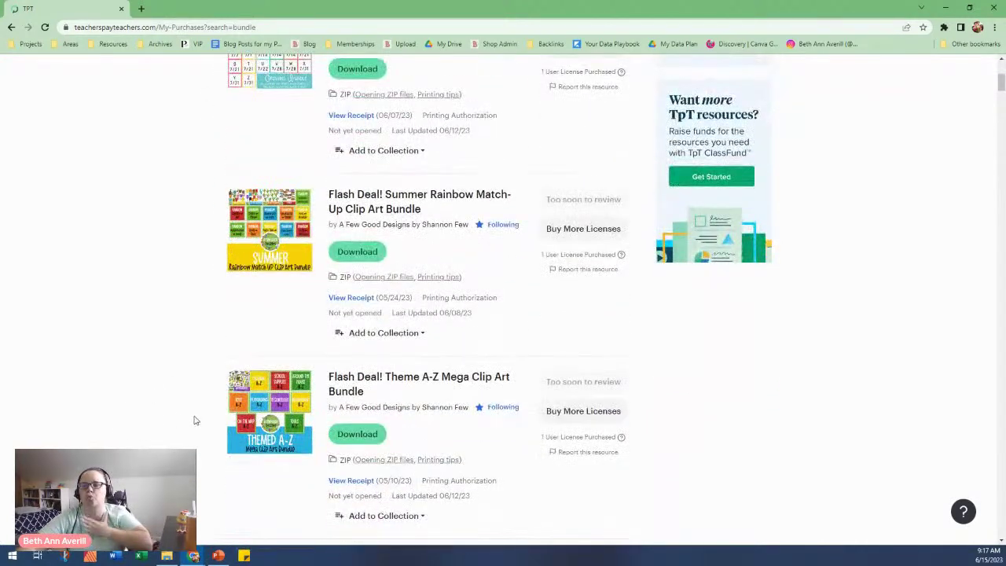
Step: Search Google for "fairy tale" in a new browser tab and look through the results for story ideas
left_click(142, 9)
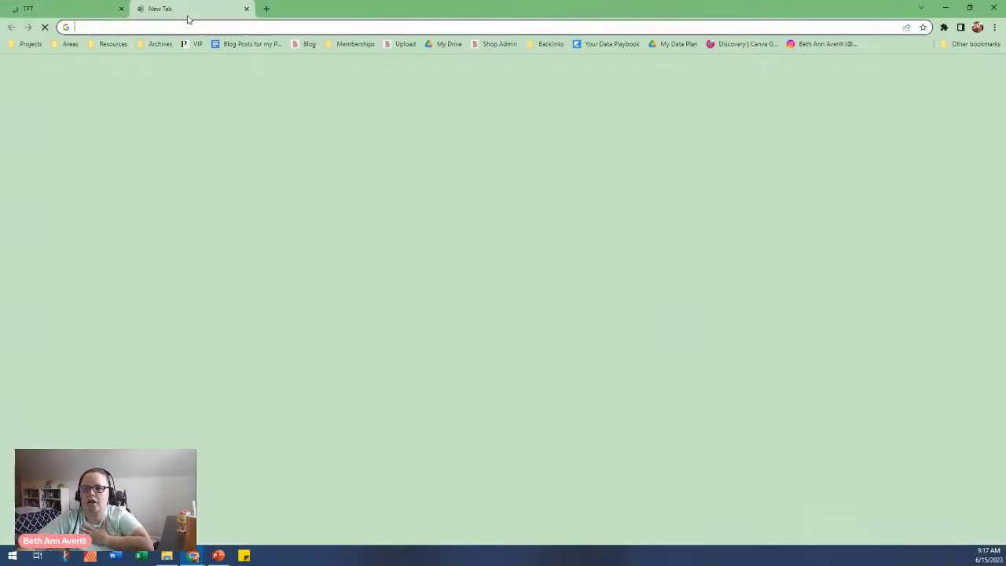
type("fair")
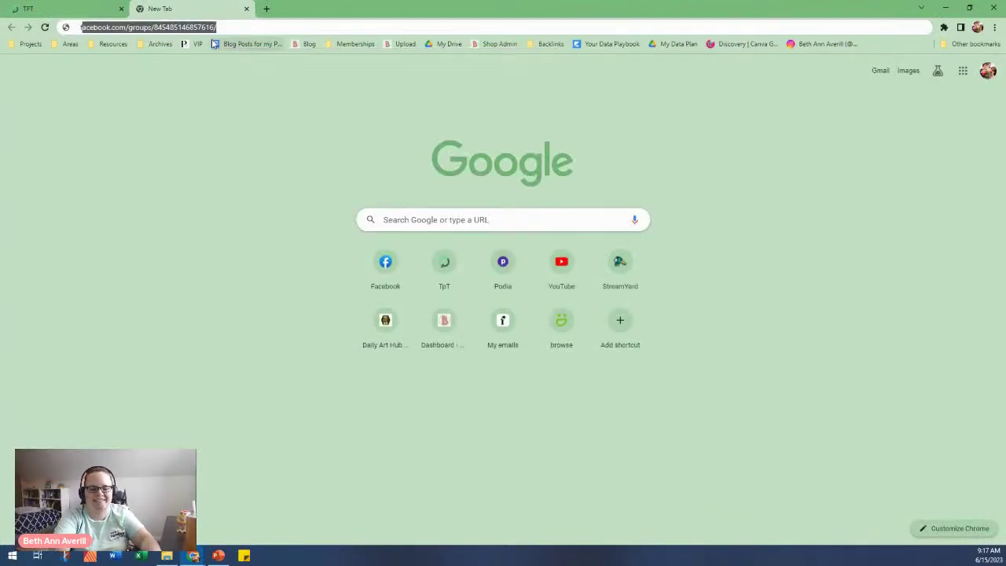
type("y ")
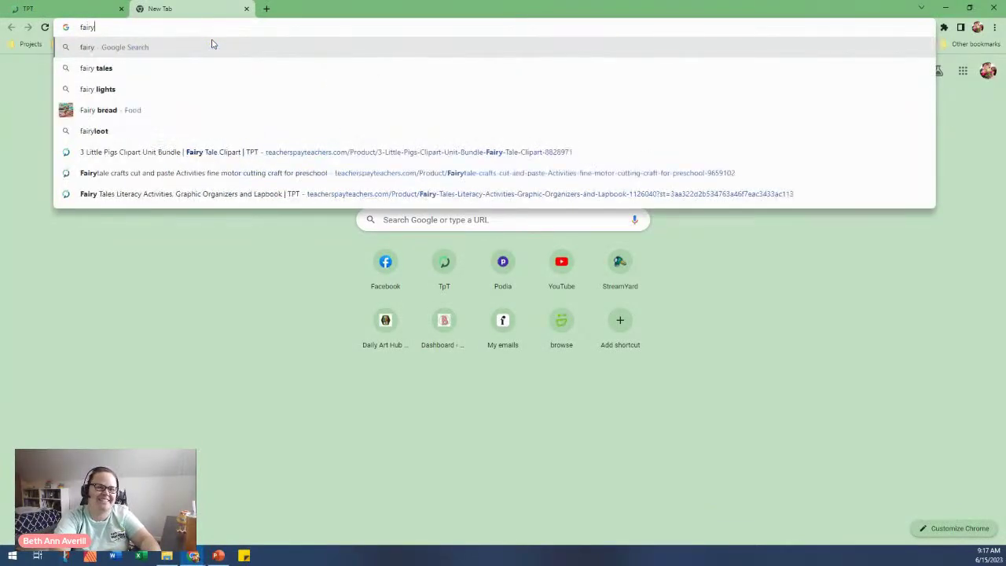
type("tales")
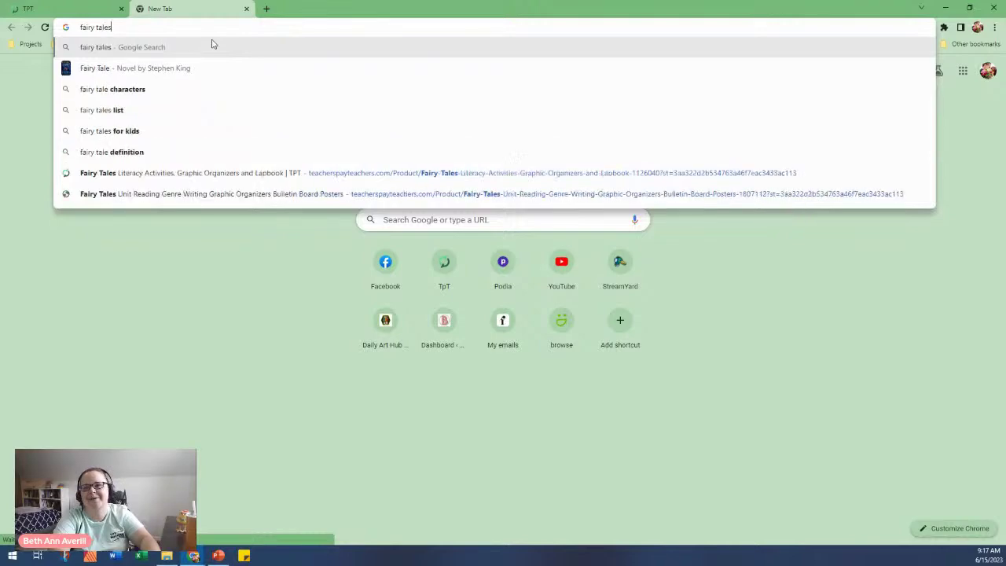
key("BackSpace")
key("Return")
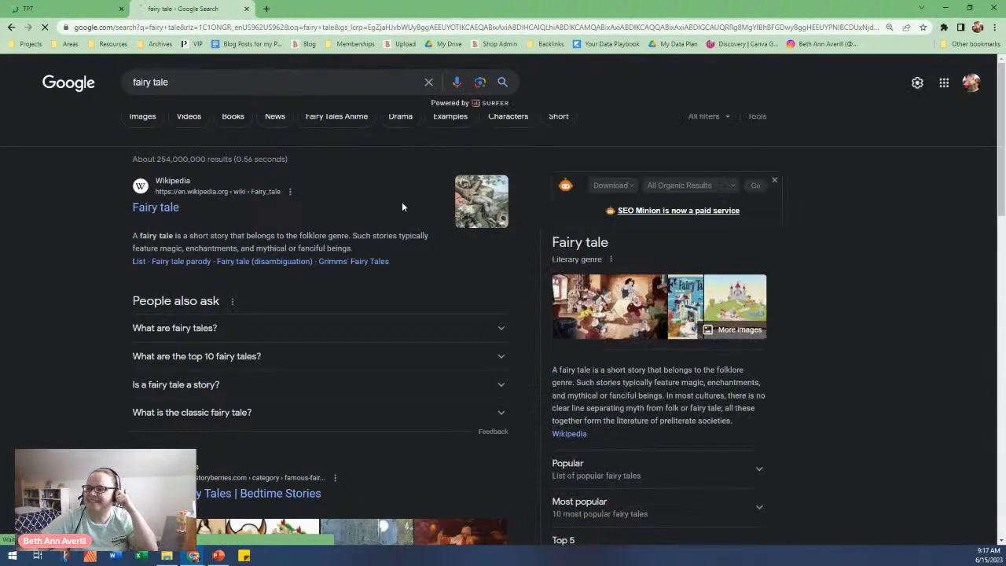
scroll(858, 242, "down", 5)
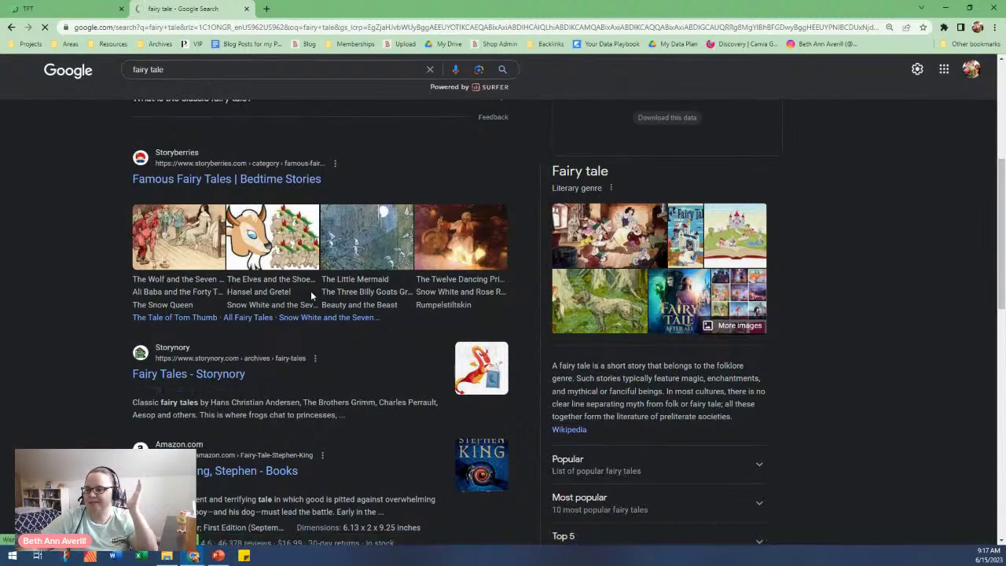
scroll(308, 294, "down", 2)
scroll(308, 296, "down", 1)
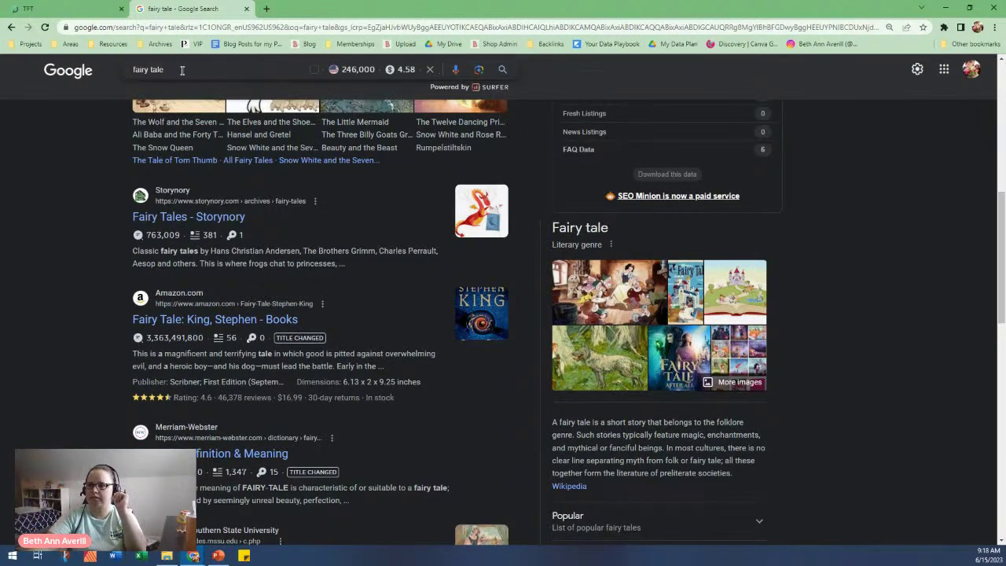
Step: Search Google for "goldilocks" instead and examine the web and video results about Goldilocks and the Three Bears
triple_click(219, 74)
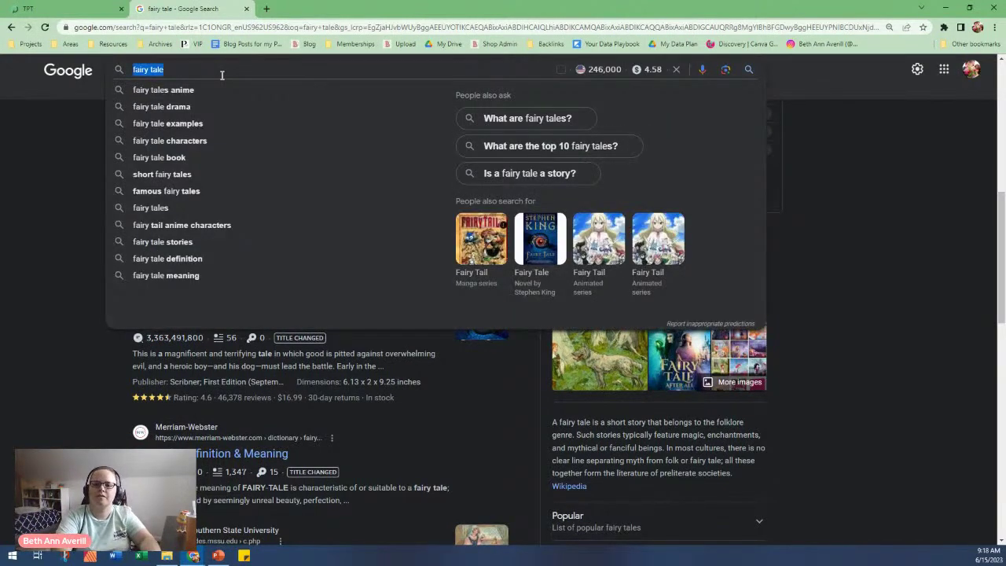
type("goldi")
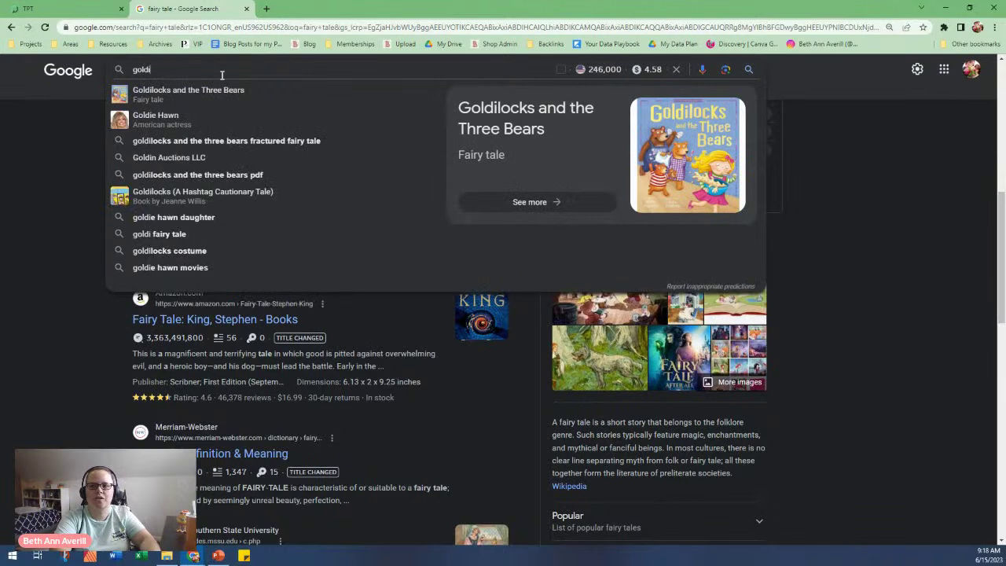
type("lock")
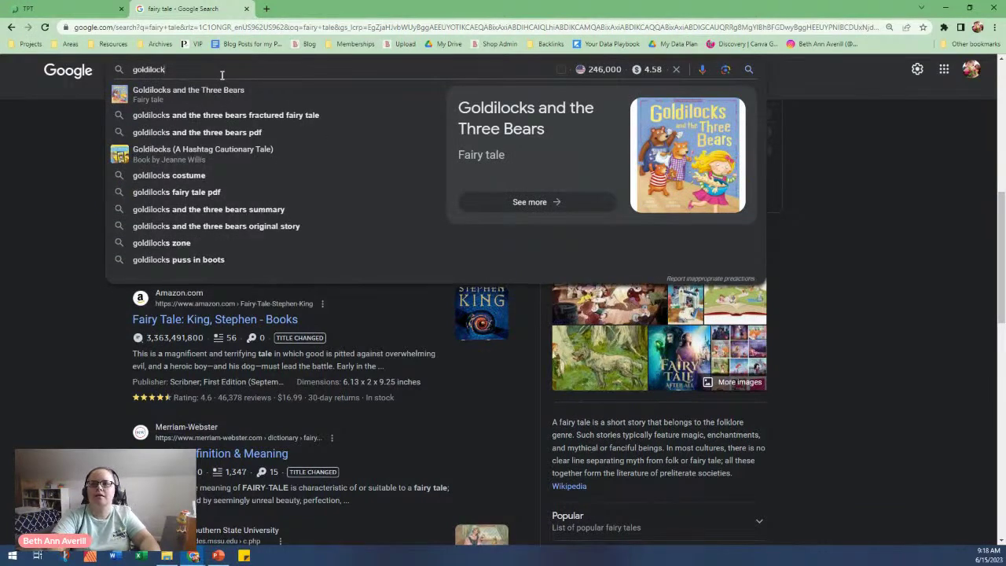
left_click(231, 93)
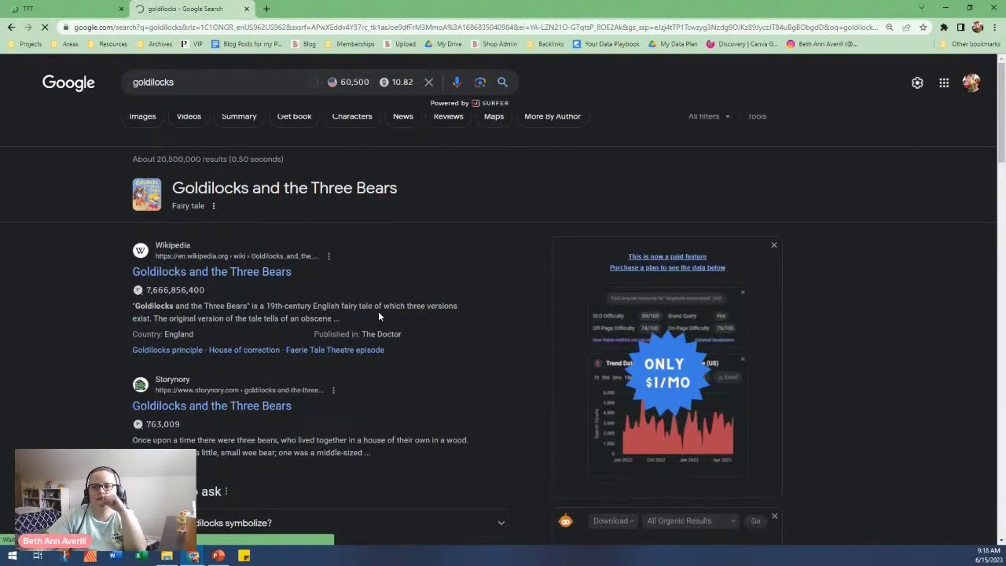
scroll(158, 338, "down", 1)
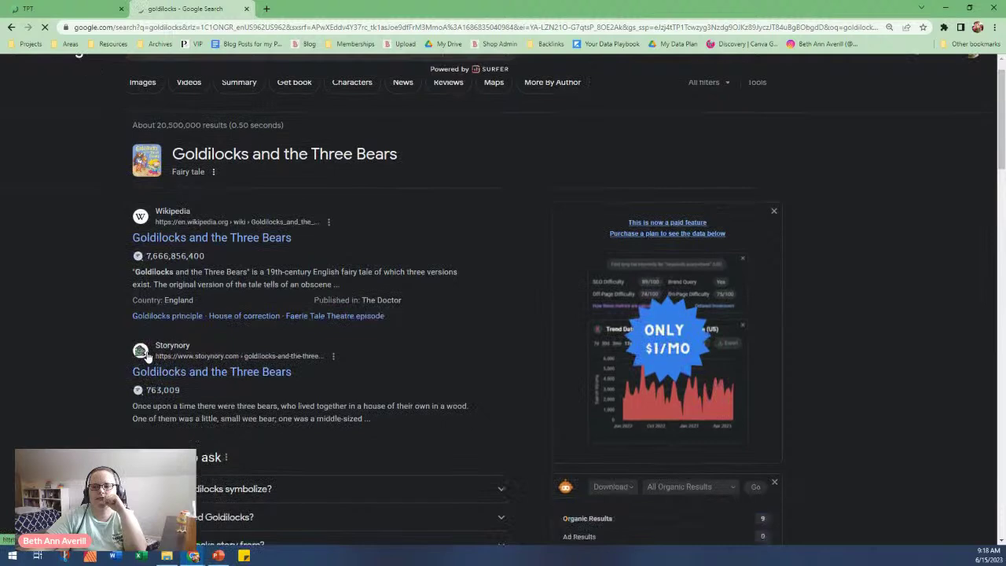
scroll(101, 366, "down", 2)
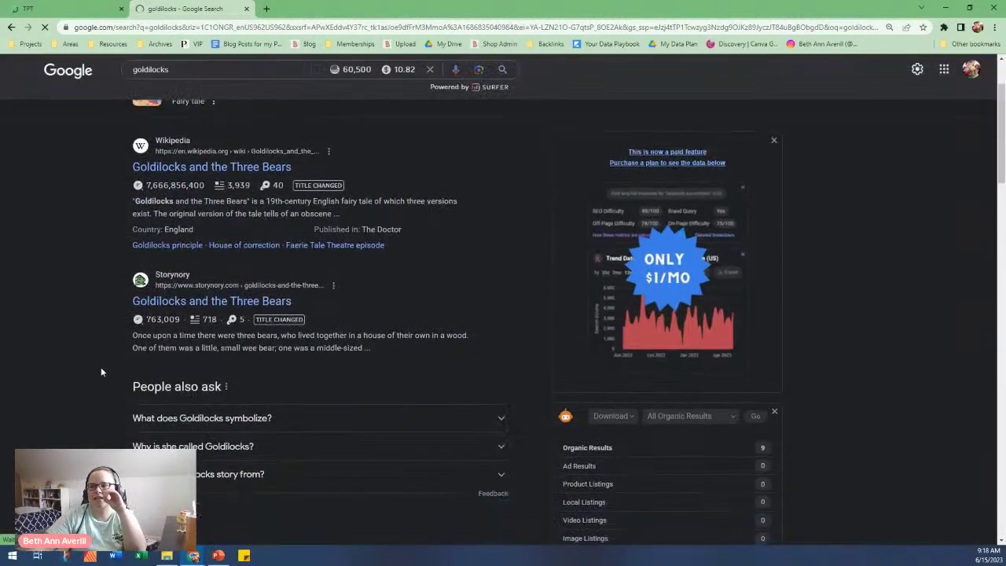
scroll(101, 367, "down", 3)
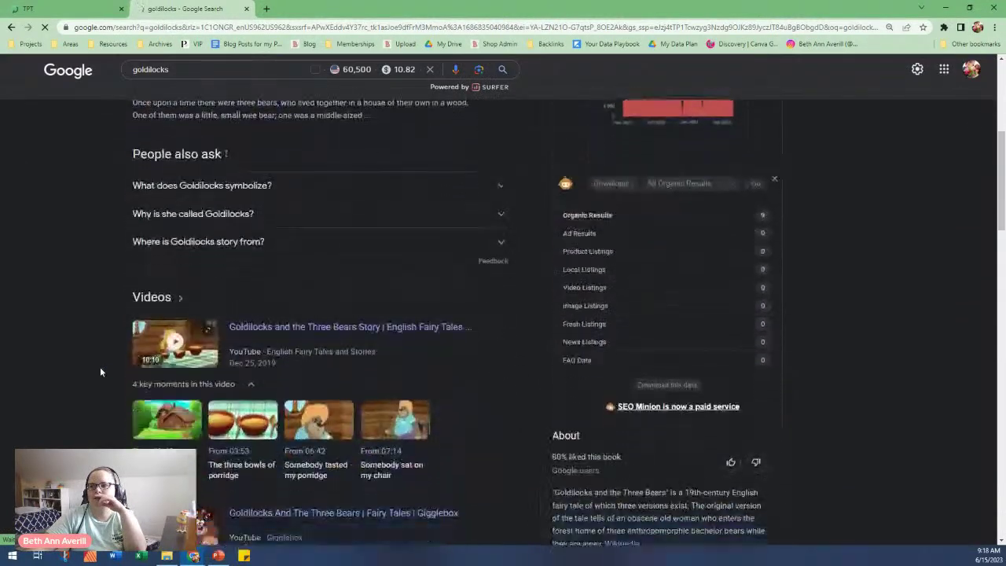
scroll(100, 366, "down", 1)
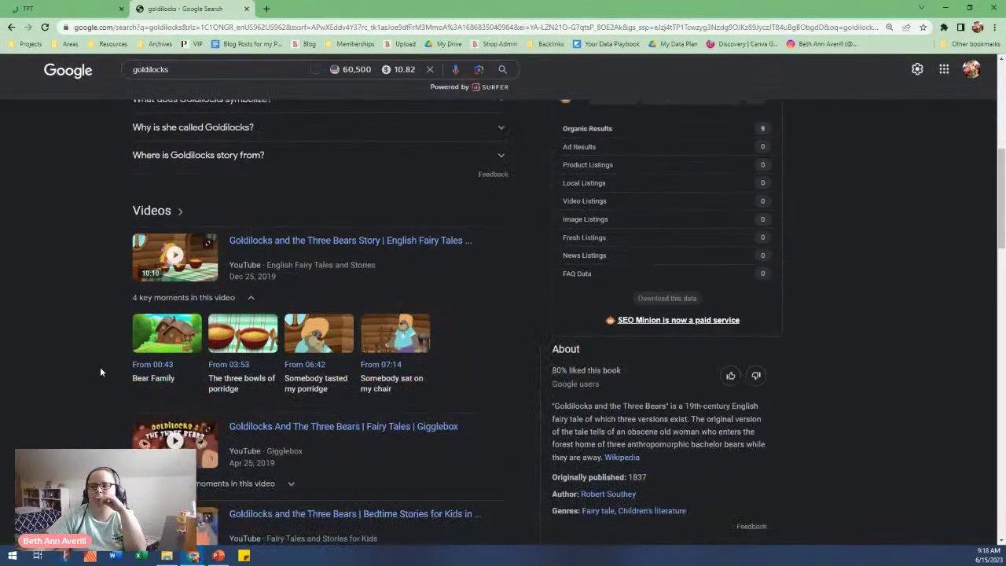
scroll(99, 367, "down", 2)
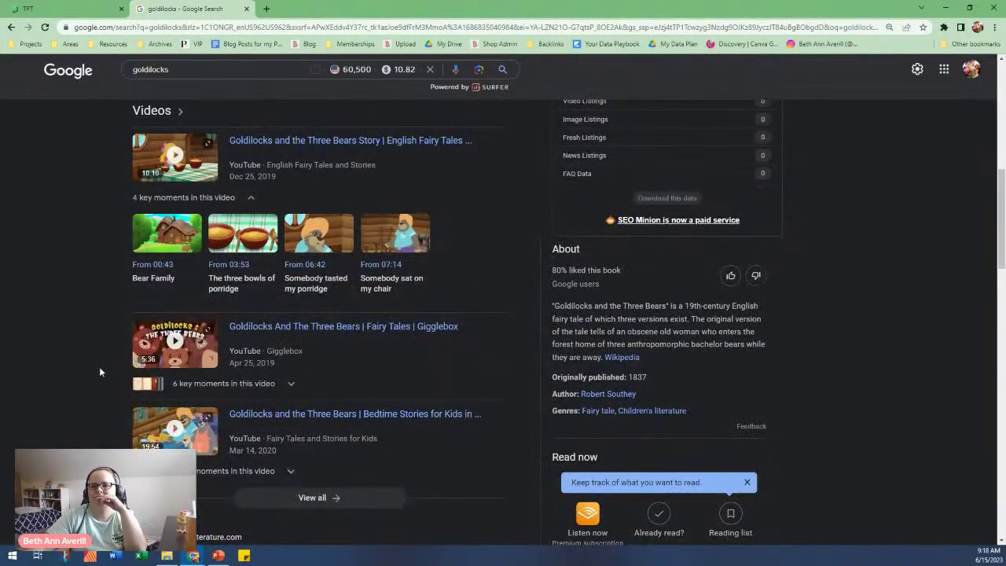
scroll(98, 367, "up", 5)
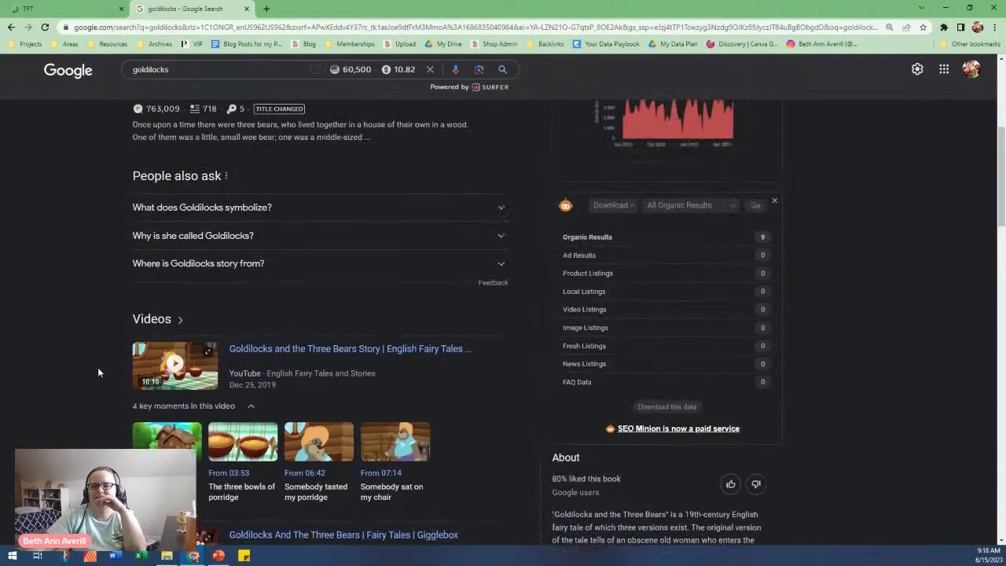
scroll(98, 367, "up", 2)
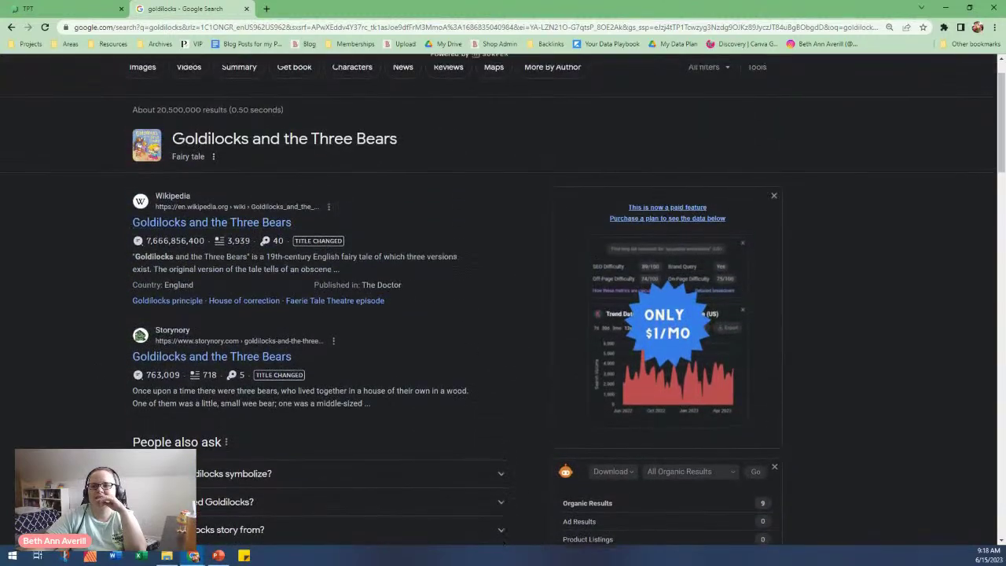
Step: Search Google for "goldilocks copyrighted" and read the answer about whether Goldilocks is in the public domain
left_click(192, 82)
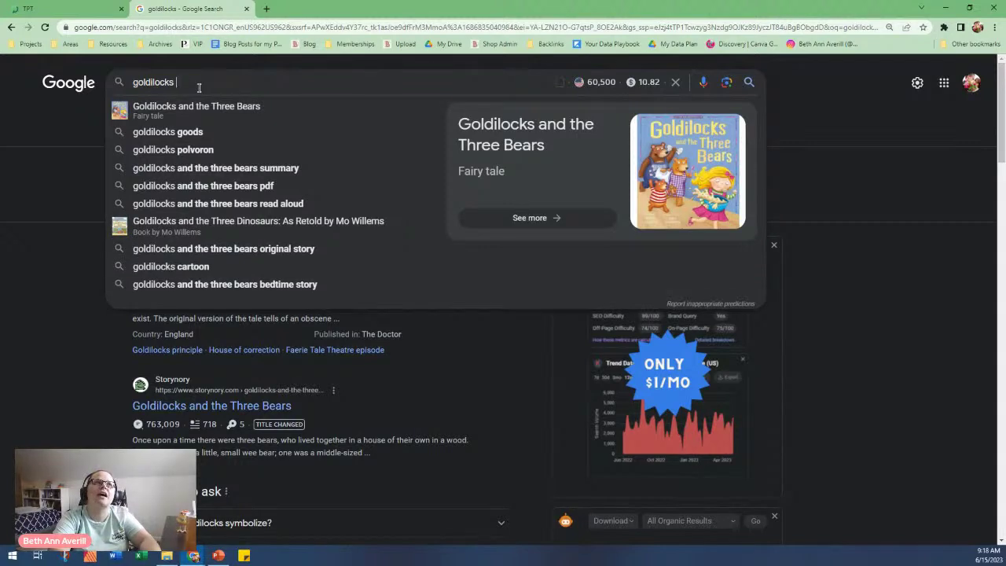
type("copy")
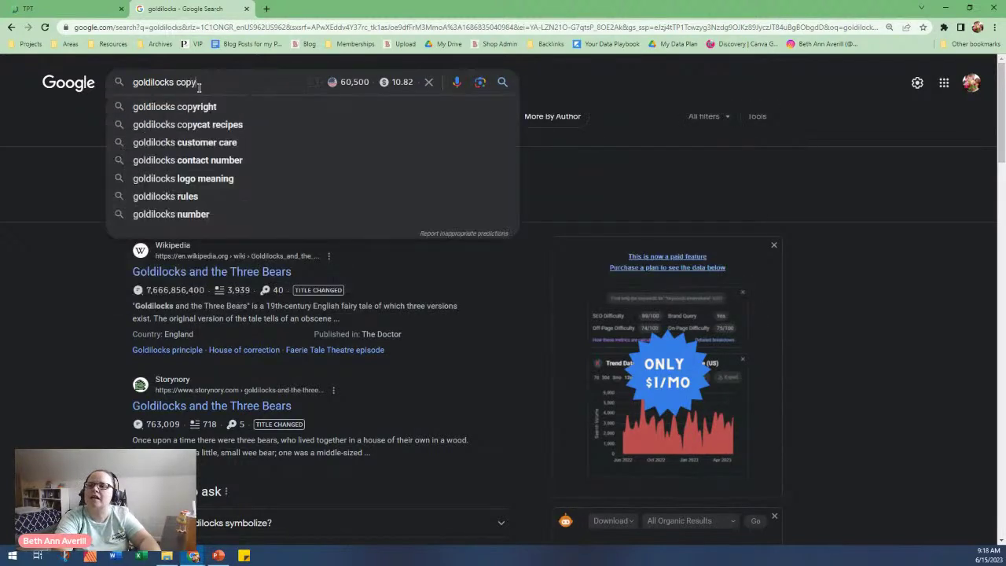
type("right")
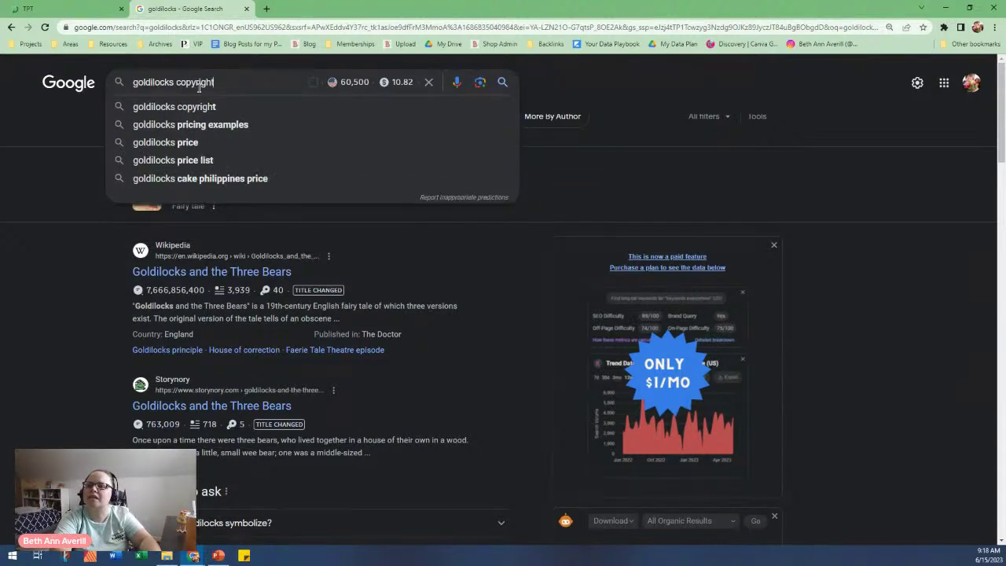
type("ed")
key("Return")
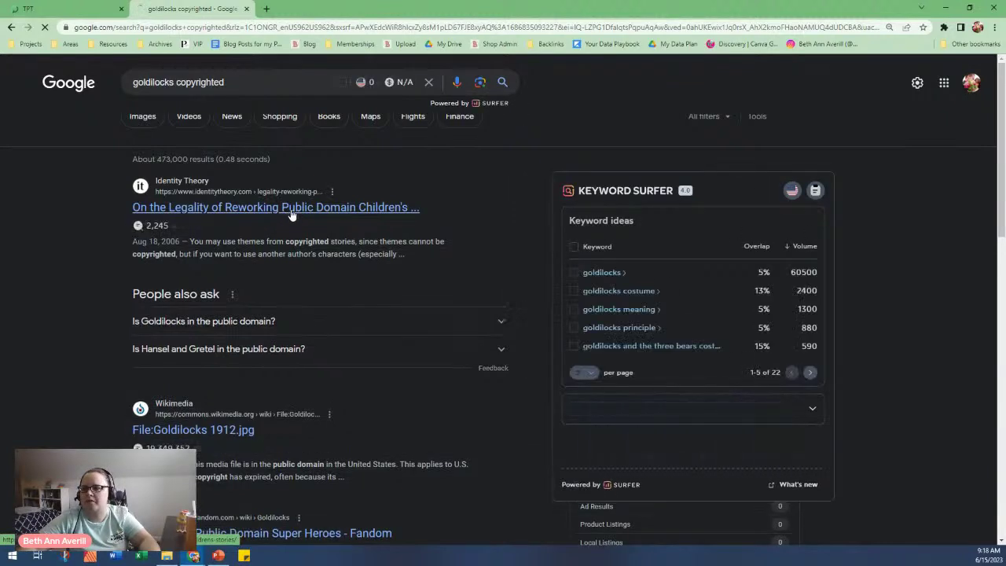
left_click(273, 322)
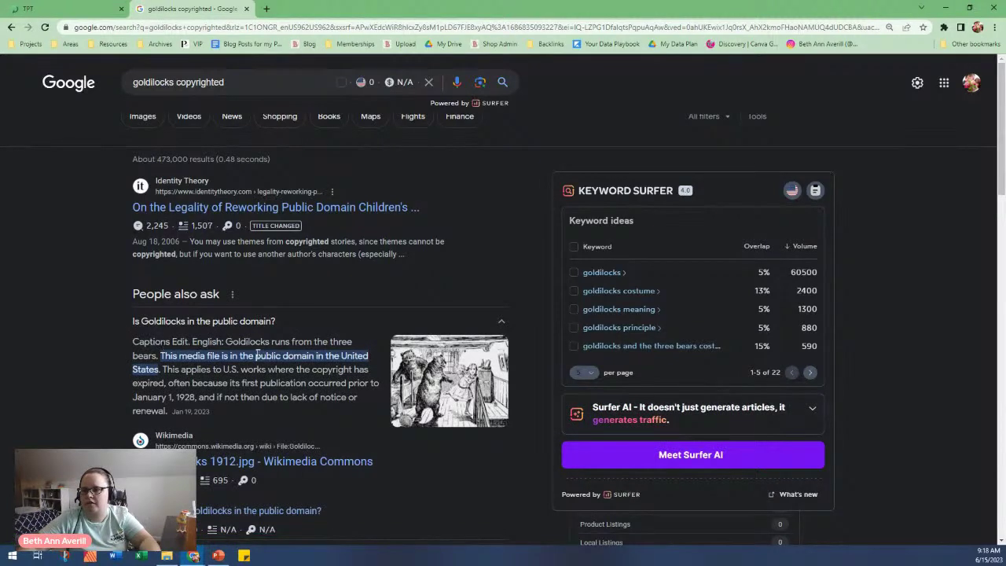
left_click_drag(224, 359, 260, 399)
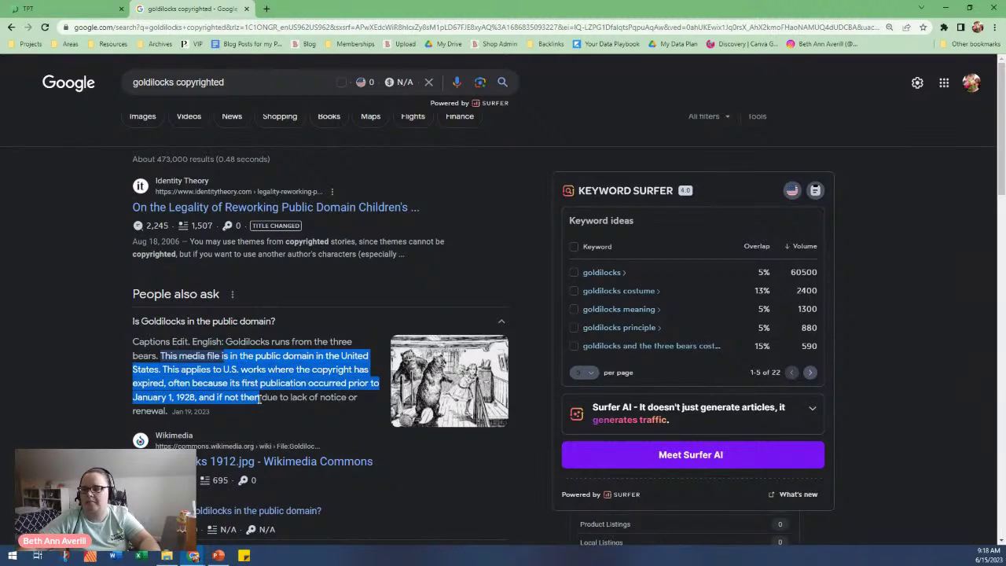
Step: Search Google for "3 billy goats copyrighted" and read the answer on whether The Three Billy Goats Gruff is public domain
left_click(96, 14)
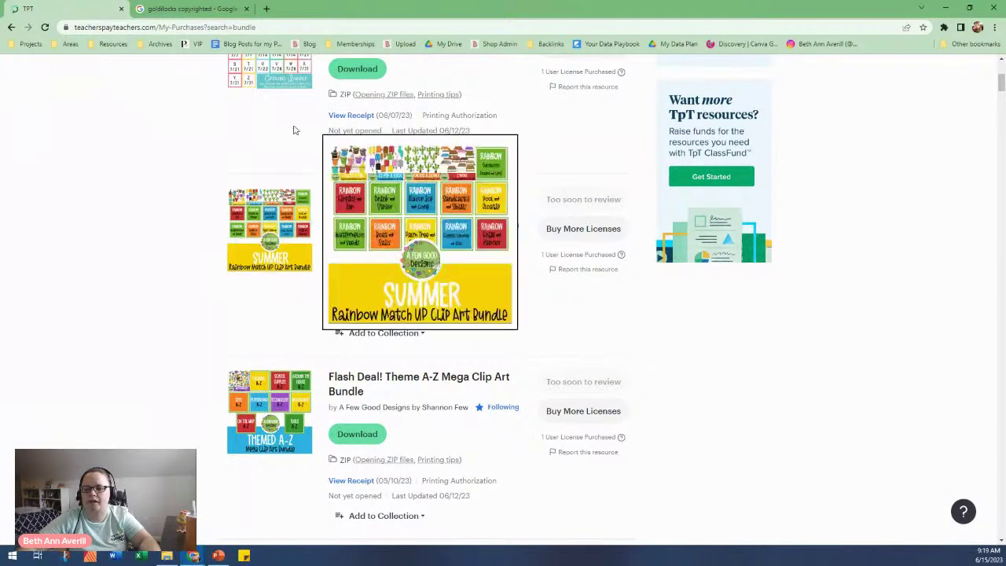
left_click(193, 8)
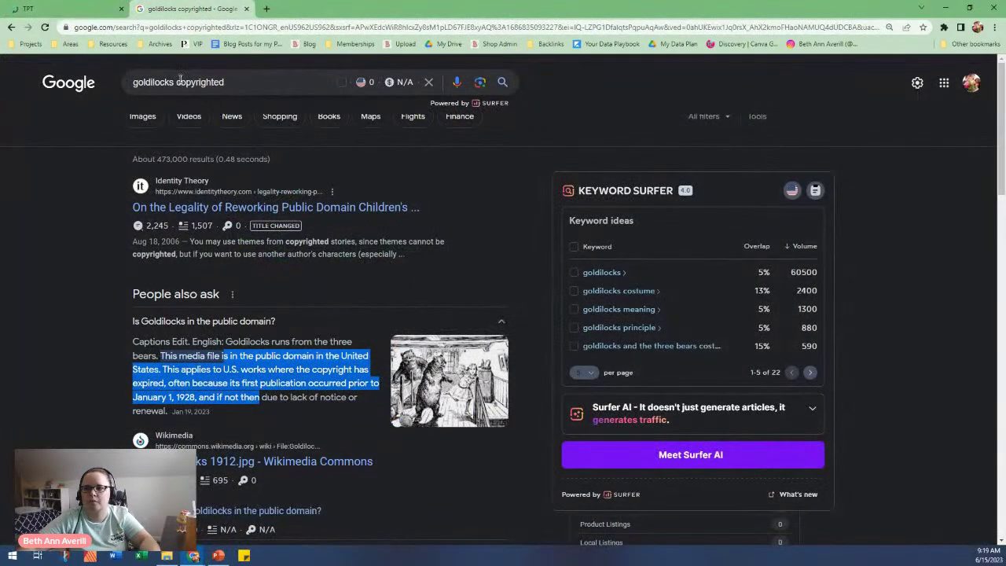
left_click_drag(179, 82, 44, 113)
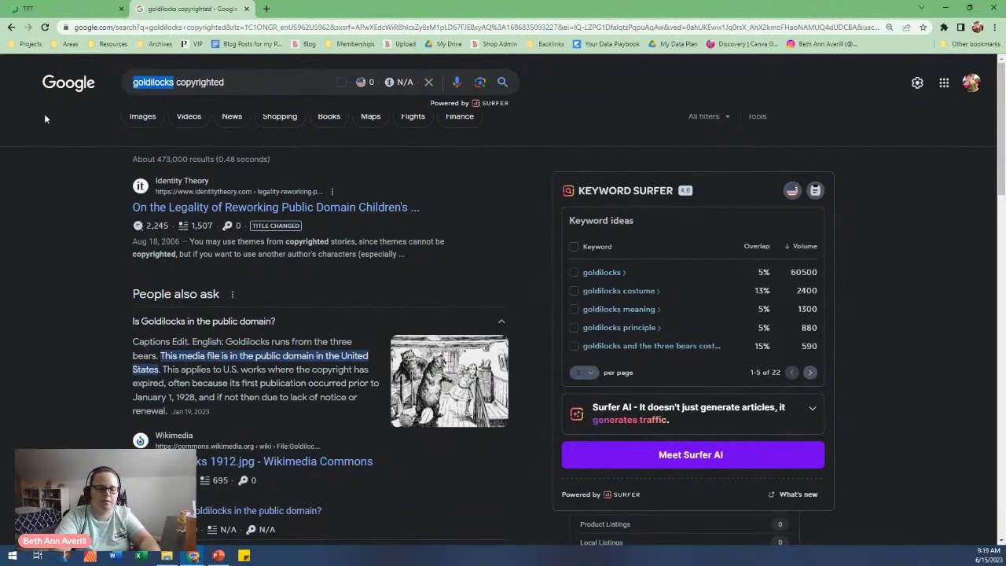
type("3 billy goa")
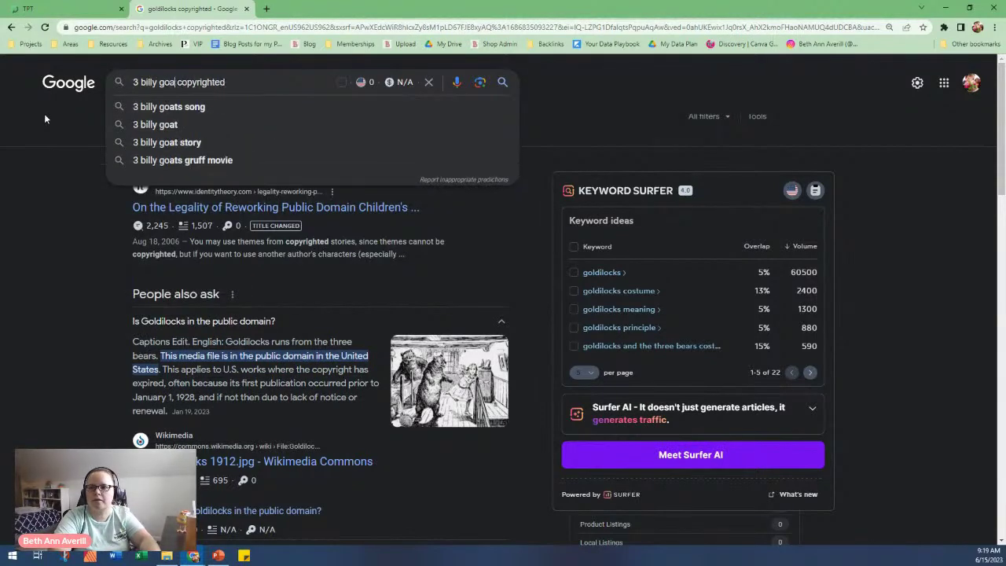
type("ts")
key("Return")
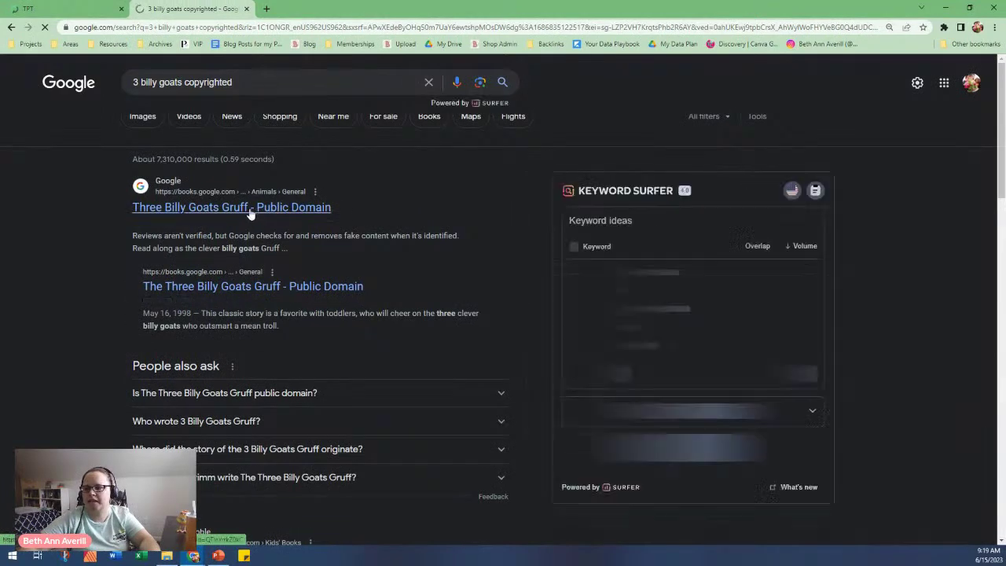
scroll(250, 213, "down", 1)
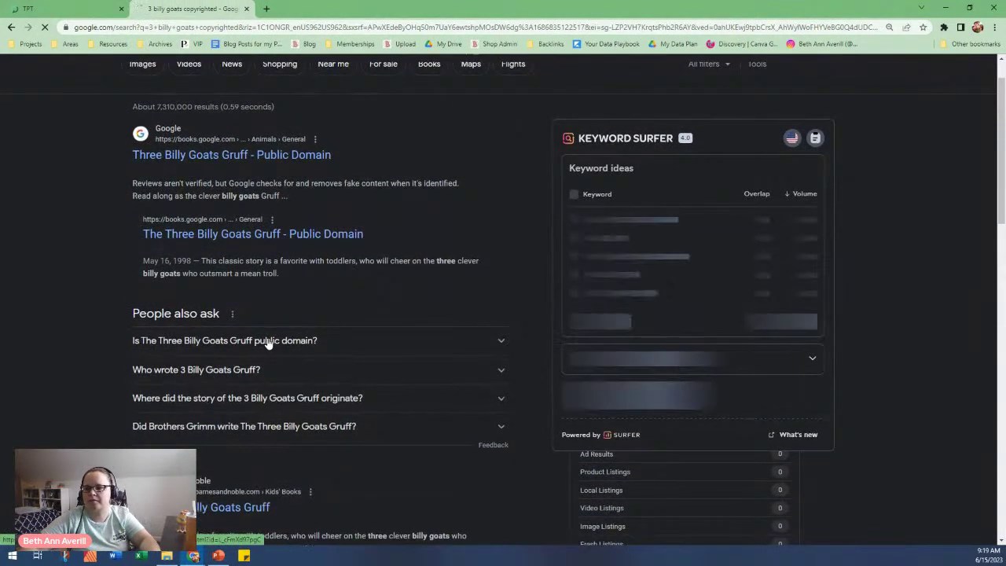
left_click(267, 341)
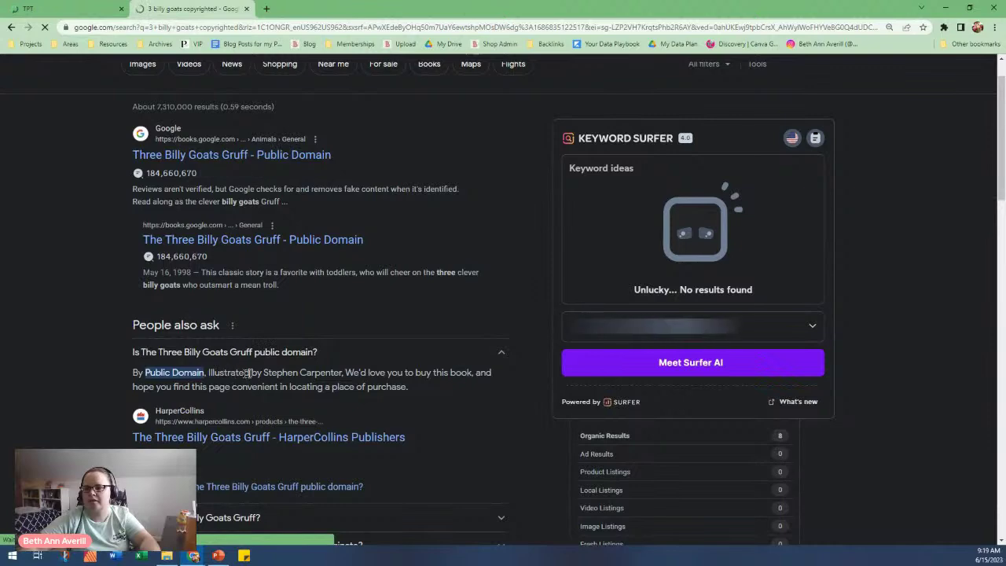
scroll(307, 385, "down", 2)
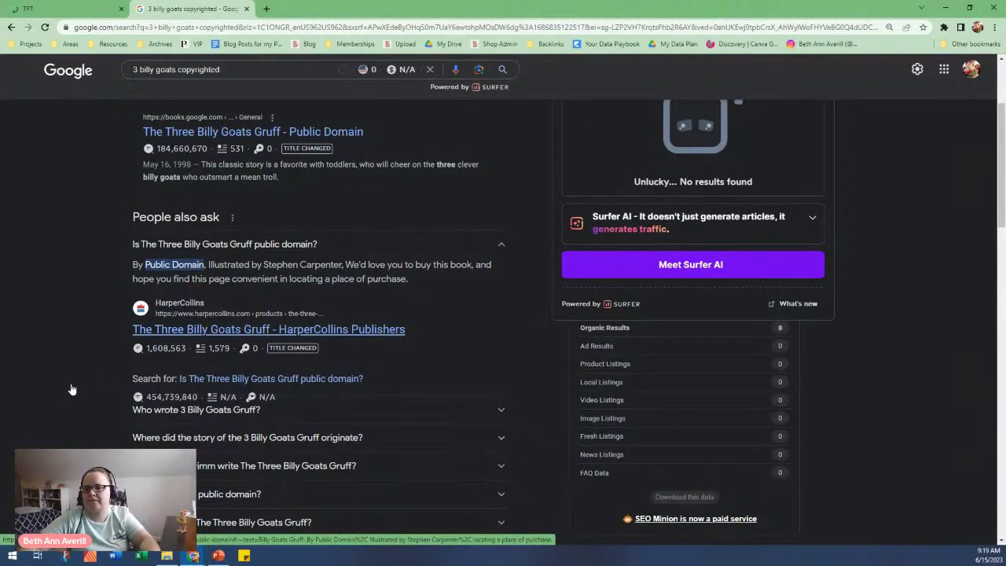
Step: Read the related answers on Stephen King's public domain status and whether the Brothers Grimm wrote The Three Billy Goats Gruff
scroll(67, 409, "down", 2)
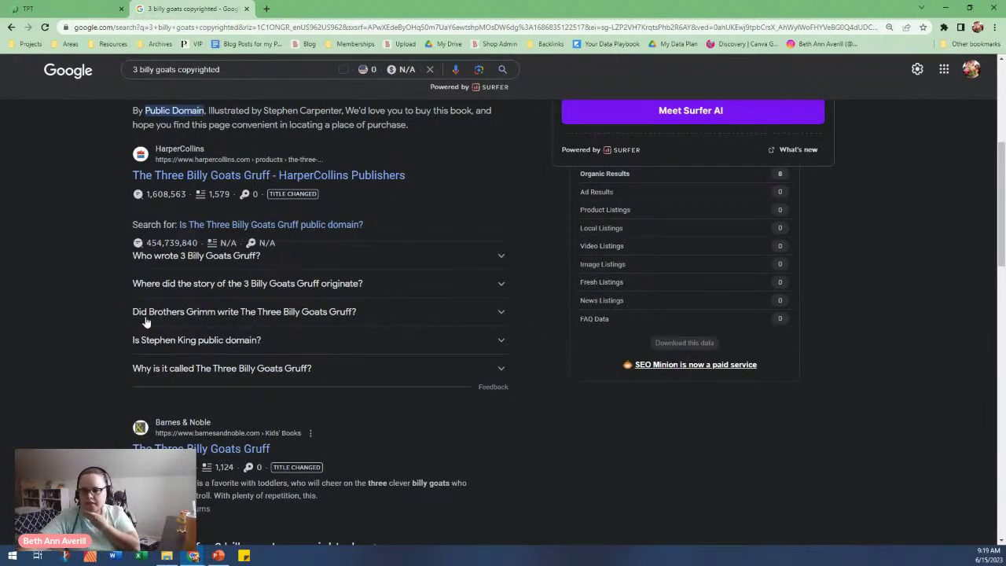
left_click(236, 339)
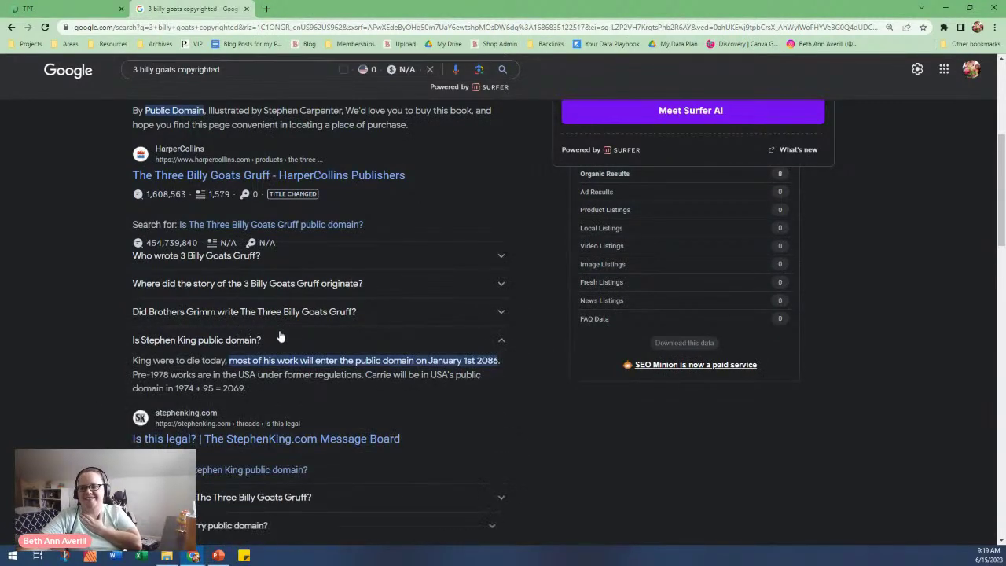
left_click(254, 312)
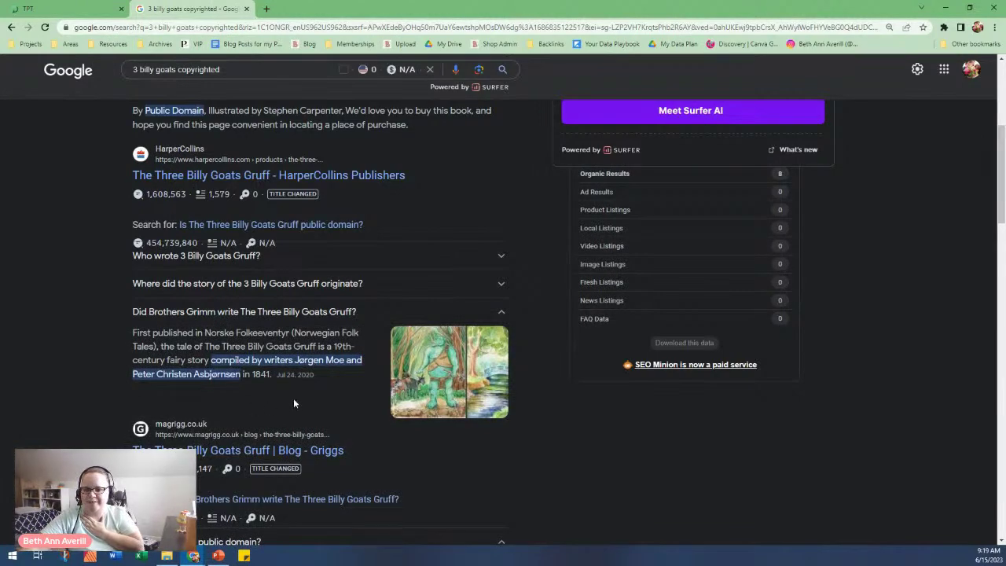
scroll(176, 446, "up", 4)
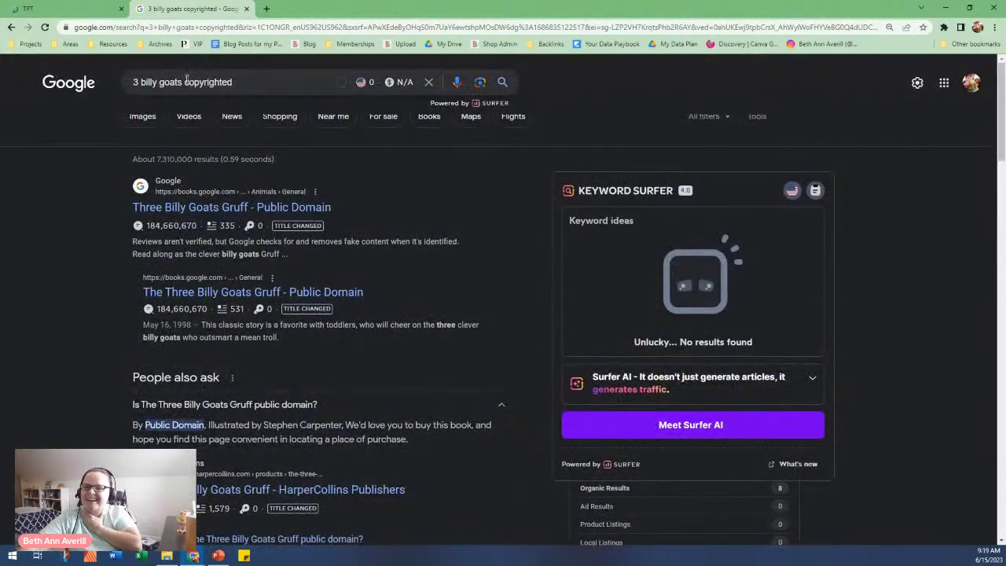
Step: Search Google for "is little red riding hood copyrighted", read the featured answer and close the search tab
left_click_drag(183, 83, 78, 101)
type("little")
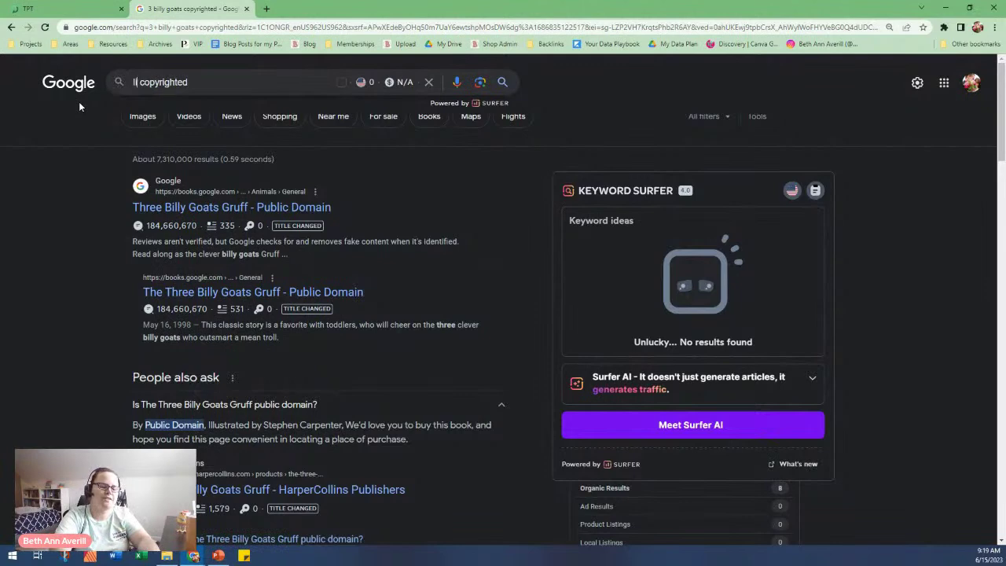
type(" red")
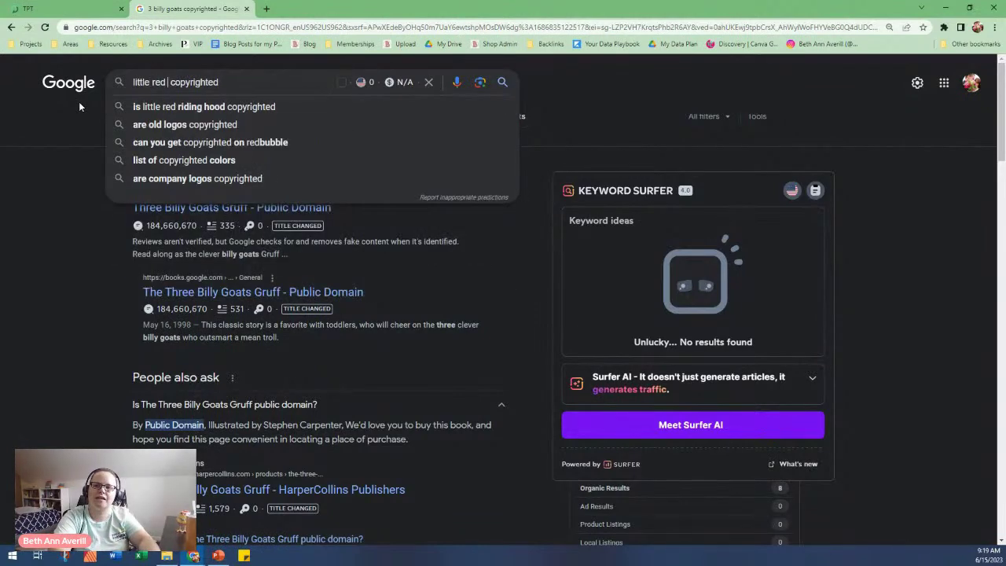
left_click(221, 108)
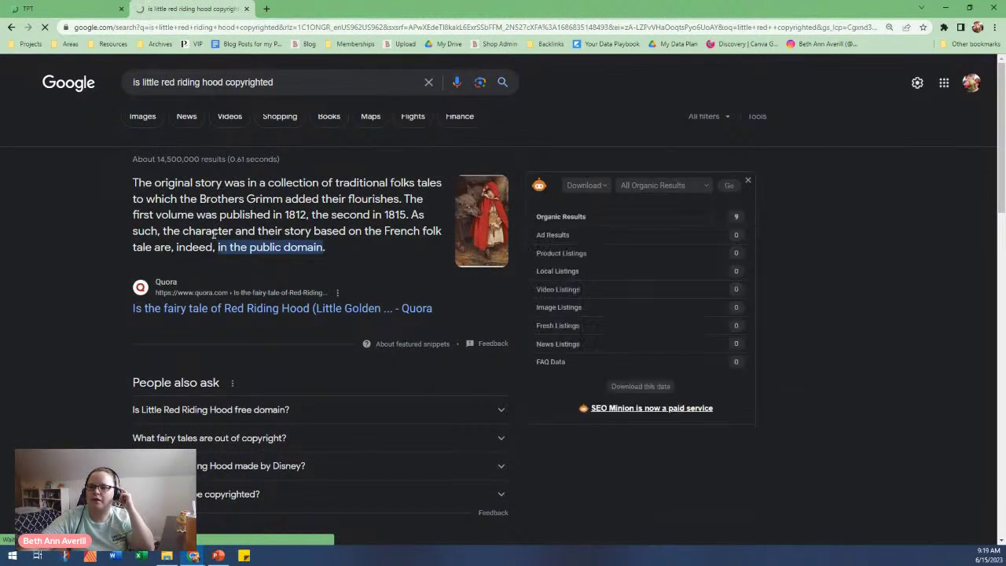
left_click_drag(209, 230, 302, 273)
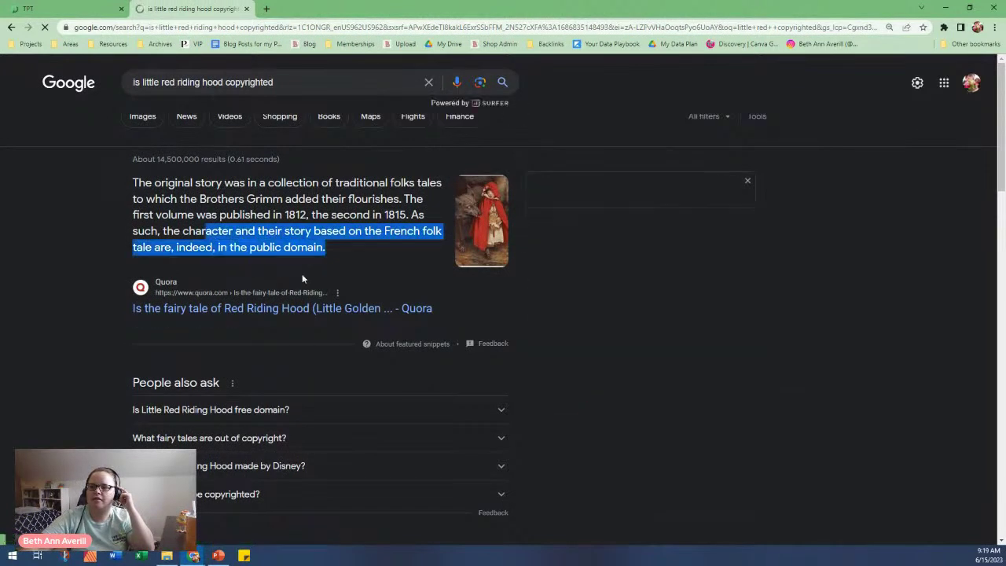
left_click(362, 251)
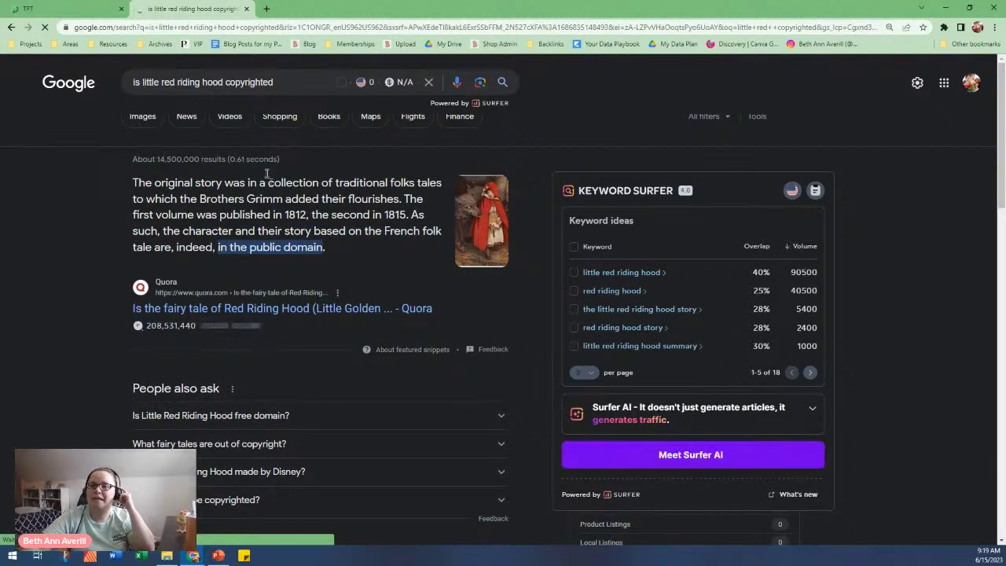
left_click(249, 10)
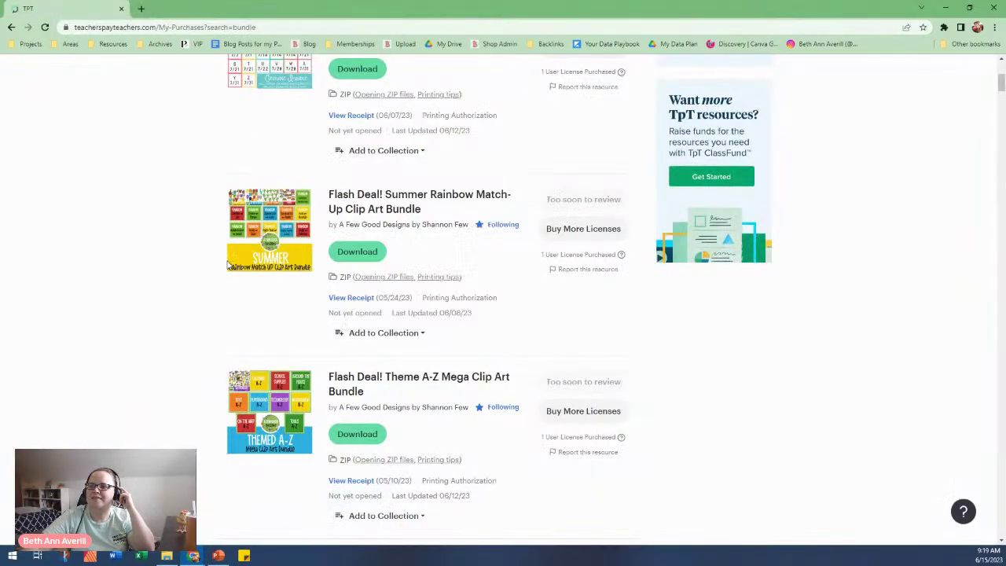
Step: Look through the purchased clip art bundles for theme ideas, examining the previews of the summer variety and pirate bundles
scroll(176, 294, "down", 3)
mouse_move(266, 217)
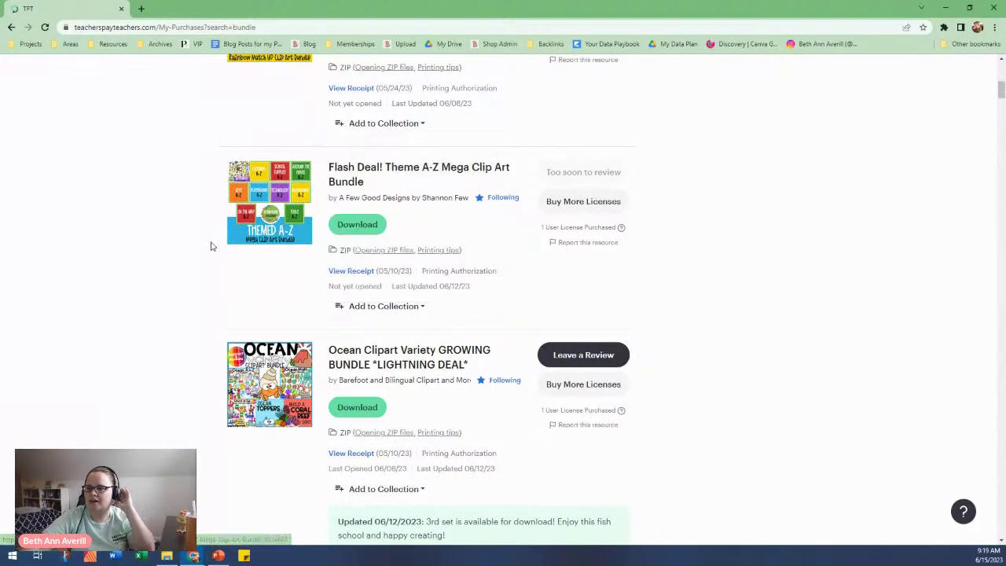
scroll(210, 250, "down", 4)
scroll(199, 262, "down", 12)
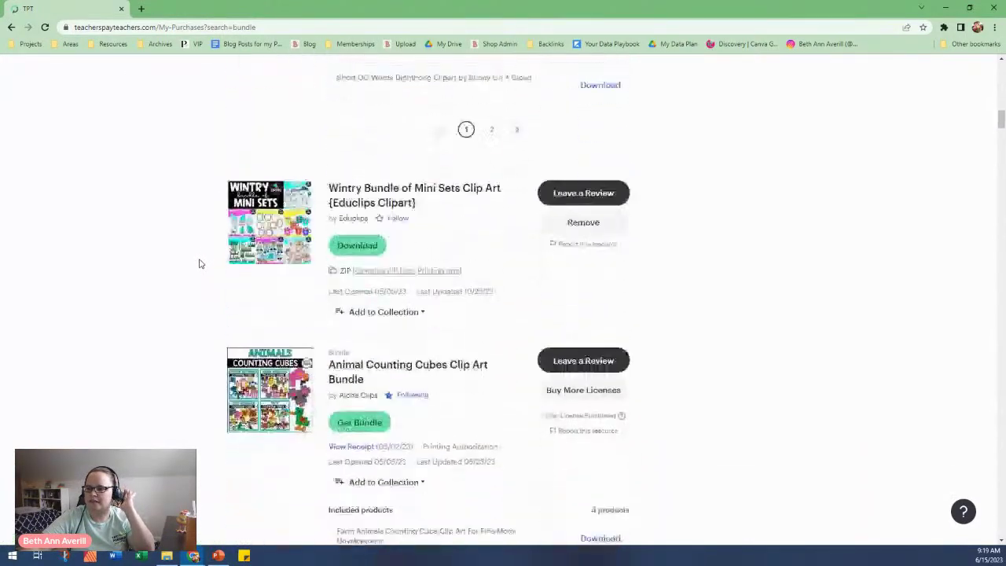
scroll(199, 264, "down", 9)
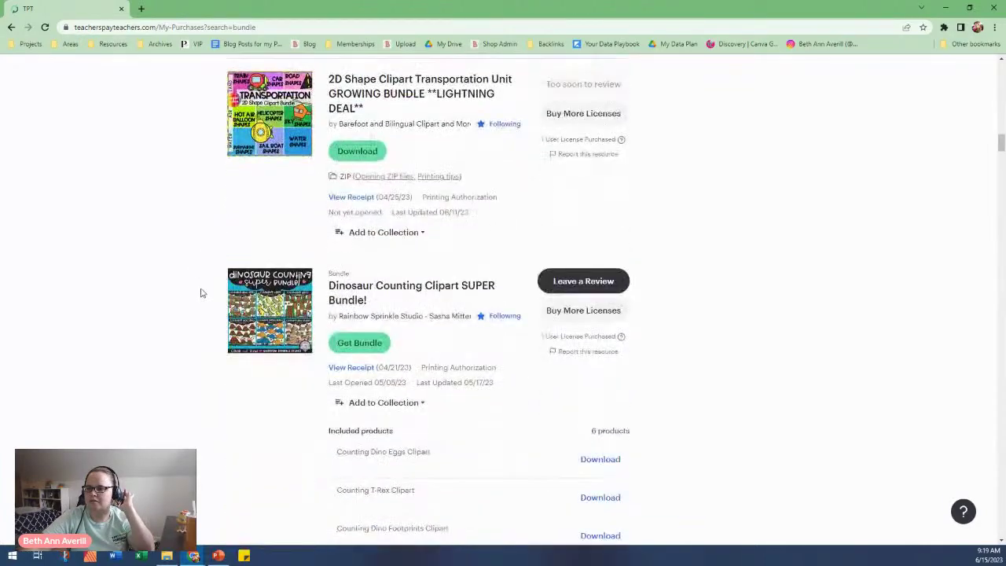
scroll(260, 162, "down", 6)
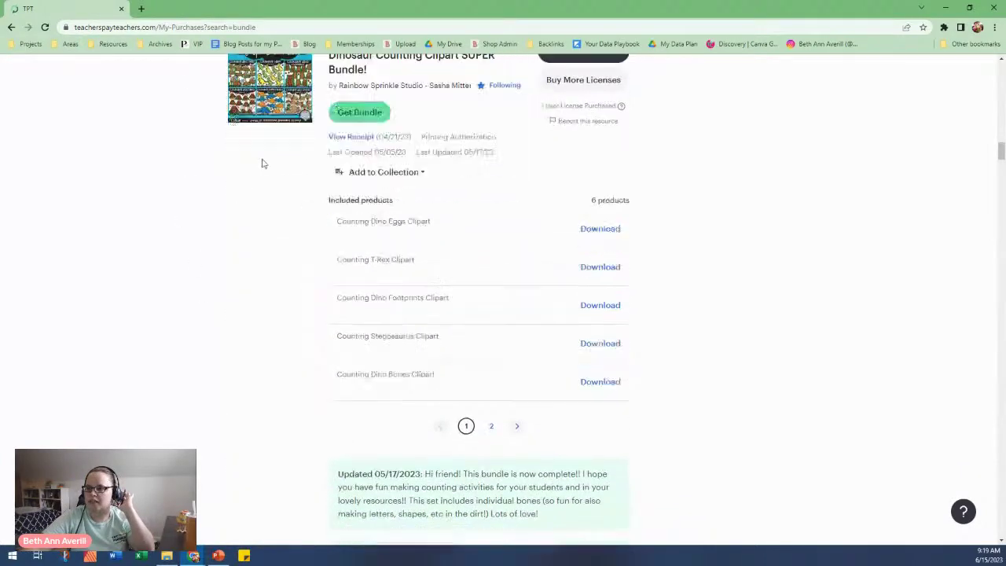
scroll(249, 217, "down", 15)
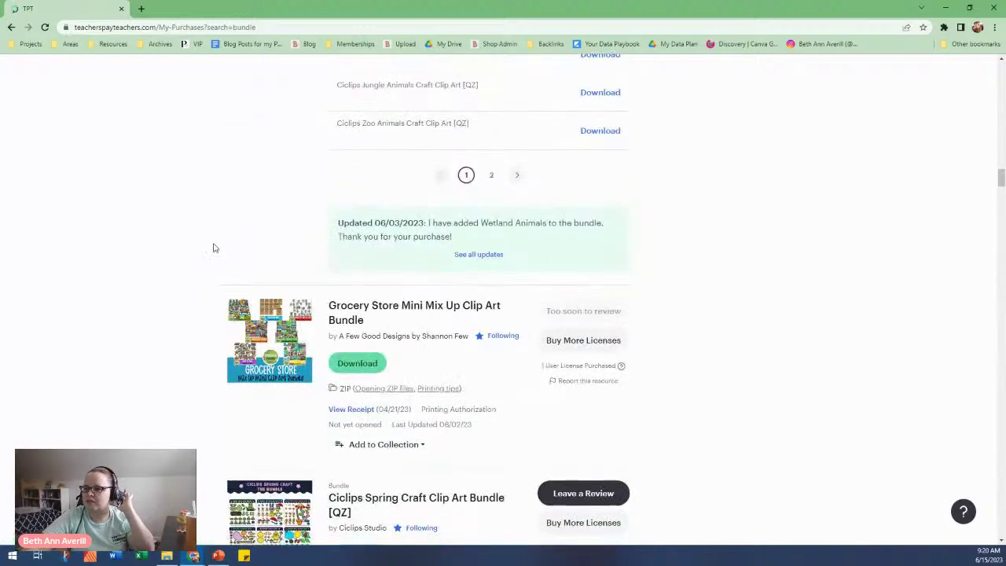
scroll(245, 250, "down", 2)
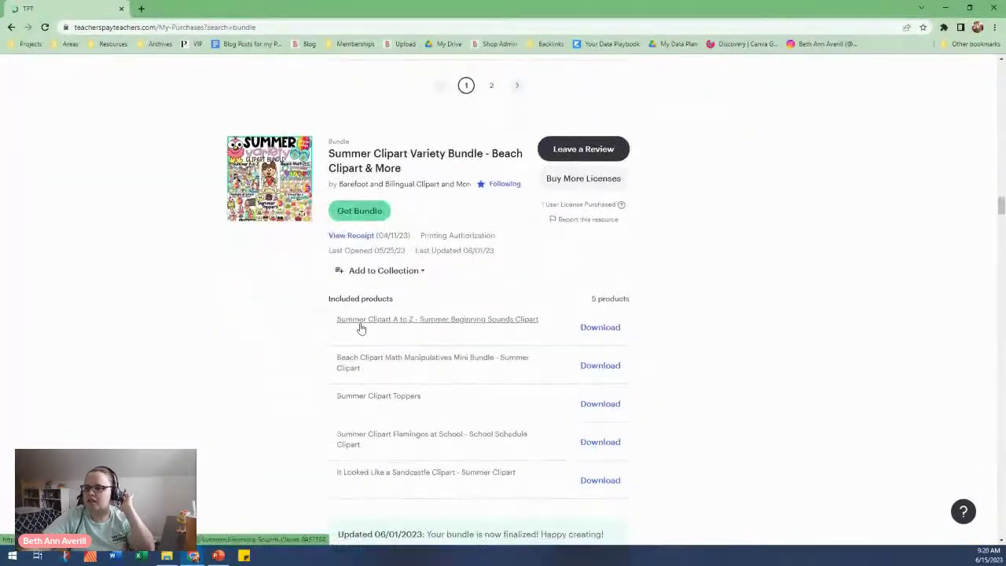
scroll(357, 329, "up", 5)
scroll(353, 332, "down", 5)
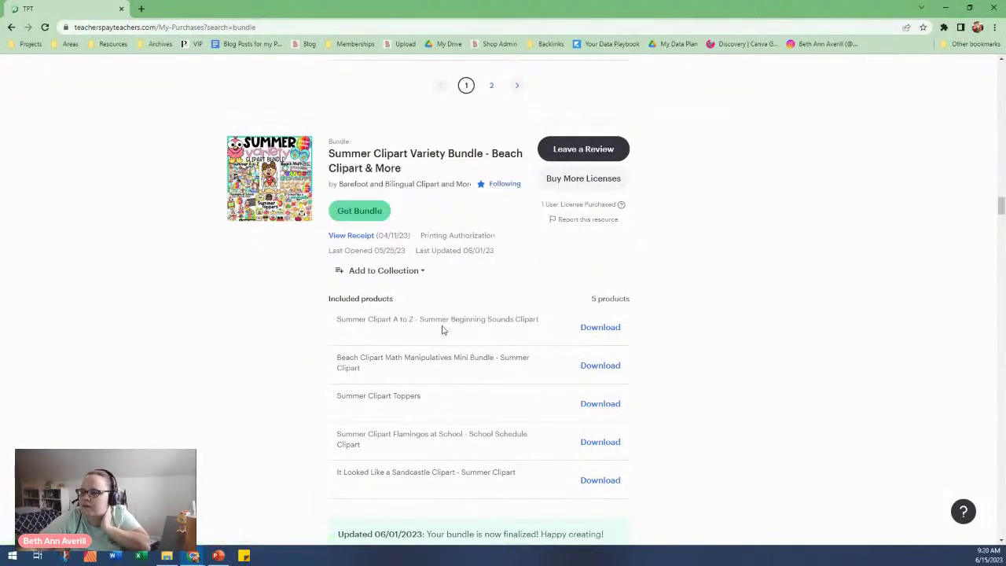
mouse_move(285, 203)
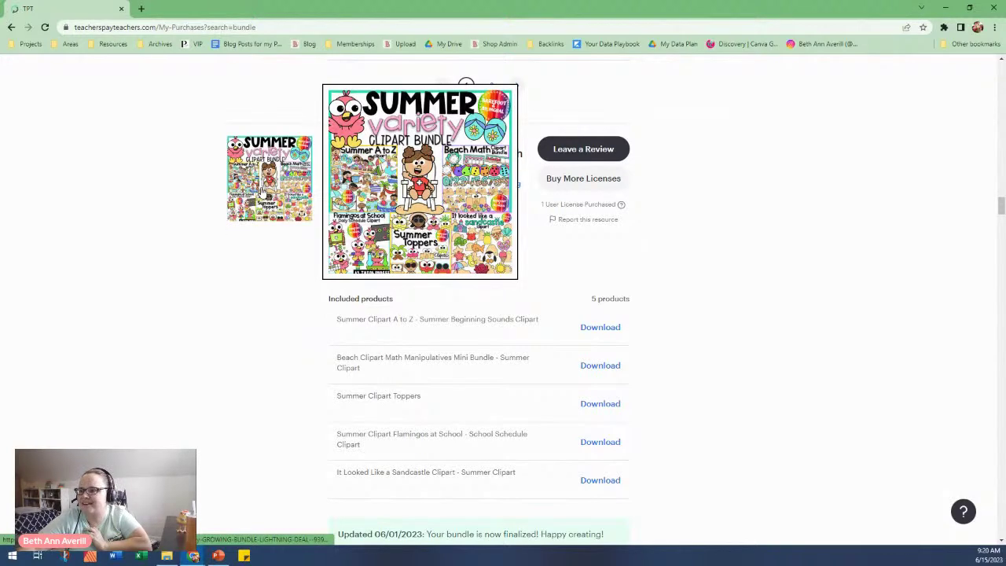
scroll(251, 224, "down", 4)
scroll(202, 259, "down", 1)
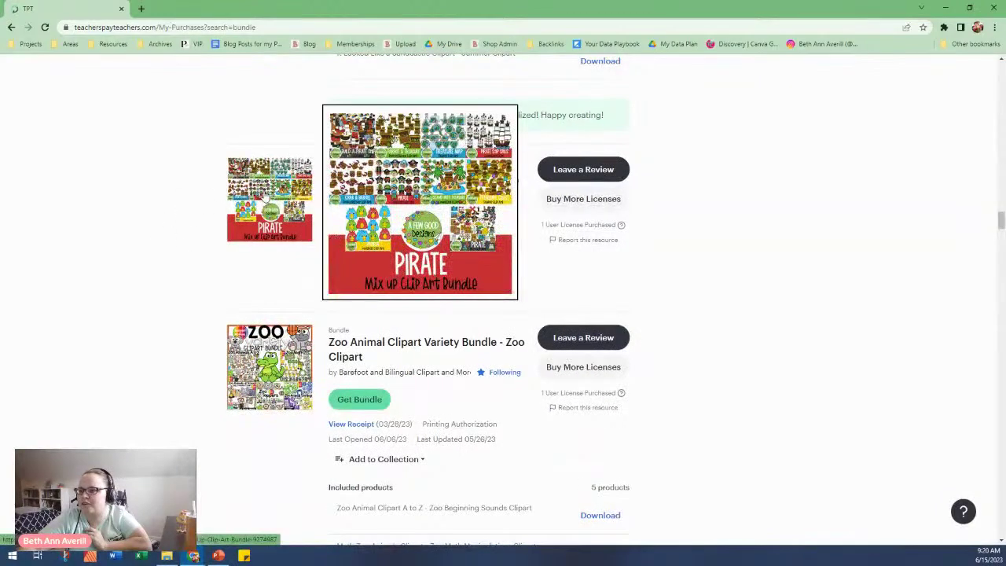
Step: Switch from the browser to PowerPoint and add the Crab picture from the Ocean A to Z Color folder to the slide
left_click(945, 8)
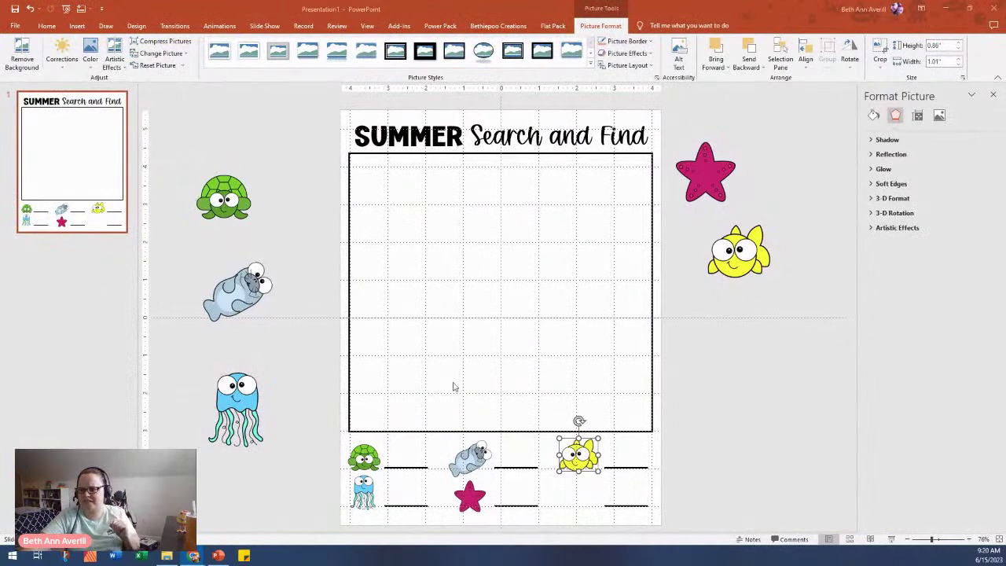
left_click(166, 556)
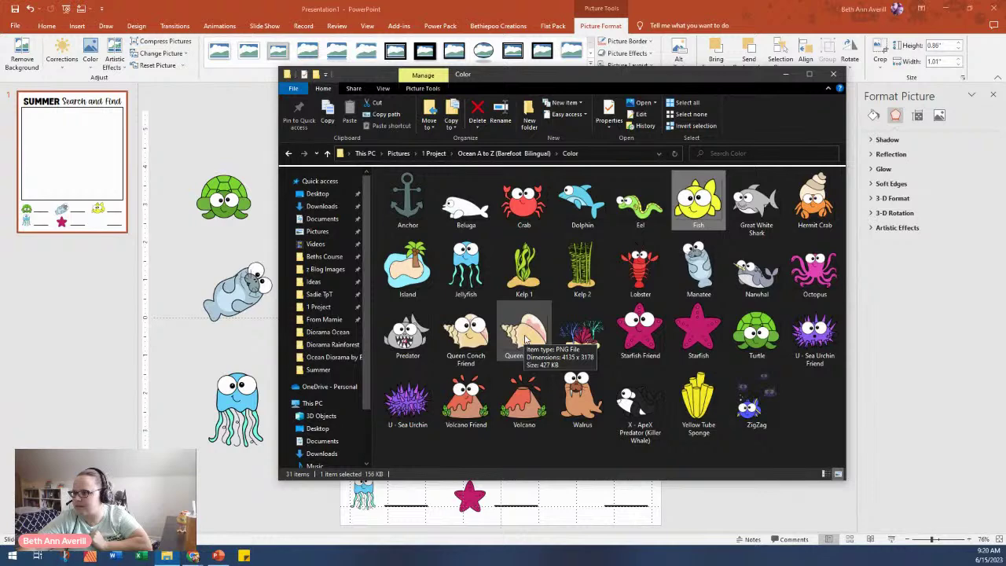
left_click_drag(531, 214, 719, 515)
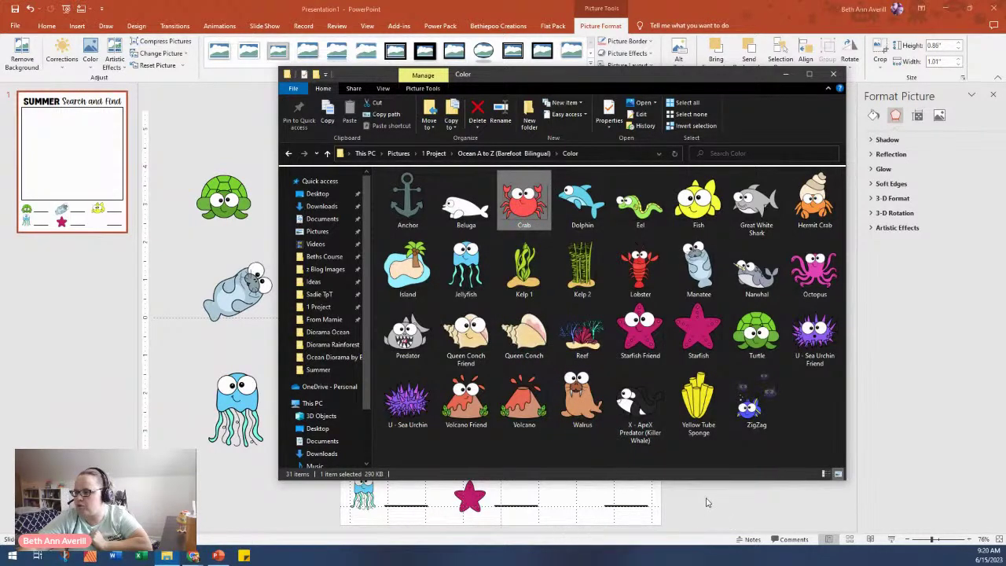
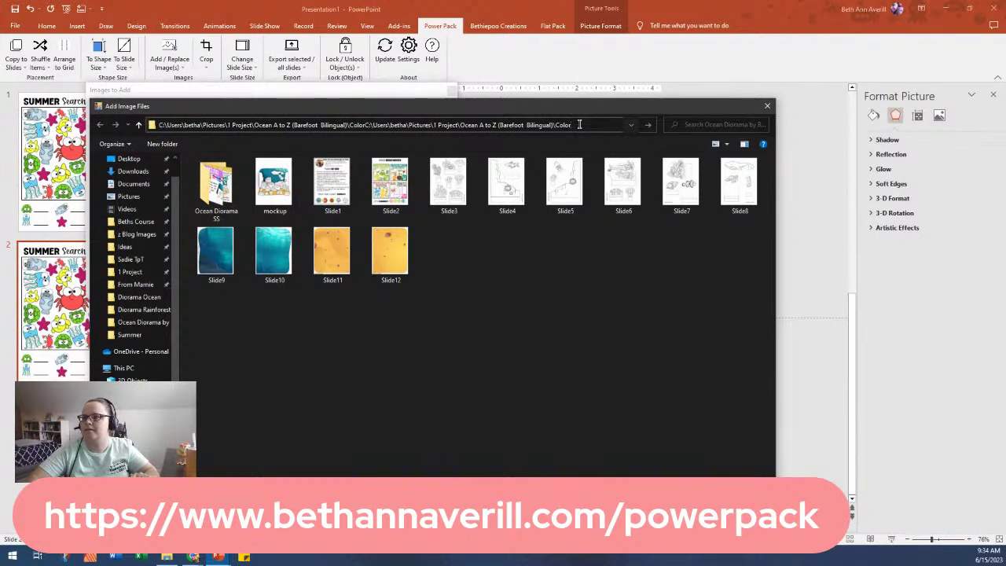
Step: Replace the duplicated folder path in the image picker with the path to 1 Project\Ocean A to Z (Barefoot Bilingual)\Color and open that folder
key("ctrl+a")
key("Return")
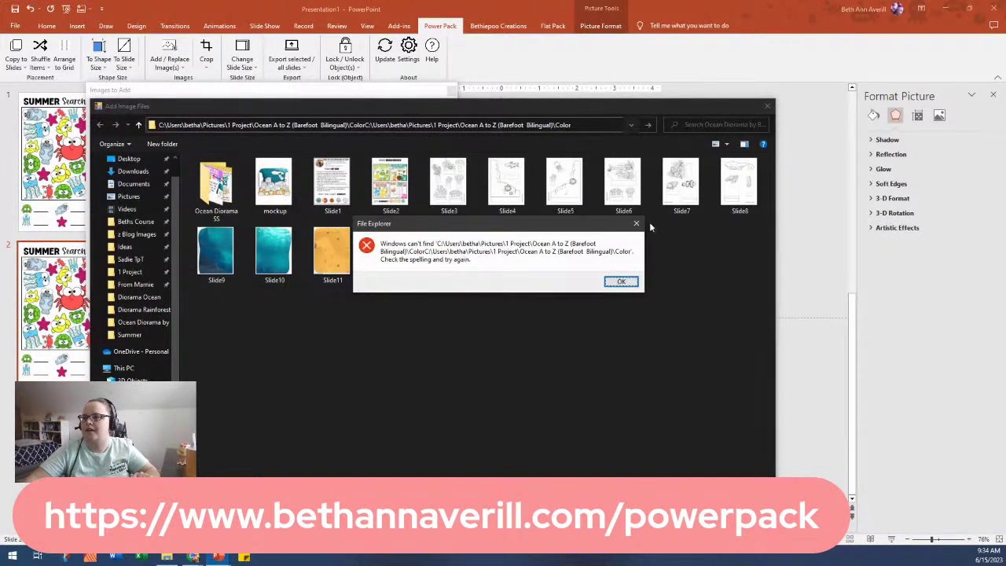
left_click(621, 280)
left_click(586, 121)
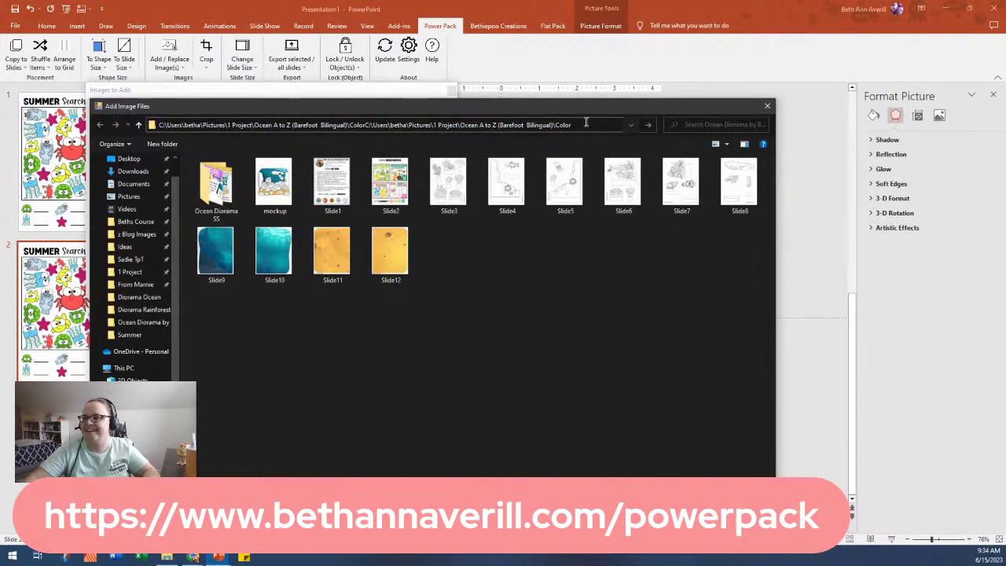
left_click_drag(585, 123, 86, 132)
key("BackSpace")
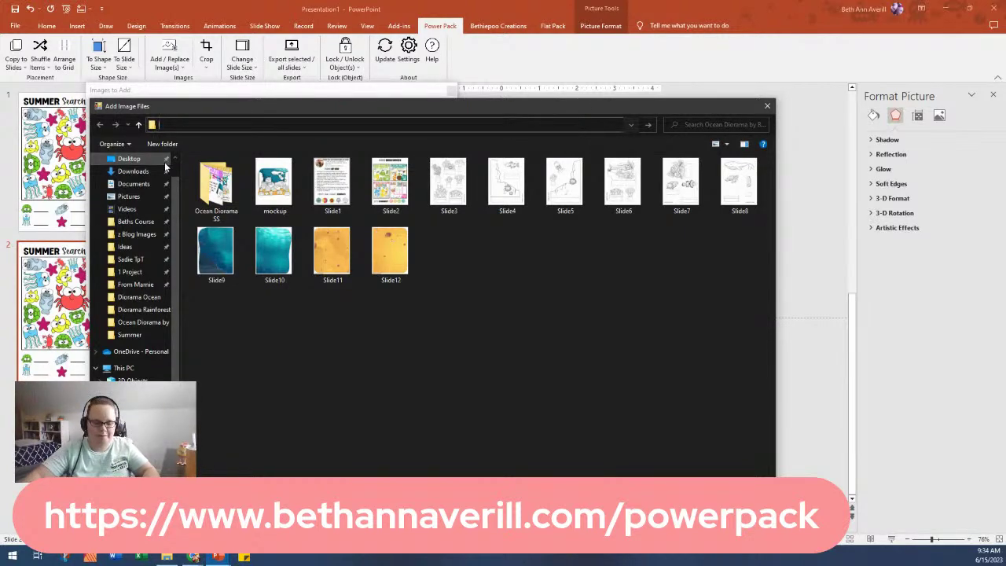
type("C:\\Users\\betha\\Pictures\\1 Project\\Ocean A to Z (Barefoot Bilingual)\\Color")
key("Return")
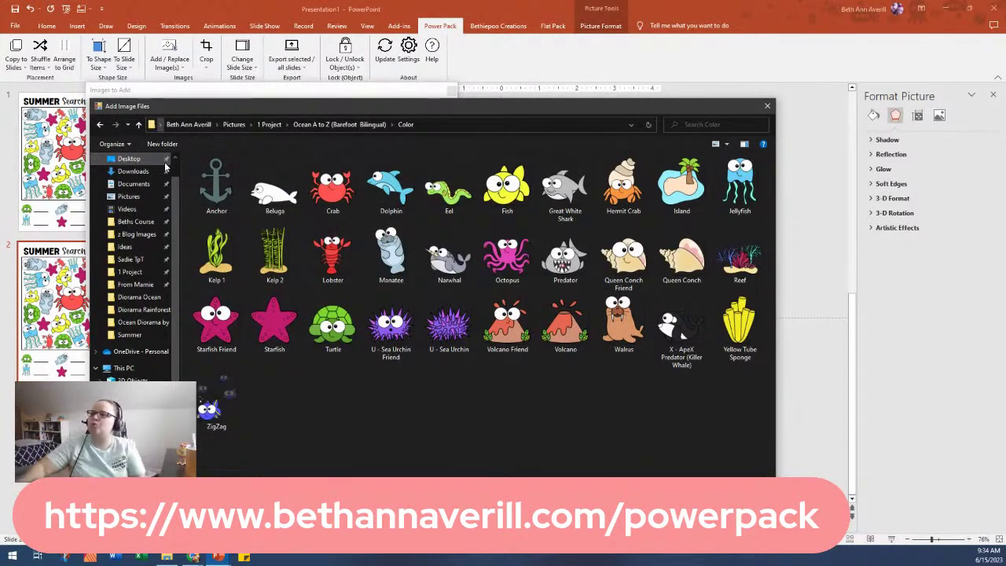
Step: Go to the BW folder of Ocean A to Z and replace the selected manatees with the Manatee BW image
left_click(339, 124)
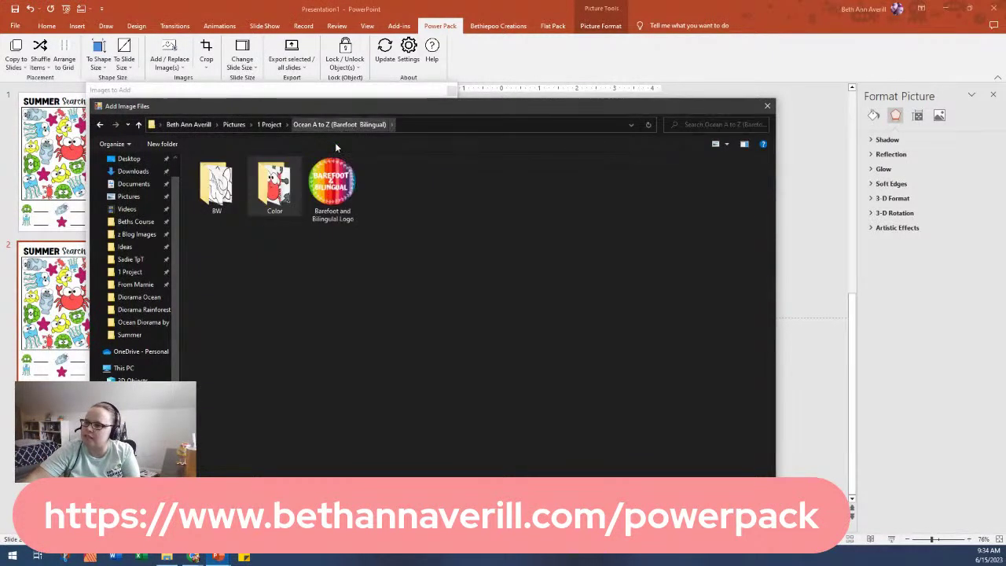
double_click(216, 182)
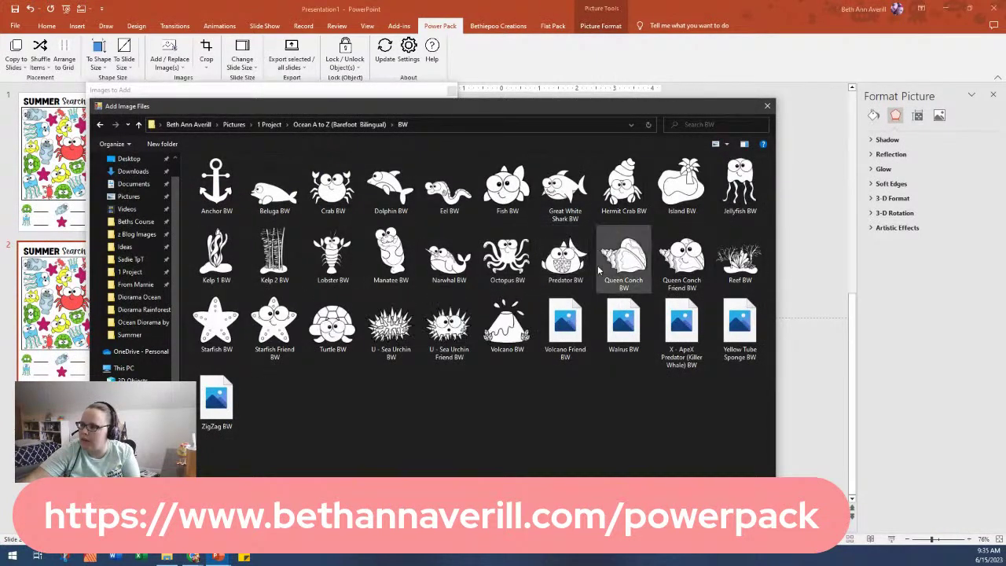
double_click(388, 267)
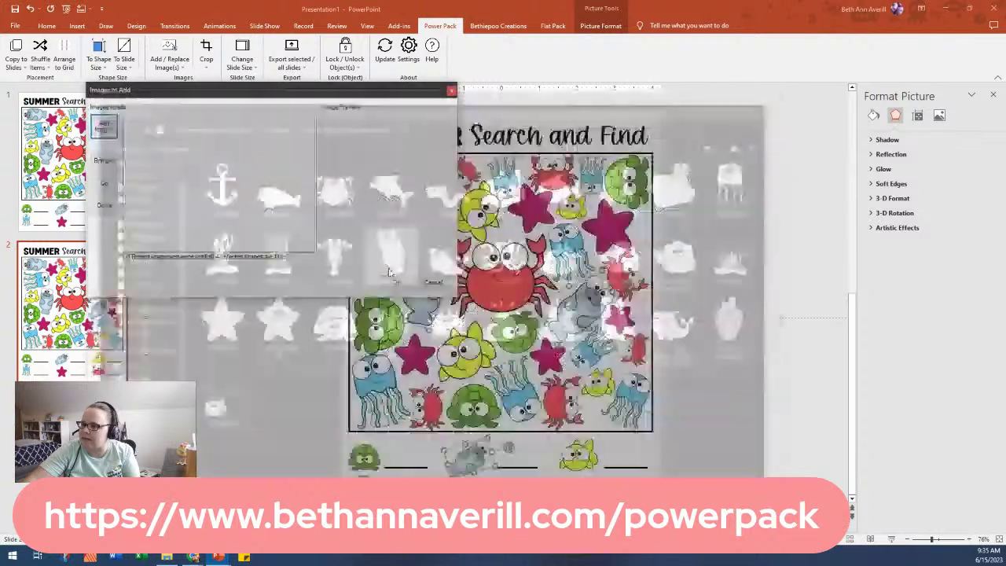
left_click(393, 281)
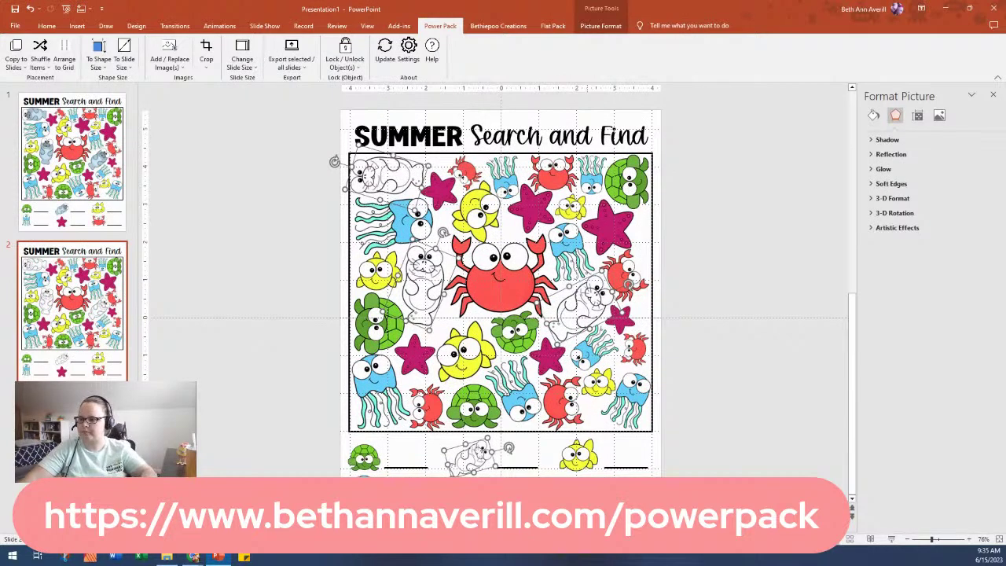
Step: Replace all nine jellyfish on slide 2, including the one beside the answer line, with the Jellyfish BW image
left_click(424, 452)
left_click(400, 381)
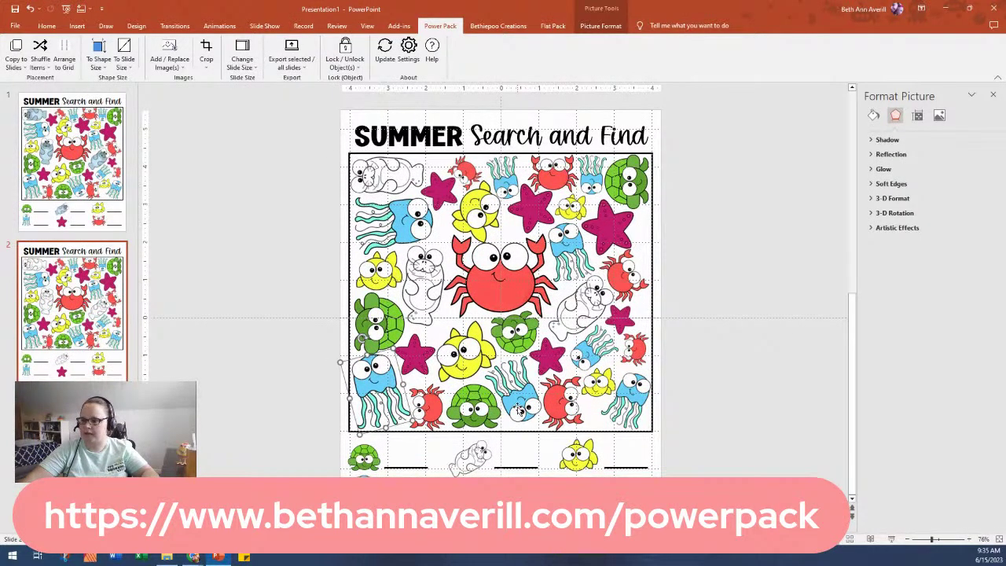
left_click(364, 457)
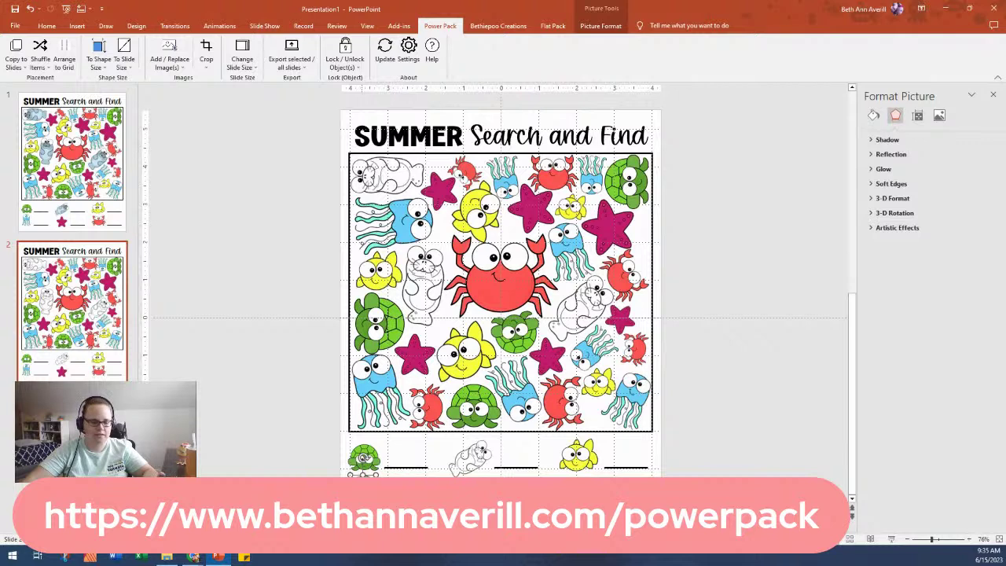
left_click(365, 412)
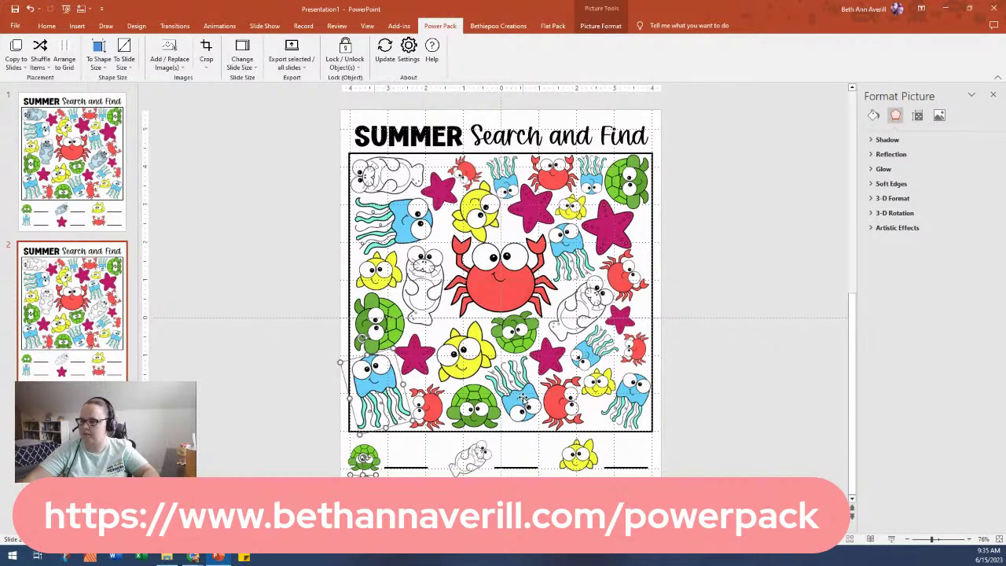
left_click(623, 399, "shift")
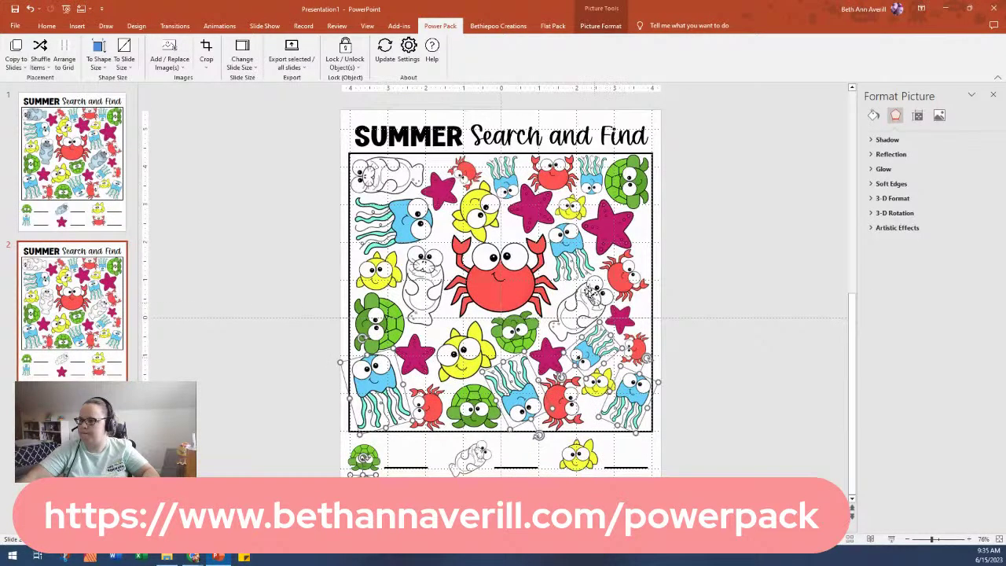
left_click(574, 260, "shift")
left_click(589, 181, "shift")
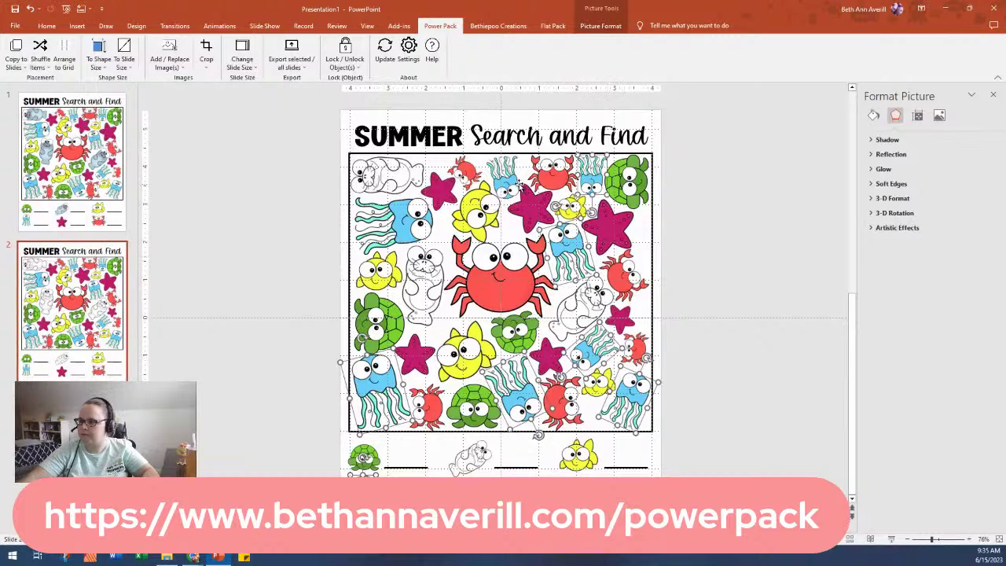
left_click(389, 224, "shift")
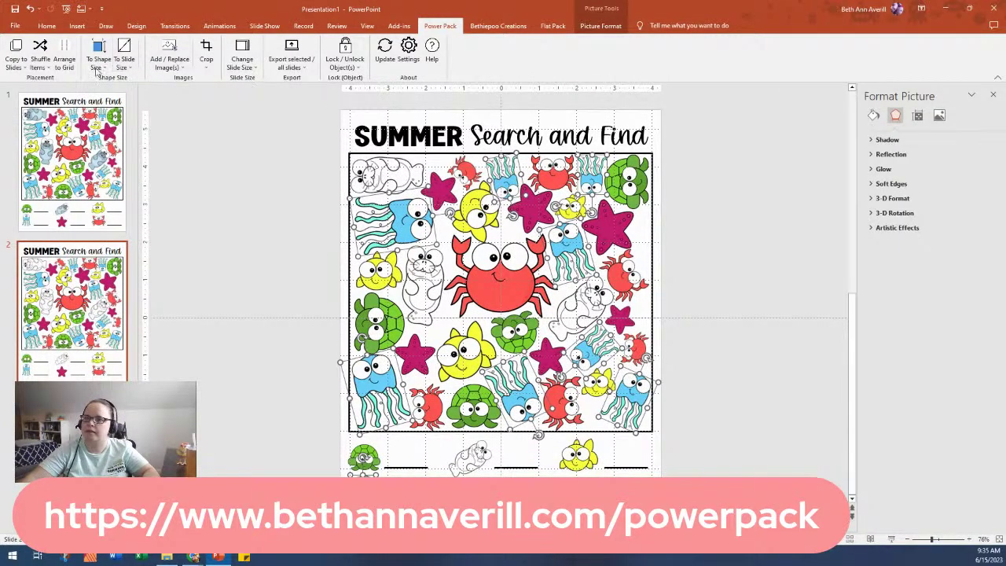
left_click(169, 61)
left_click(208, 105)
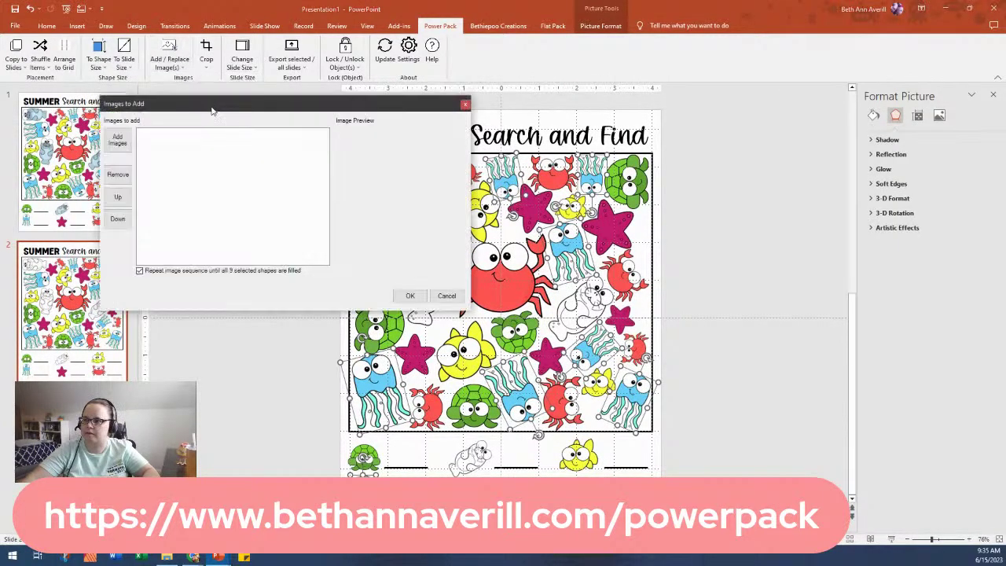
left_click(118, 142)
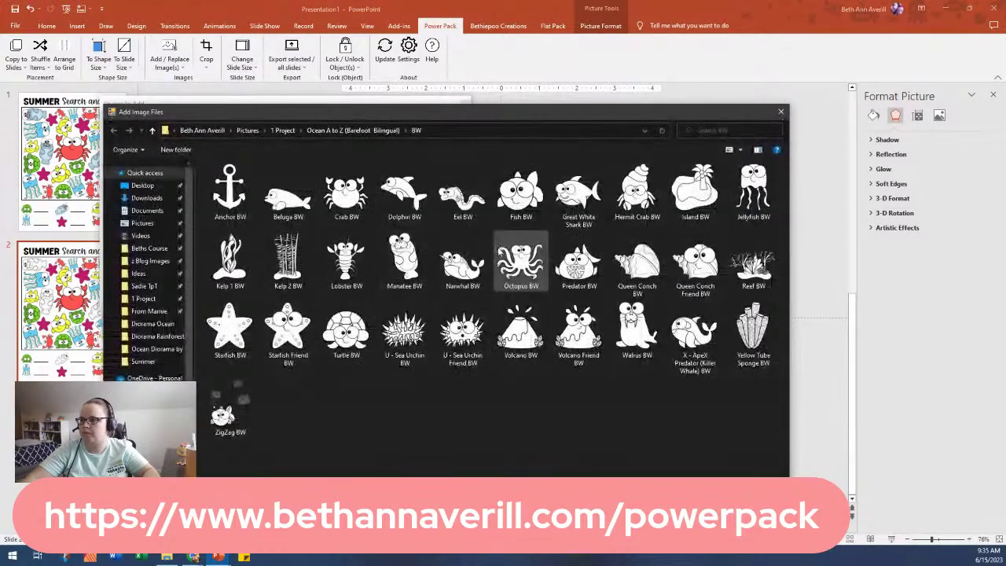
double_click(742, 197)
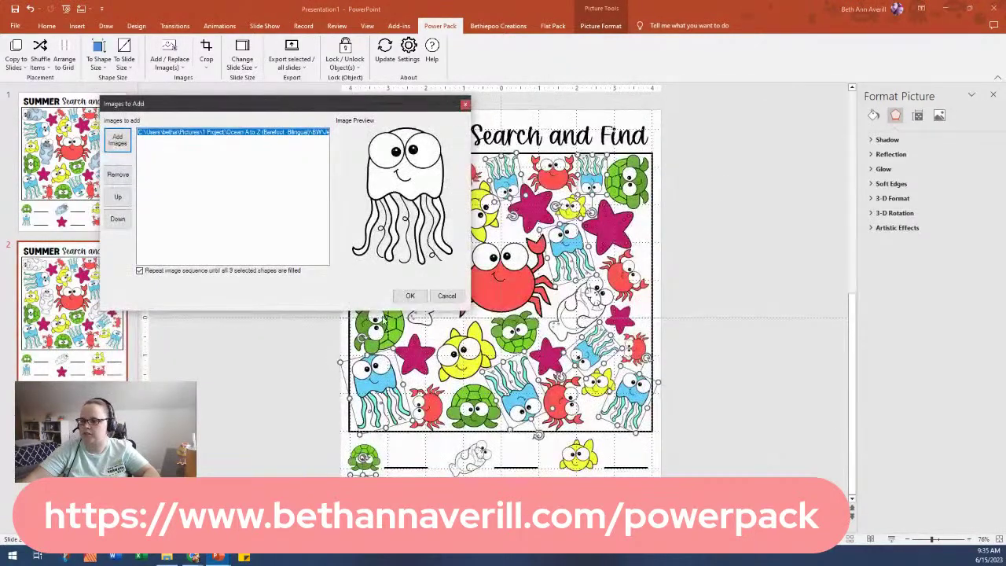
left_click(410, 296)
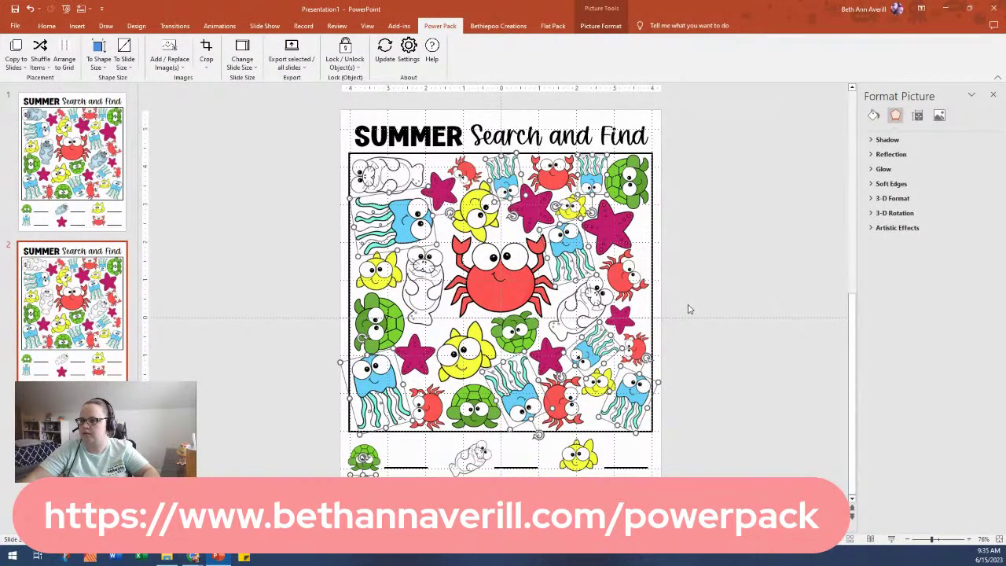
left_click(678, 421)
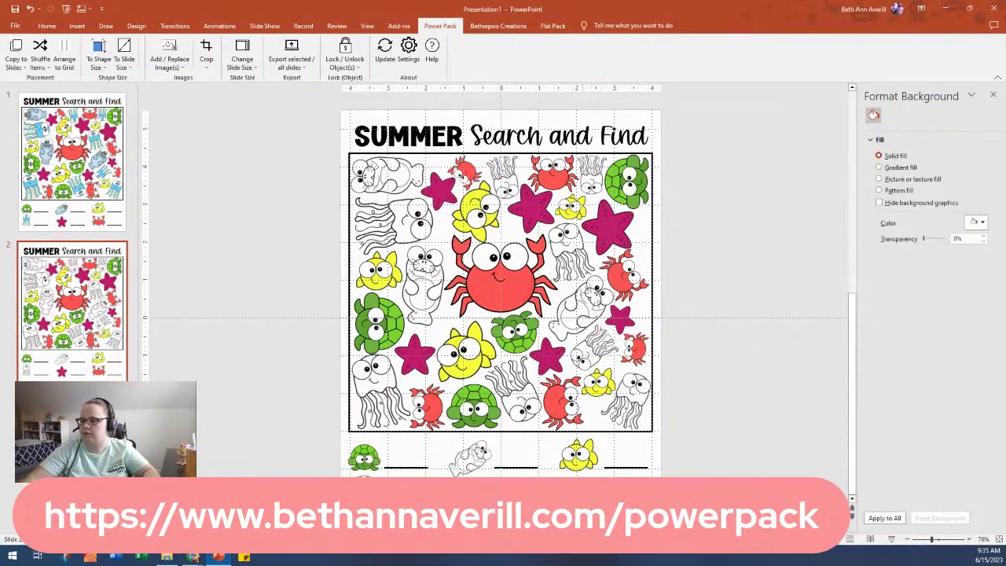
Step: Replace all eight crabs on slide 2, including the one beside the answer line, with the Crab BW image
left_click(579, 450)
left_click(638, 347, "shift")
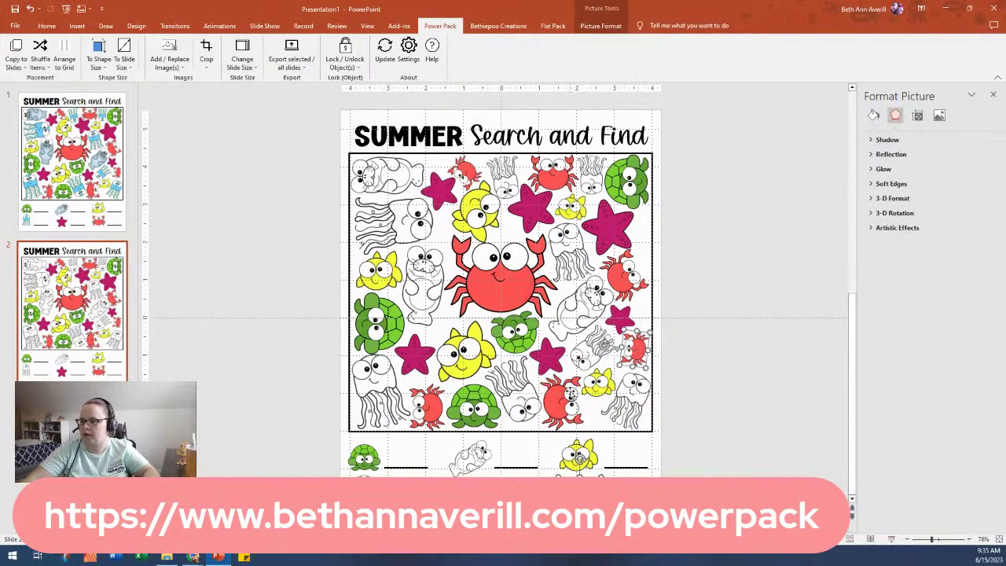
left_click(569, 393, "shift")
left_click(426, 400, "shift")
left_click(487, 279, "shift")
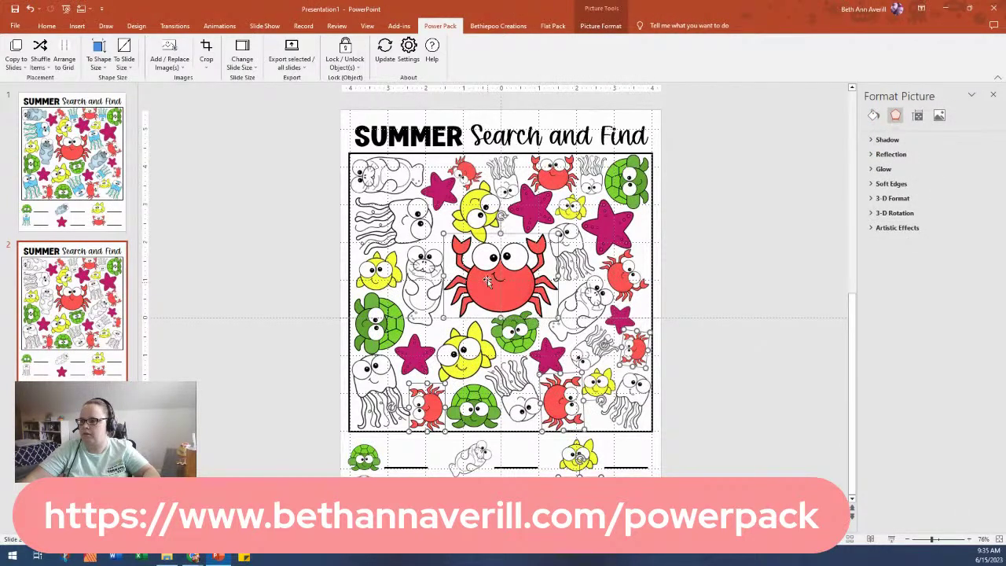
left_click(552, 181, "shift")
left_click(471, 181, "shift")
left_click(618, 275, "shift")
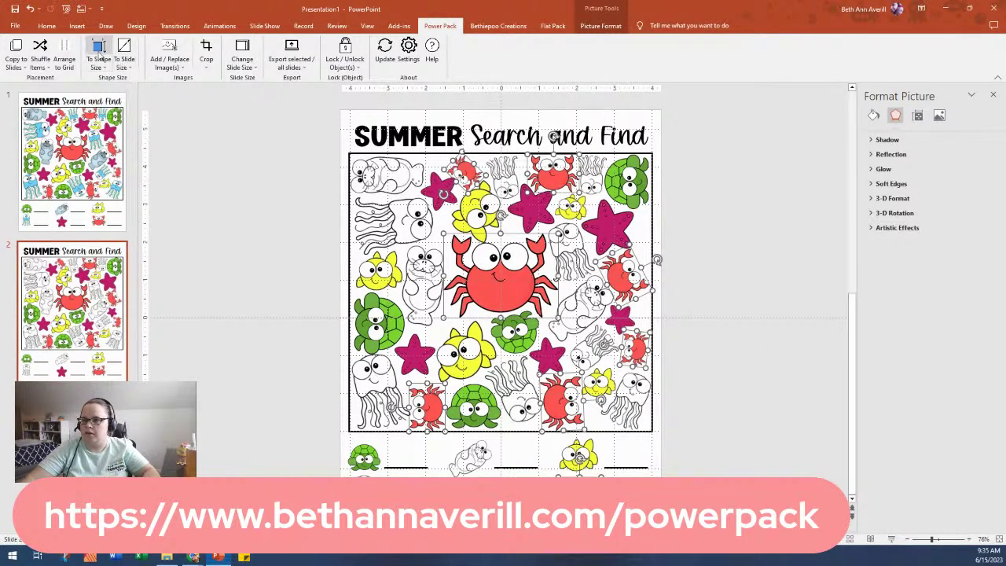
left_click(169, 65)
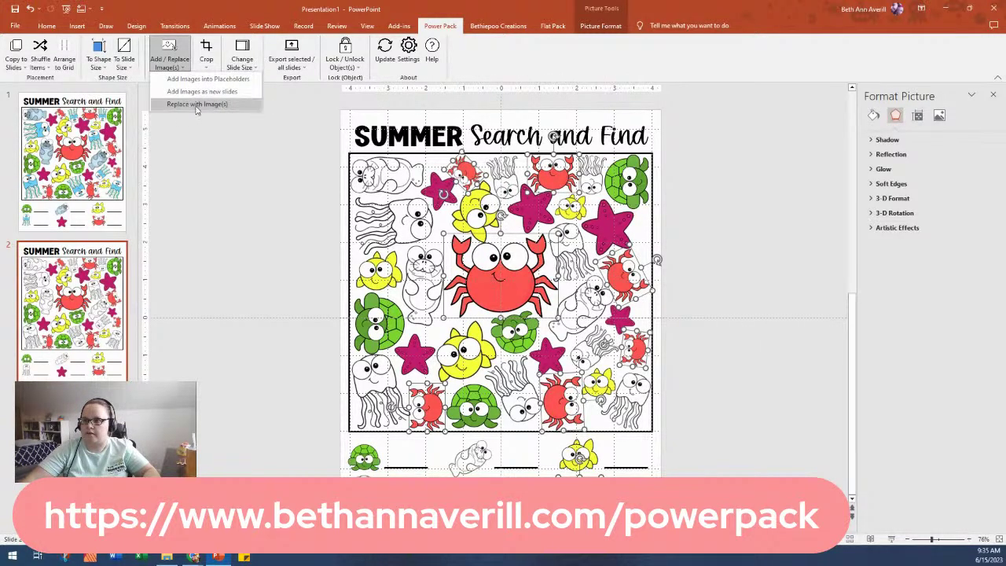
left_click(191, 108)
left_click(131, 154)
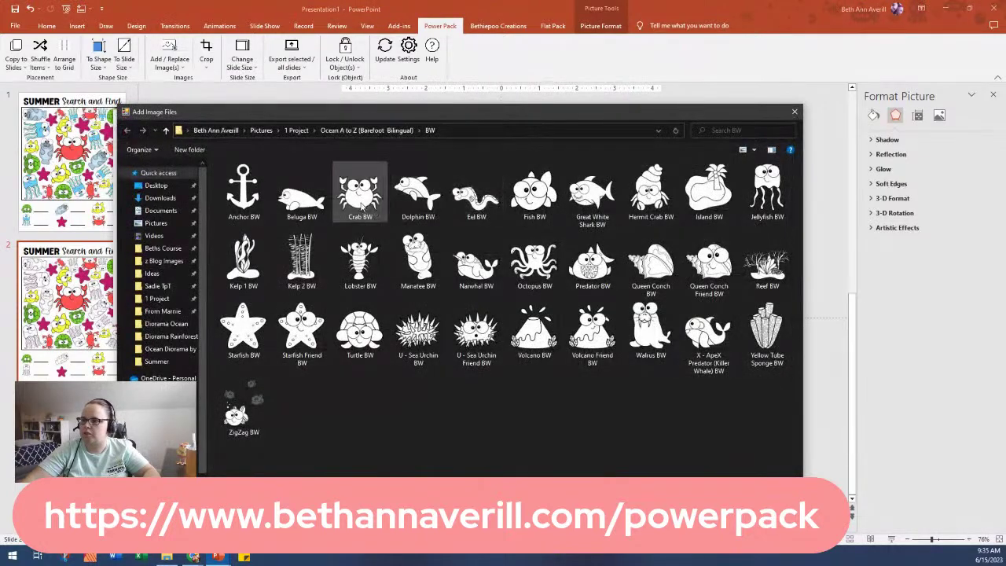
double_click(361, 202)
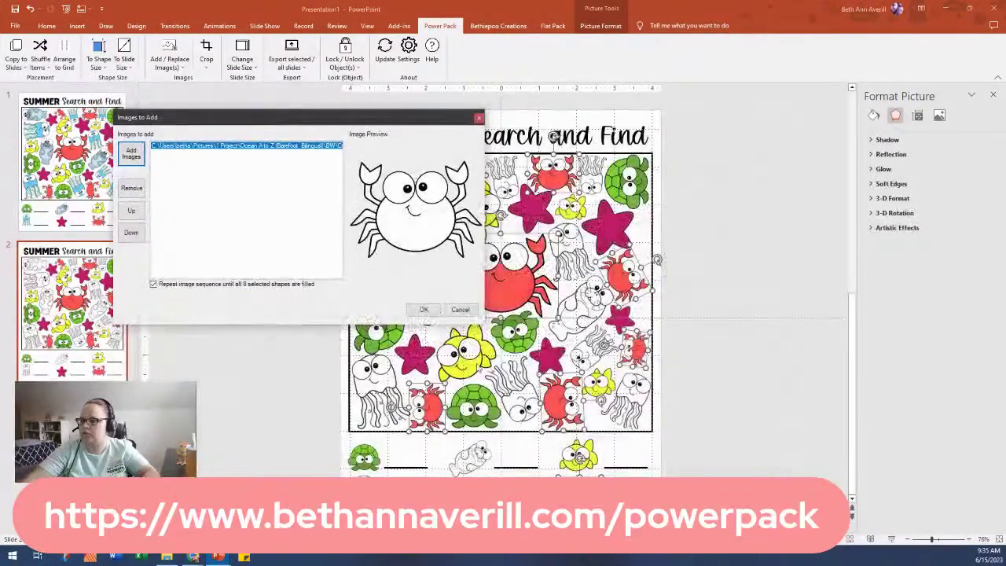
left_click(430, 313)
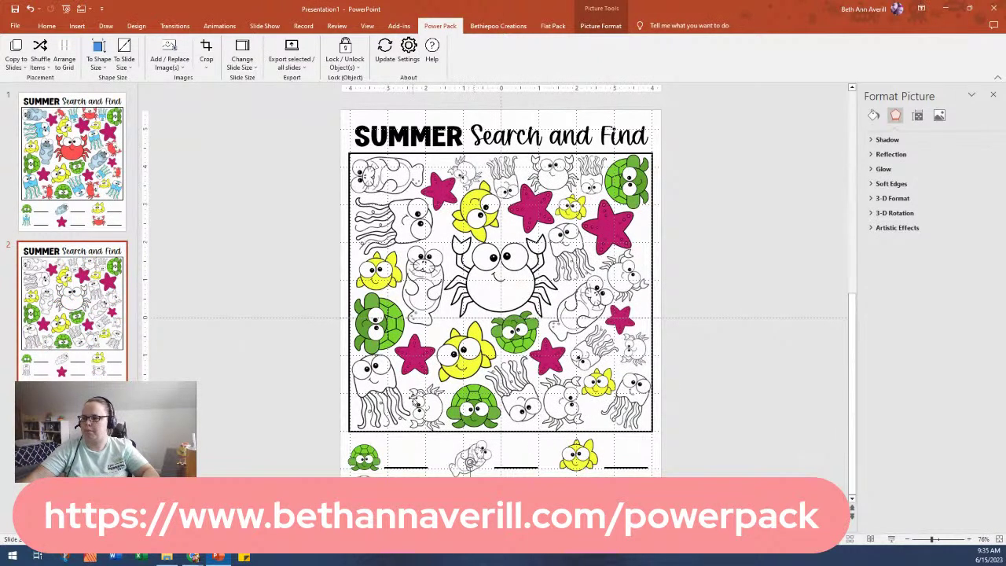
Step: Replace all seven starfish on slide 2, including the one beside the answer line, with the Starfish BW image
left_click(414, 355, "shift")
left_click(437, 191, "shift")
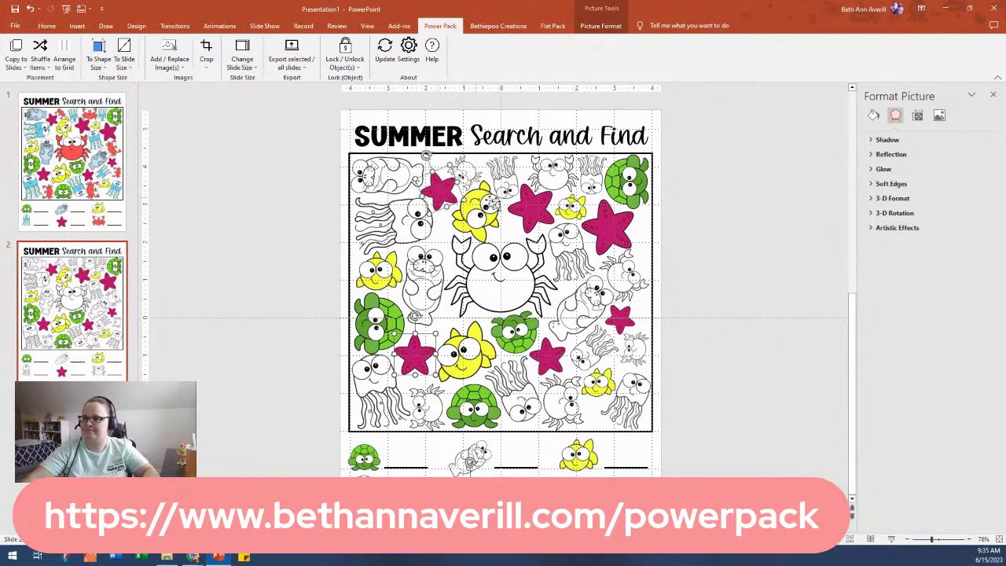
left_click(601, 225, "shift")
left_click(617, 316, "shift")
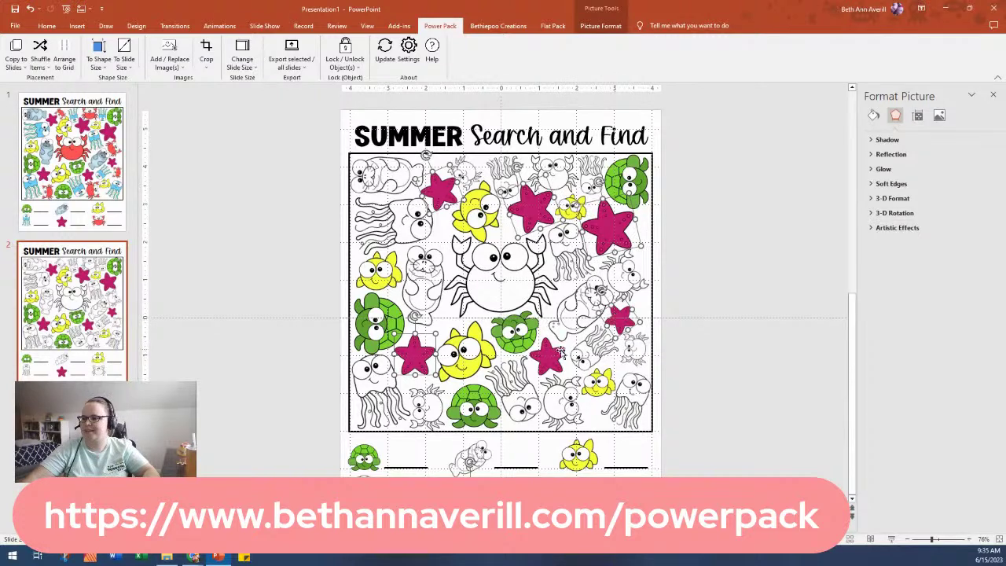
left_click(547, 355, "shift")
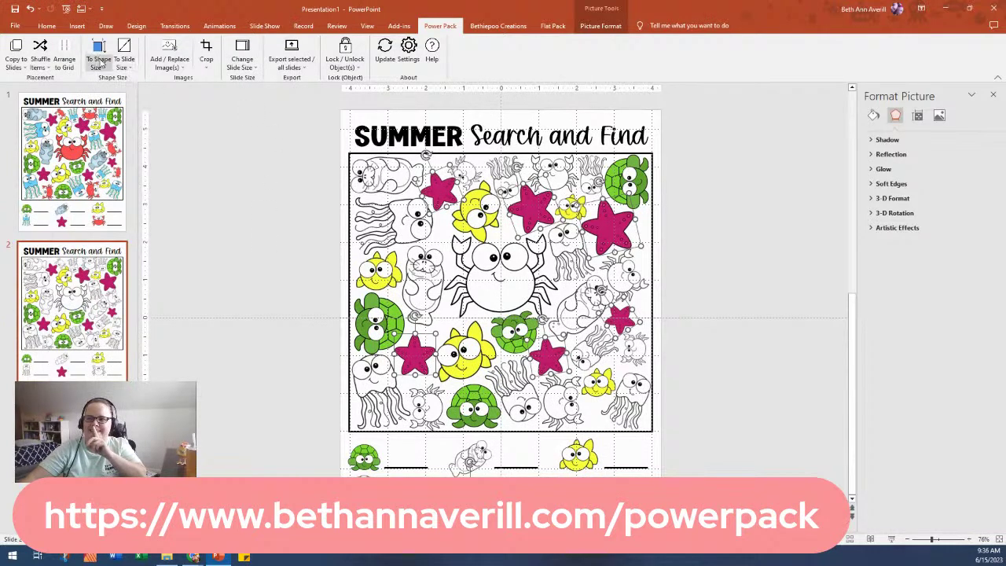
left_click(194, 71)
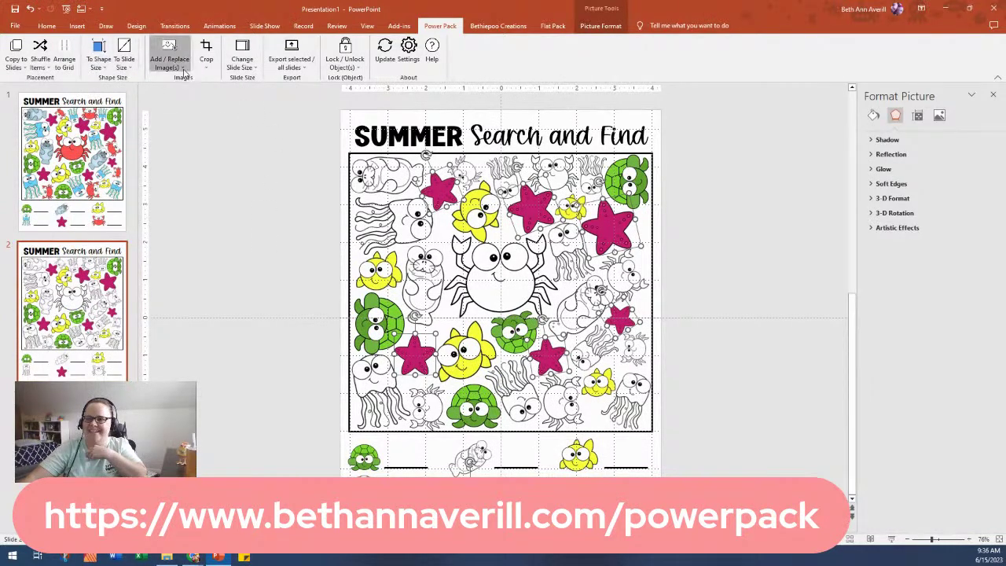
left_click(202, 109)
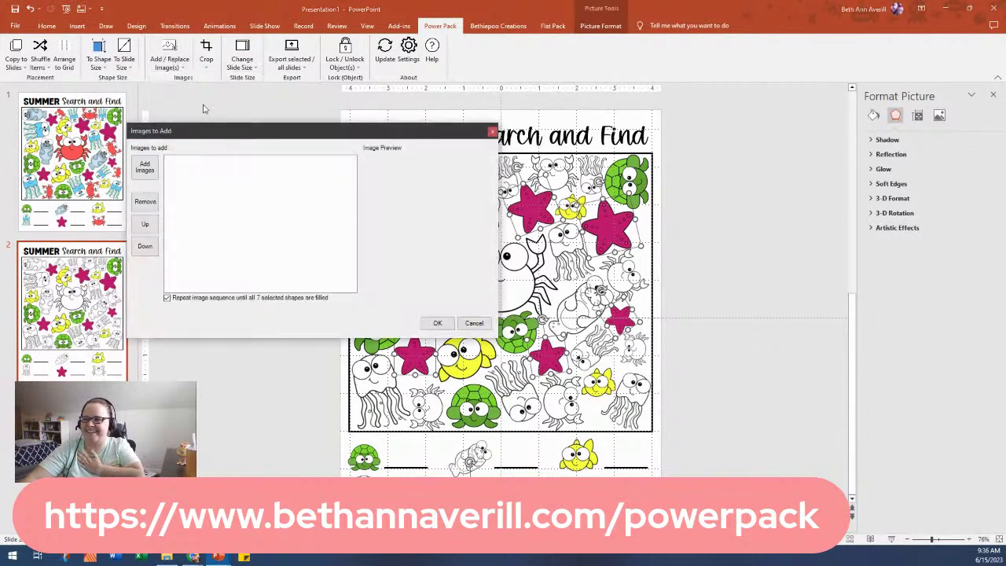
left_click(144, 167)
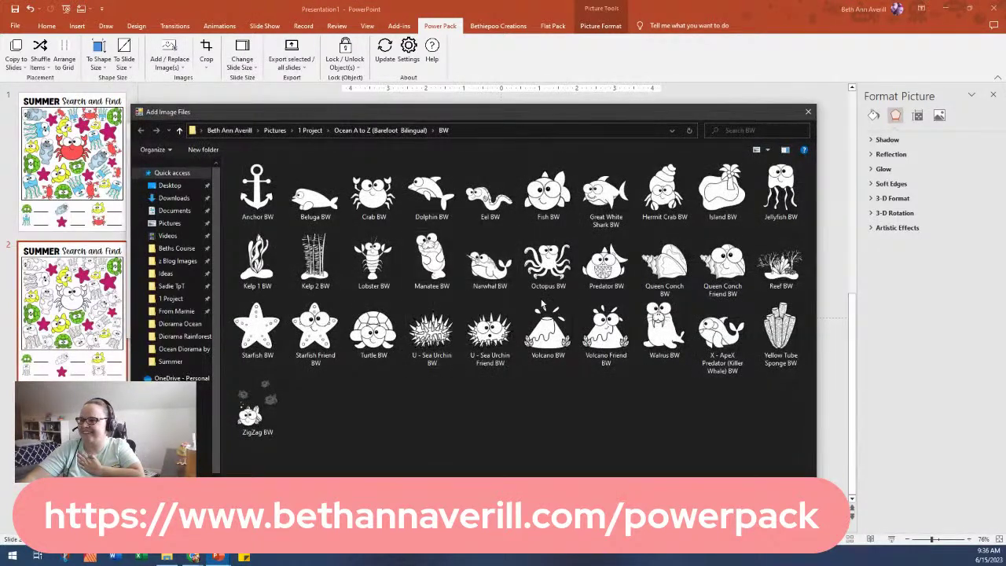
double_click(253, 324)
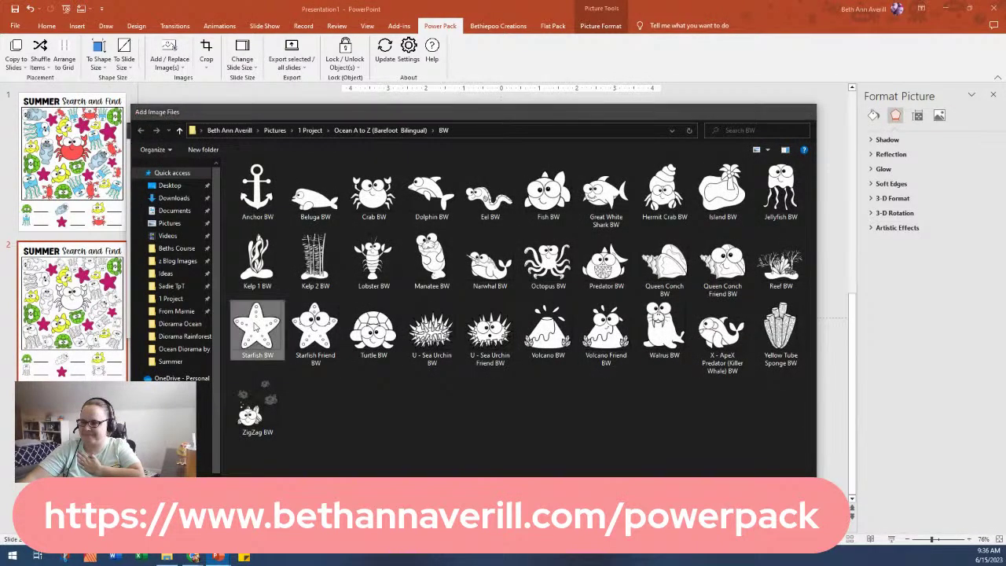
left_click(437, 323)
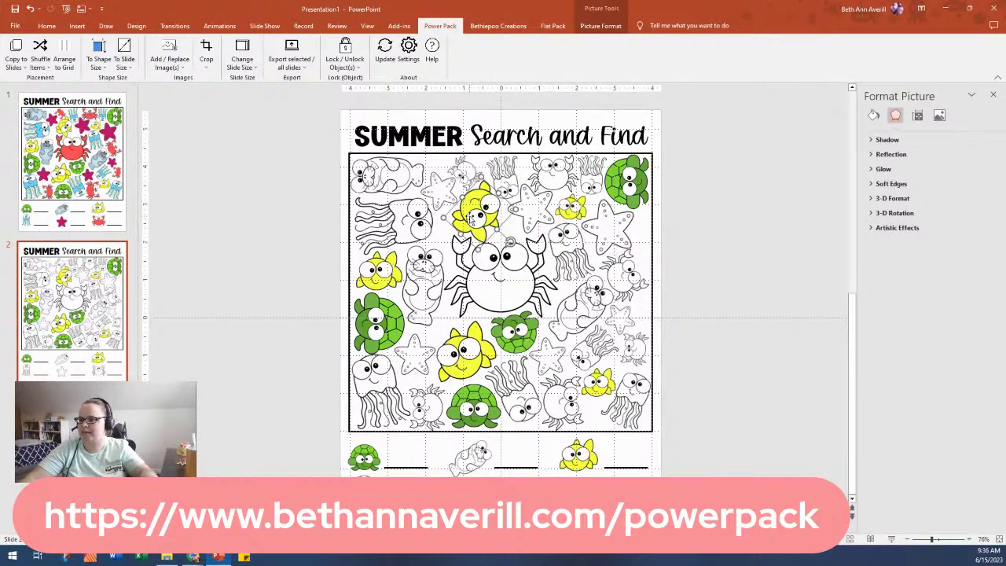
Step: Replace all six yellow fish on slide 2, including the one beside the answer line, with the Fish BW image
left_click(385, 269, "ctrl")
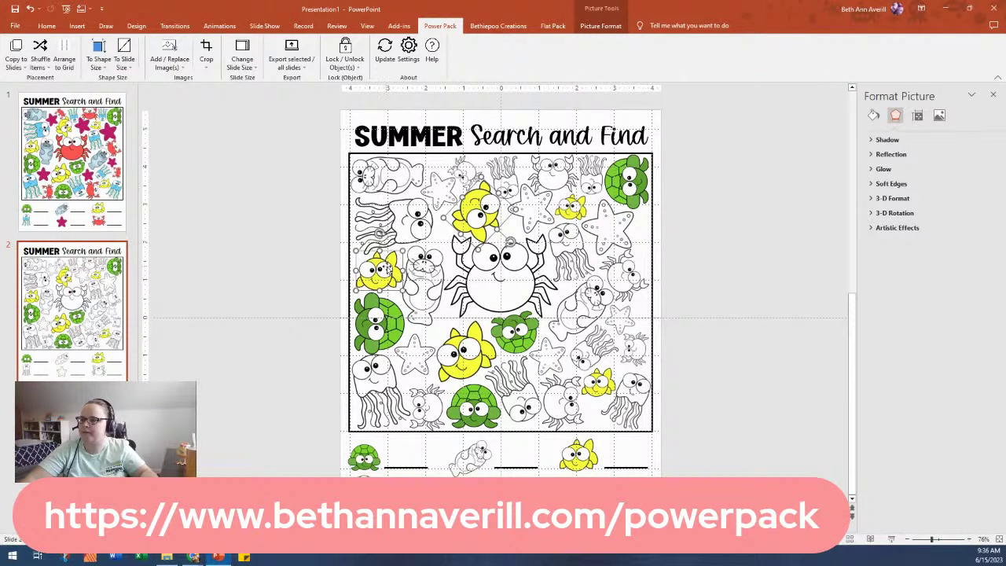
left_click(571, 209, "ctrl")
left_click(476, 348, "ctrl")
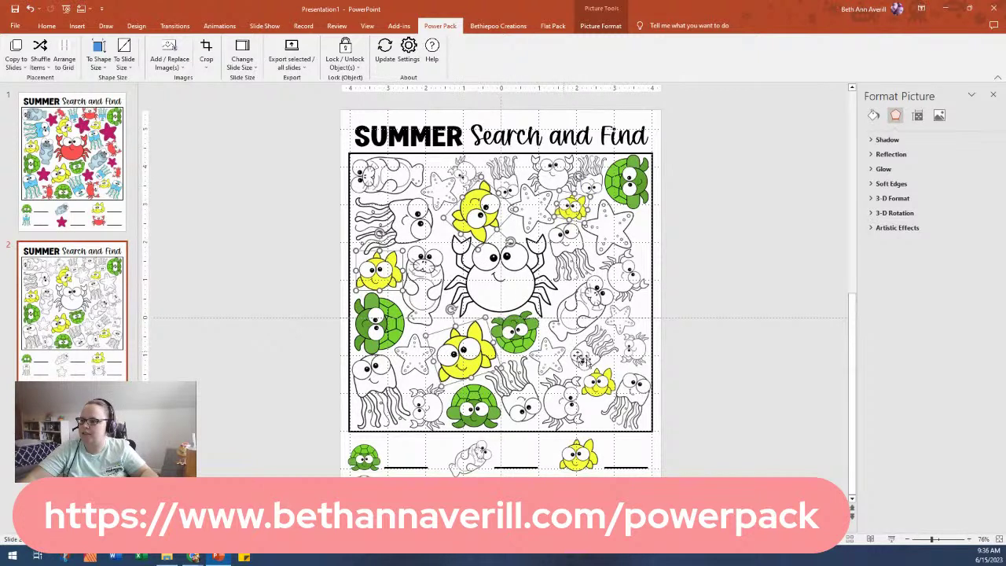
left_click(599, 387, "ctrl")
left_click(588, 463, "ctrl")
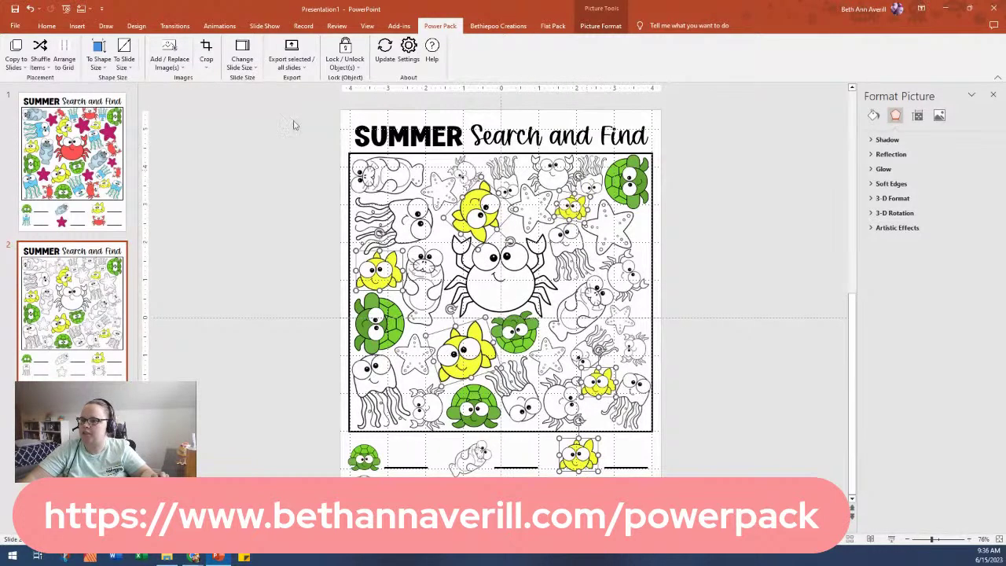
left_click(171, 66)
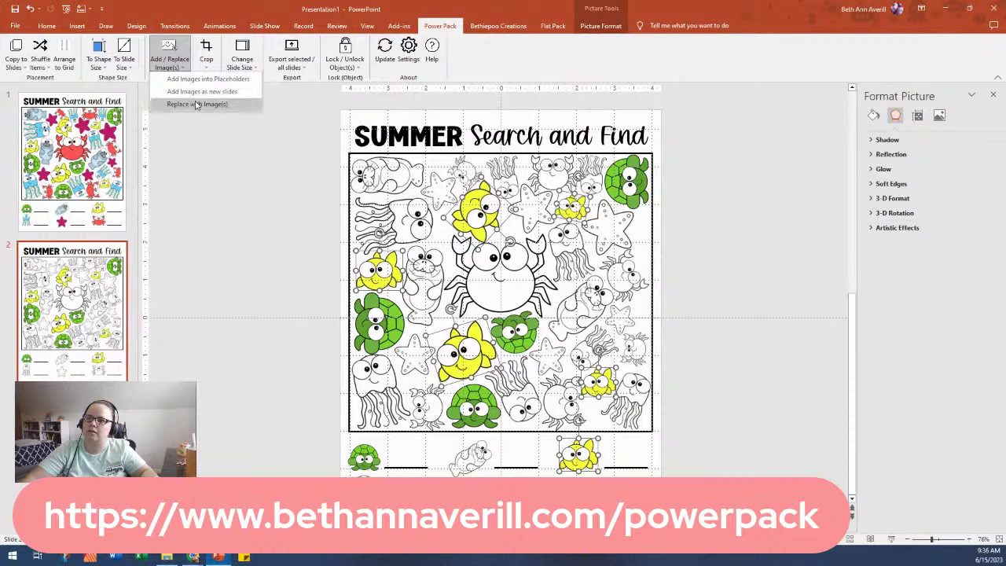
left_click(195, 103)
left_click(35, 57)
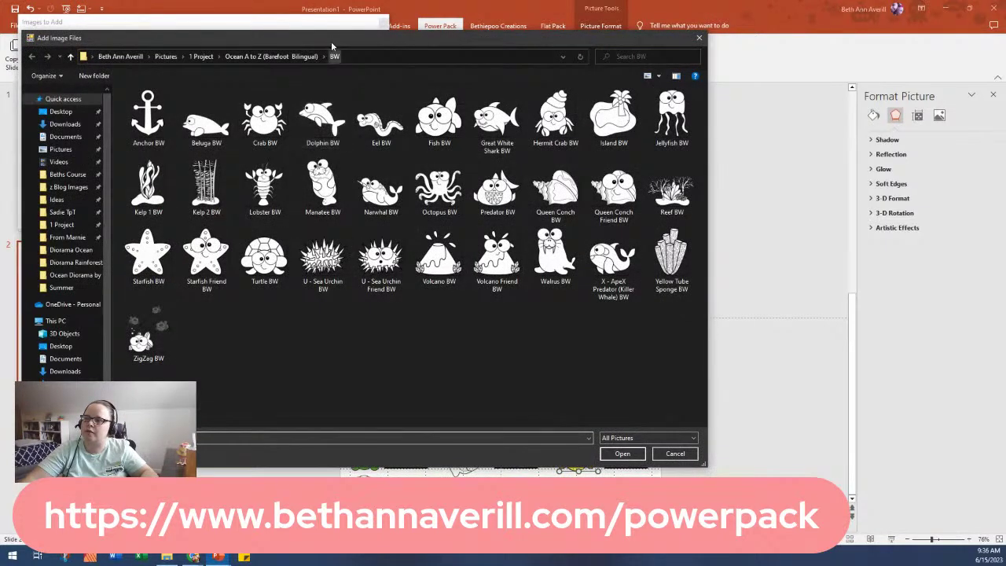
left_click_drag(328, 38, 372, 54)
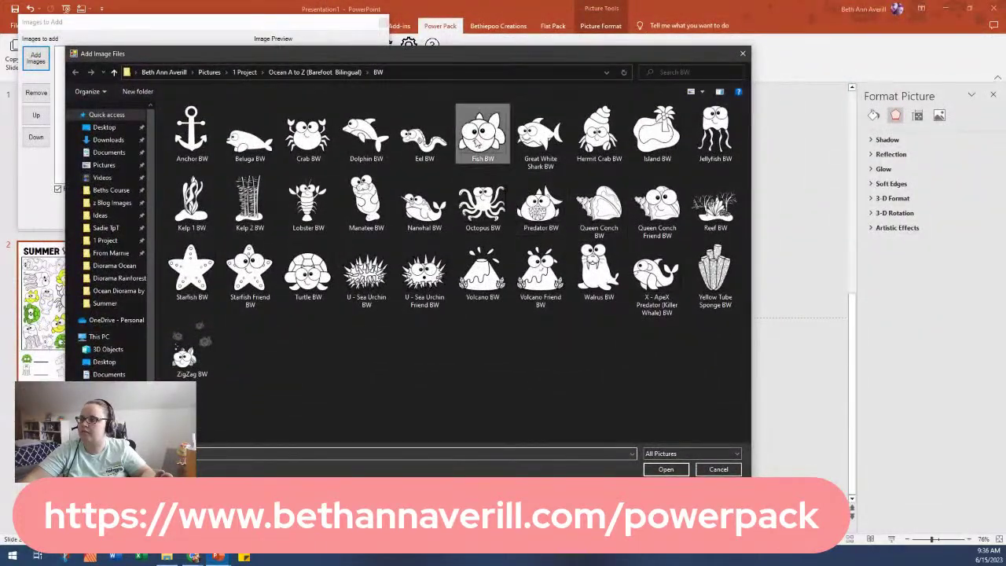
double_click(482, 133)
left_click(329, 215)
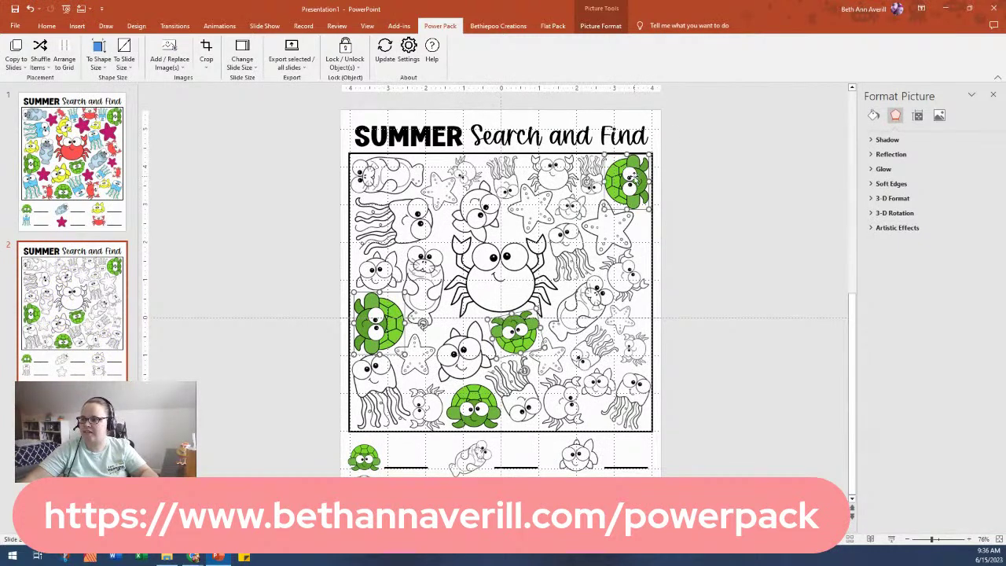
Step: Replace all five turtles on slide 2, including the one beside the answer line, with the Turtle BW image
left_click(365, 457)
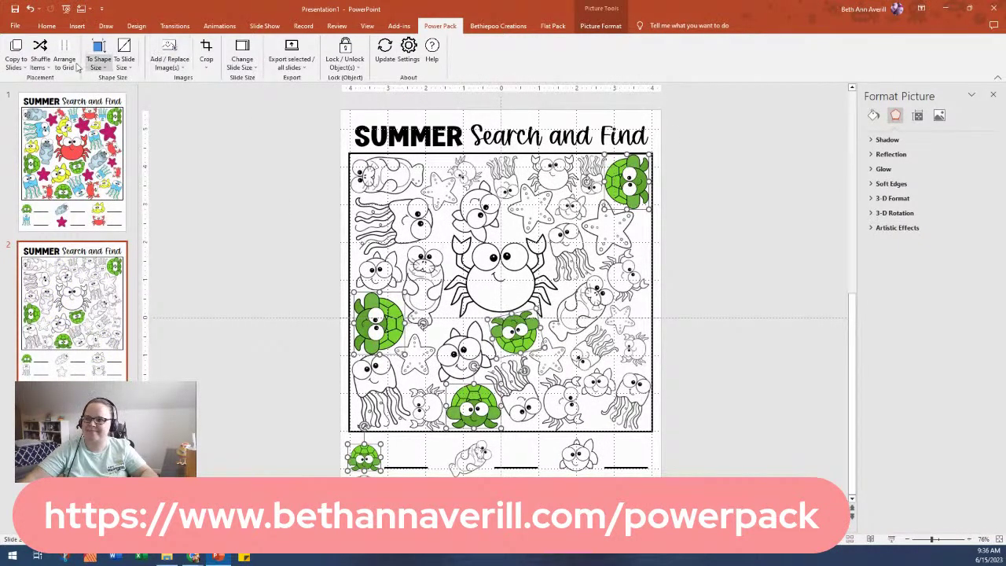
left_click(168, 66)
left_click(195, 104)
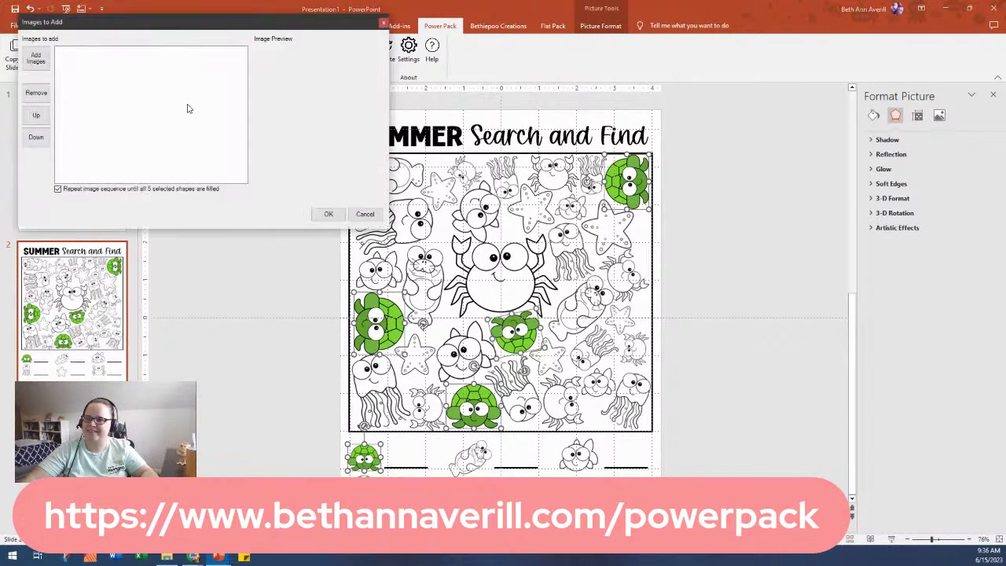
left_click(36, 59)
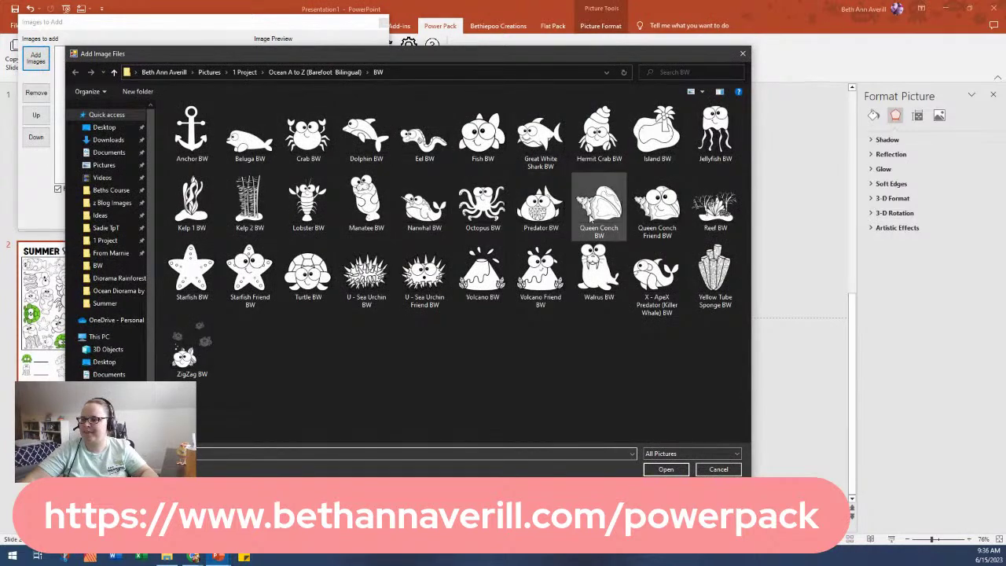
double_click(324, 271)
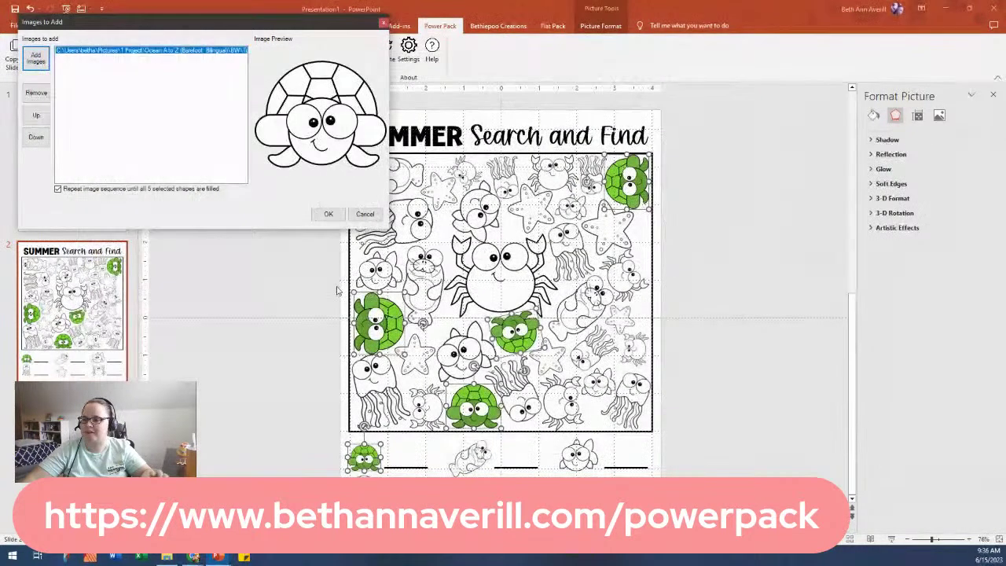
left_click(329, 213)
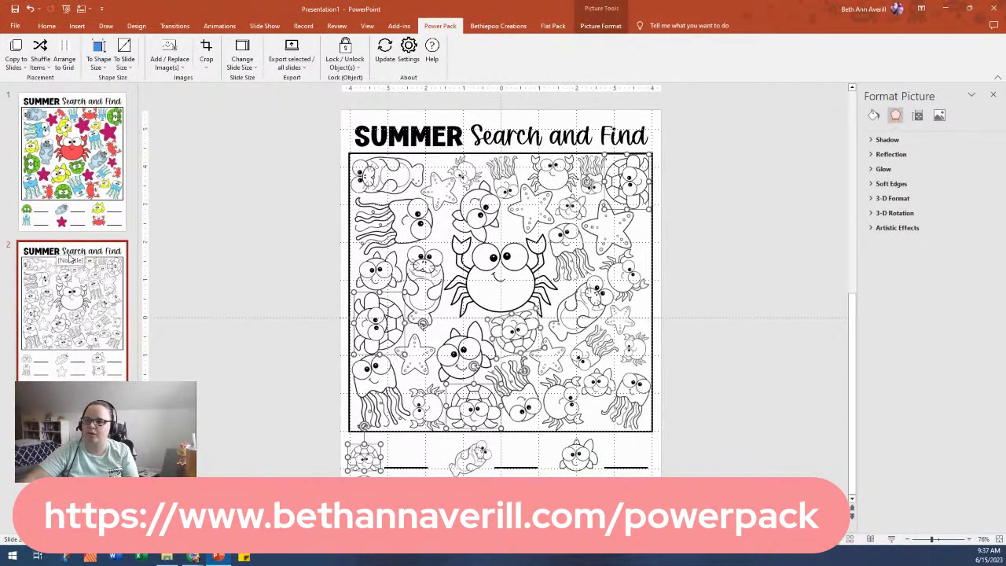
Step: Duplicate slide 1 and delete the frame and all ocean pictures inside it from the copy, keeping the title and answer row
right_click(84, 196)
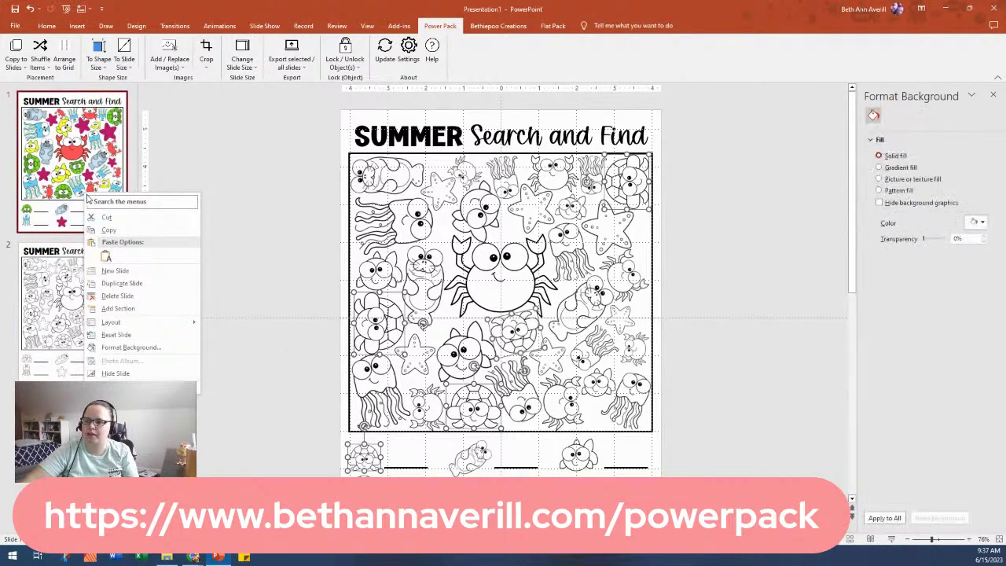
left_click(122, 283)
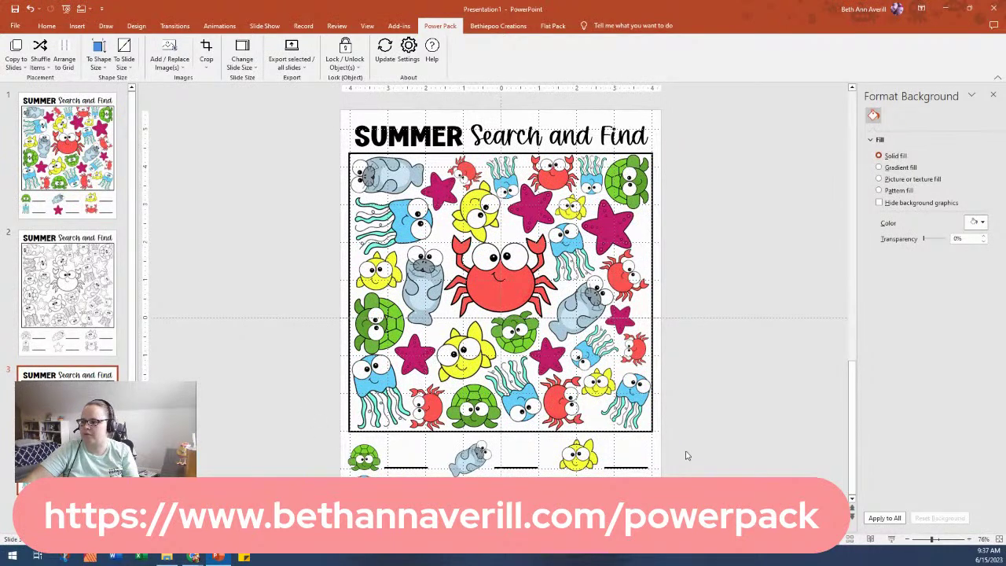
left_click_drag(683, 448, 307, 144)
left_click(405, 171, "shift")
key("Delete")
left_click(401, 178)
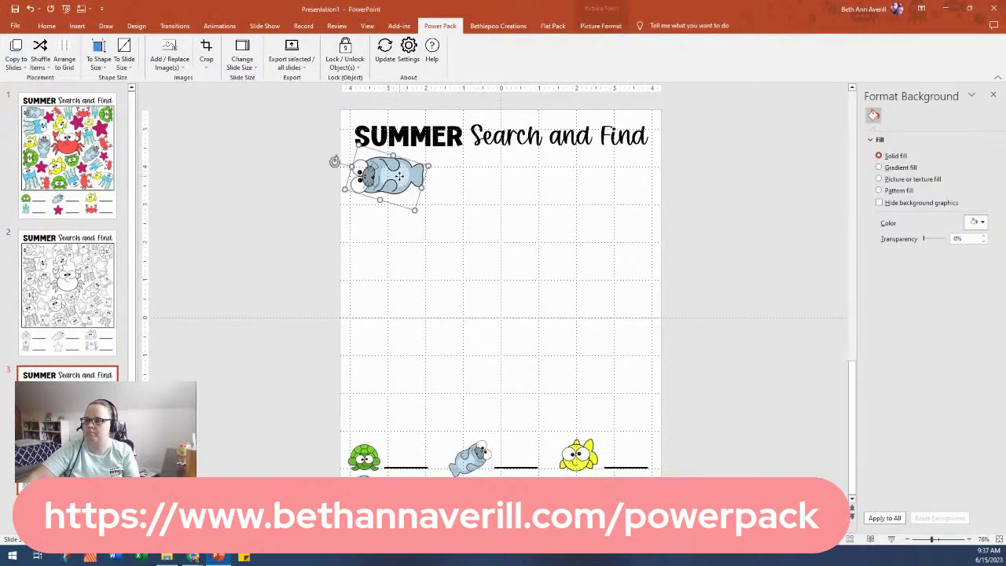
key("Delete")
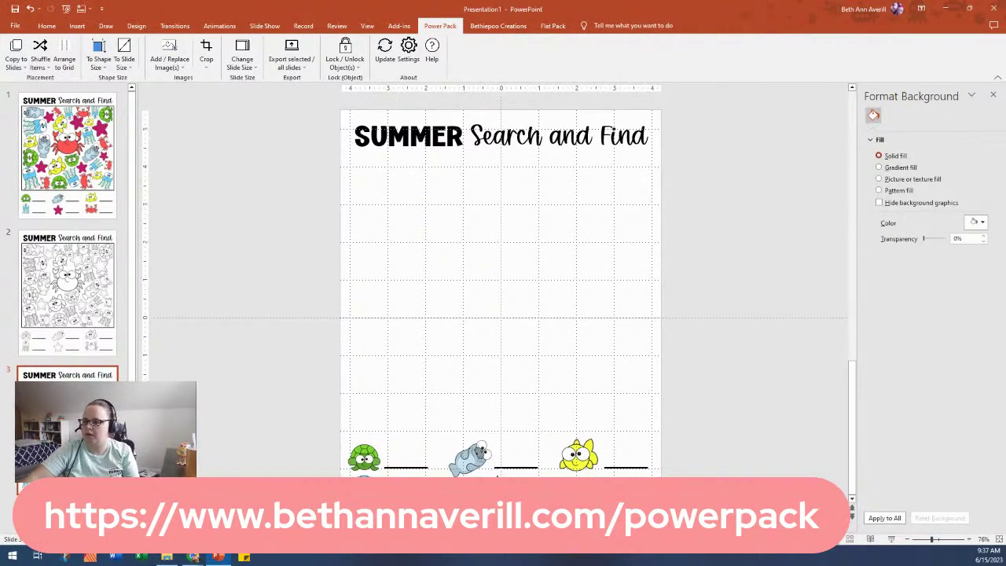
Step: Delete the answer lines beside the small ocean pictures on slide 3
left_click(401, 469)
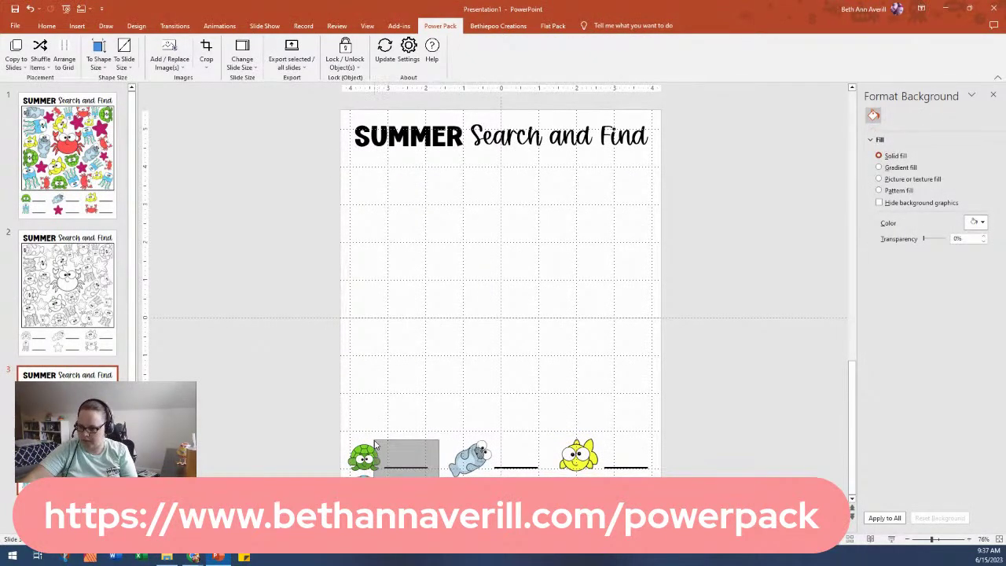
key("Delete")
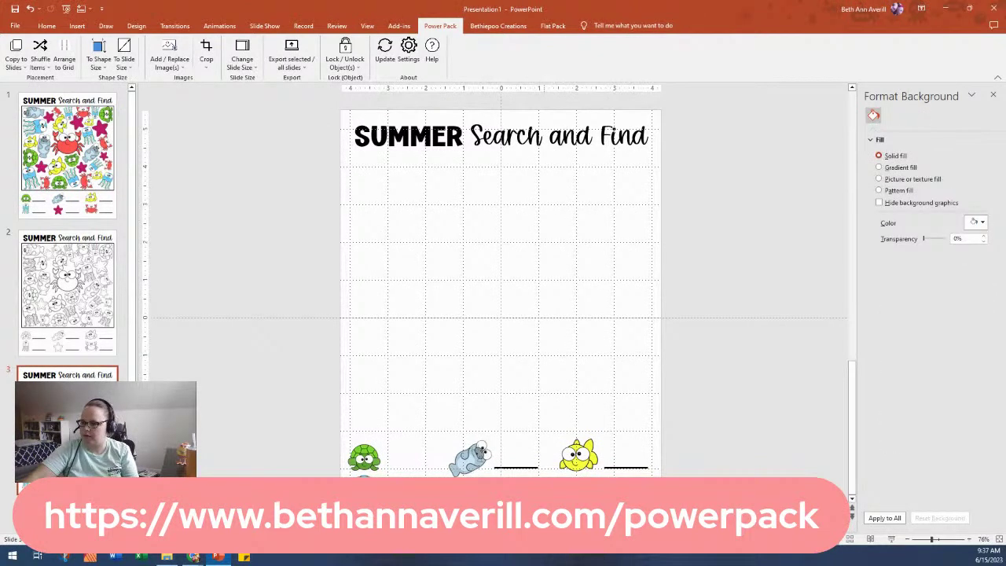
left_click(516, 466)
key("Delete")
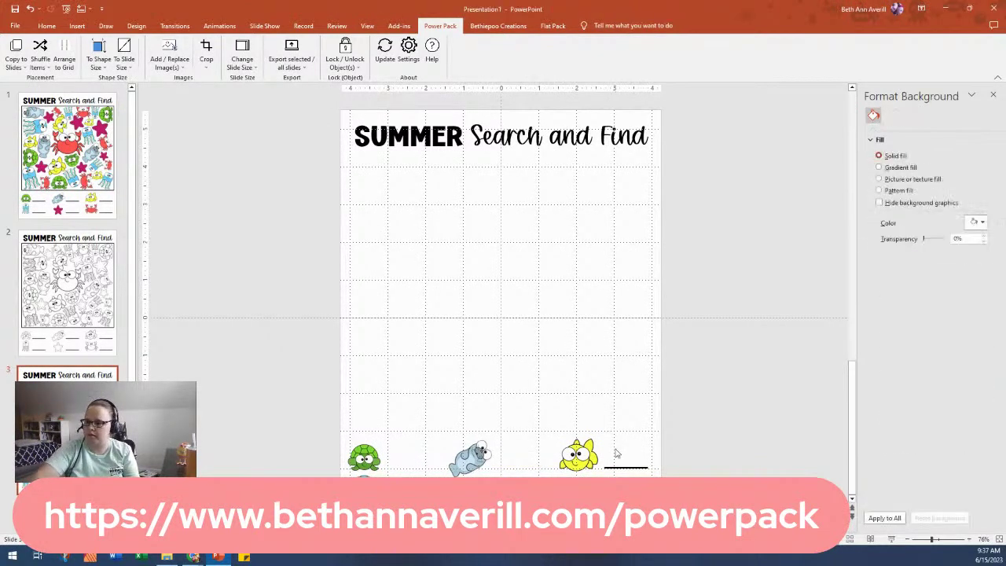
left_click_drag(664, 476, 581, 436)
key("Delete")
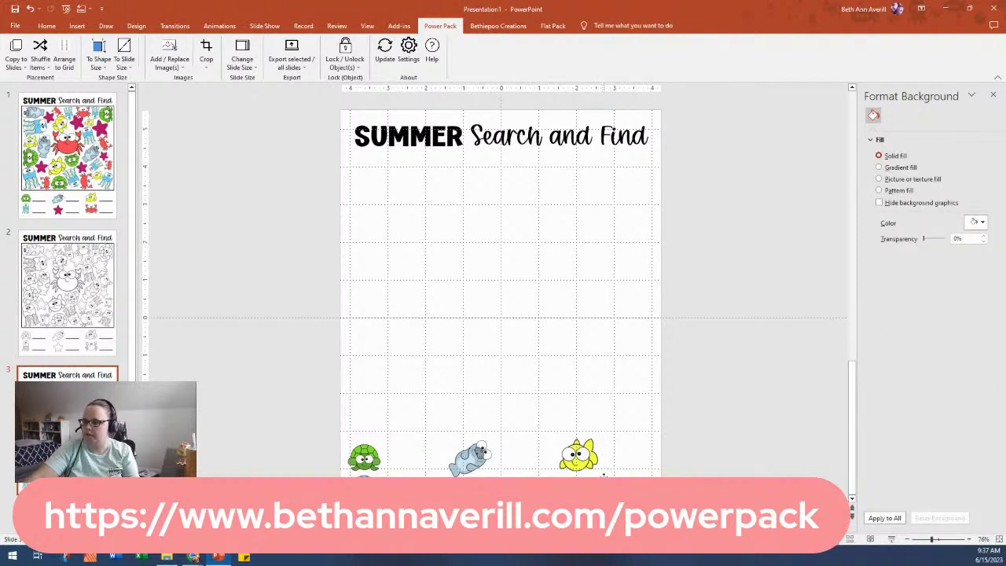
Step: Move the six remaining ocean pictures off slide 3 and group them closely in two rows of three beside the page
left_click_drag(637, 522, 273, 359)
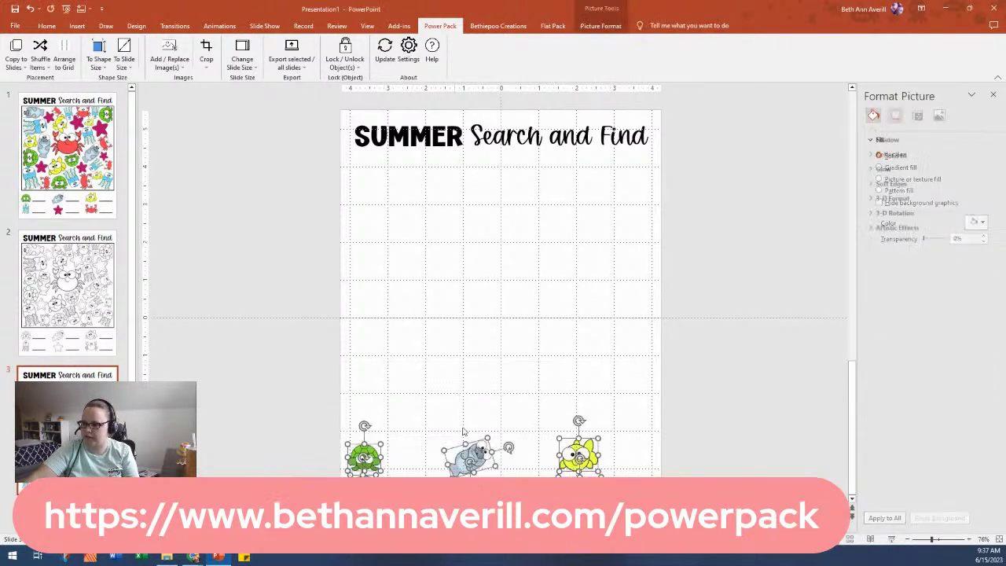
left_click_drag(486, 463, 326, 364)
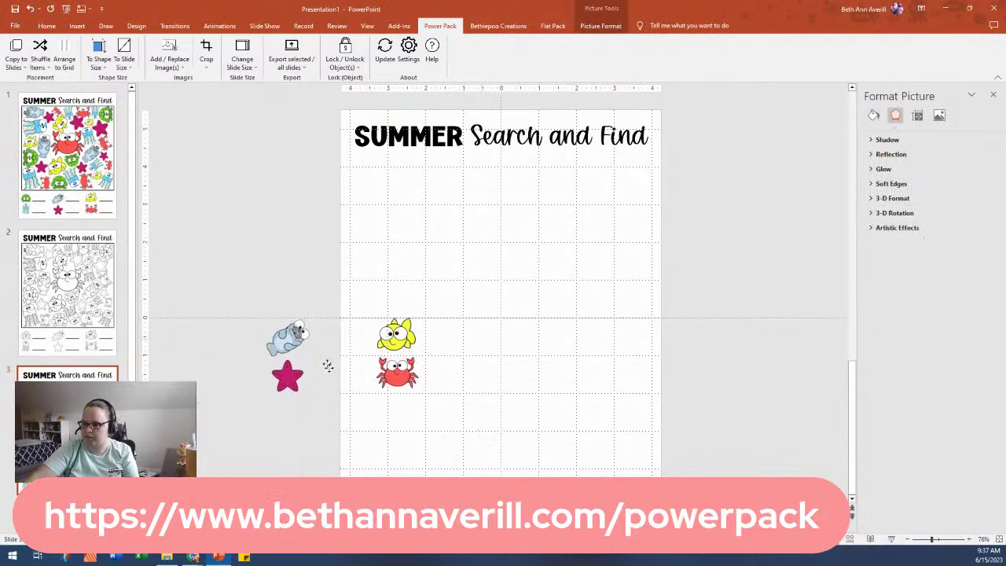
left_click(321, 426)
left_click_drag(322, 425, 256, 312)
left_click_drag(288, 376, 228, 375)
left_click_drag(469, 411, 359, 299)
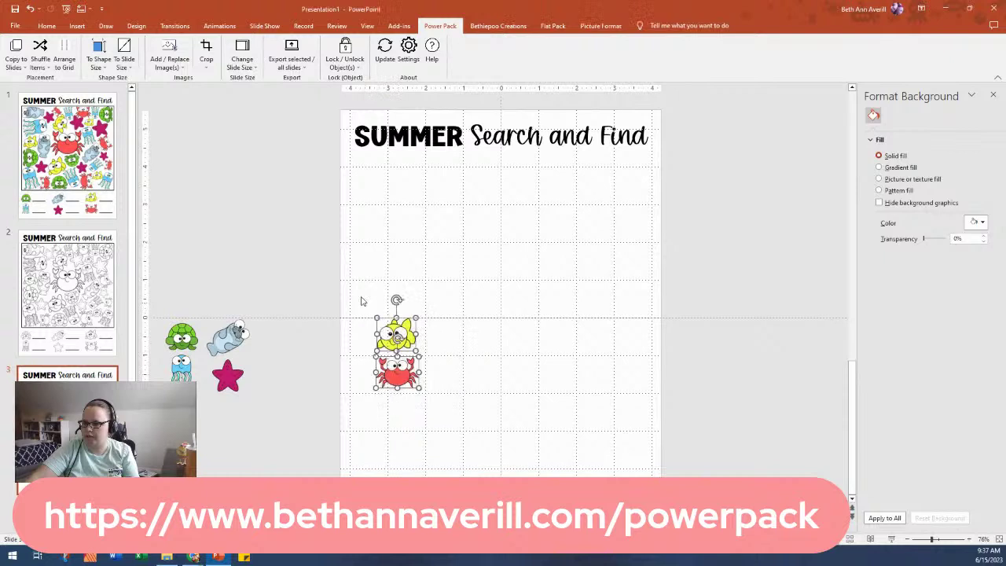
left_click_drag(410, 336, 294, 336)
left_click(332, 426)
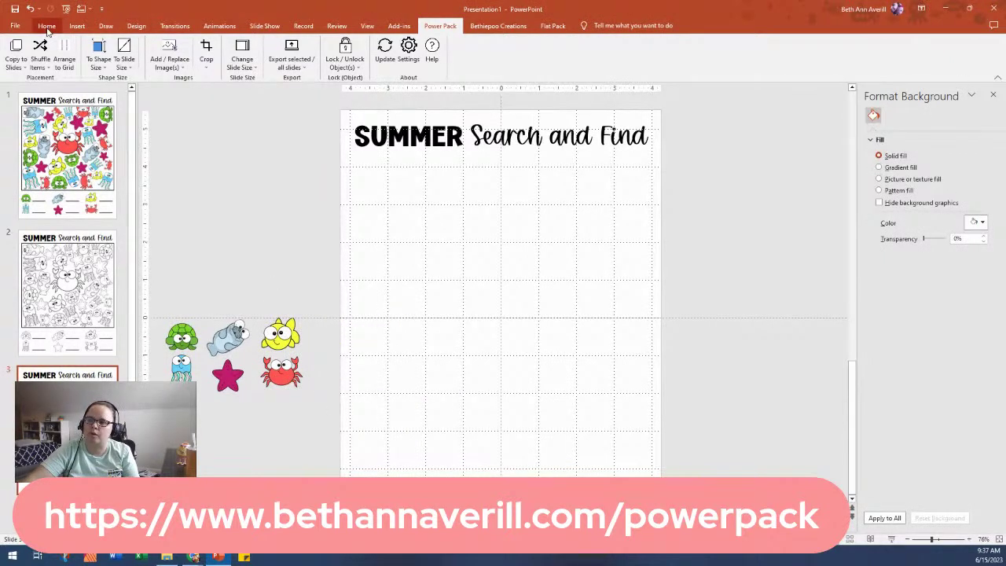
Step: Insert a table with seven columns and eight rows on slide 3
left_click(77, 26)
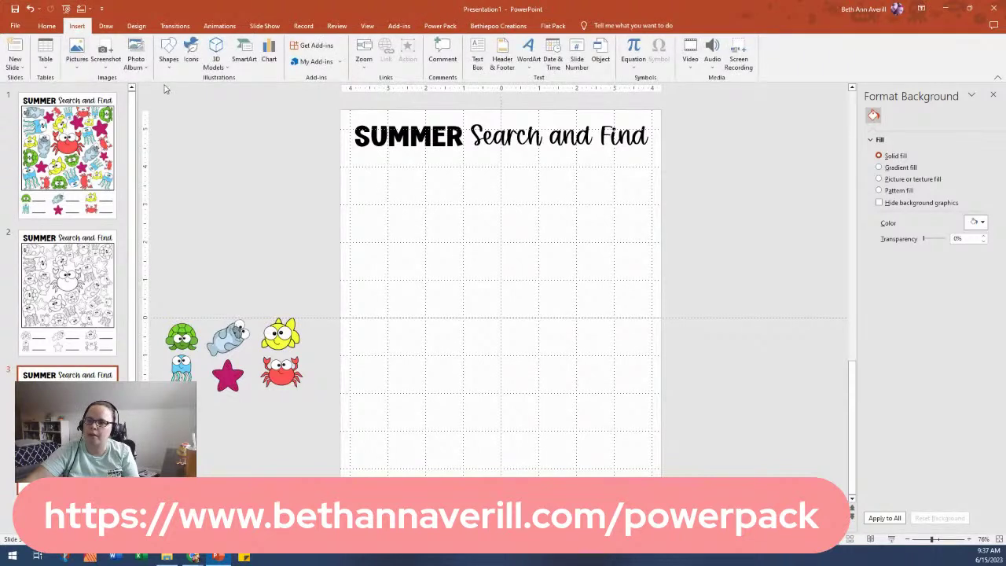
left_click(45, 62)
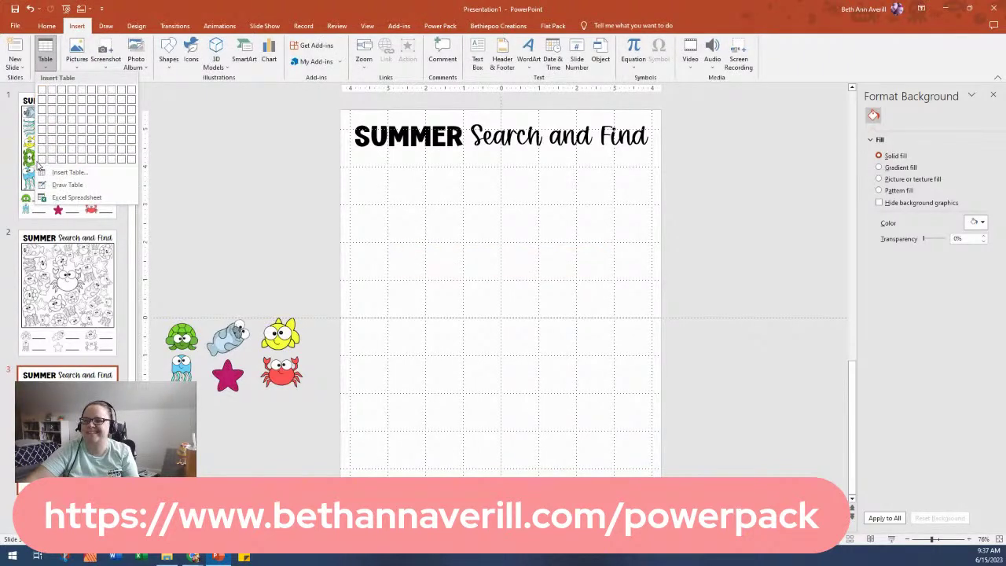
left_click(103, 162)
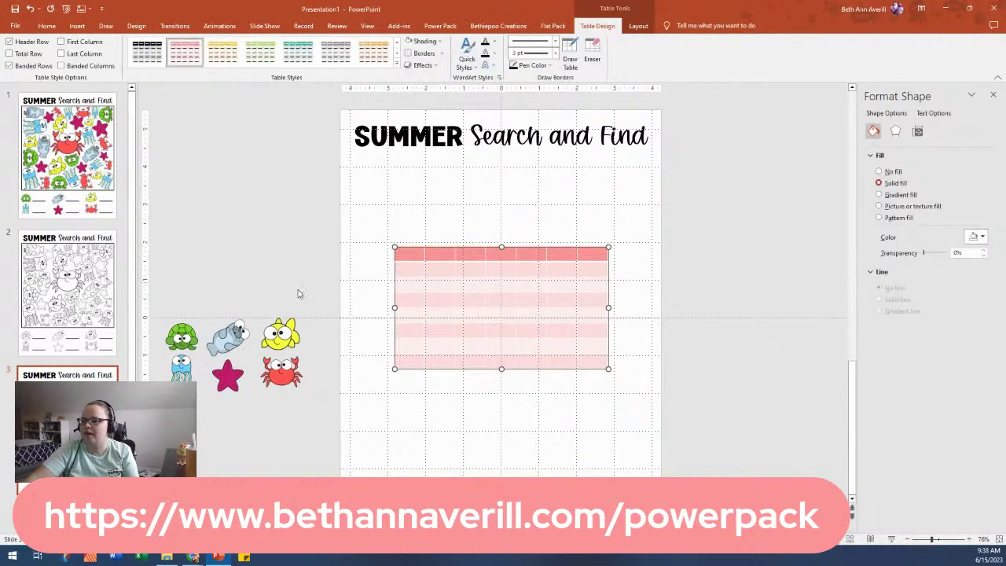
Step: Add three more rows below the last row of the table on slide 3
left_click_drag(388, 343, 388, 359)
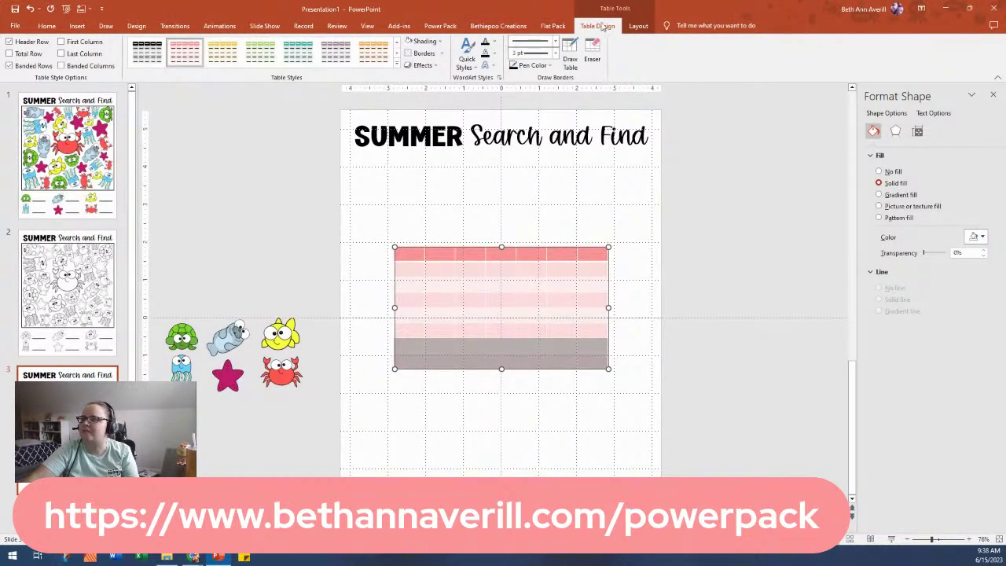
left_click(637, 26)
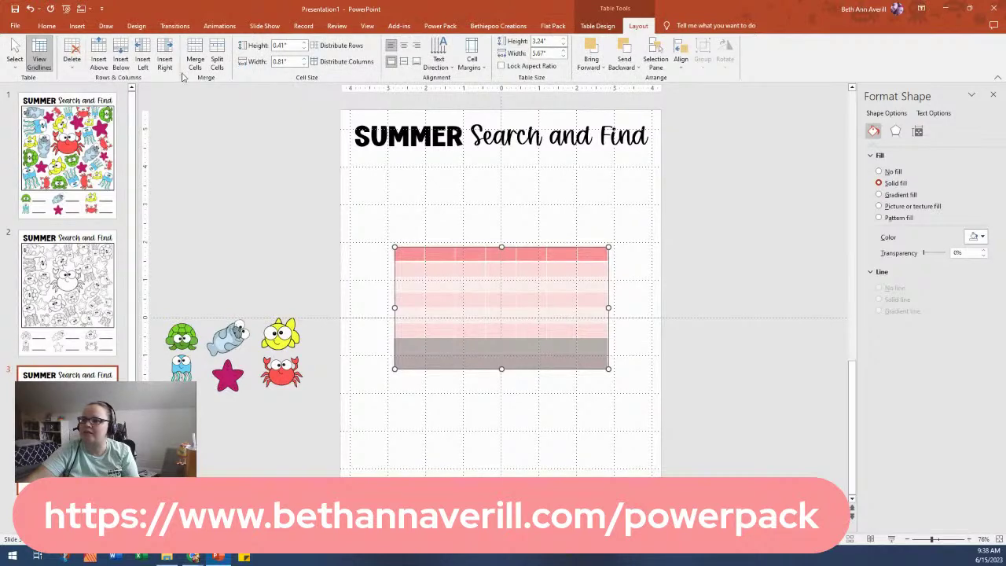
left_click(119, 58)
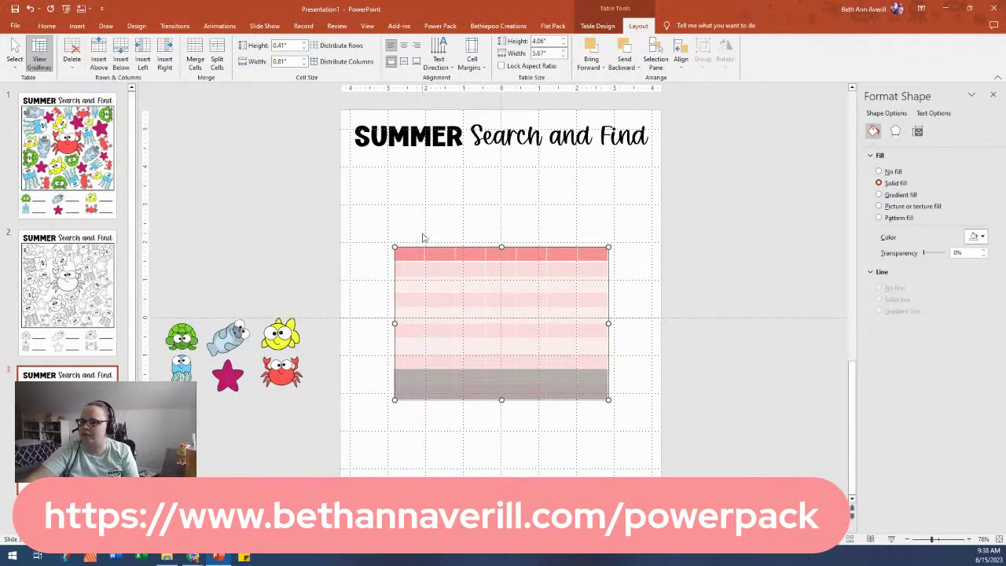
left_click_drag(393, 250, 388, 387)
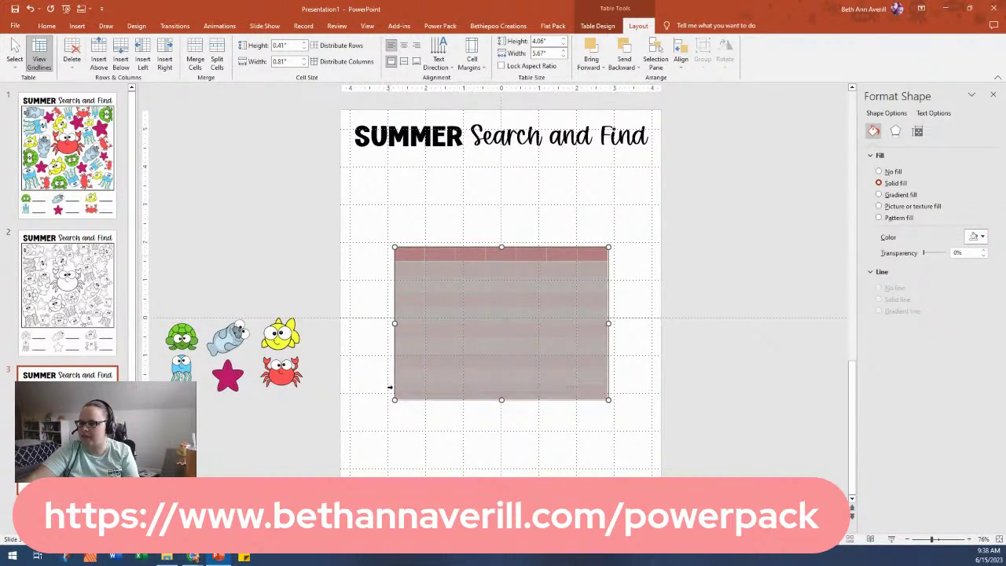
left_click(388, 394)
left_click(391, 391)
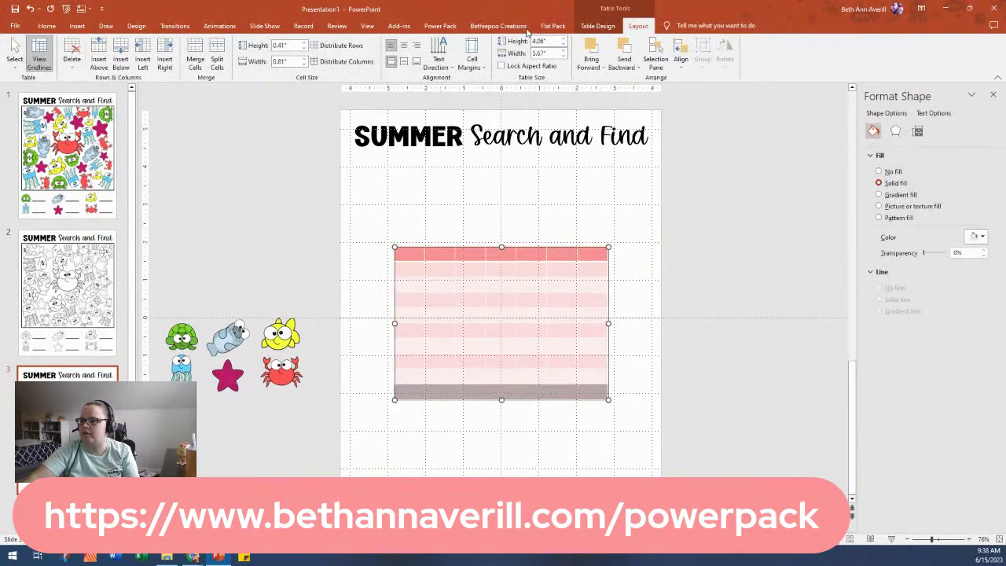
left_click(120, 59)
left_click(409, 454)
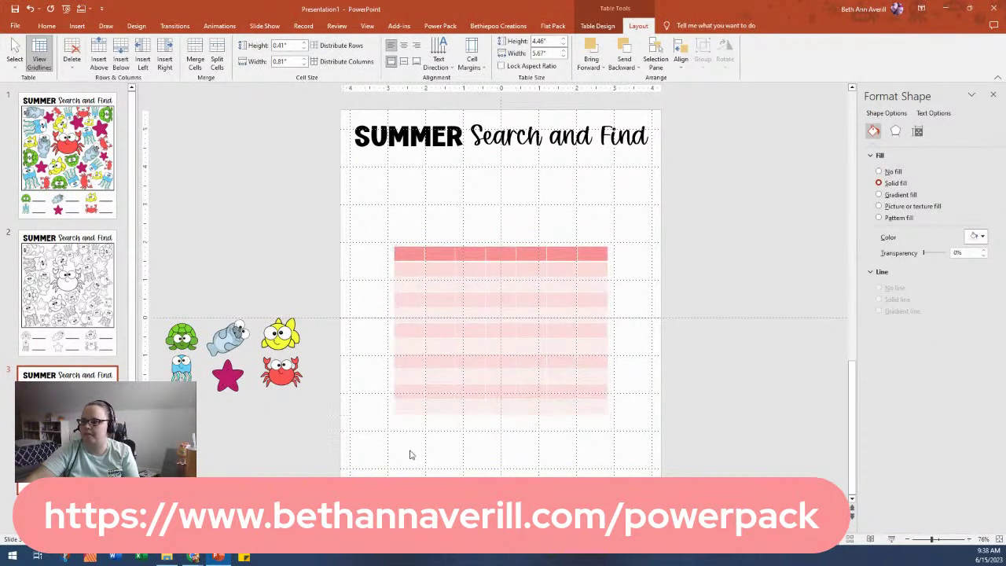
Step: Enlarge the table to about 7.99" wide by 9.64" high so it fills the page below the title
left_click(561, 419)
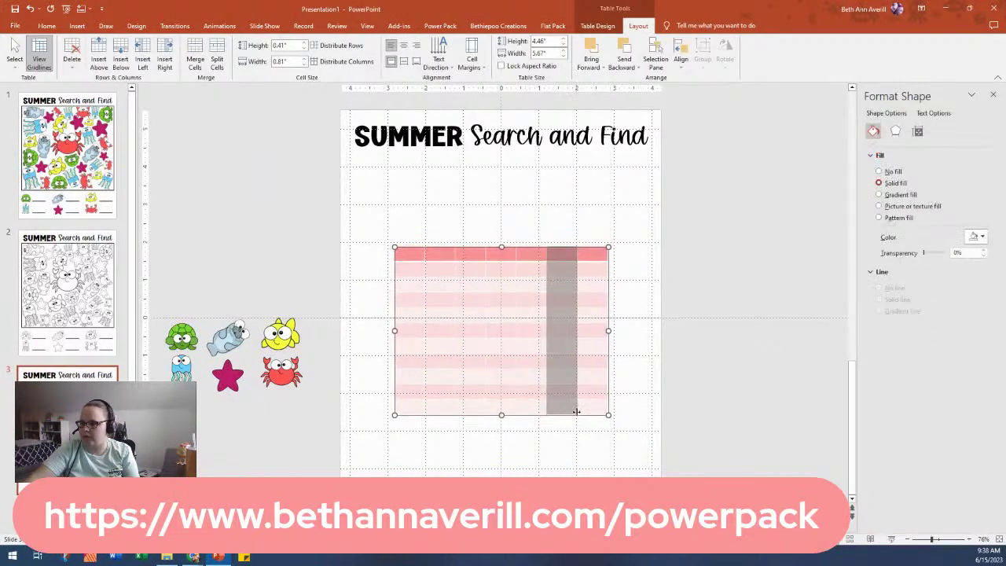
left_click(508, 324)
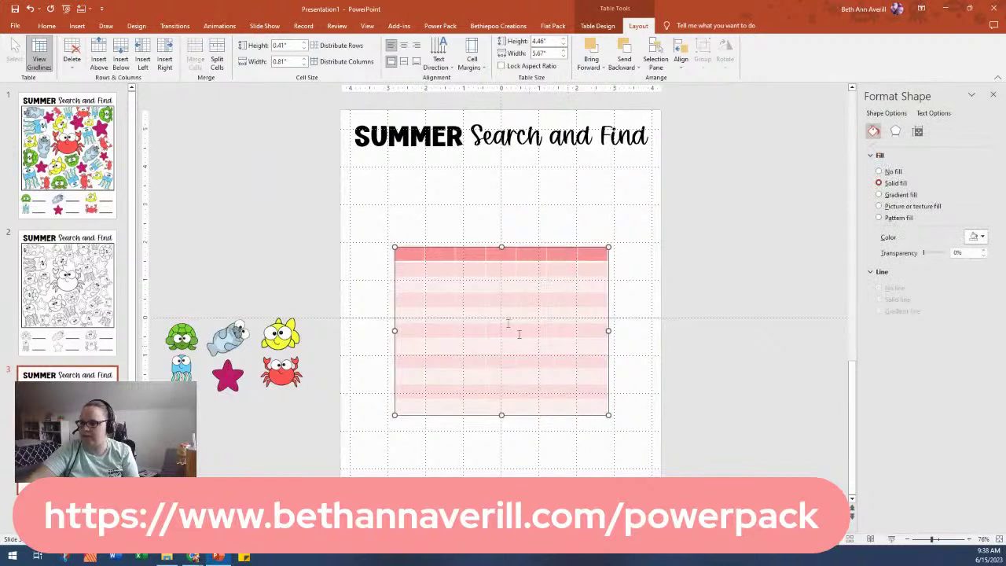
left_click(393, 246)
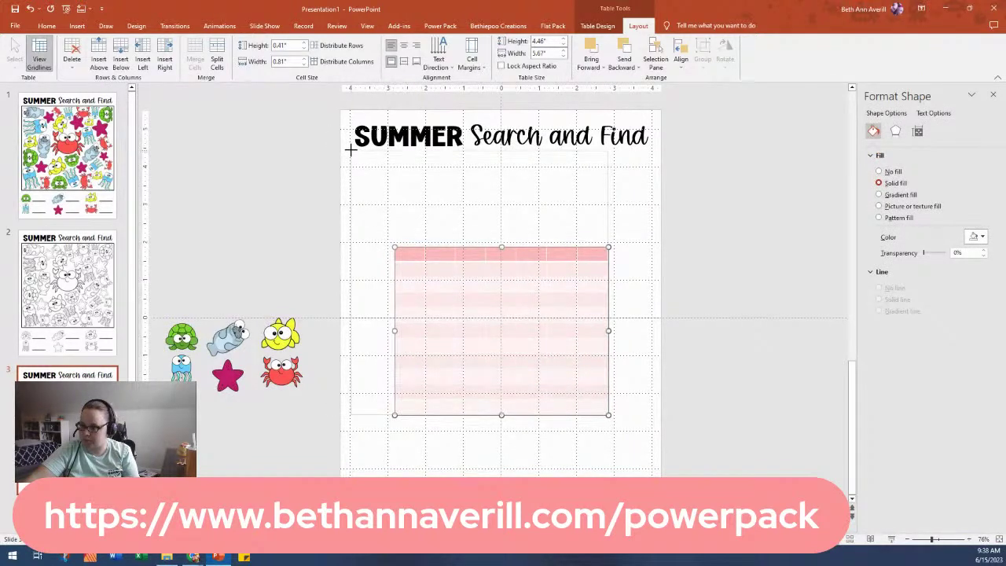
left_click_drag(350, 149, 351, 149)
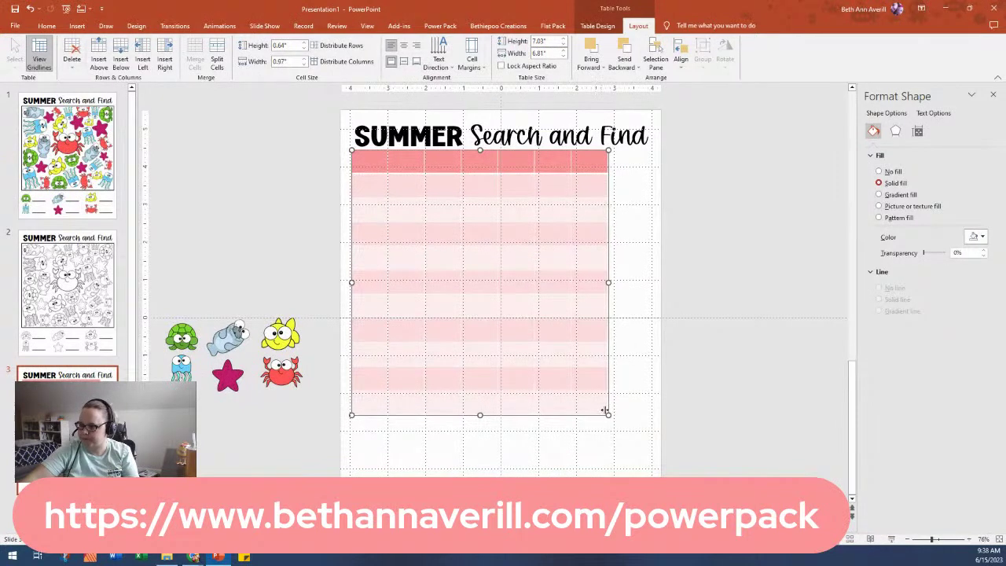
left_click_drag(608, 414, 609, 414)
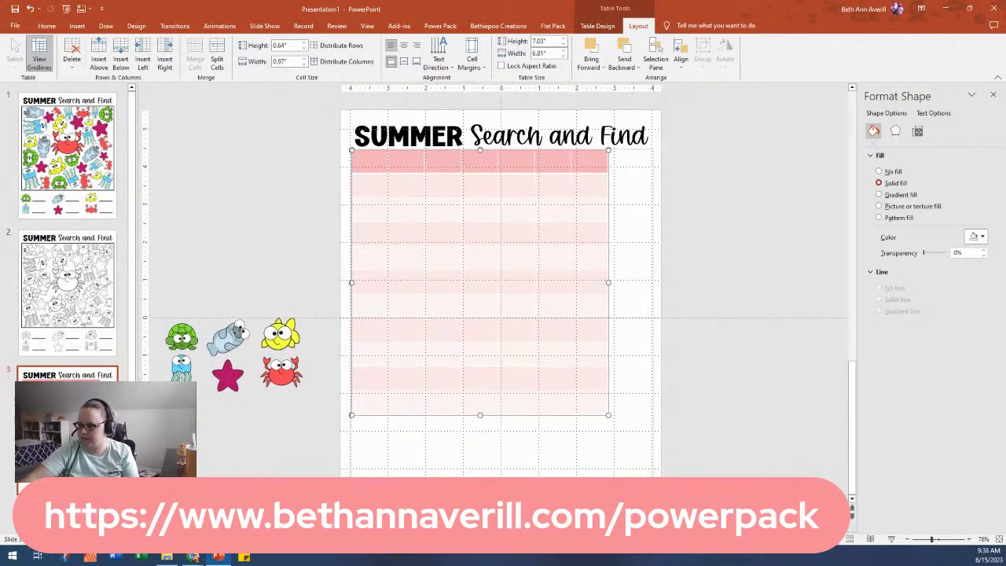
left_click_drag(608, 414, 651, 511)
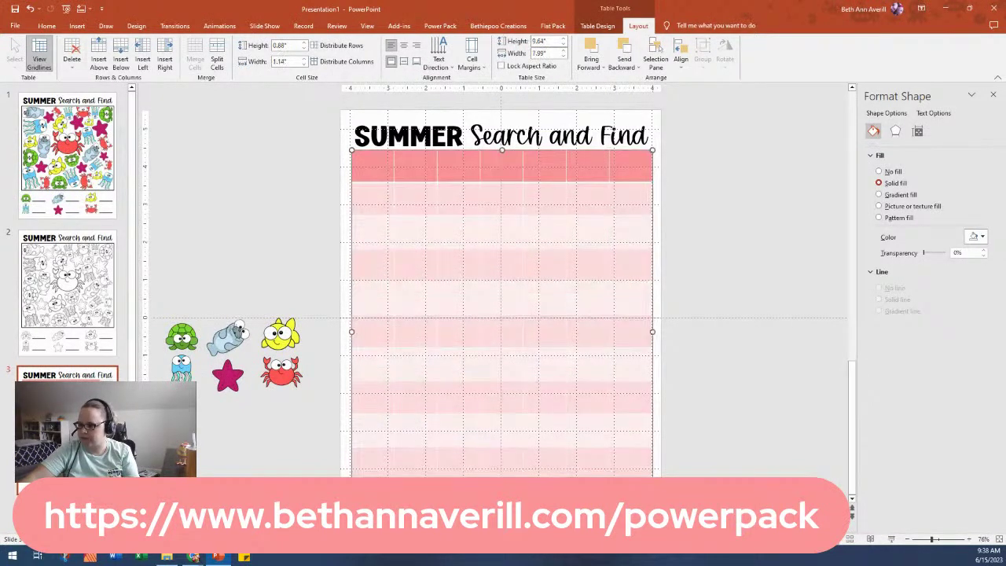
left_click(726, 447)
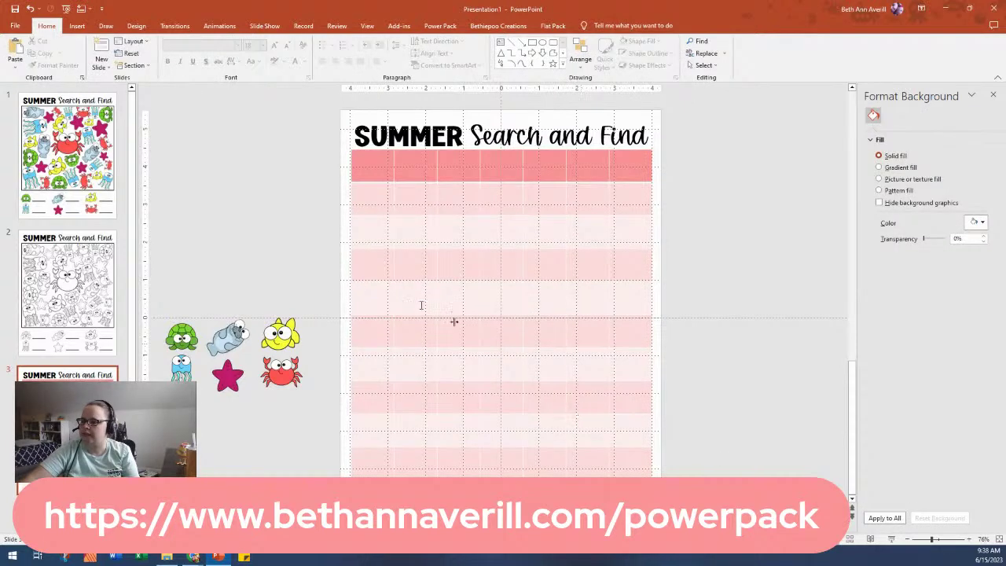
Step: Change the vertical text alignment of all the table's cells and set their font color to black
left_click_drag(344, 157, 344, 471)
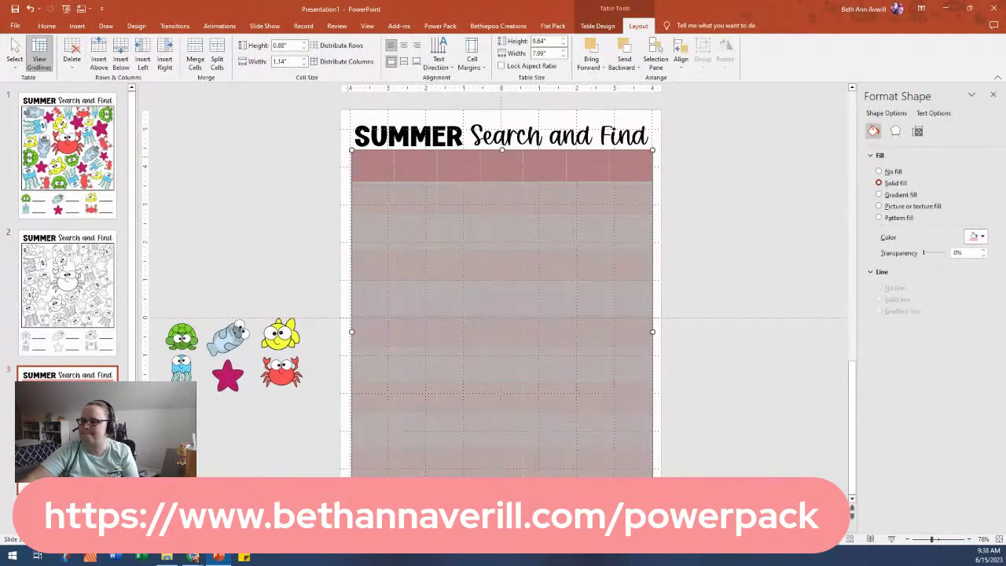
left_click(53, 28)
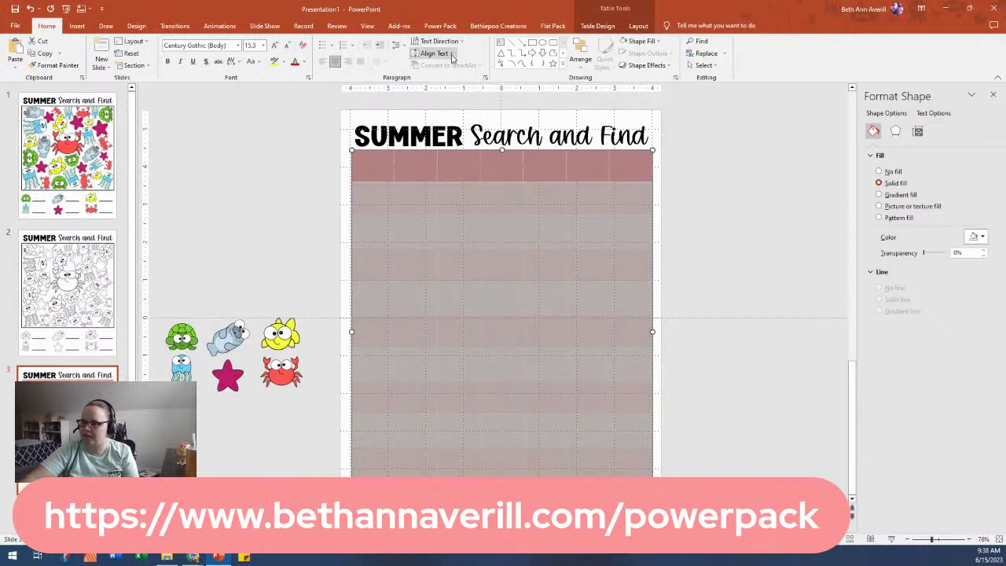
left_click(450, 54)
left_click(446, 106)
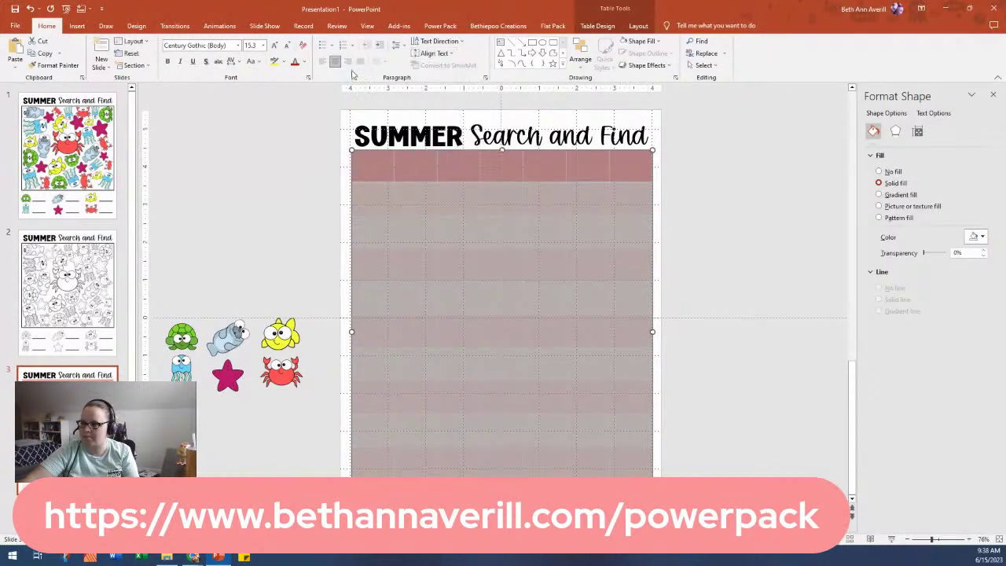
left_click(303, 62)
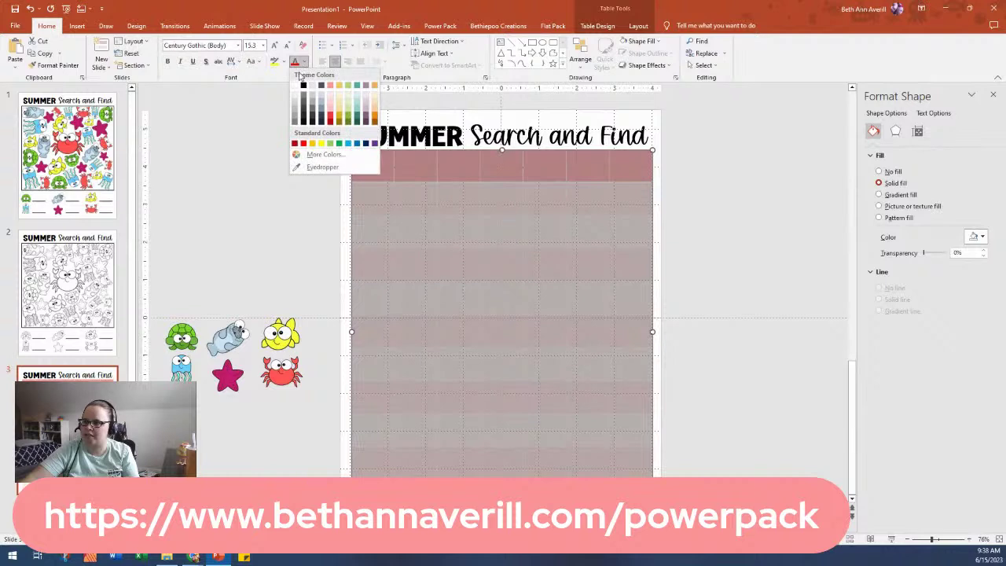
left_click(303, 86)
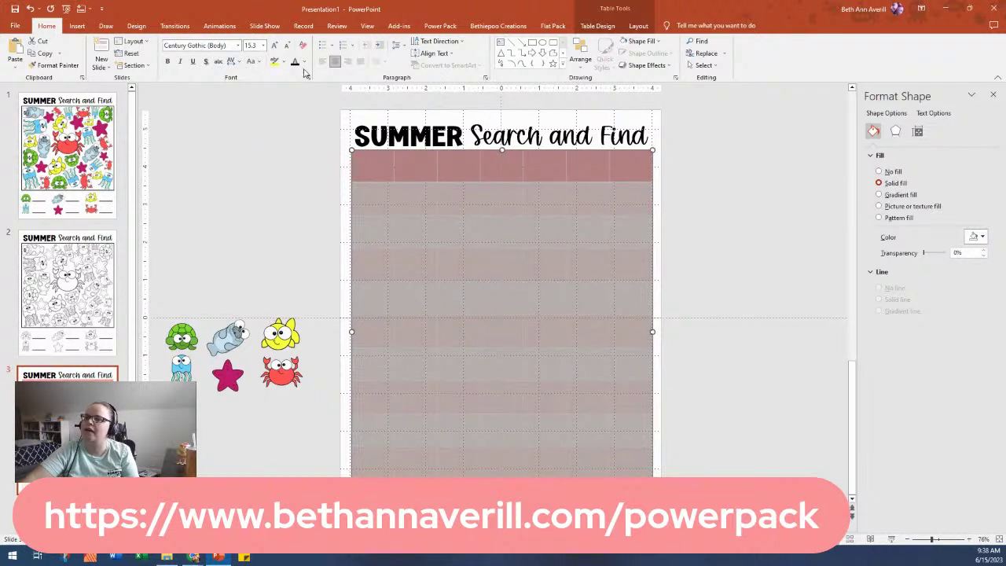
Step: Open the font choices for the text in the selected table cells
left_click(238, 45)
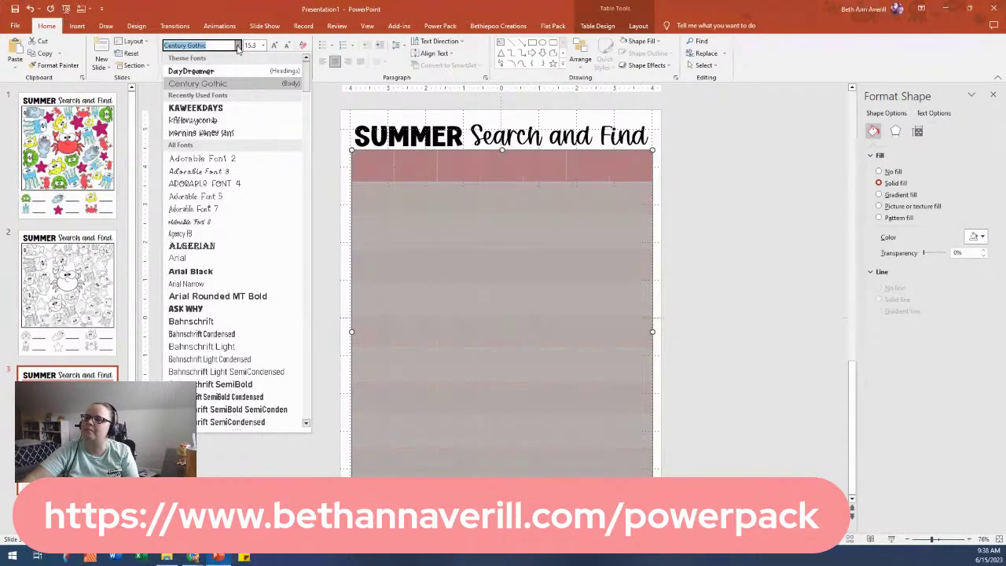
Step: Increase the font size of the whole table's cells to 20 pt
left_click(263, 48)
left_click(275, 48)
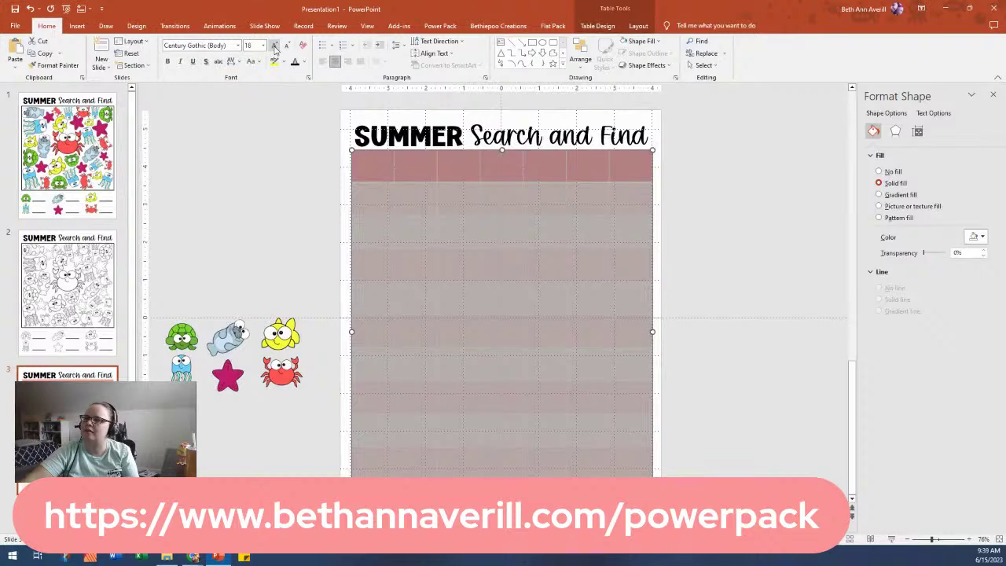
left_click(285, 220)
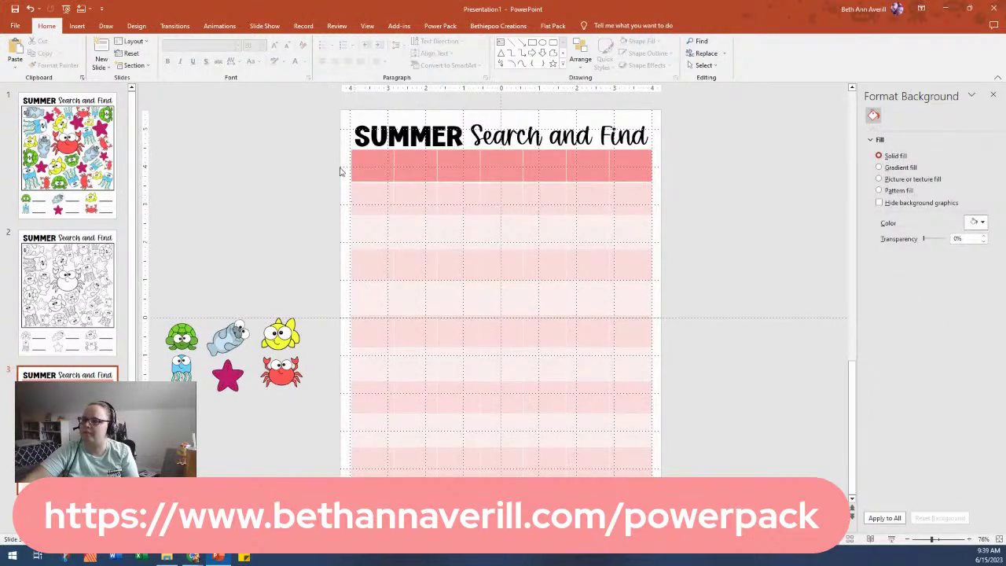
Step: Remove the table's pink shading and apply all borders as black 3 pt lines
left_click(549, 150)
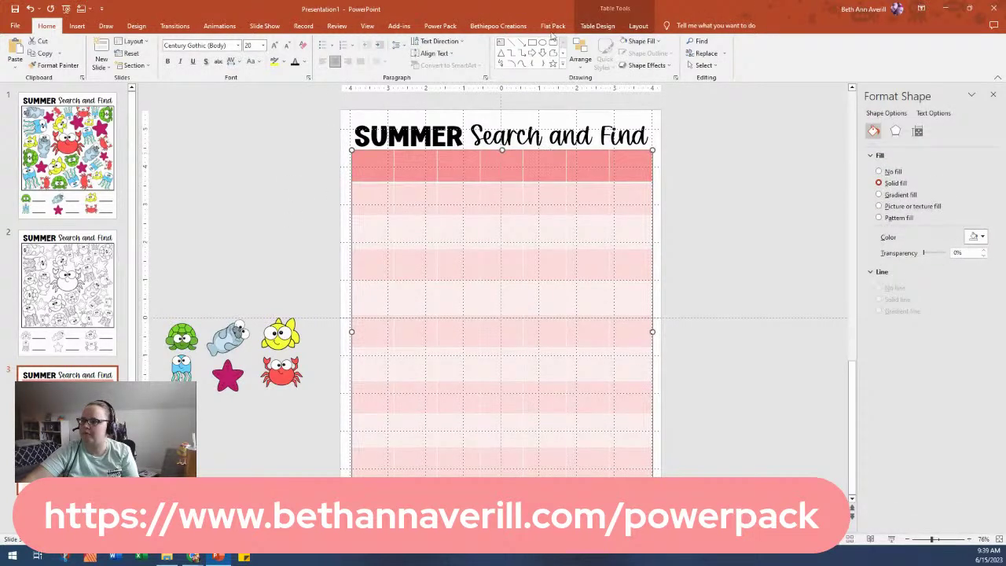
left_click(598, 27)
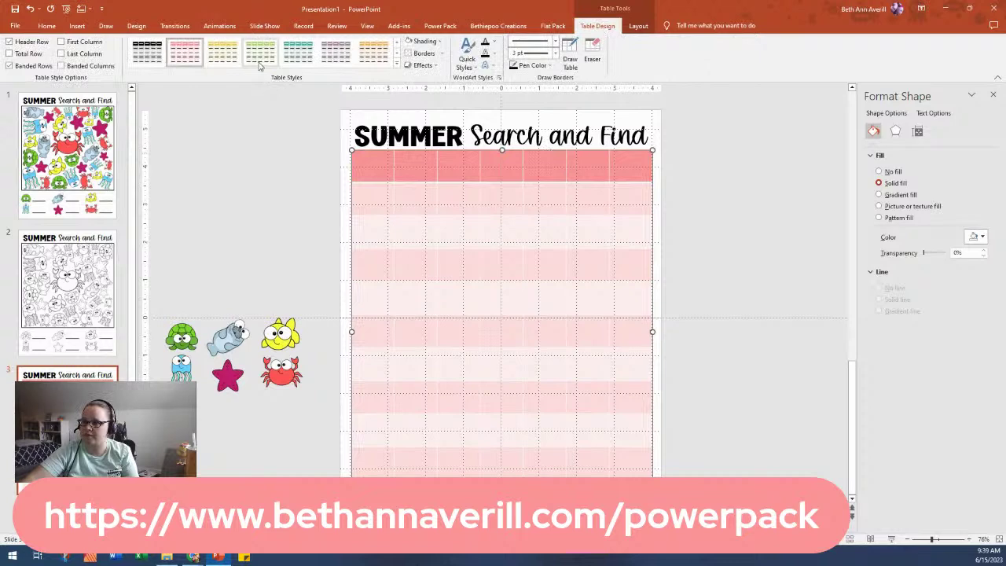
left_click(425, 41)
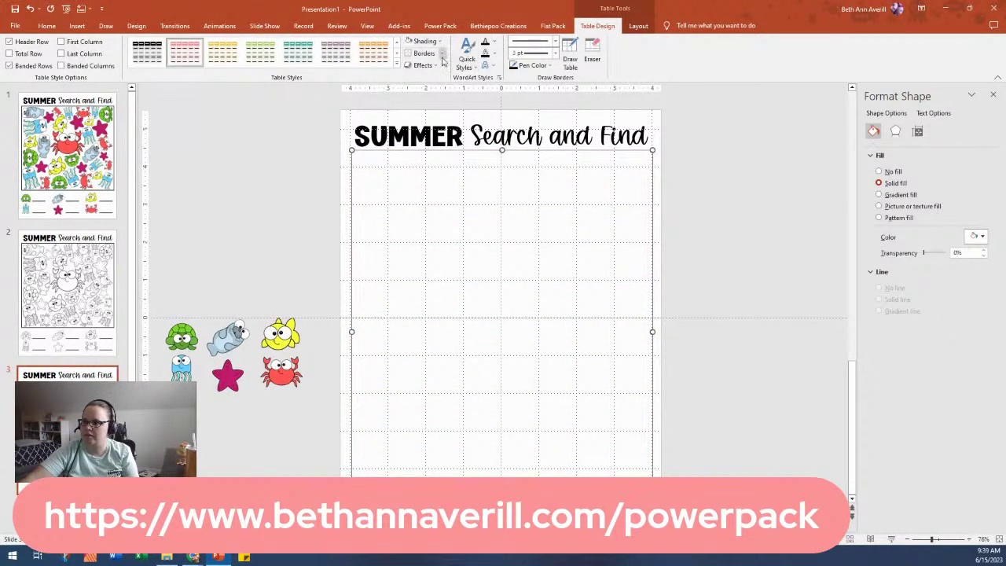
left_click(440, 53)
left_click(427, 80)
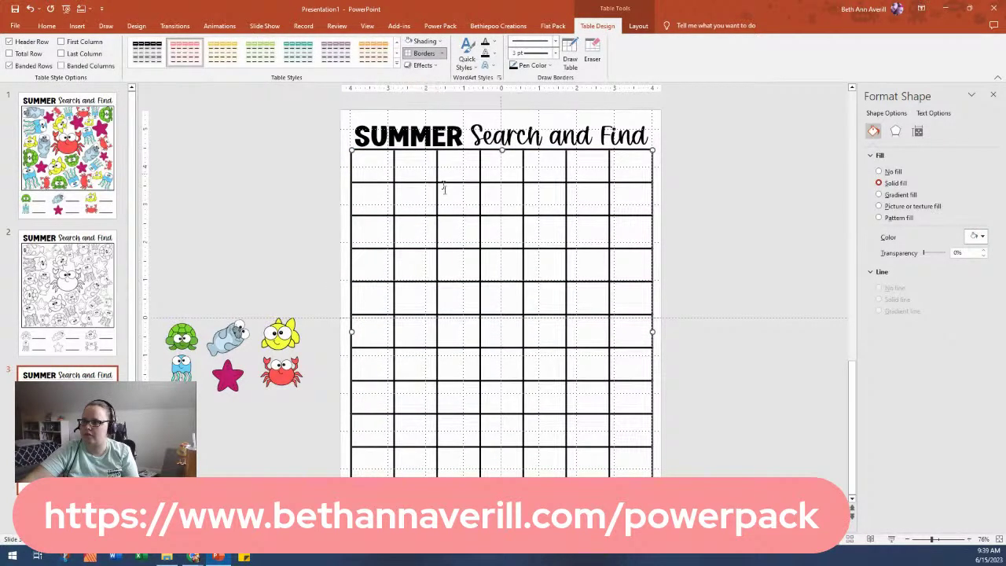
Step: Thin all of the table's borders to 2¼ pt
left_click(556, 53)
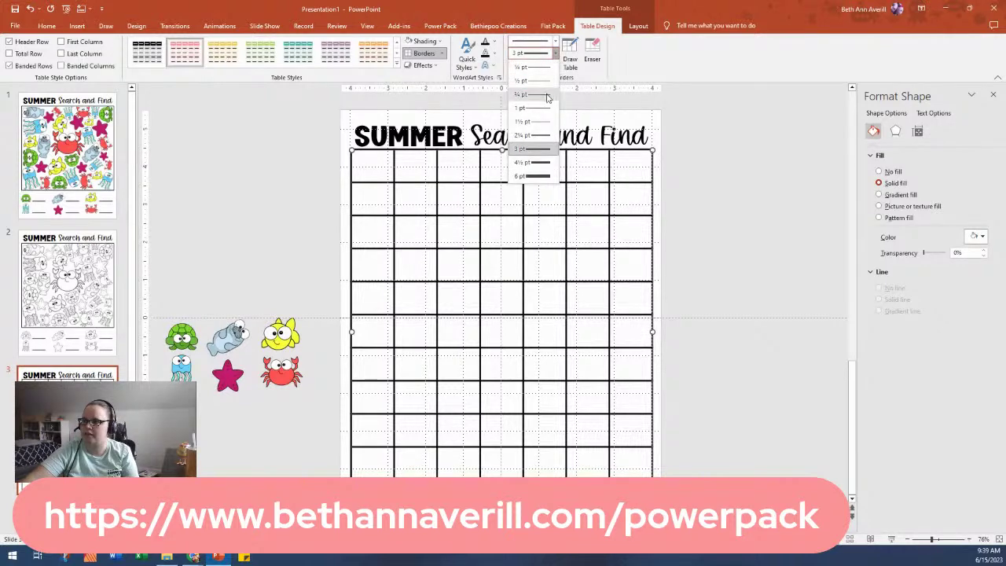
left_click(643, 63)
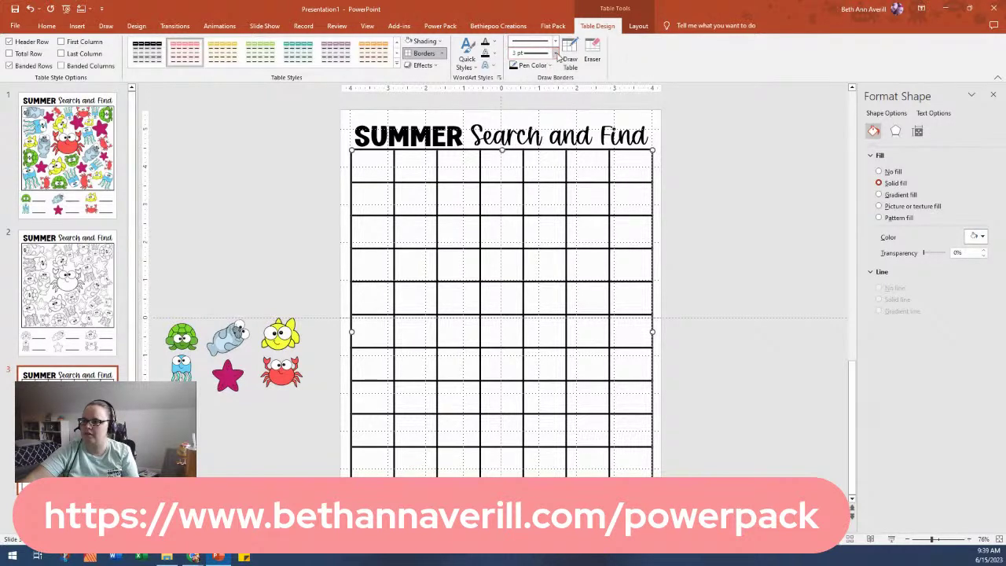
left_click(555, 53)
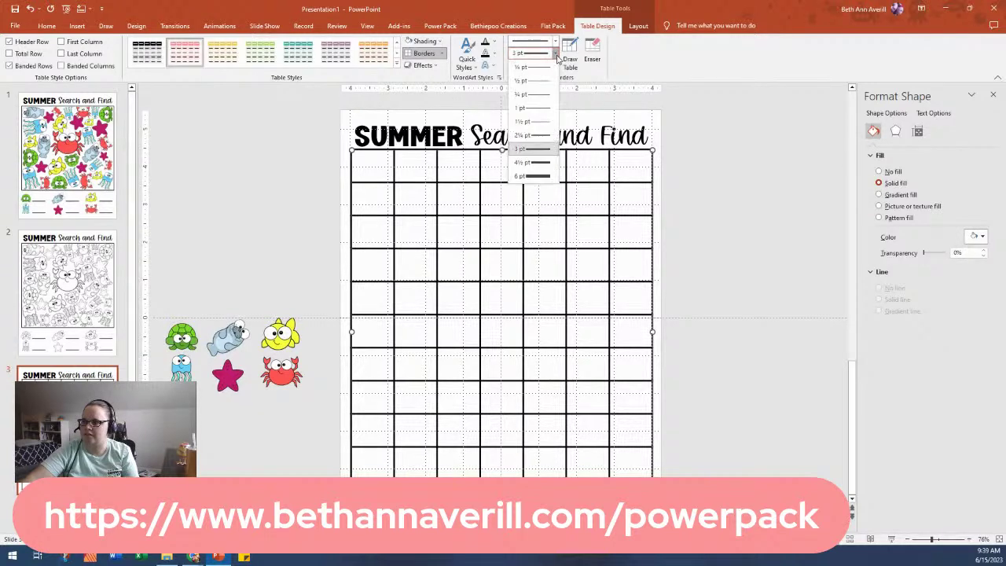
left_click(539, 135)
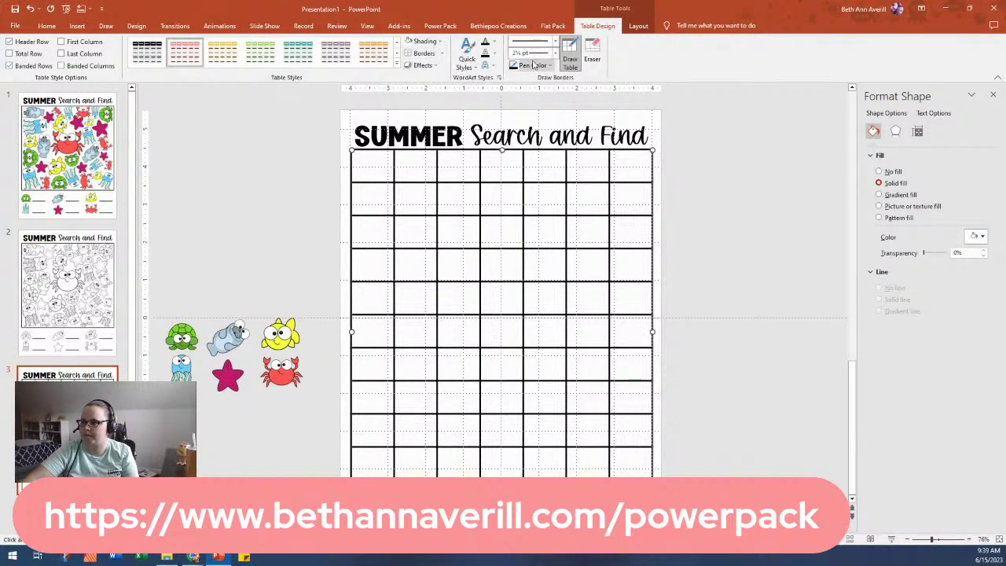
left_click(423, 53)
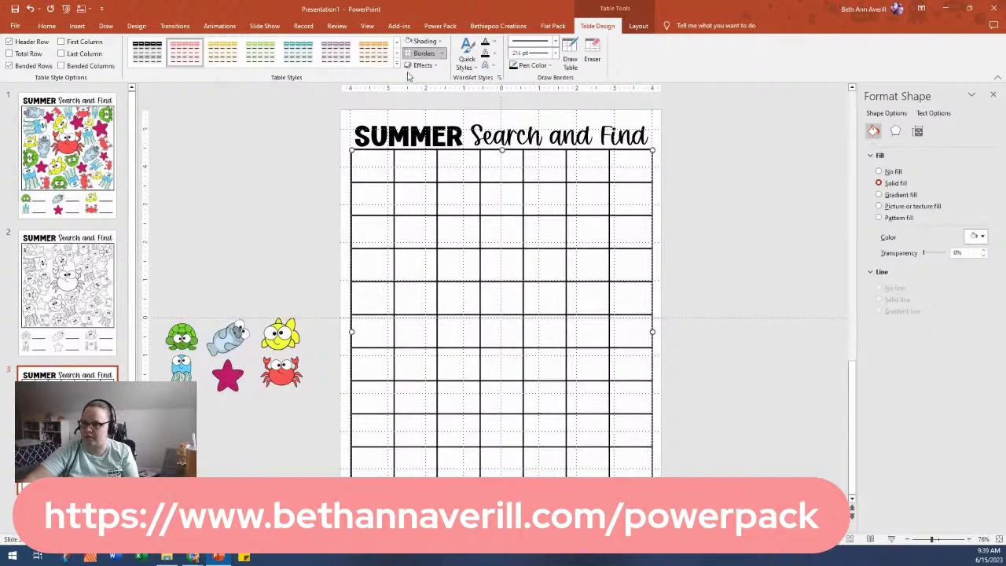
left_click(727, 310)
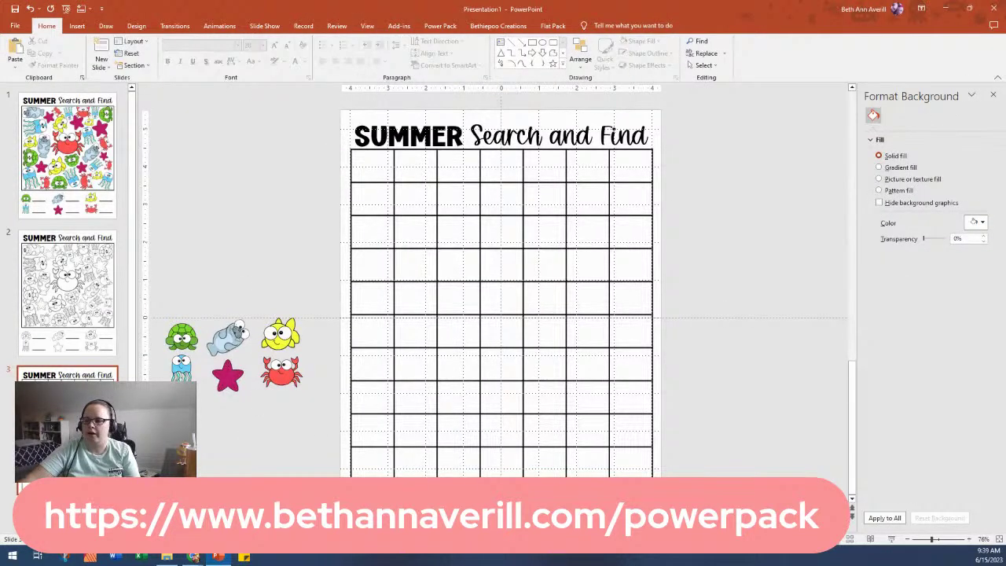
Step: Move the green turtle picture down beside the table's lower rows and send the table to the back
left_click(189, 337)
key("Delete")
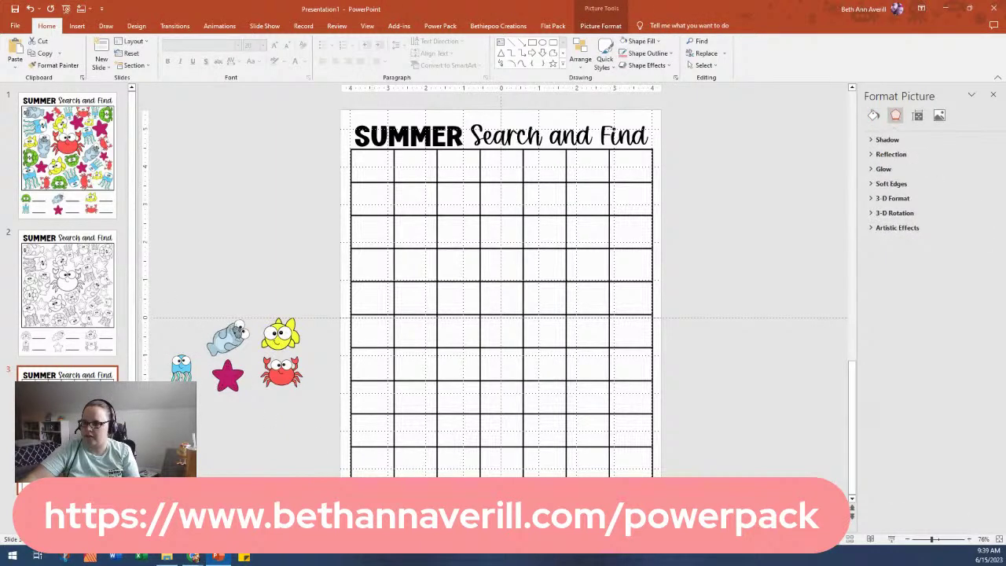
left_click_drag(325, 491, 281, 486)
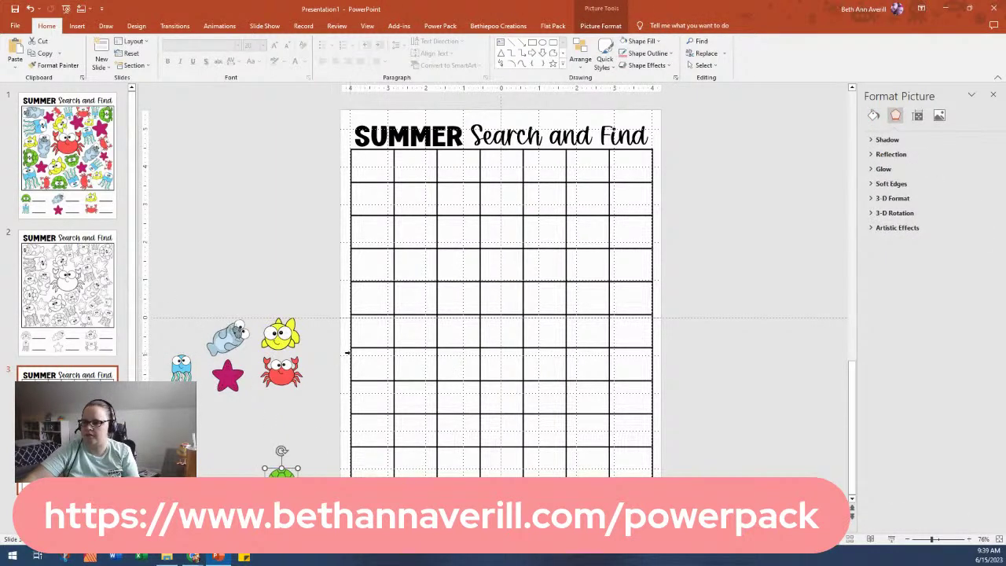
left_click(347, 351)
right_click(350, 350)
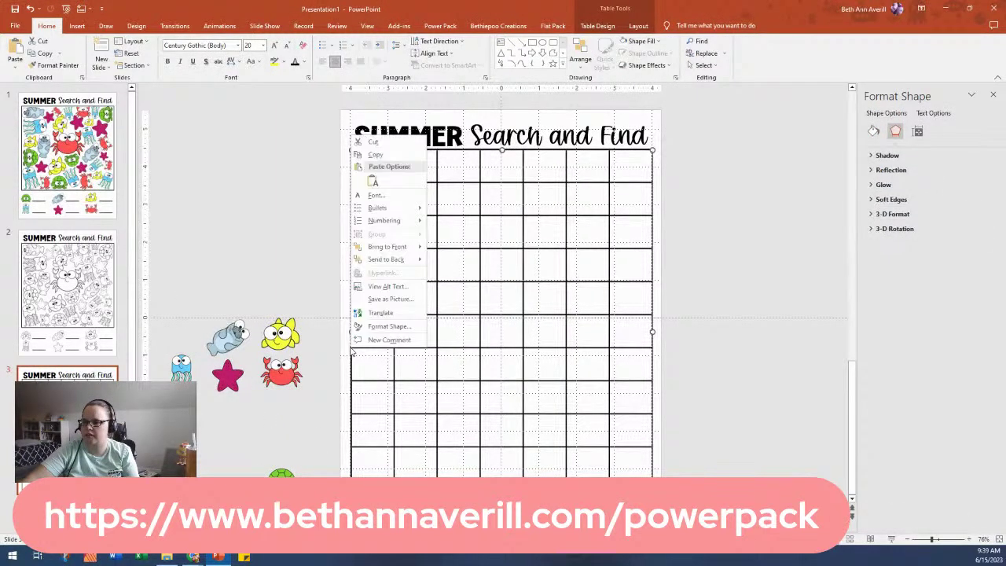
left_click(400, 260)
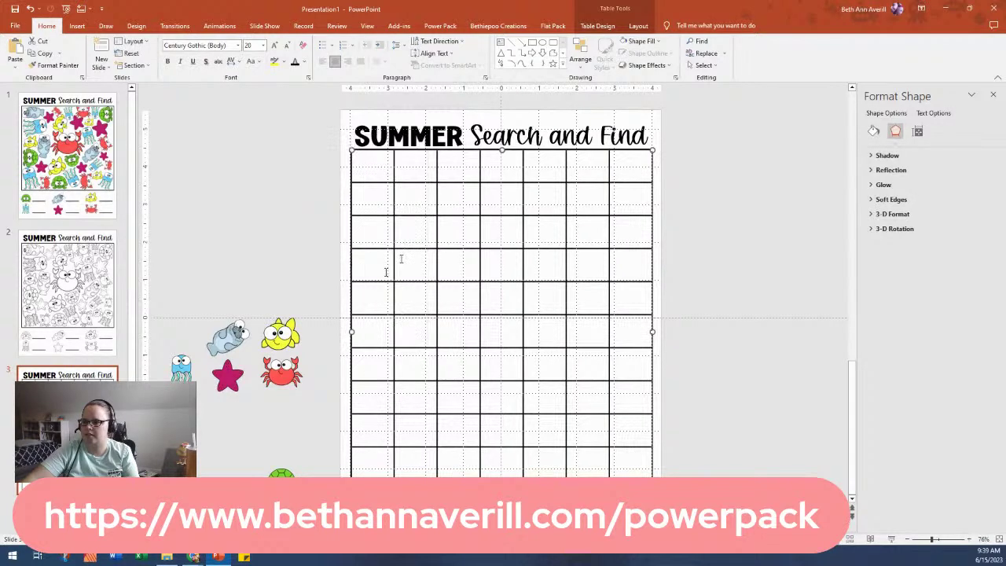
Step: Place the turtle, crab, yellow fish, manatee, starfish and jellyfish pictures in separate cells along the table's bottom row
left_click(274, 463)
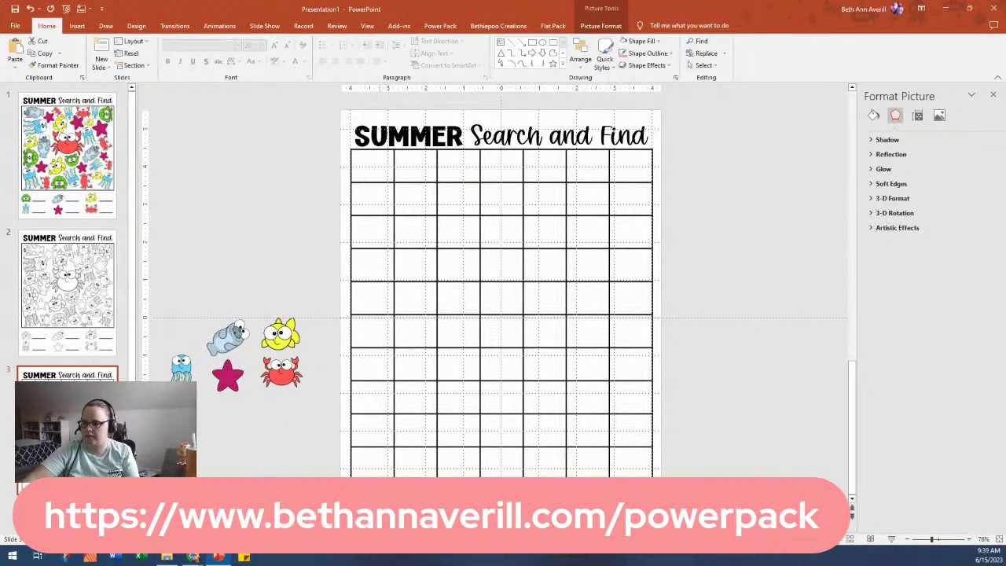
left_click_drag(281, 371, 464, 499)
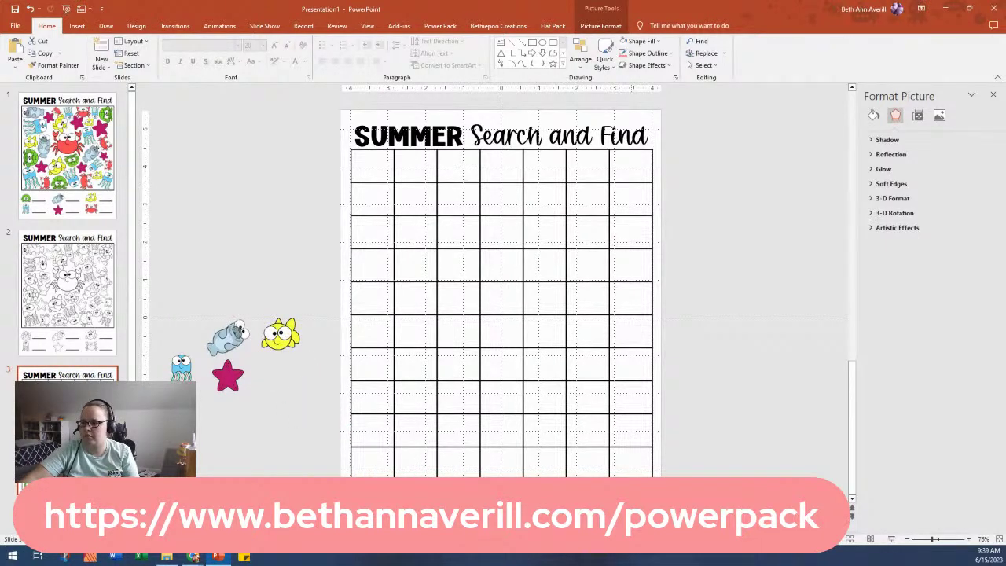
mouse_move(631, 498)
left_mouse_down()
mouse_move(648, 515)
mouse_move(633, 500)
left_mouse_up()
left_click(280, 334)
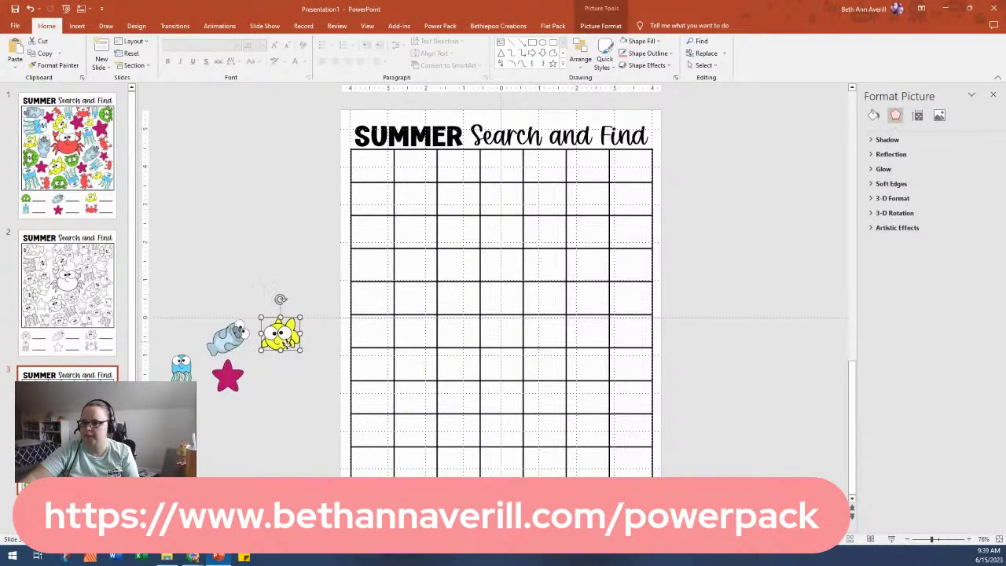
key("Delete")
left_click_drag(587, 498, 586, 504)
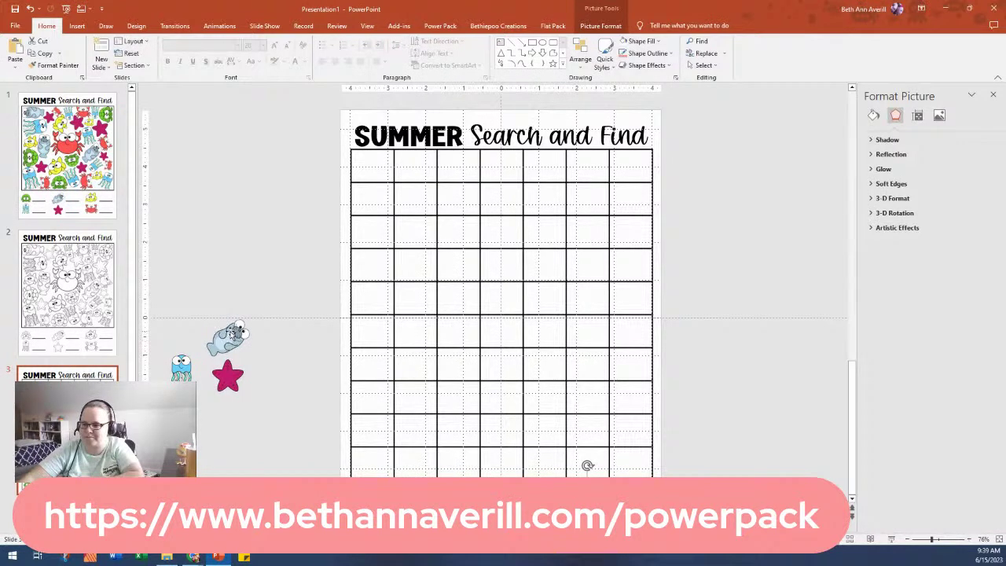
left_click_drag(227, 352, 512, 475)
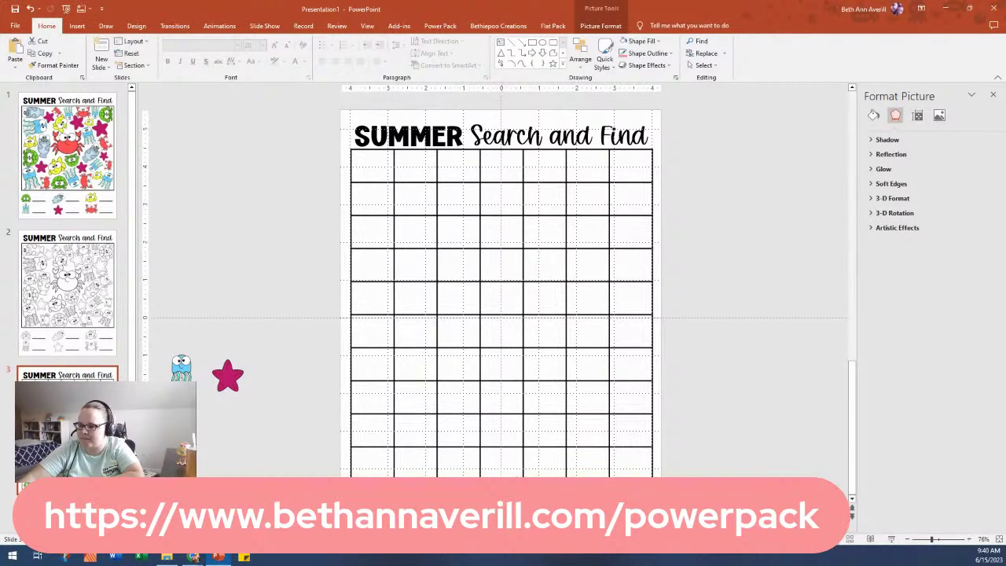
left_click_drag(228, 376, 440, 495)
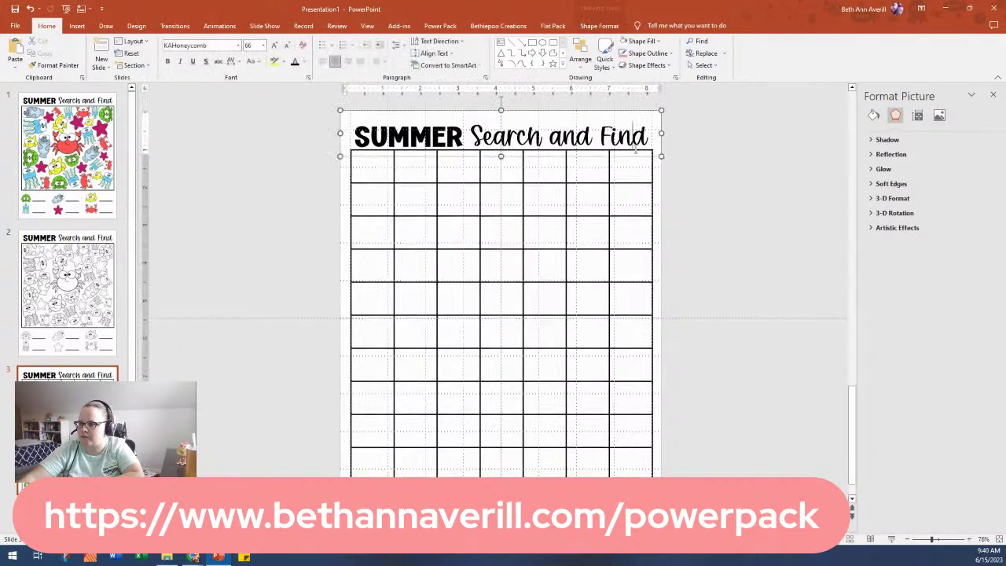
Step: Delete the table's last column and stretch the remaining columns to a total table width of about 7.96 inches
left_click(637, 149)
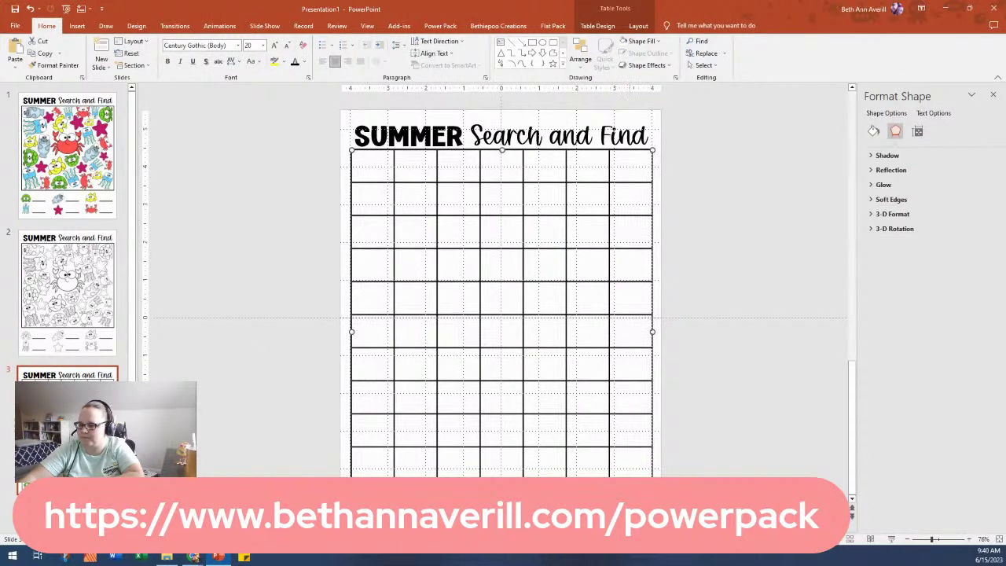
left_click(630, 147)
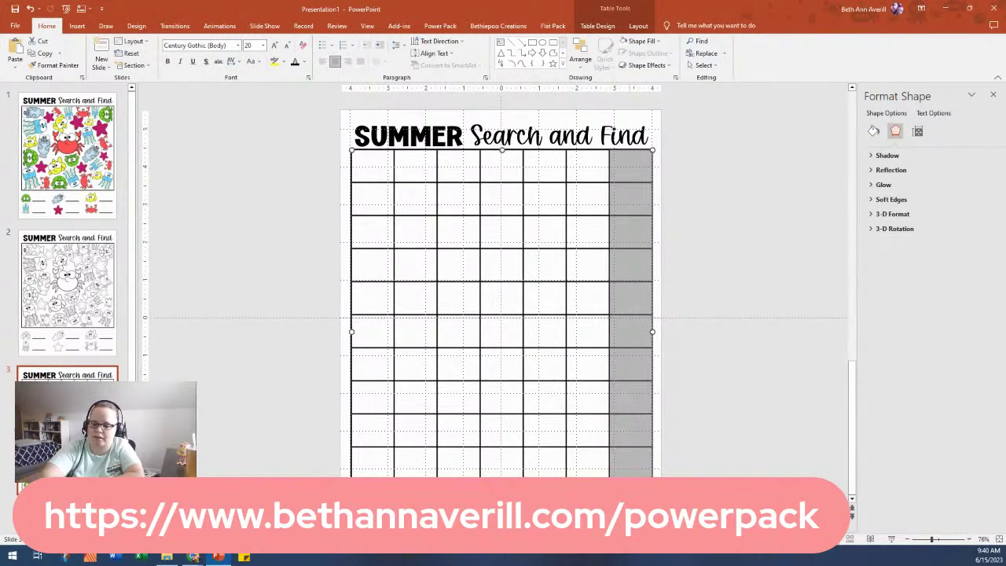
key("BackSpace")
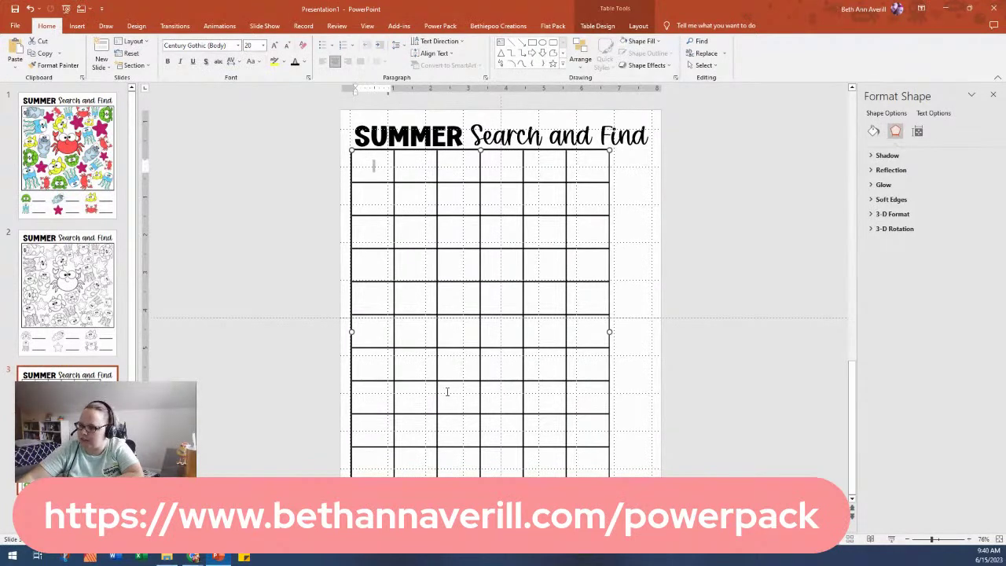
left_click(609, 359)
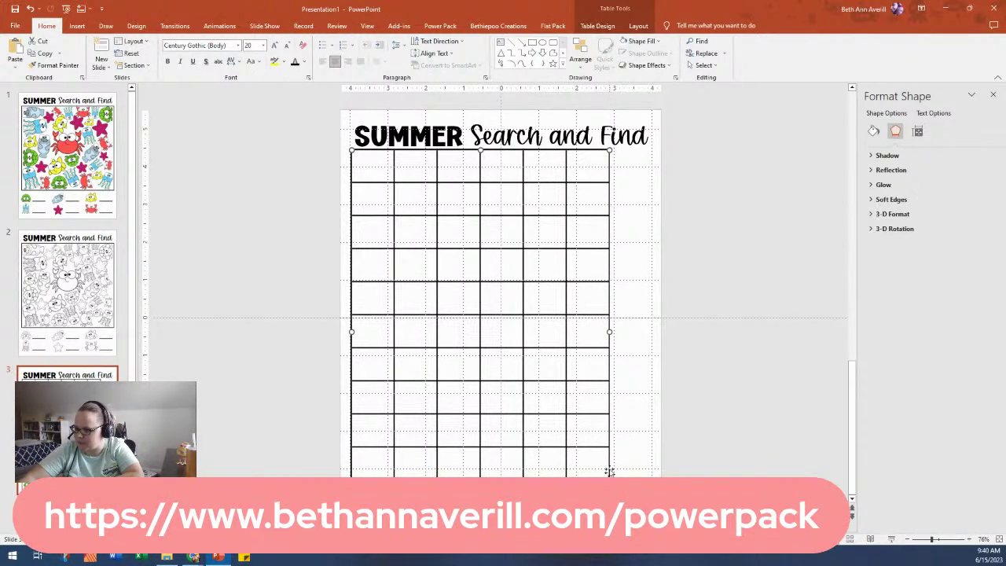
left_click_drag(607, 331, 651, 339)
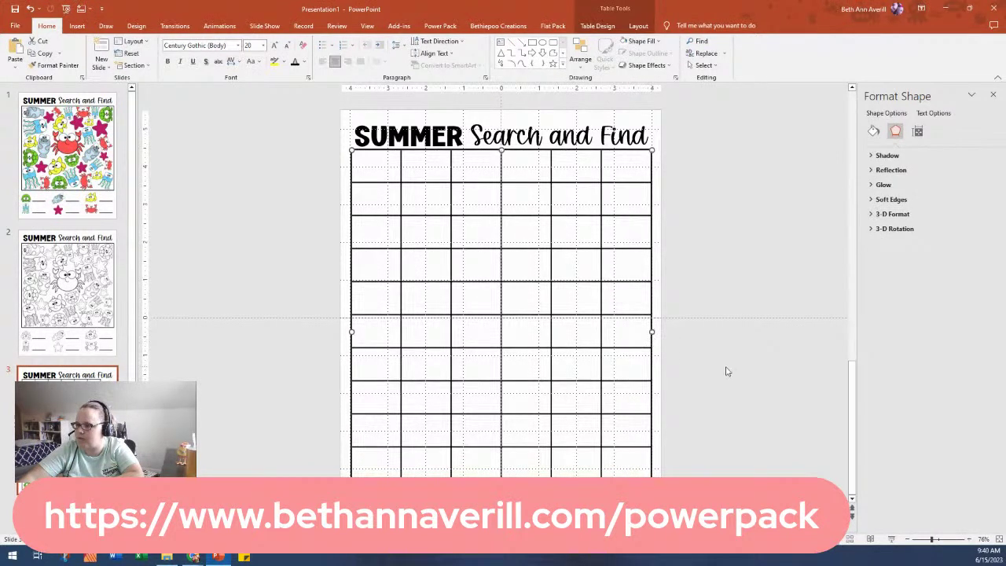
left_click(676, 439)
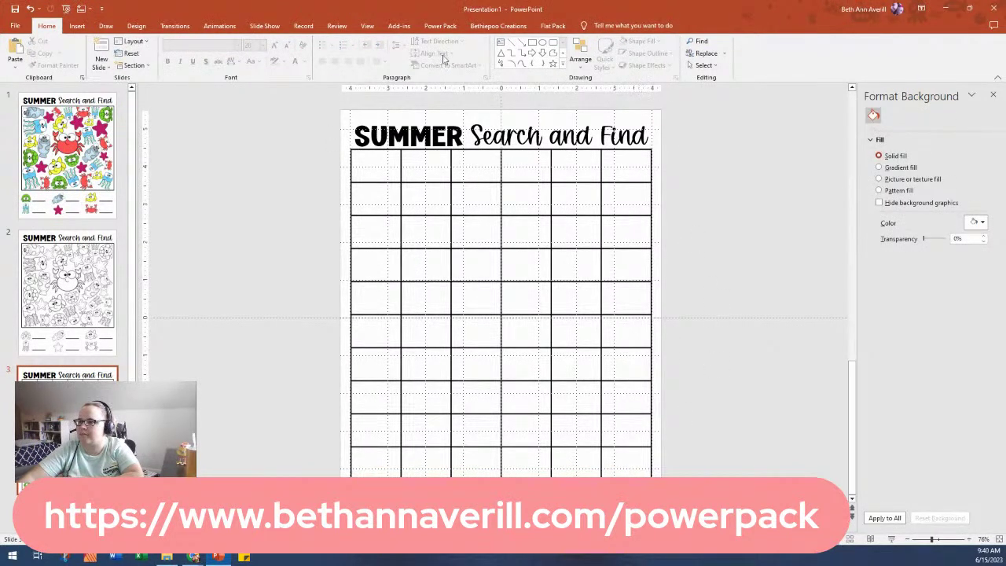
left_click(650, 268)
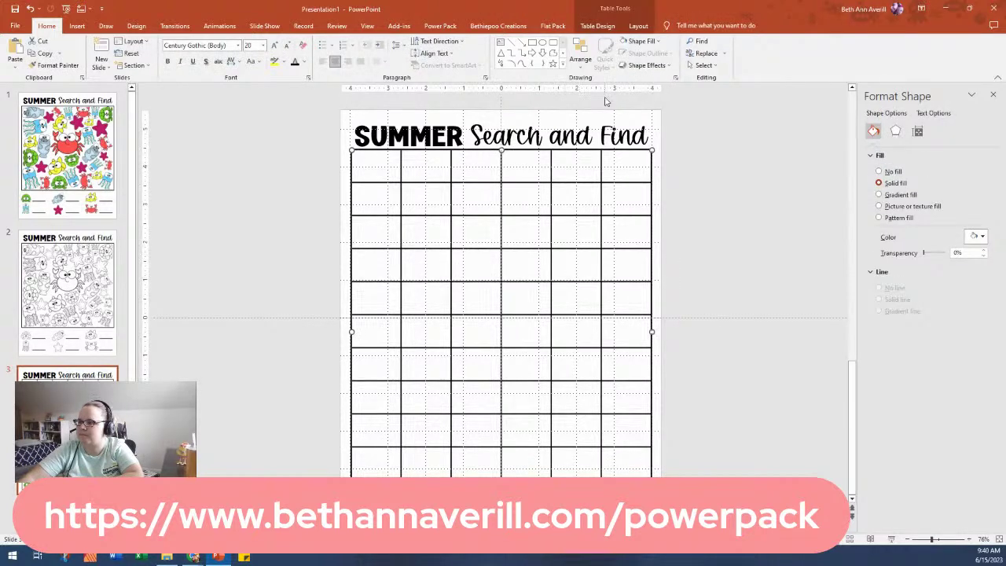
left_click(597, 26)
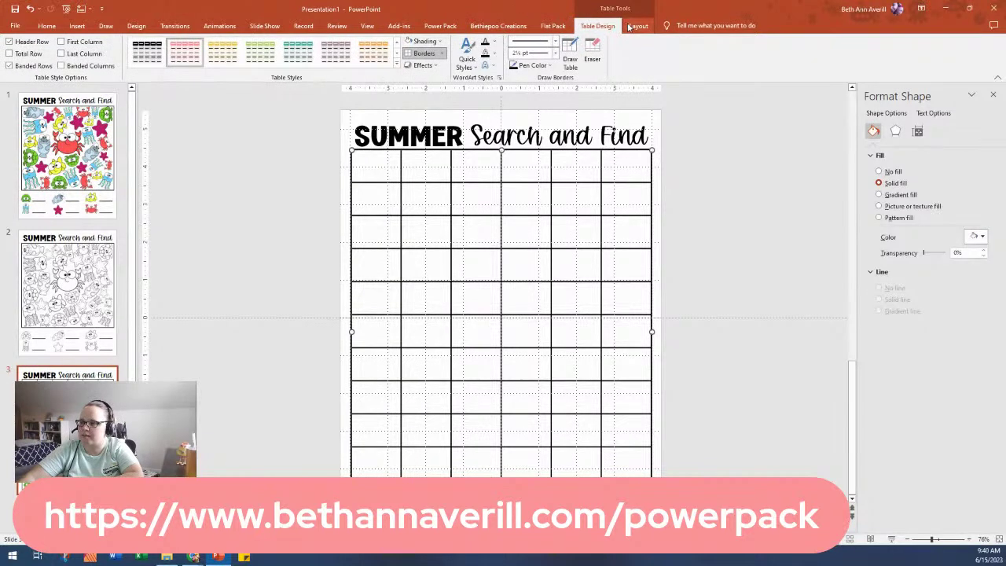
left_click(629, 27)
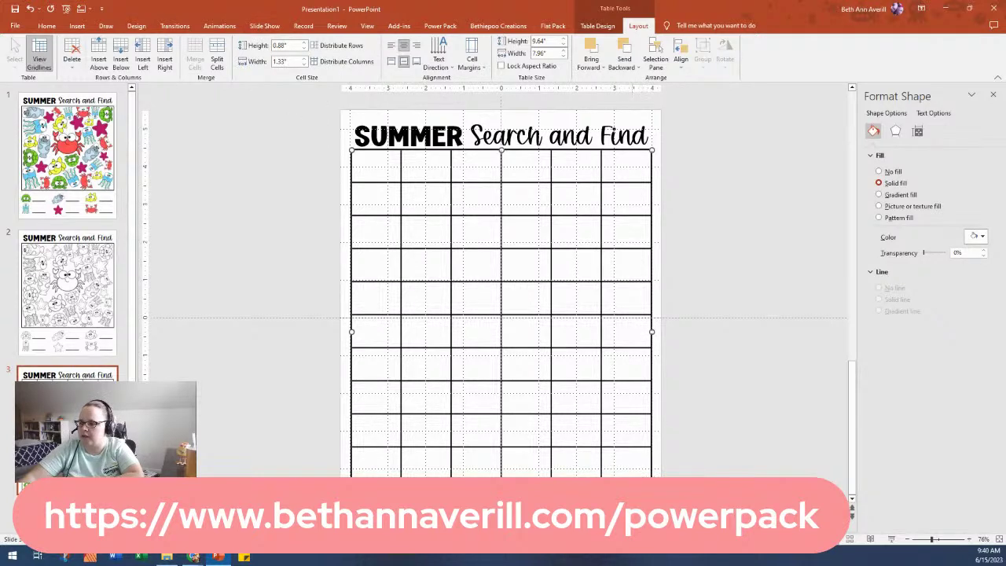
left_click(625, 136)
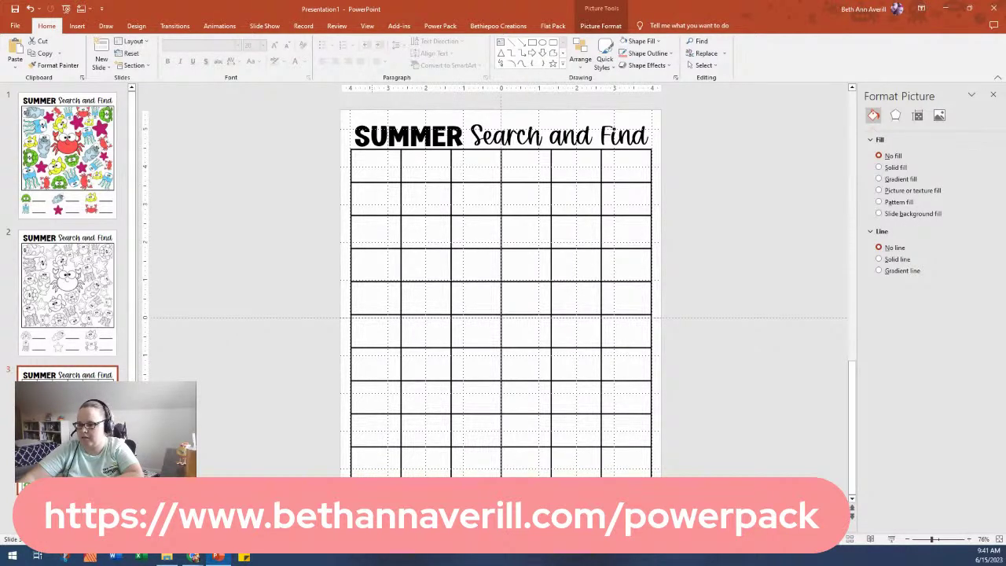
Step: Set the font of all the table's cells to Arial Black
left_click(374, 164)
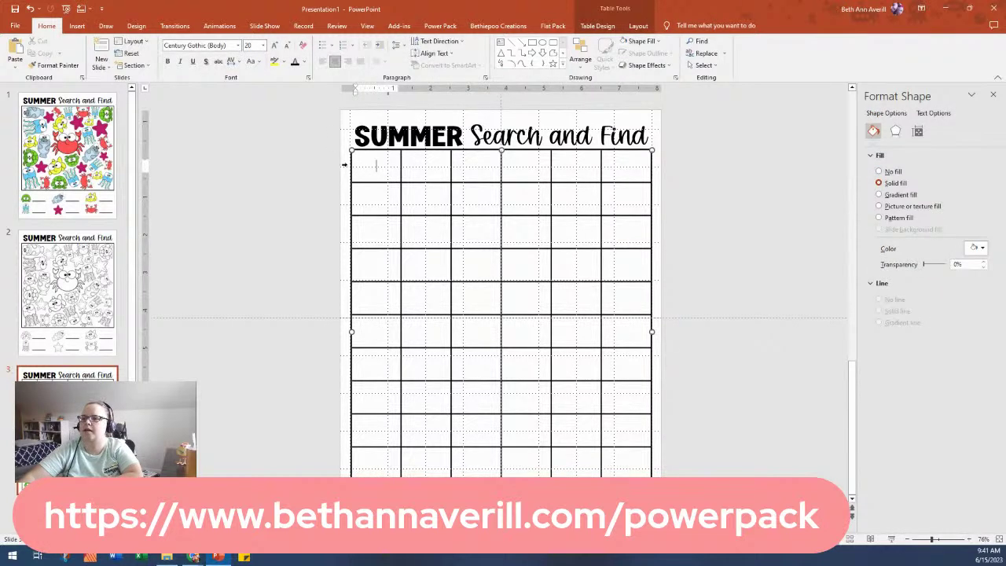
left_click_drag(343, 164, 331, 457)
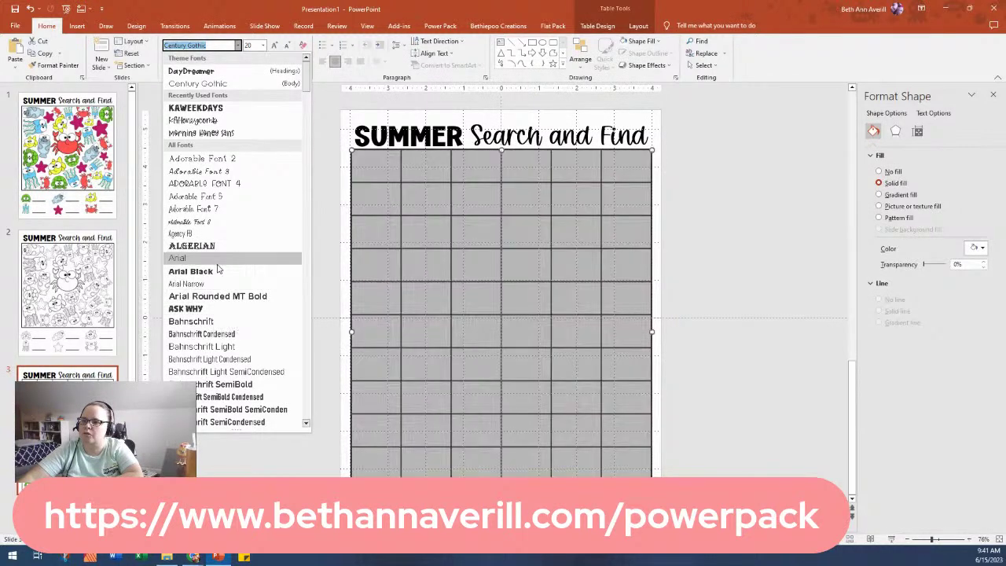
left_click(212, 272)
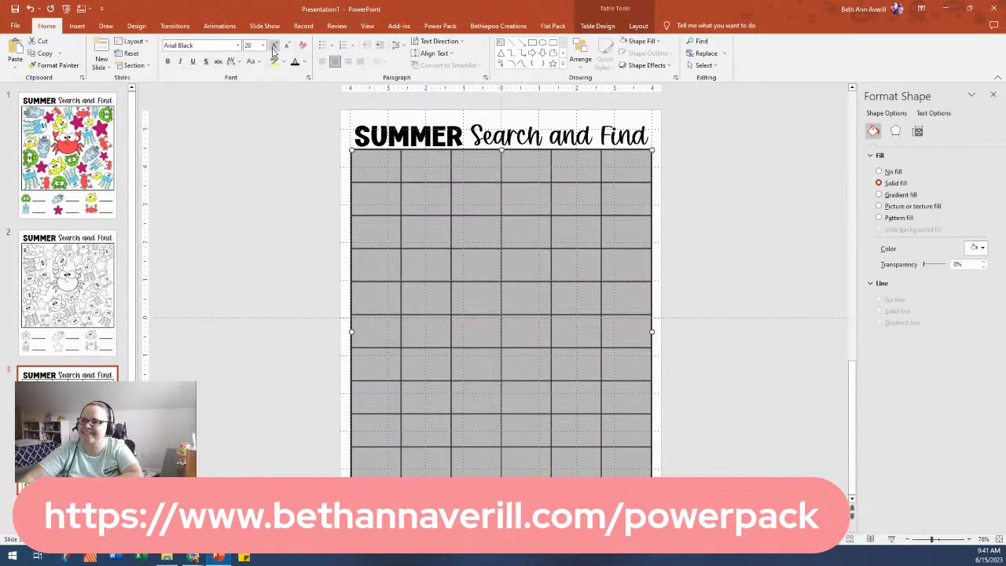
Step: Set the font colour of the selected table cells to grey
left_click(303, 63)
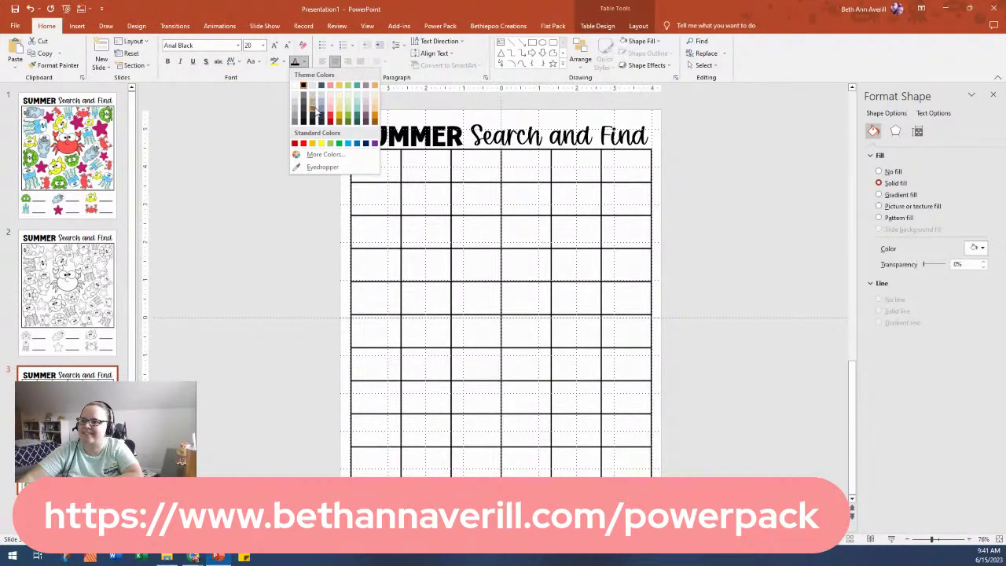
left_click(313, 103)
left_click(285, 192)
Step: Enter 10 in all six cells of the table's first row
left_click(373, 165)
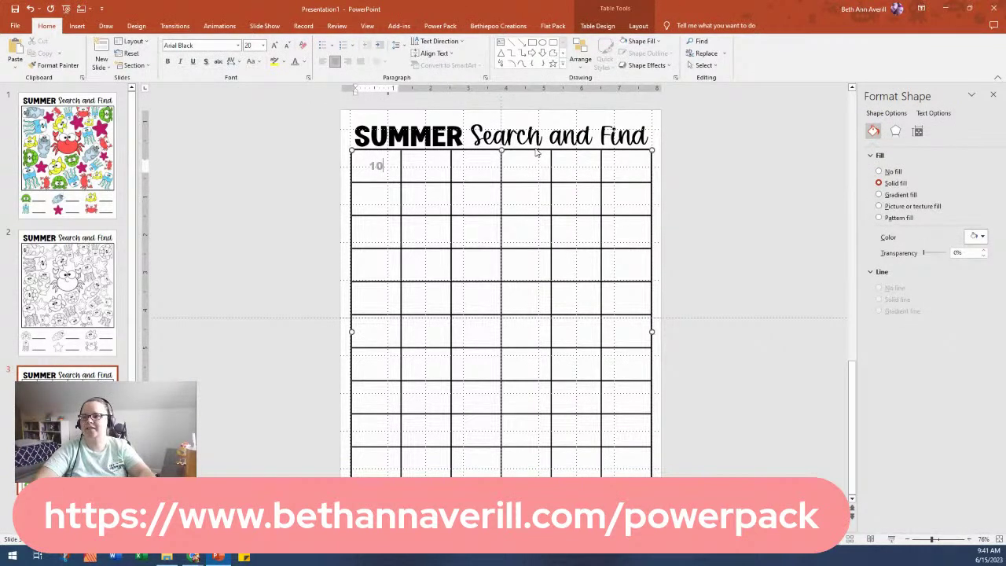
type("10")
key("Tab")
type("10")
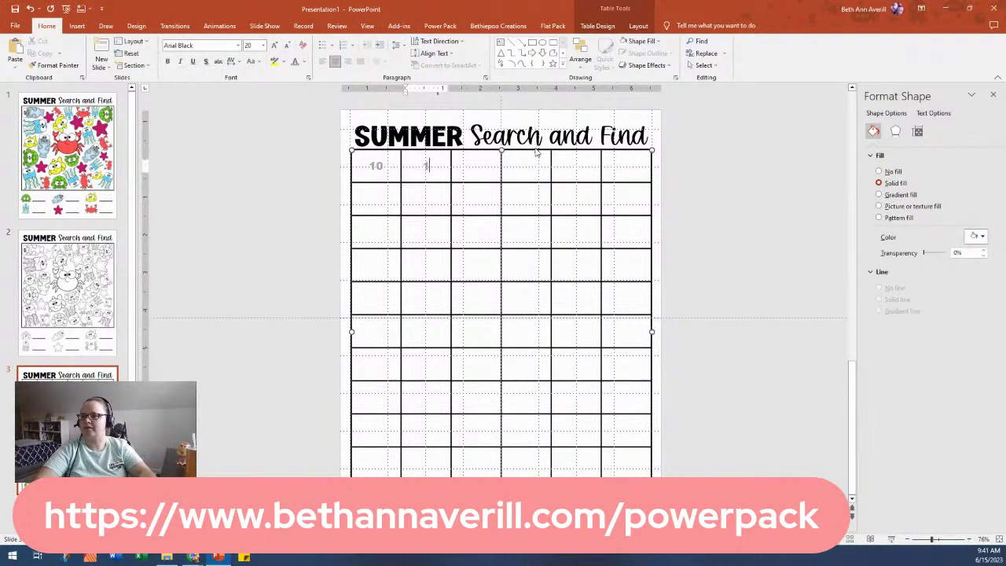
key("Tab")
type("10")
key("Tab")
type("10")
key("Tab")
type("1")
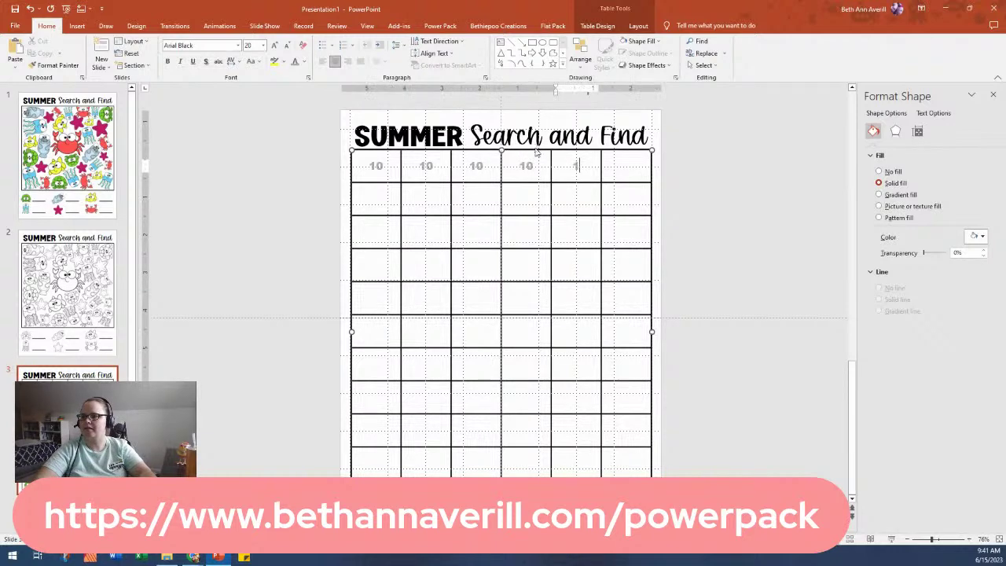
type("01")
key("BackSpace")
key("Tab")
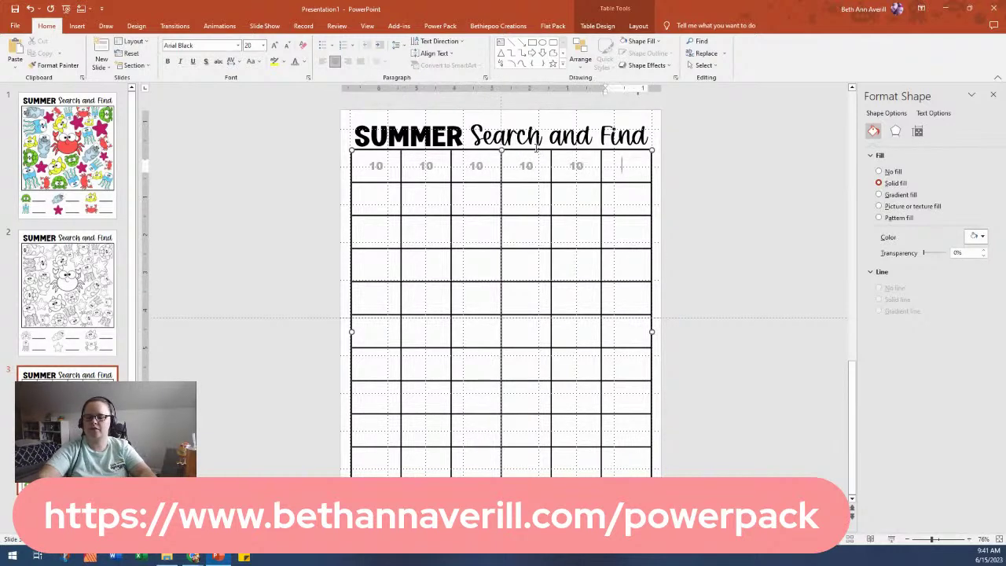
type("10")
key("Tab")
Step: Fill all six cells of the table's second row with 9 and of the third row with 8
type("9")
key("Tab")
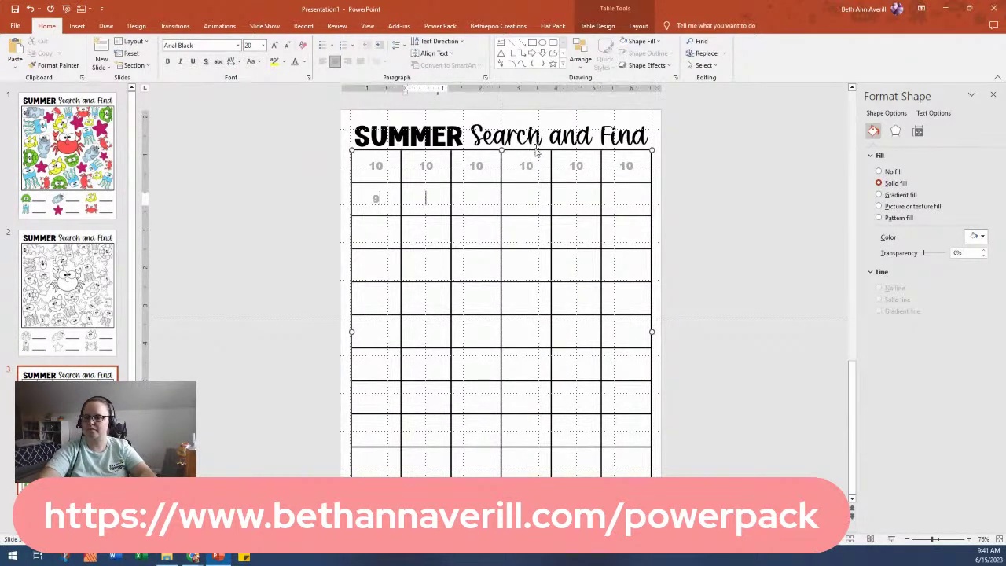
type("9")
key("Tab")
type("9\t9")
key("Tab")
type("9")
key("Tab")
type("9")
key("Tab")
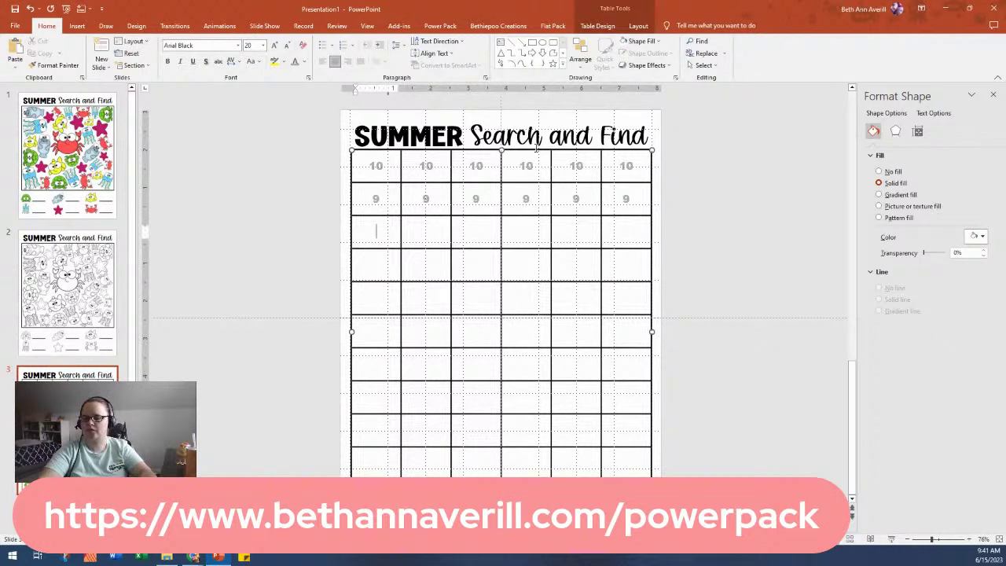
type("8\t8\t8\t8\t8\t8")
key("Tab")
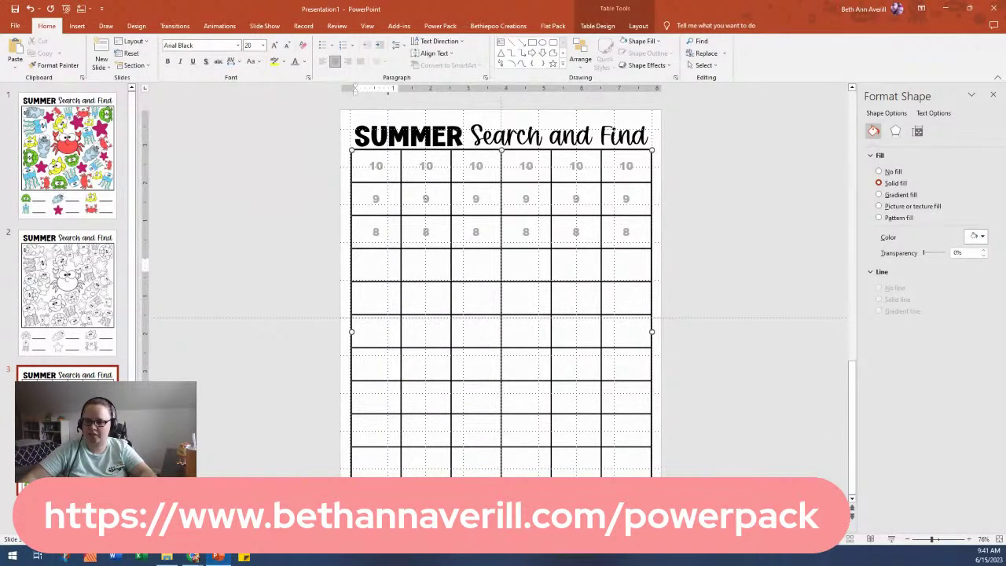
Step: Duplicate the graph slide to make slide 4
right_click(81, 222)
left_click(116, 309)
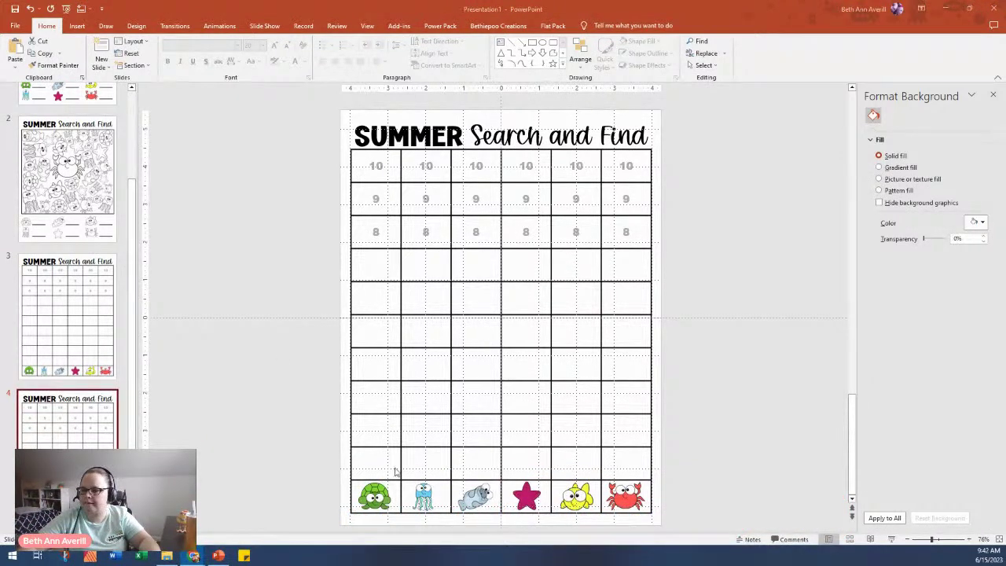
left_click(367, 501)
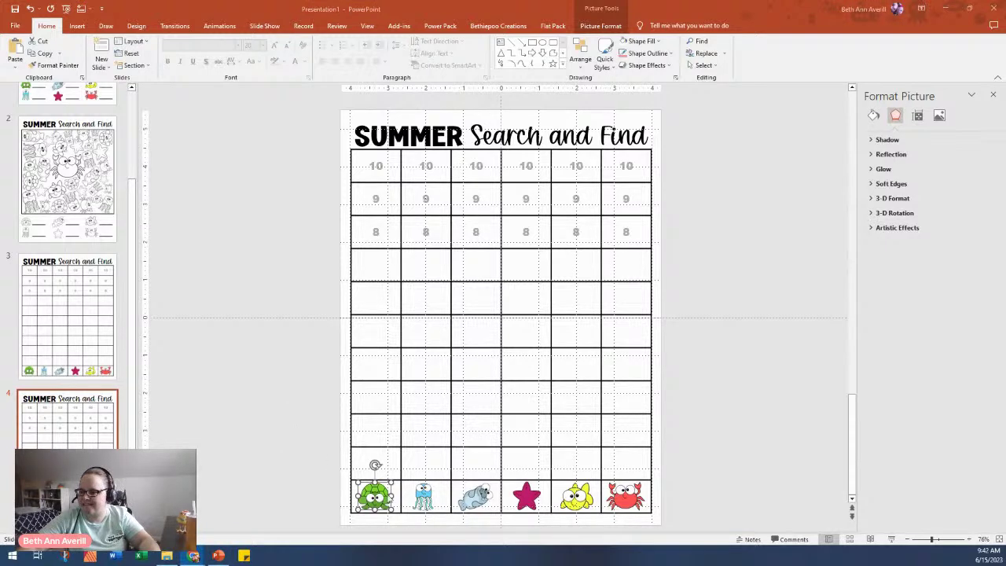
left_click(264, 463)
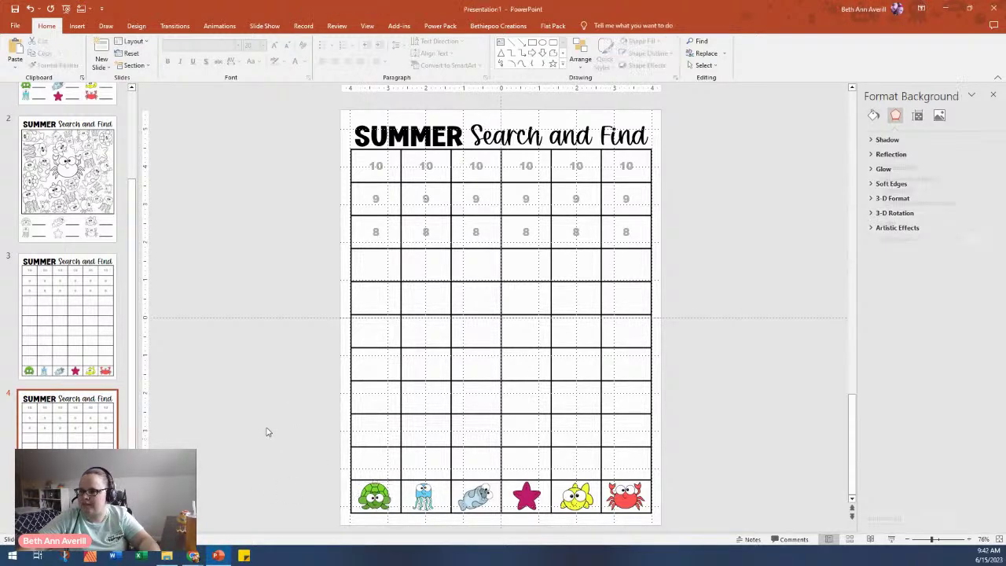
Step: Set the font size of the table's ten rows above the pictures to 44 on slide 4, and return to slide 3
left_click_drag(343, 162, 337, 471)
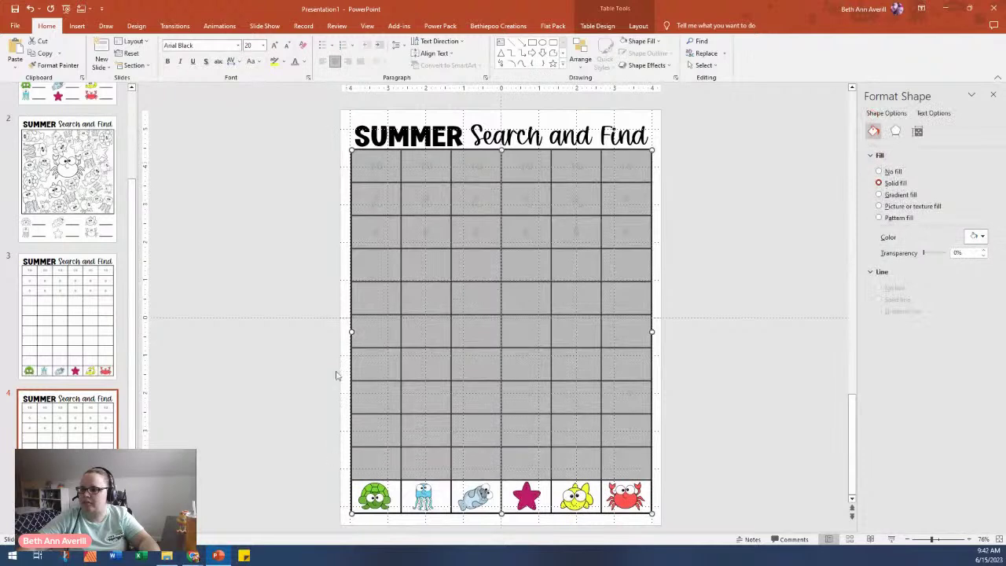
left_click(274, 48)
left_click(274, 48)
left_click(274, 48)
left_click(274, 48)
left_click(274, 48)
left_click(274, 48)
left_click(274, 48)
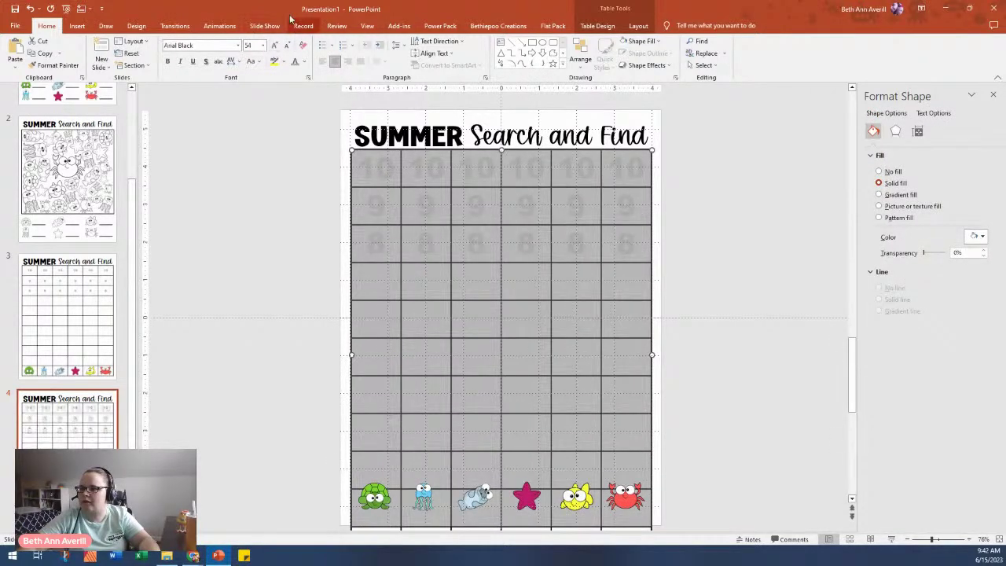
left_click(288, 48)
left_click(288, 48)
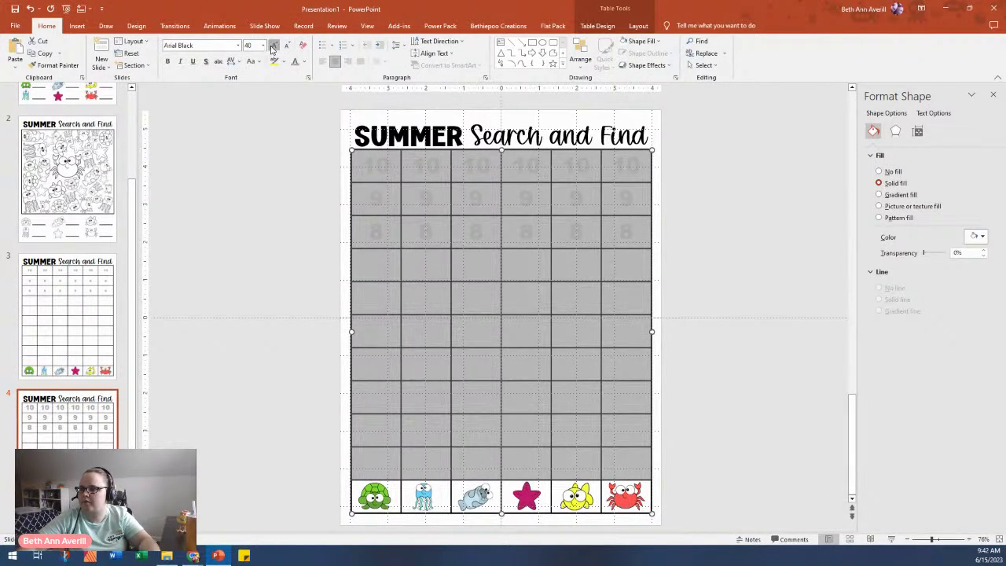
left_click(713, 282)
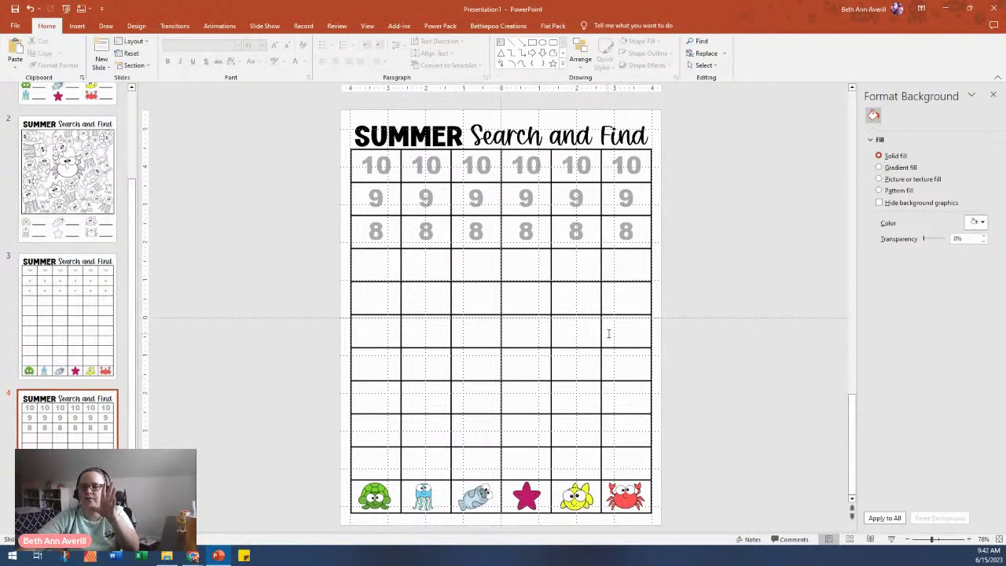
left_click(389, 265)
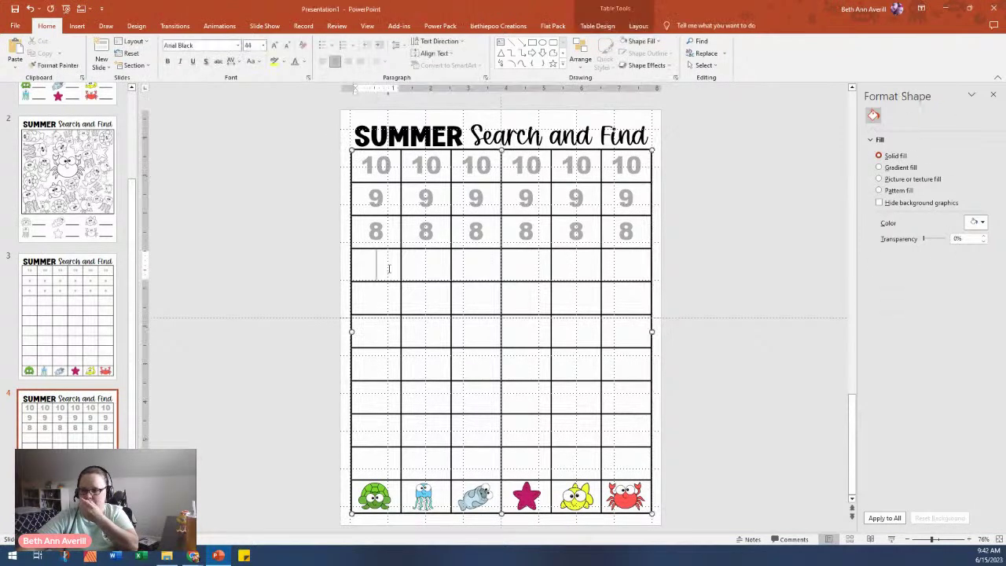
left_click(87, 322)
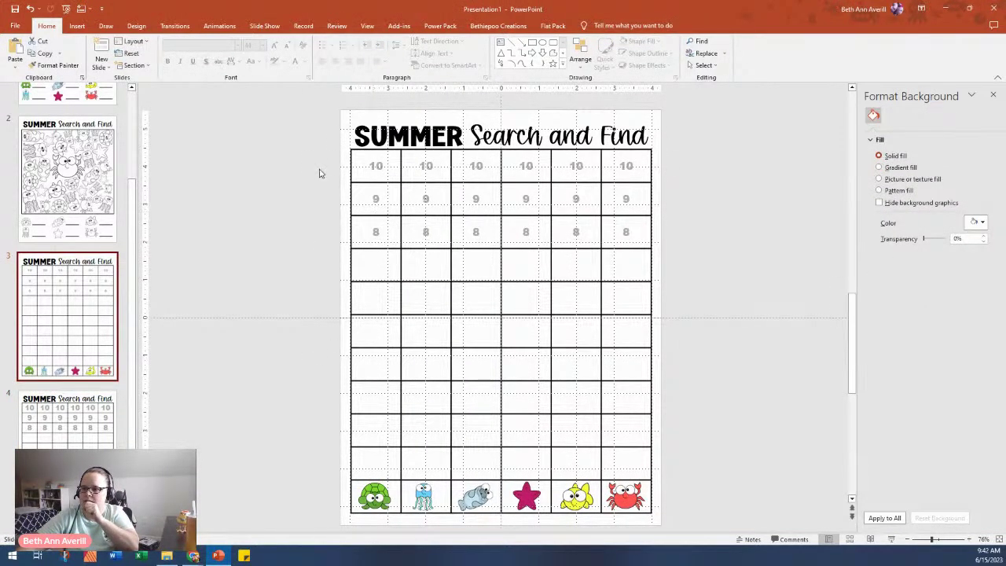
Step: Try to clear the numbers on slide 3 by deleting the table's first three rows as a block, and undo it
left_click_drag(346, 161, 343, 236)
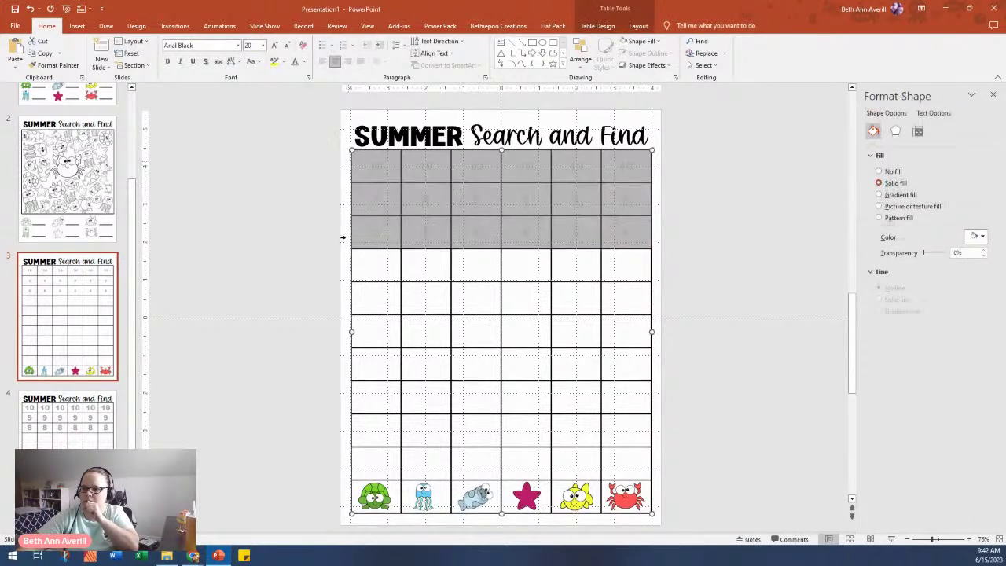
key("BackSpace")
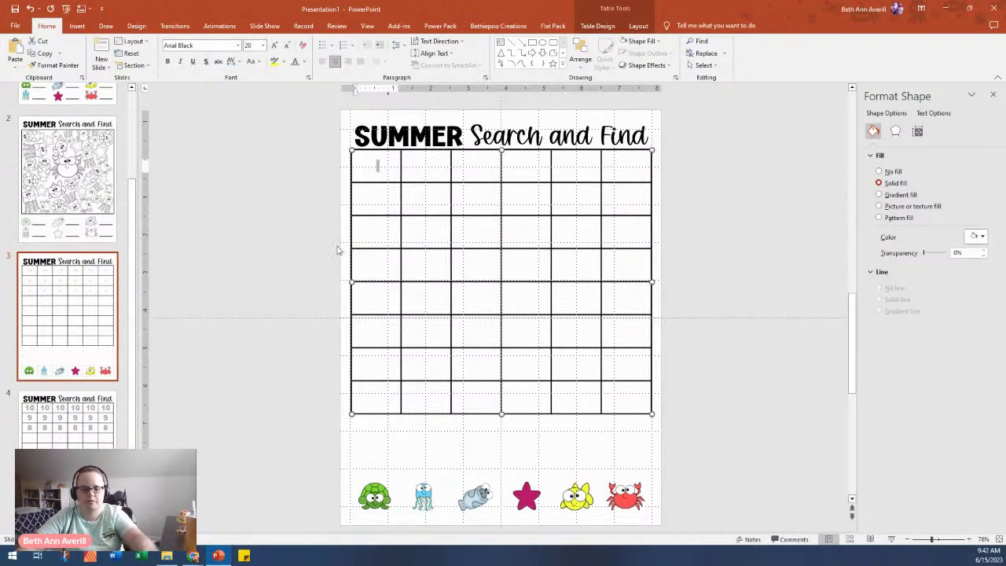
key("ctrl+z")
left_click(333, 233)
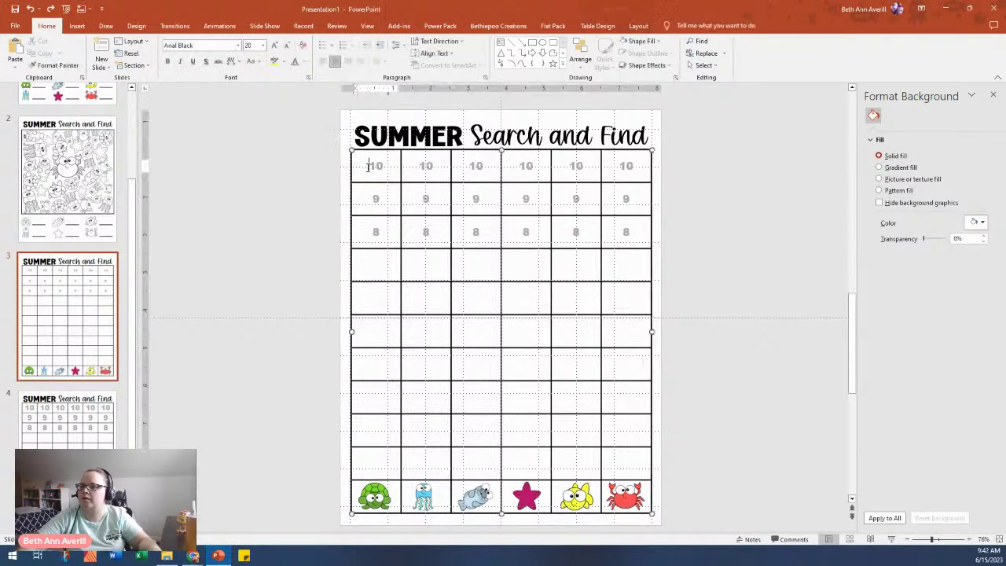
left_click_drag(369, 166, 629, 235)
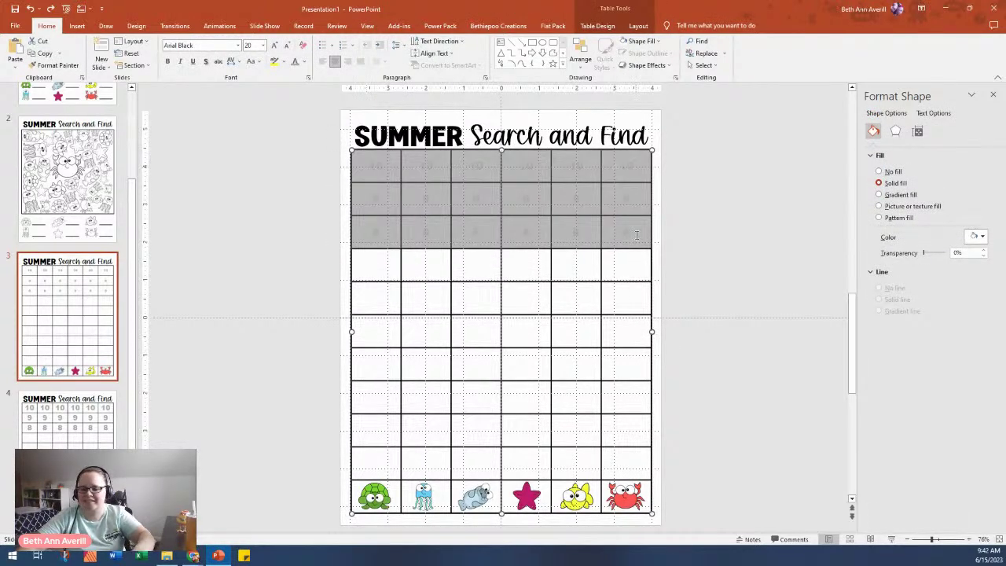
key("BackSpace")
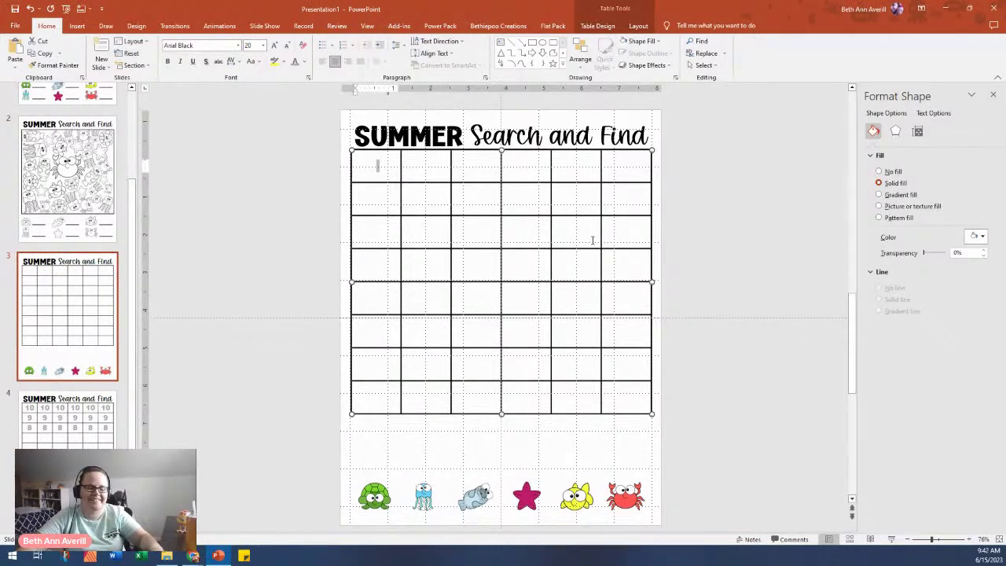
key("ctrl+z")
left_click(575, 223)
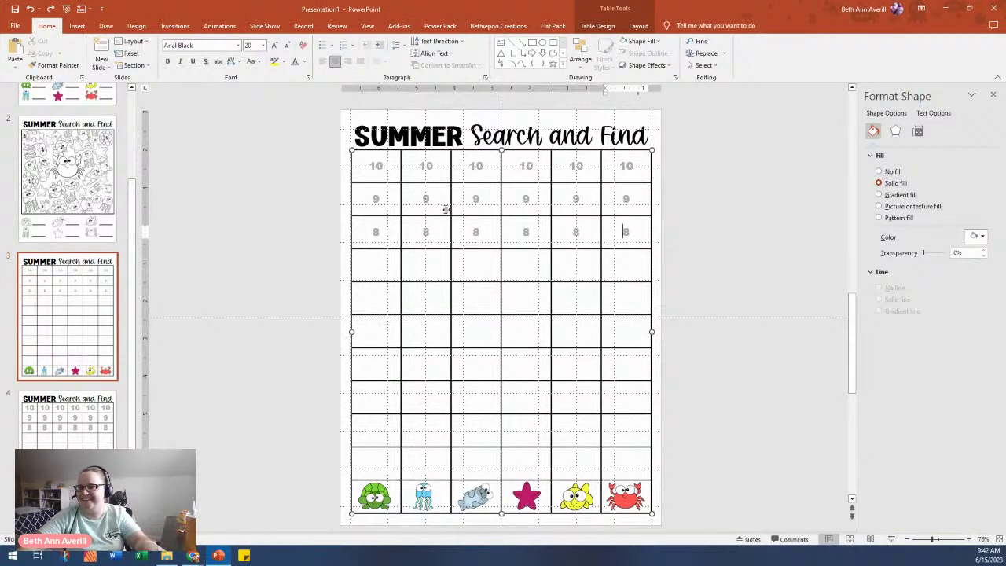
Step: Clear the numbers 10, 9 and 8 cell by cell from the first three table rows on slide 3
double_click(380, 167)
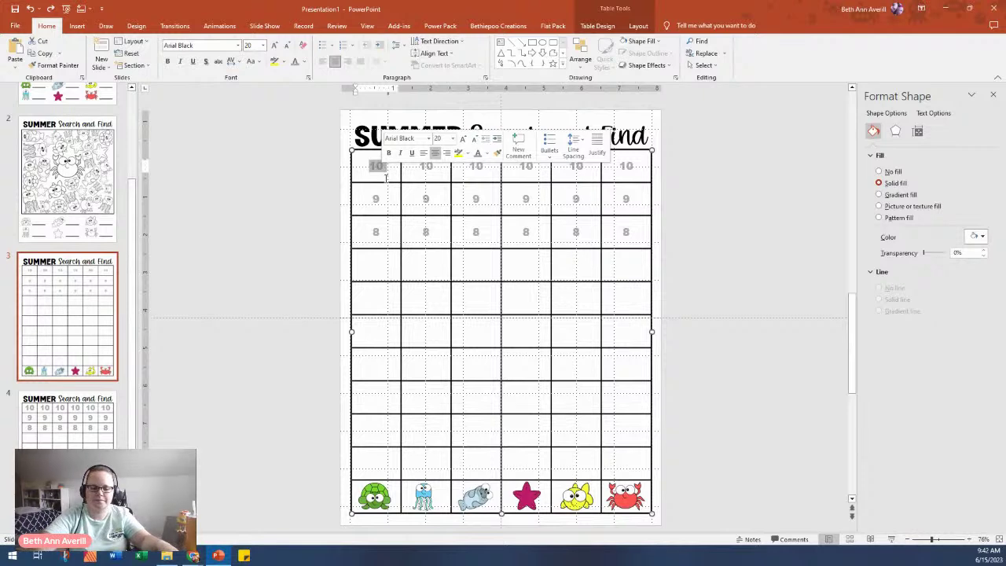
key("Delete")
key("Tab")
key("Delete")
key("Tab")
key("Delete")
key("Tab")
key("Delete")
key("Tab")
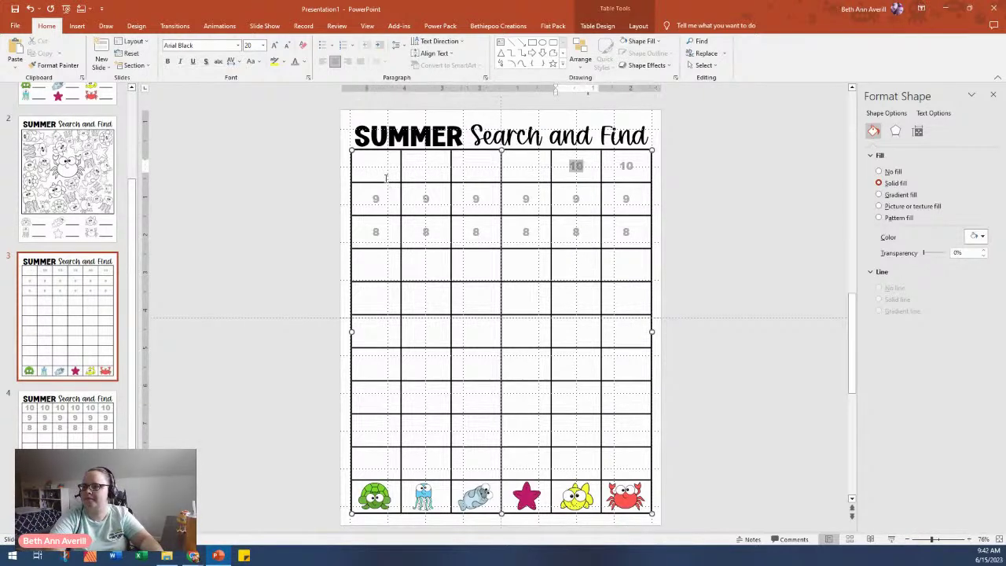
key("Delete")
key("Tab")
key("Delete")
key("Tab")
key("Delete")
key("Tab")
key("Delete")
key("Tab")
key("Delete")
key("Tab")
key("Delete")
key("Tab")
key("Delete")
key("Tab")
key("Delete")
key("Tab")
key("Delete")
key("Tab")
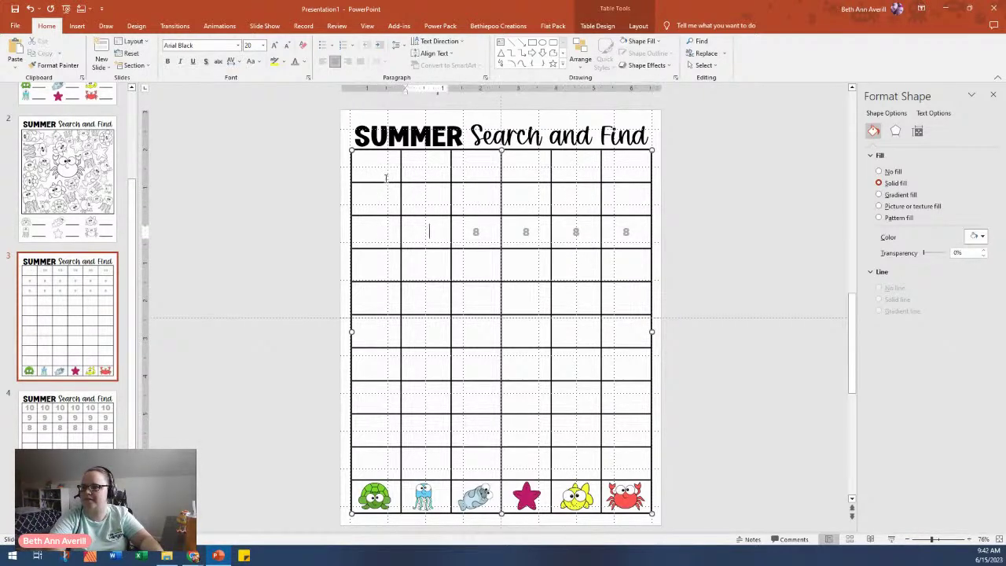
key("Delete")
key("Tab")
key("Delete")
key("Tab")
key("Delete")
key("Tab")
key("Delete")
key("Tab")
key("Delete")
key("Tab")
key("Delete")
key("Tab")
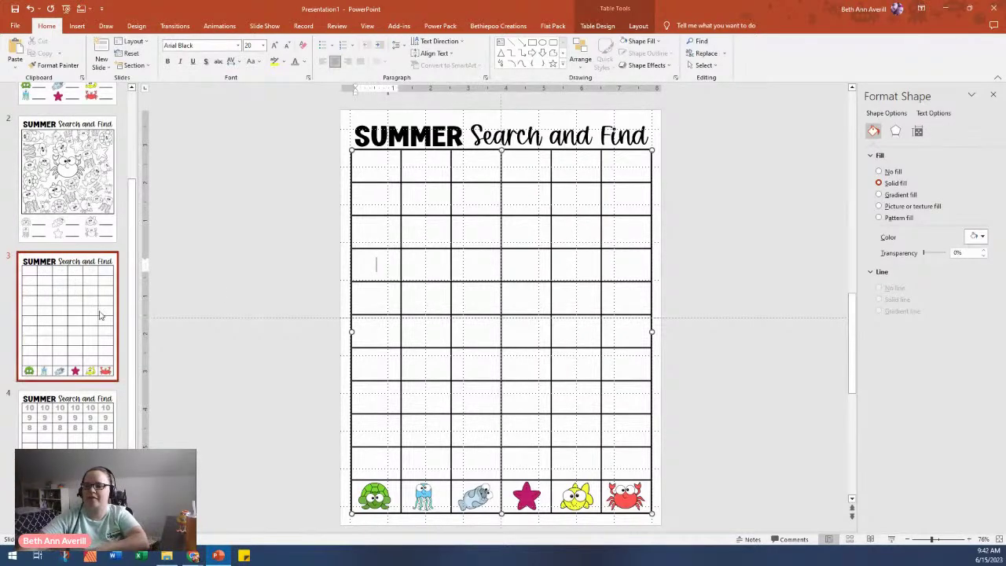
Step: Shade the jellyfish column of slide 3's table light grey
left_click(99, 311)
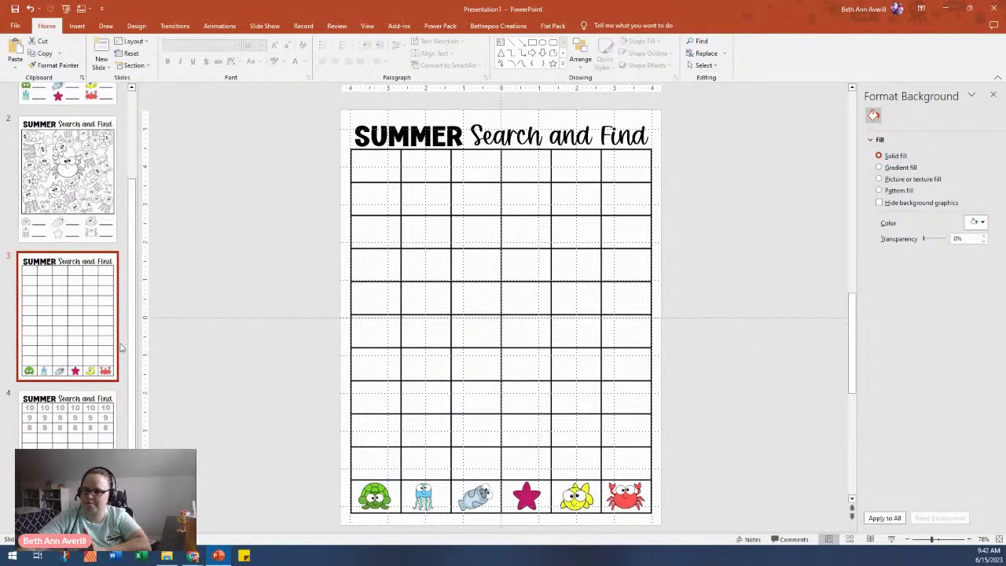
left_click(427, 519)
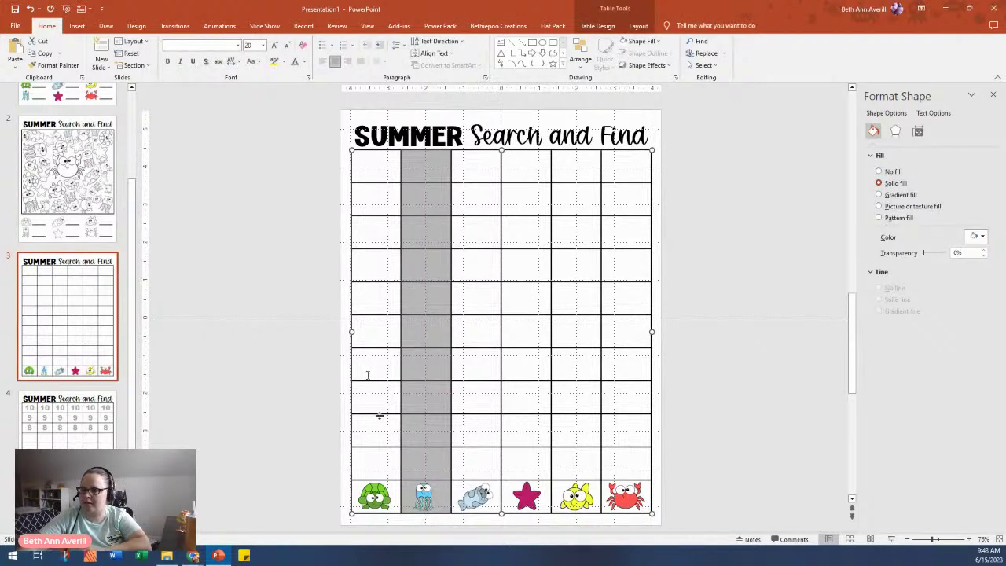
left_click(597, 26)
left_click(425, 41)
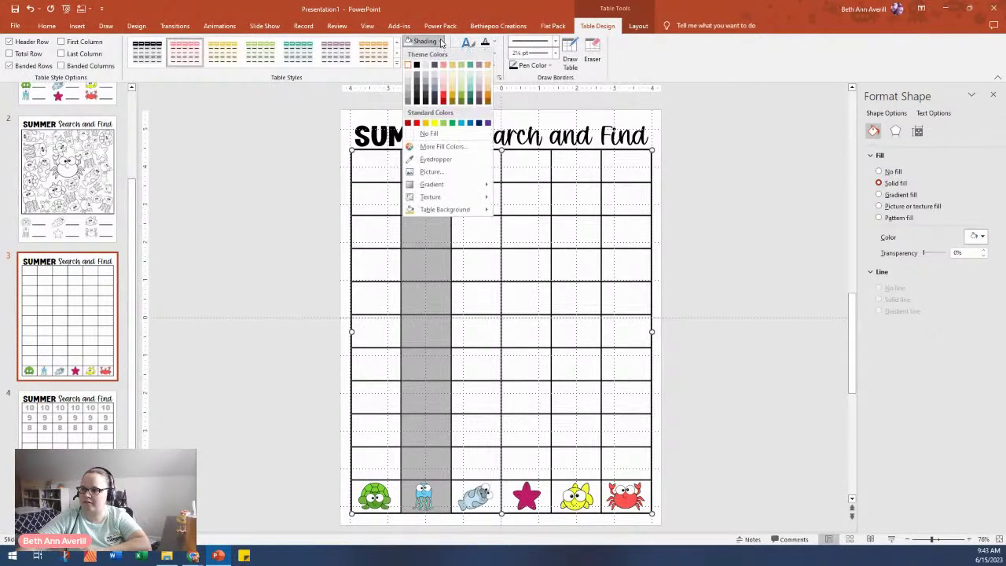
left_click(430, 72)
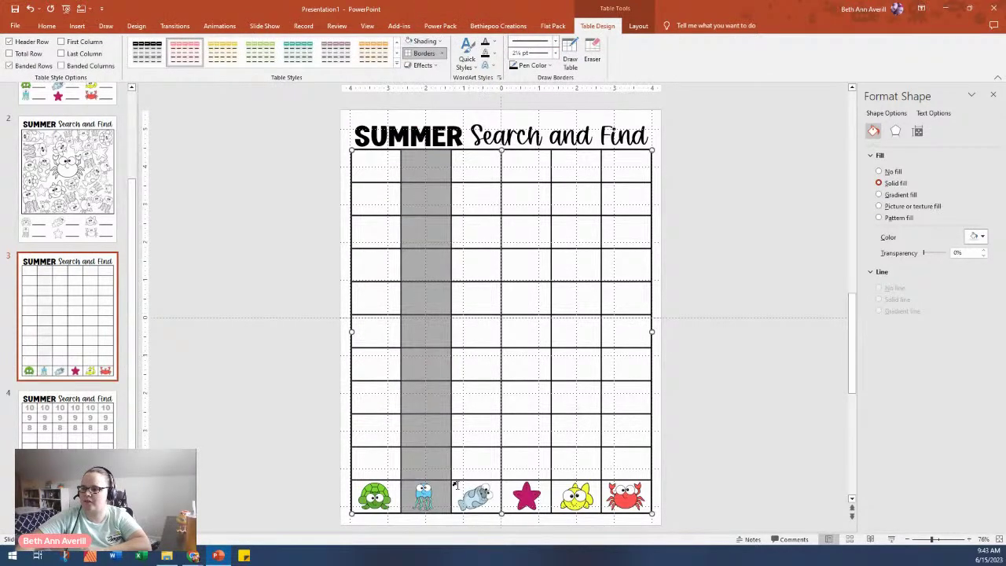
Step: Shade the starfish column of the table with the same light grey
left_click(526, 523)
left_click_drag(526, 499, 526, 165)
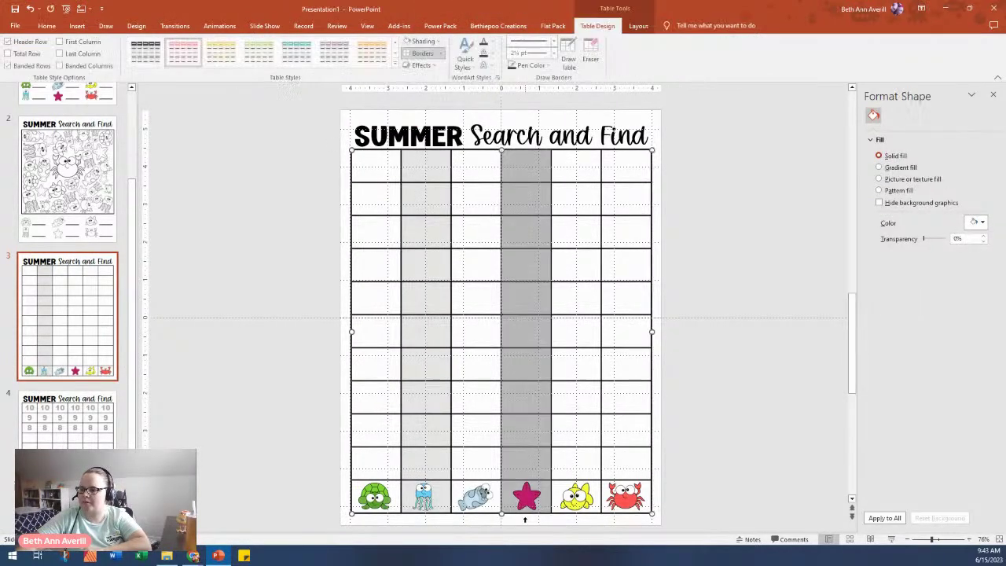
left_click(437, 41)
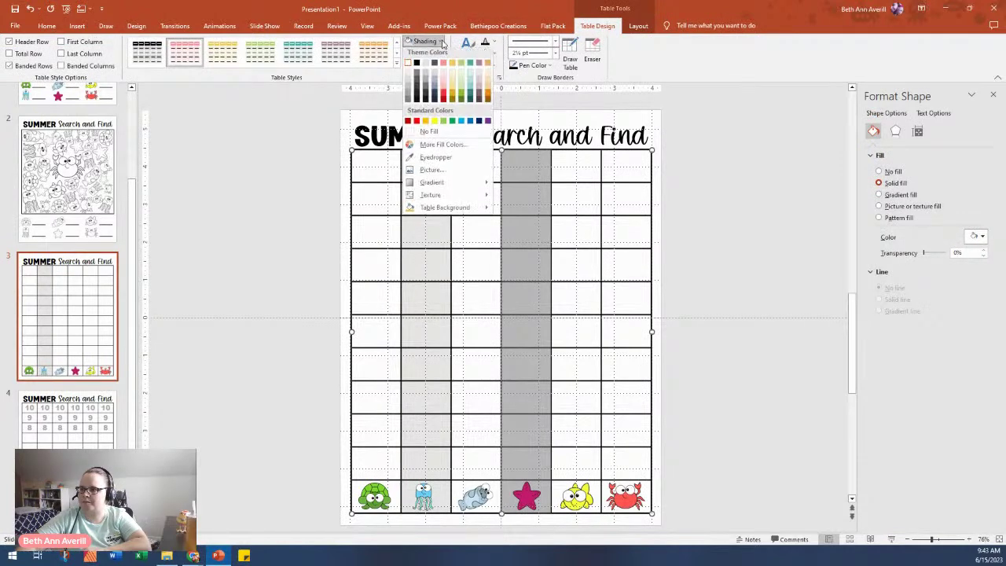
left_click(418, 72)
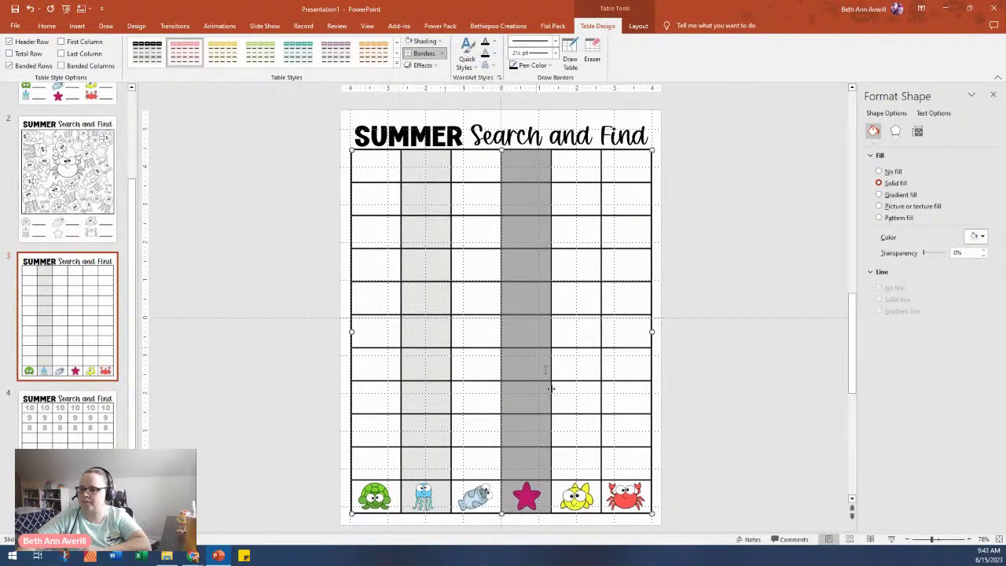
Step: Shade the crab column of slide 3's table with the same light grey as the other shaded columns
left_click(617, 518)
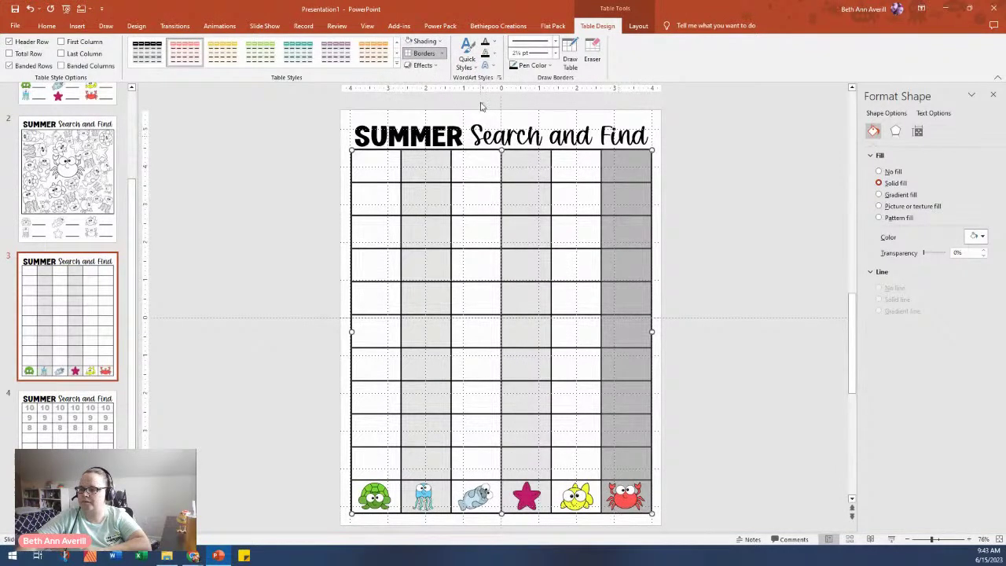
left_click(422, 41)
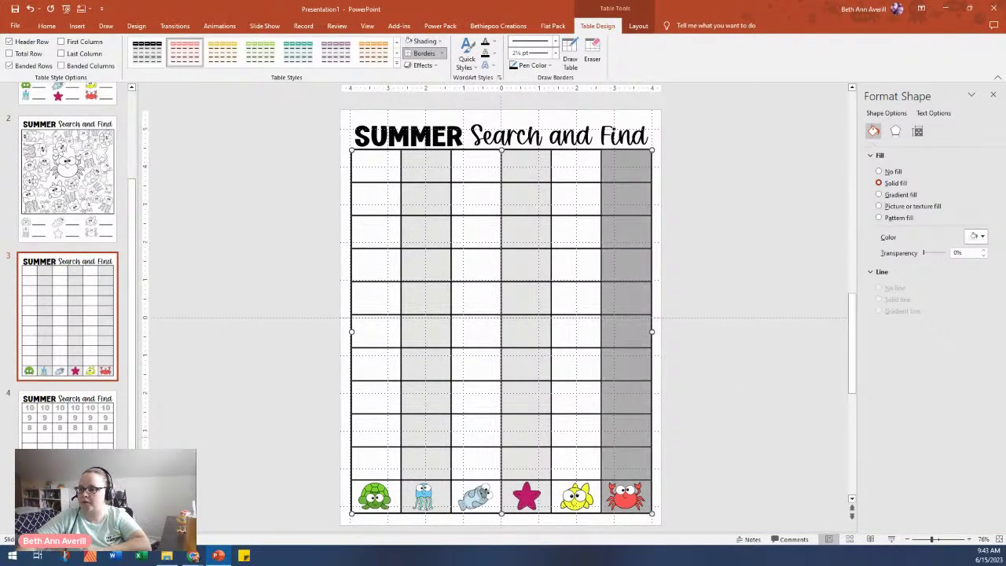
Step: Fill the crab column with red sampled from the crab picture and set the fill's transparency to 67%
left_click(441, 41)
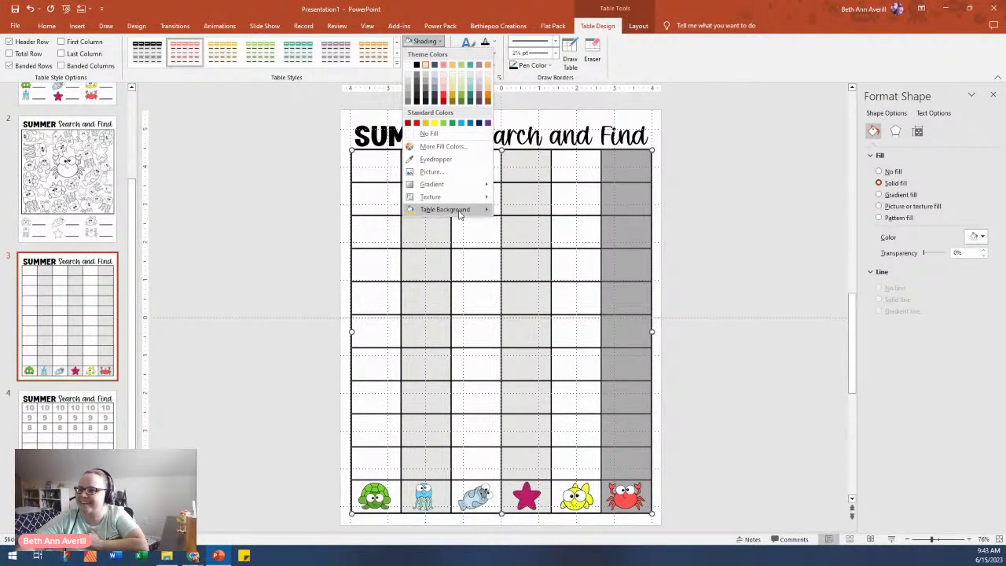
left_click(436, 159)
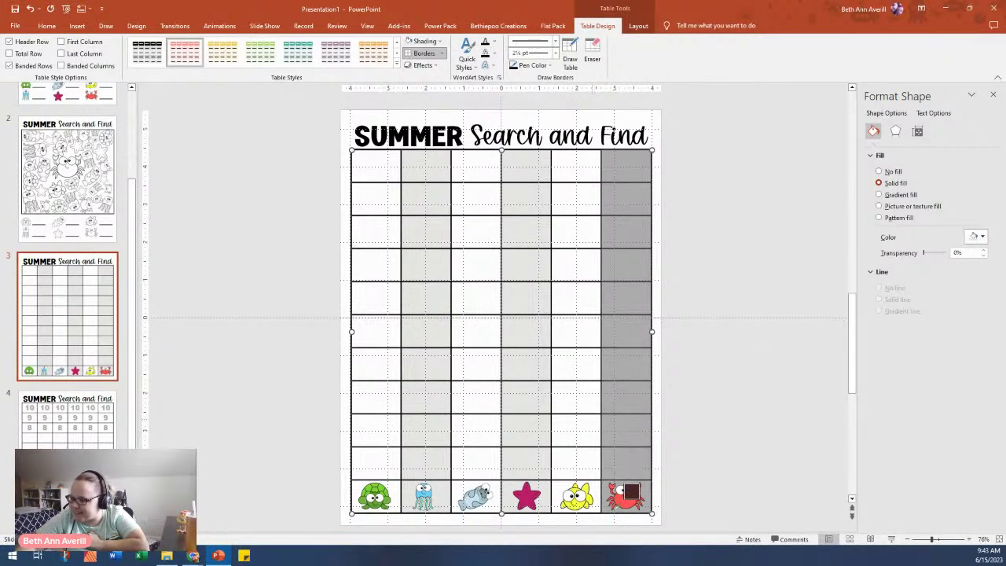
left_click(633, 492)
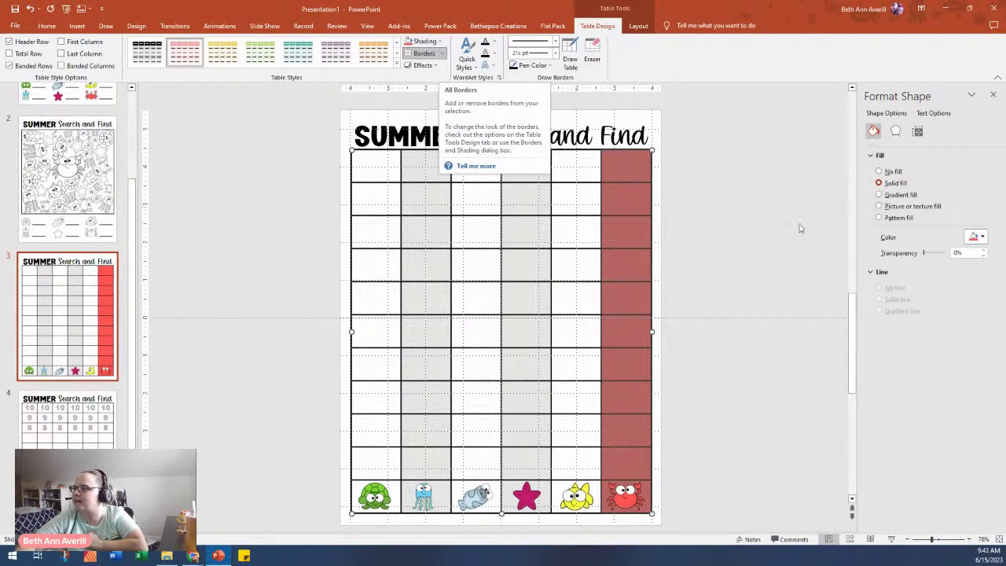
left_click_drag(924, 254, 939, 258)
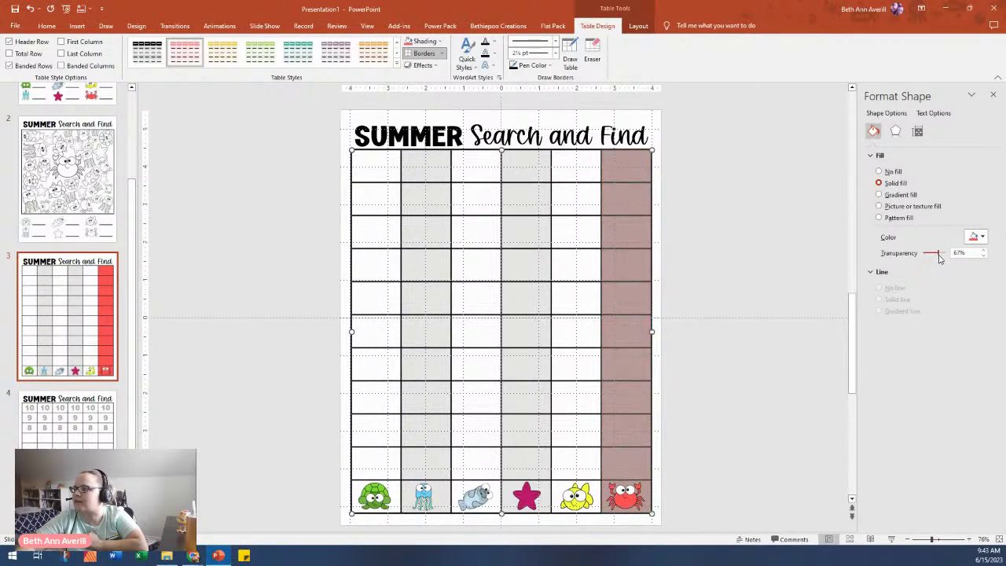
left_click(766, 385)
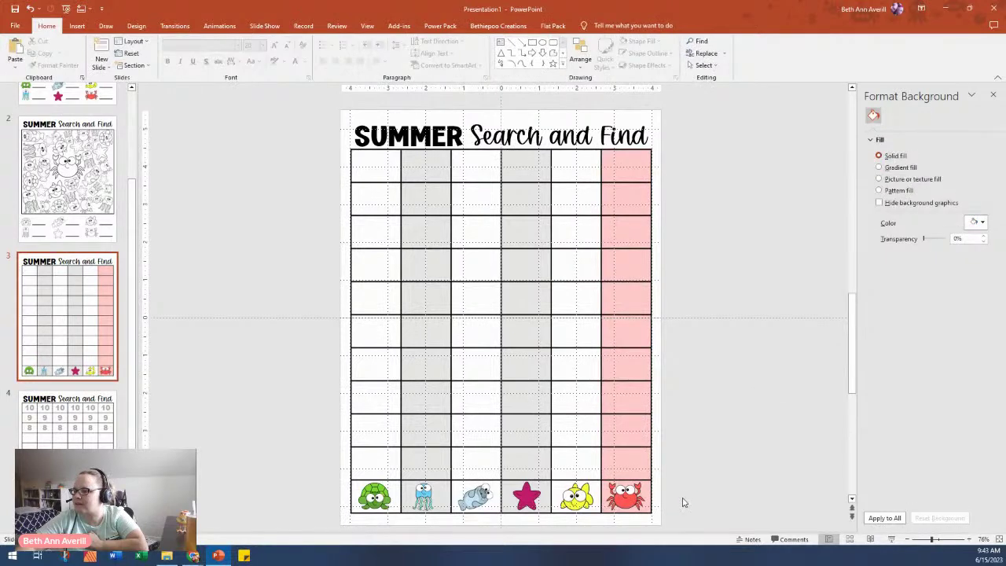
Step: Fill the whole table on slide 3 with white at 70% transparency
left_click(651, 510)
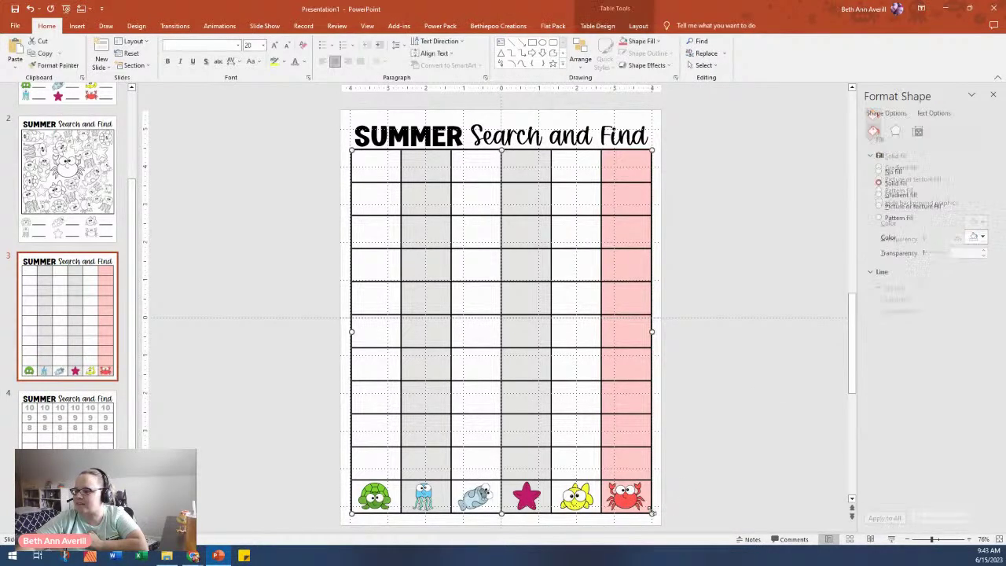
left_click(984, 238)
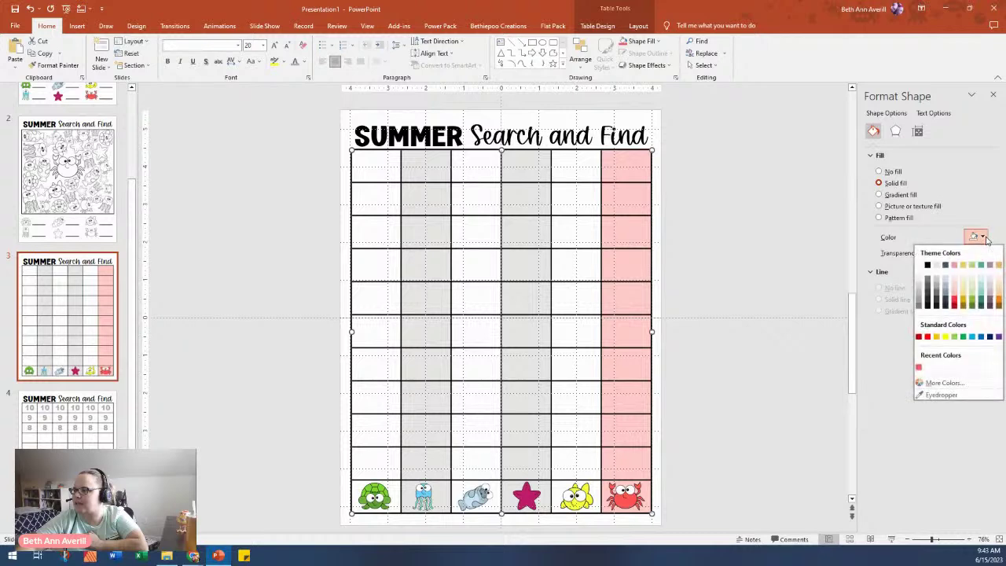
left_click(920, 266)
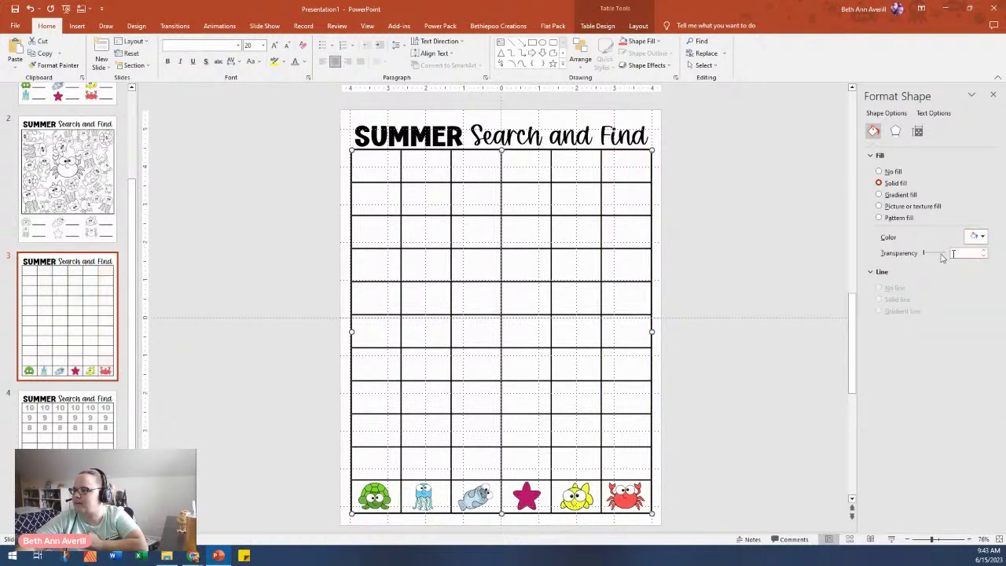
left_click_drag(925, 257, 929, 257)
left_click_drag(940, 259, 935, 259)
left_click(701, 453)
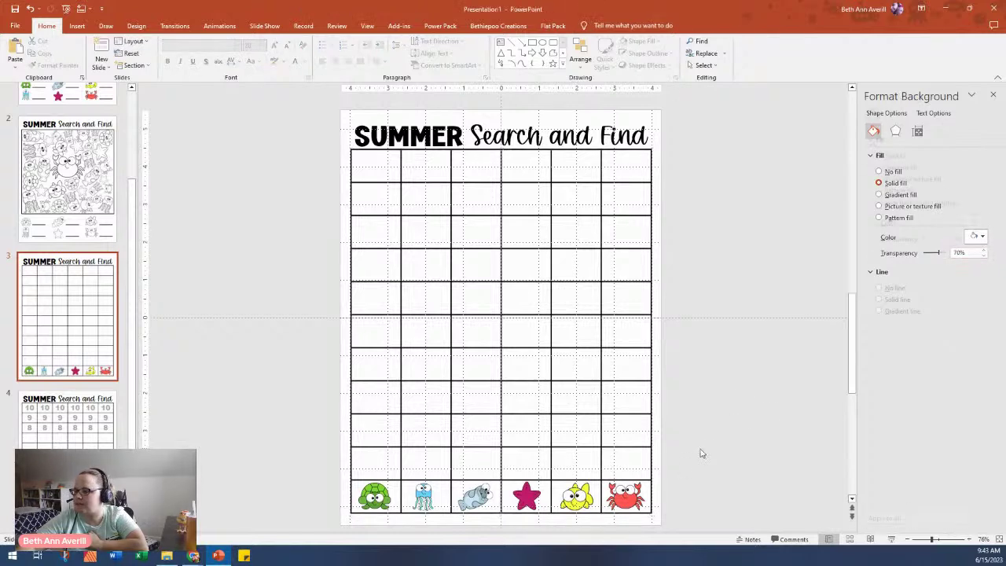
Step: Fill the crab column with the recently used red, keeping the 70% transparency
left_click(620, 518)
left_click(978, 237)
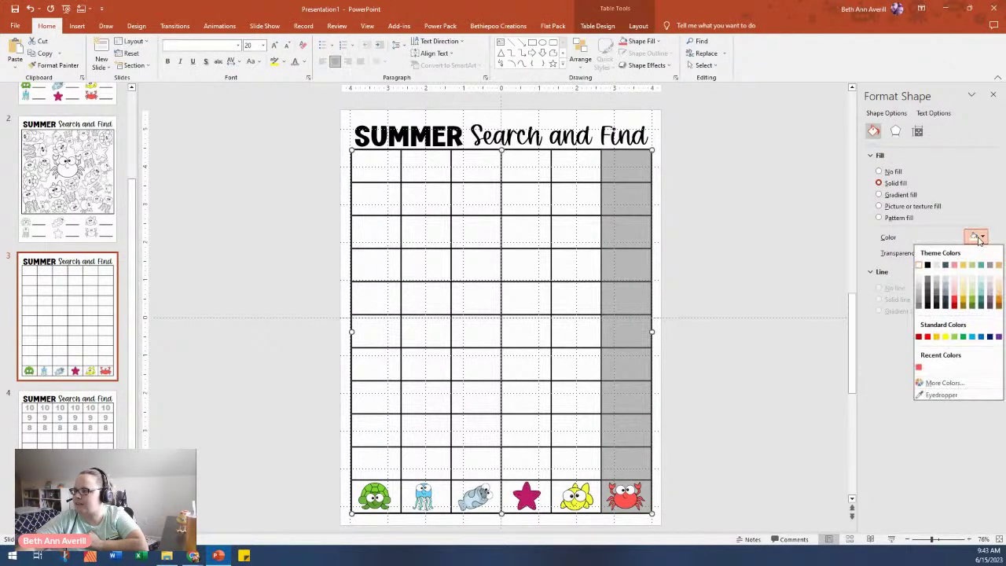
left_click(917, 366)
left_click(750, 400)
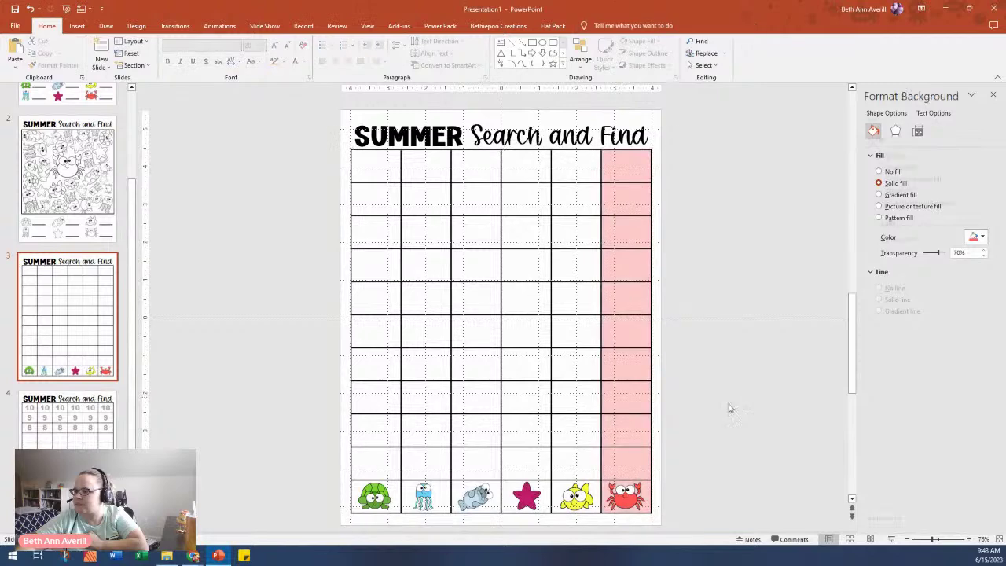
Step: Fill the yellow fish column with yellow sampled from the fish picture using the Eyedropper
left_click(583, 521)
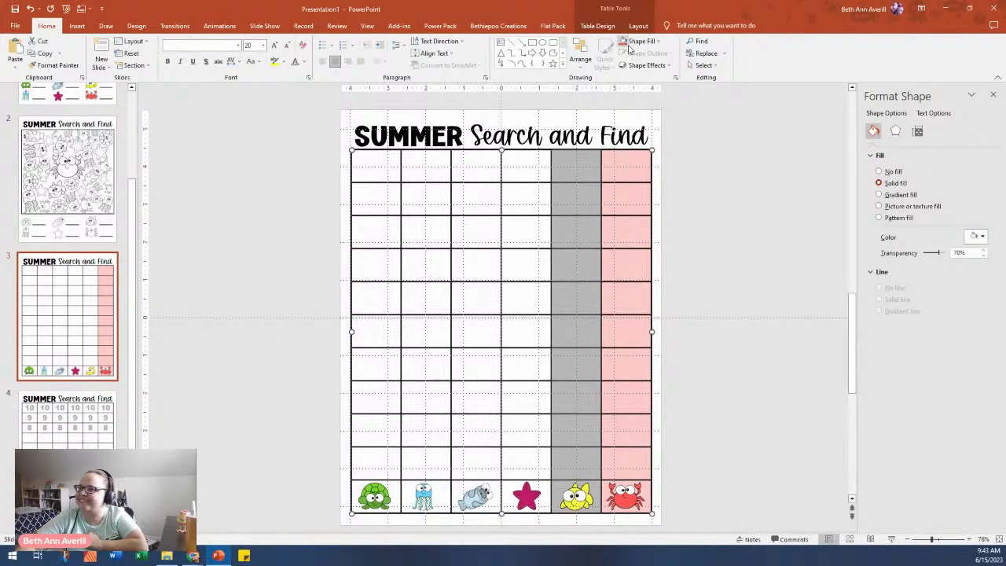
left_click(655, 44)
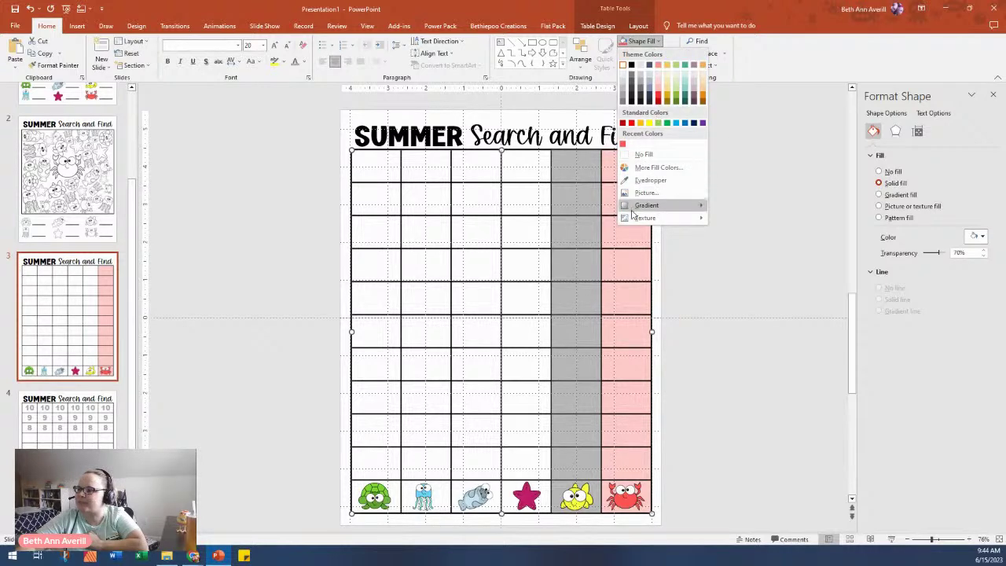
left_click(648, 181)
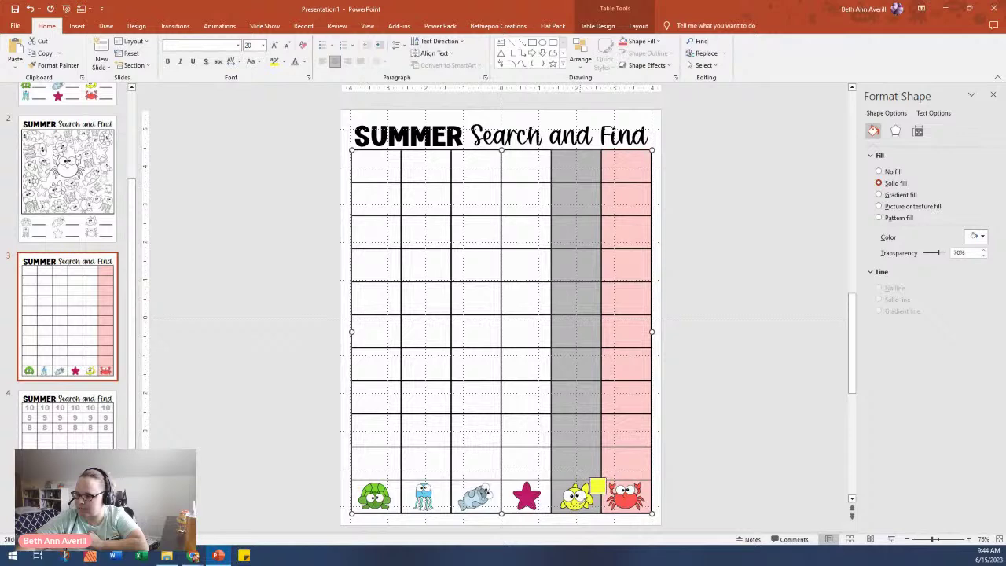
left_click(585, 498)
left_click(542, 523)
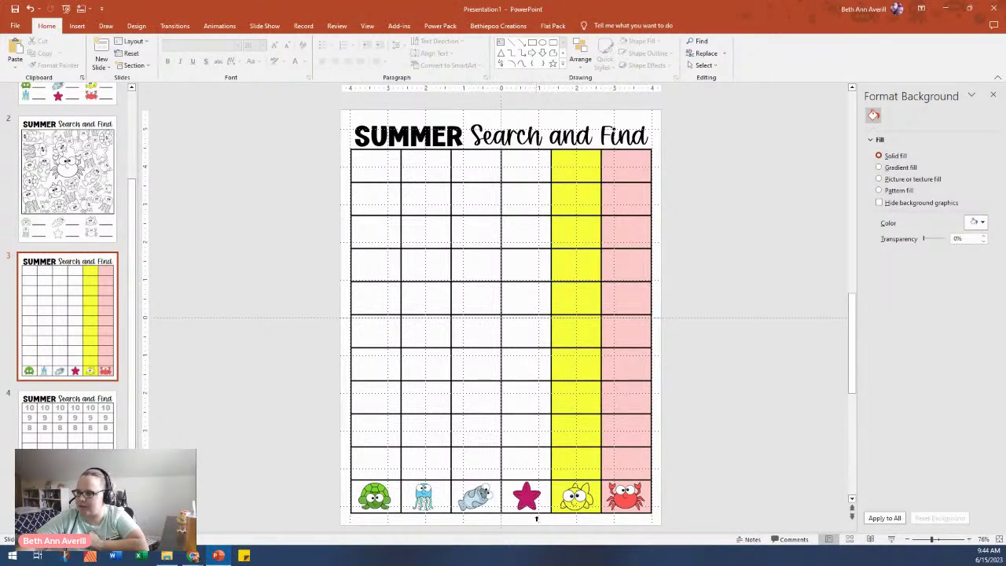
Step: Set the transparency of the yellow fish column's fill to 70%
left_click(565, 519)
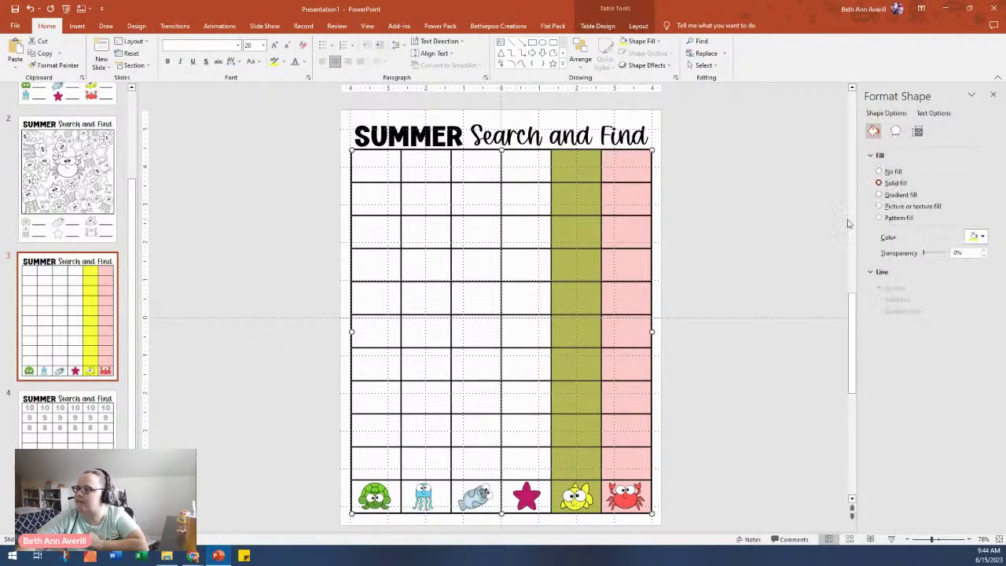
left_click(959, 252)
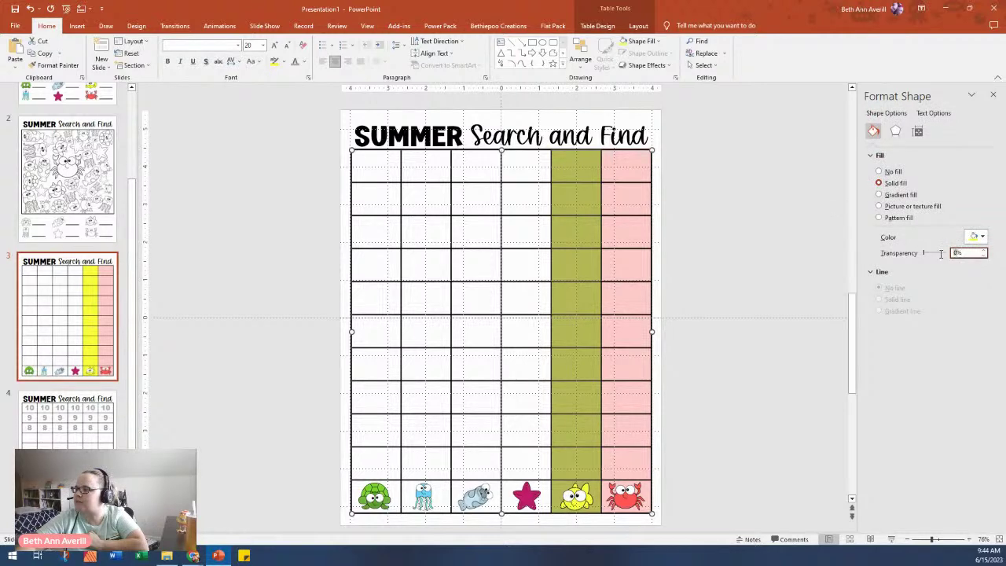
type("70")
key("Return")
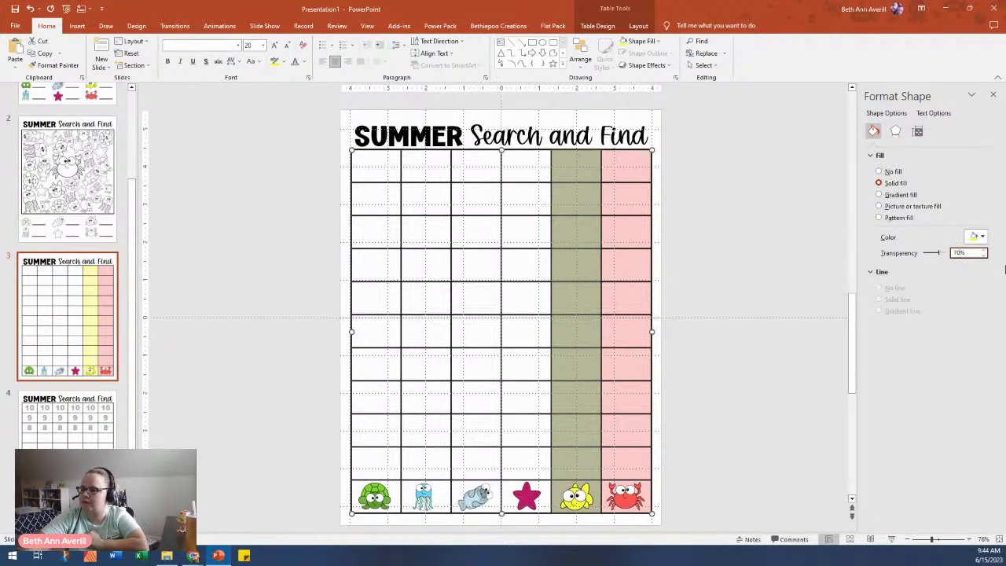
left_click(681, 383)
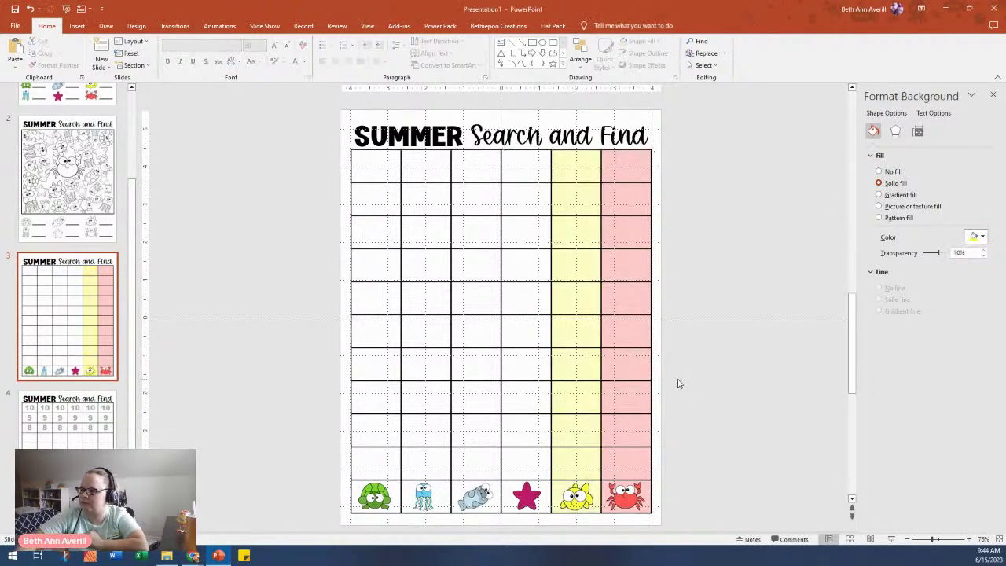
Step: Fill the starfish column with magenta sampled from the starfish picture using the Eyedropper
left_click(520, 516)
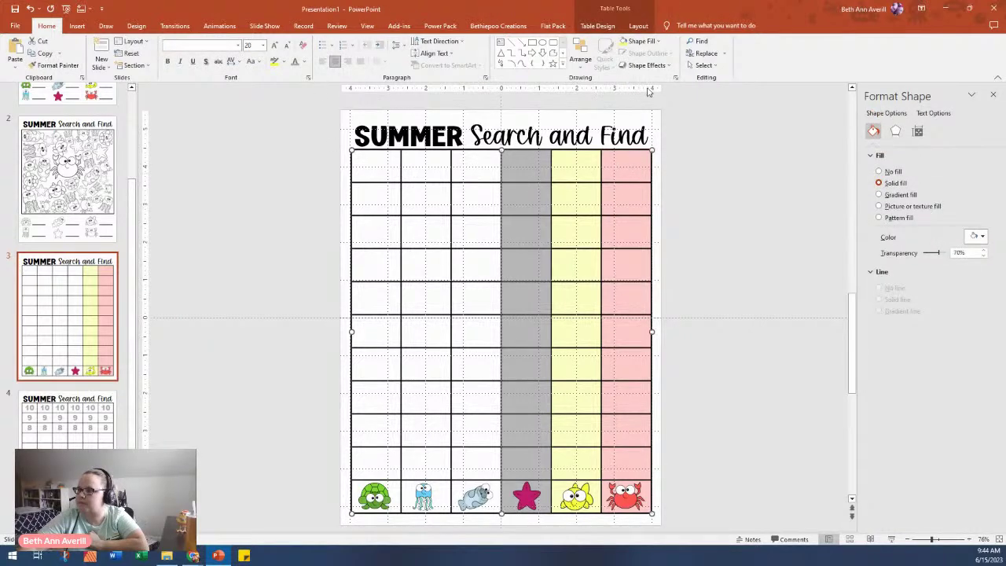
left_click(597, 25)
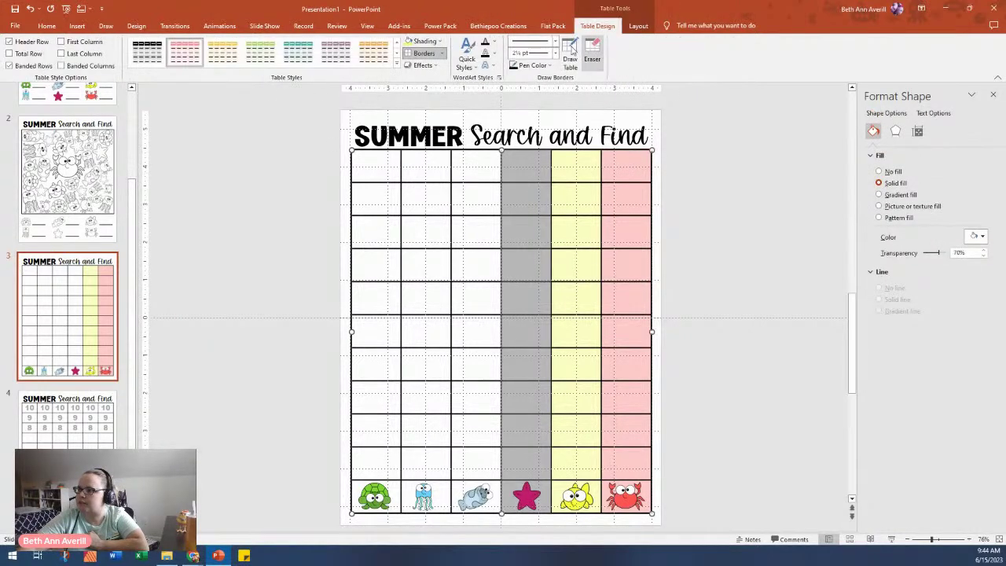
left_click(441, 41)
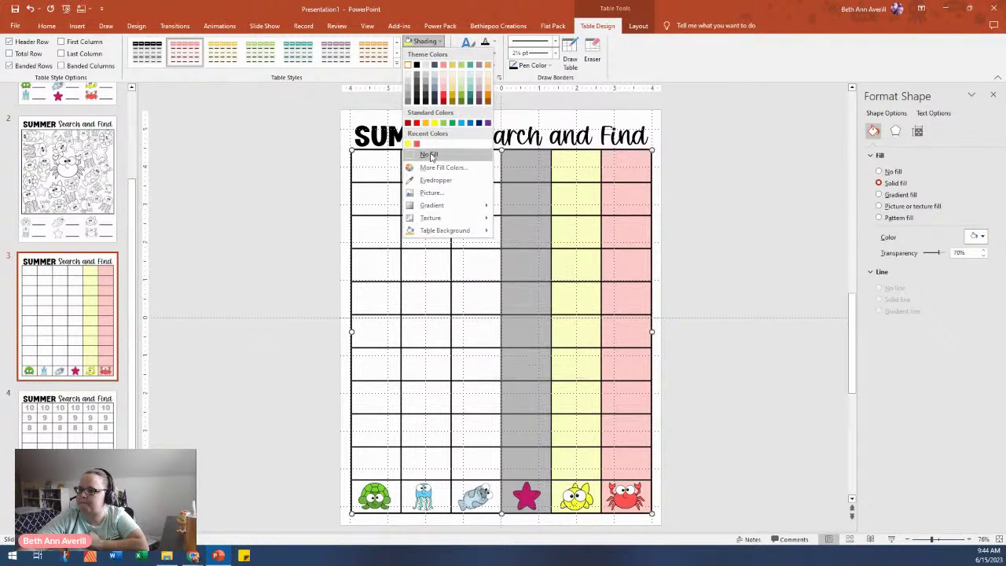
left_click(435, 179)
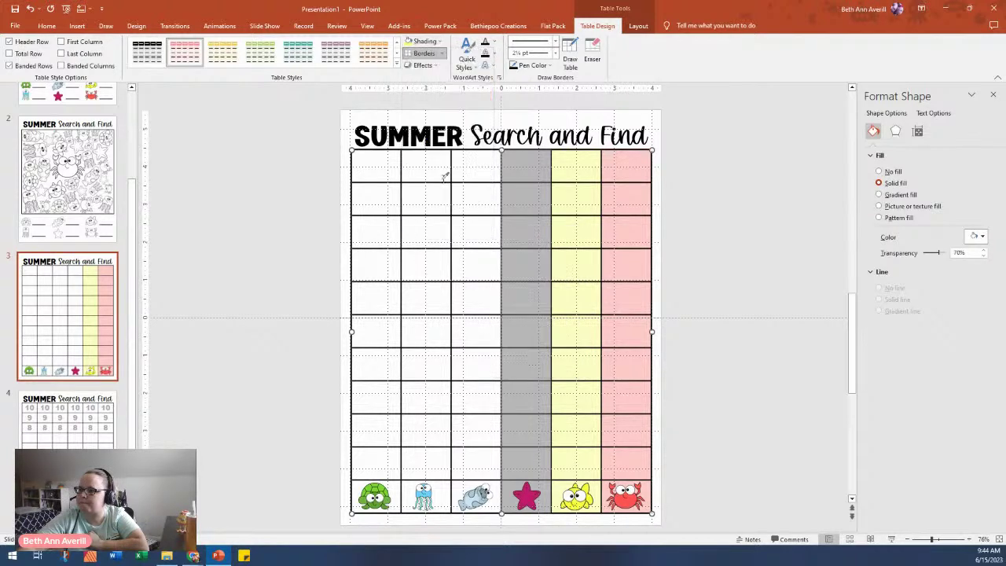
left_click(525, 493)
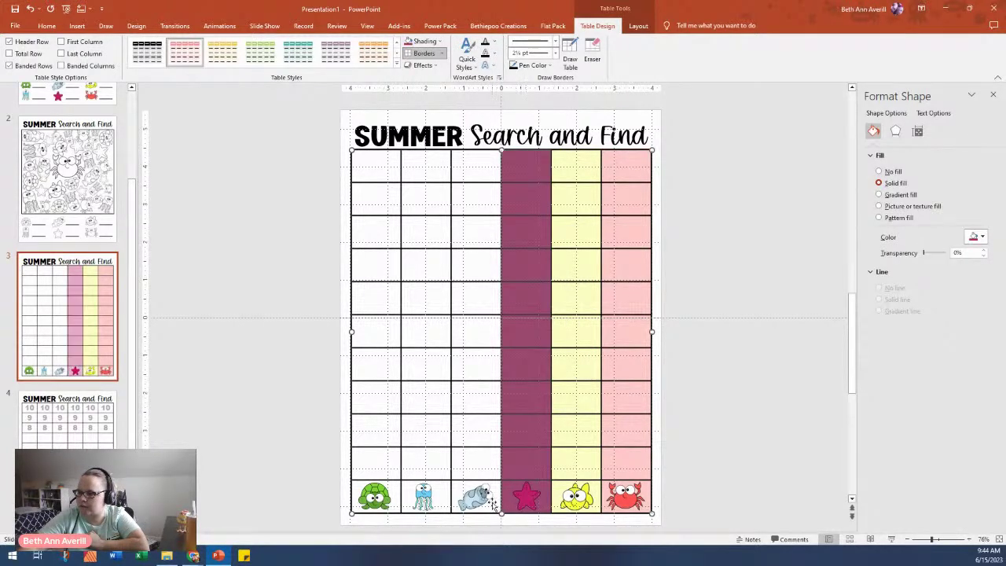
Step: Fill the third column with blue-grey sampled from the spotted sea animal picture in its bottom cell
left_click(471, 518)
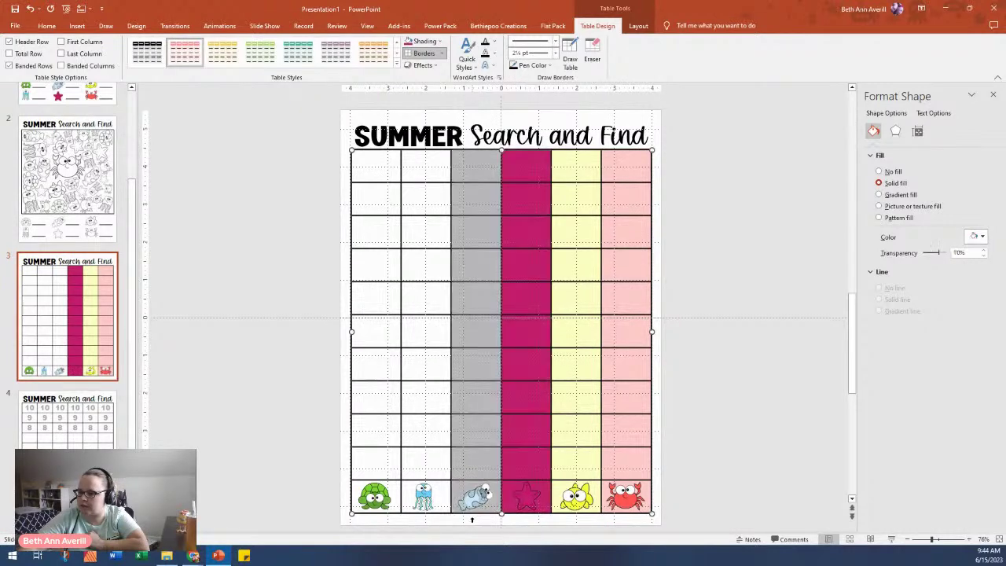
left_click(440, 44)
left_click(433, 179)
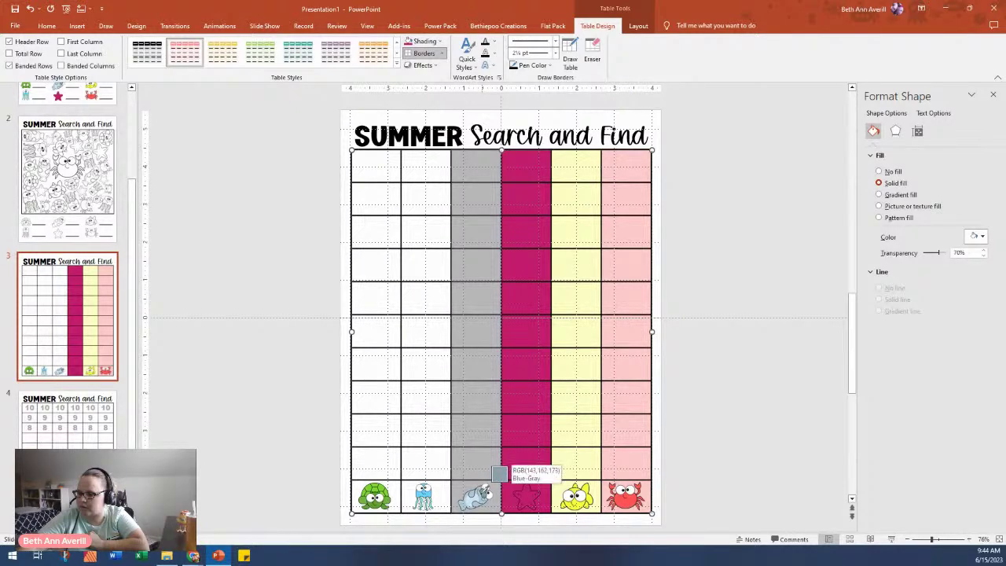
left_click(485, 489)
Step: Fill the jellyfish column with light blue sampled from the jellyfish picture
left_click(429, 518)
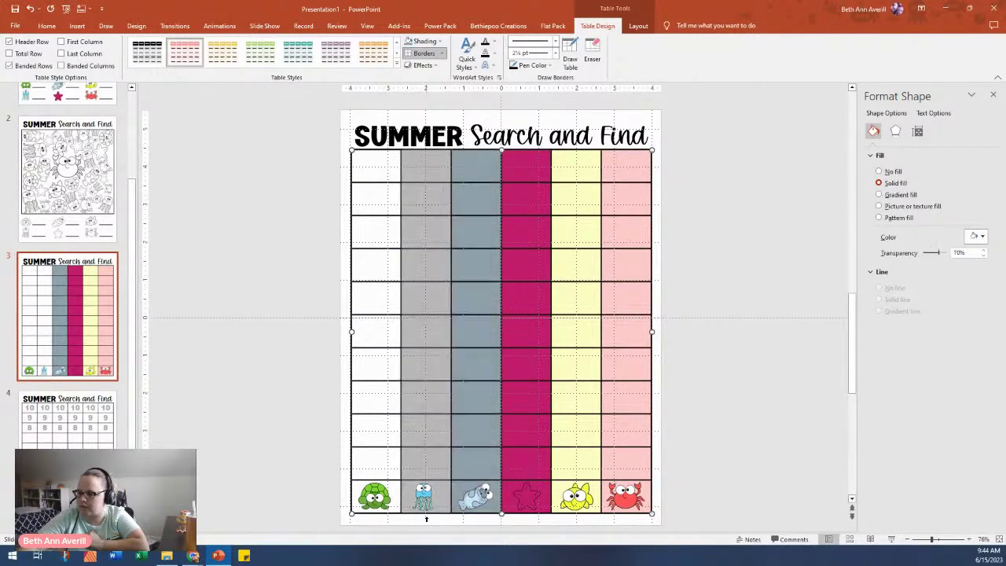
left_click(441, 40)
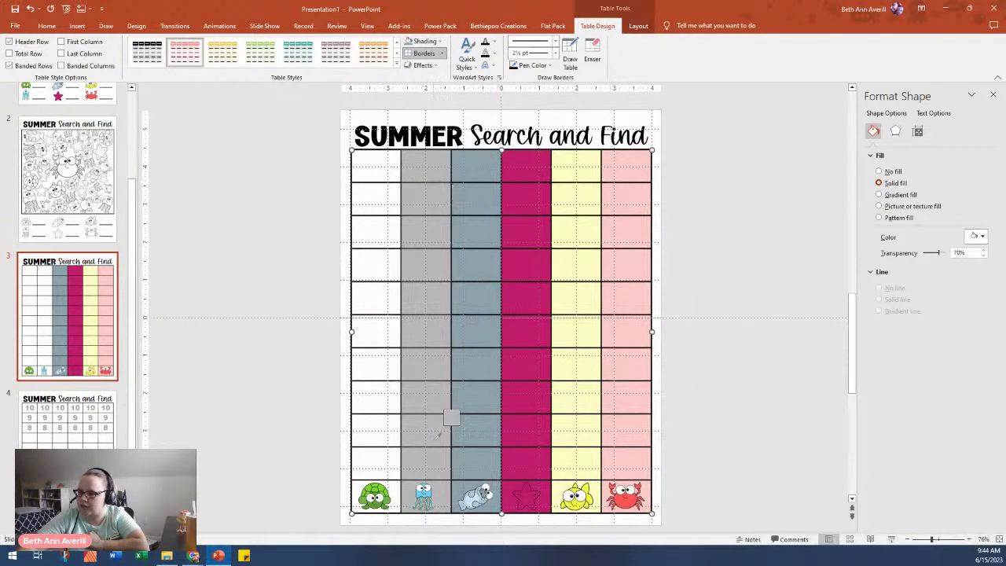
left_click(436, 484)
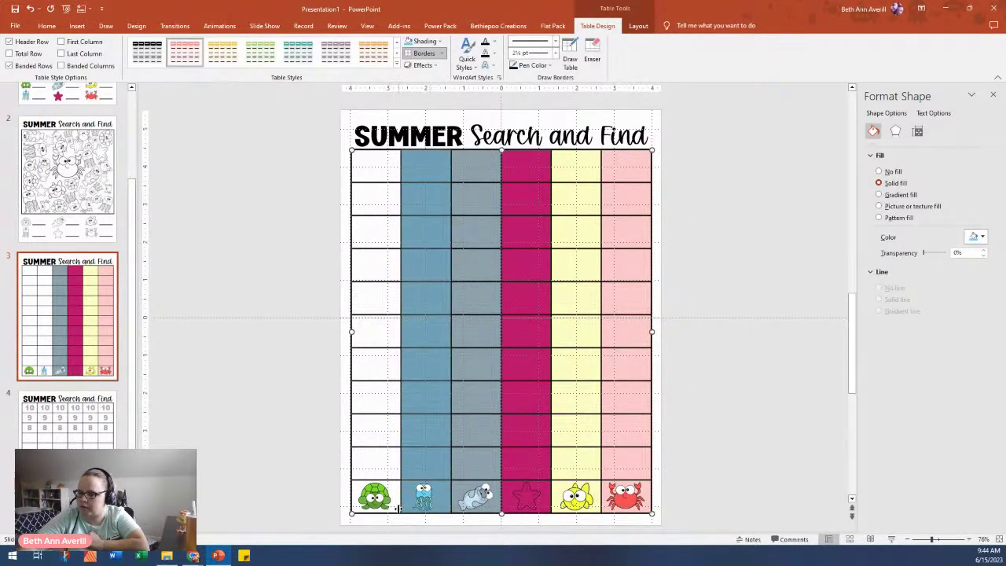
Step: Fill the turtle column with green sampled from the turtle picture using the Eyedropper
left_click(386, 520)
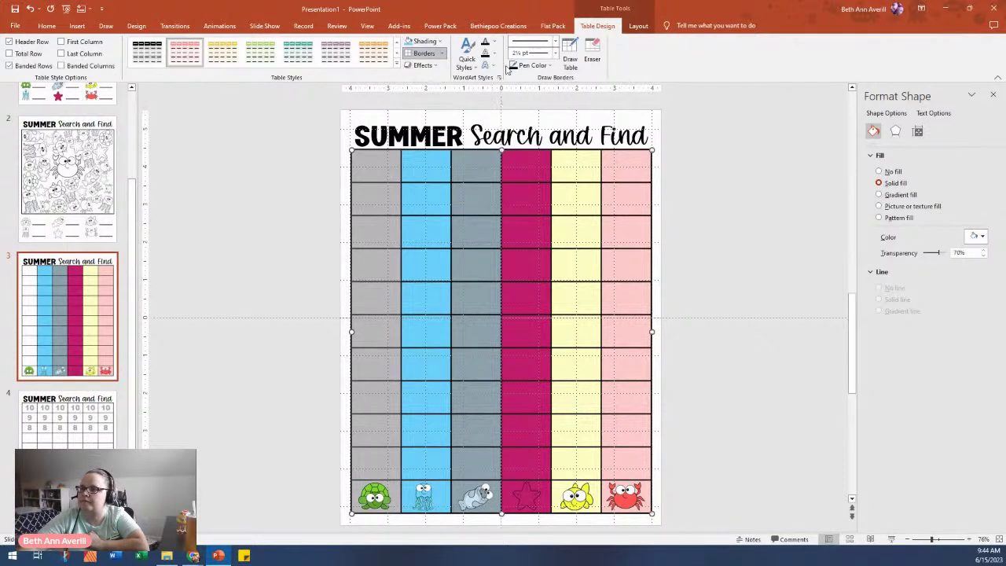
left_click(444, 43)
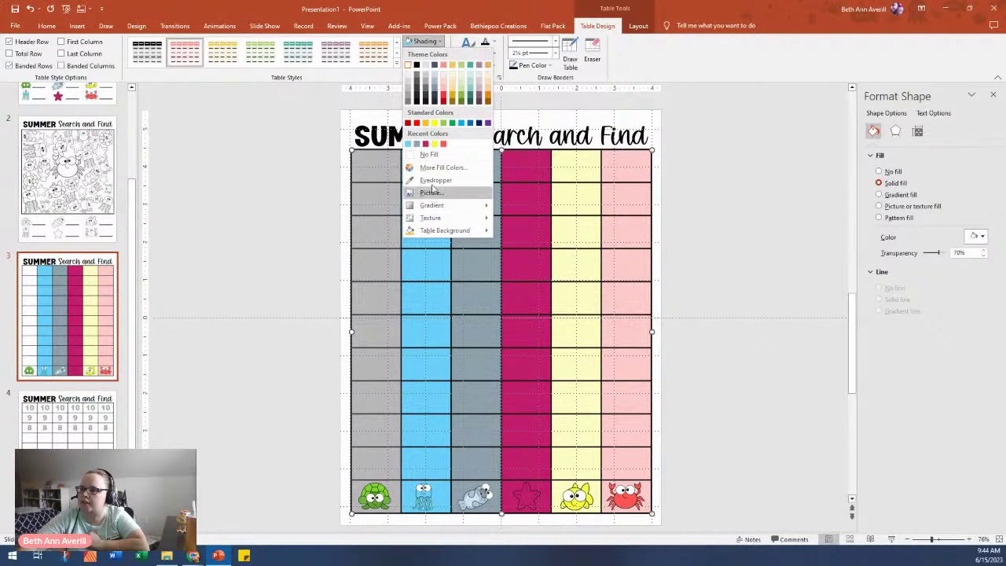
left_click(440, 179)
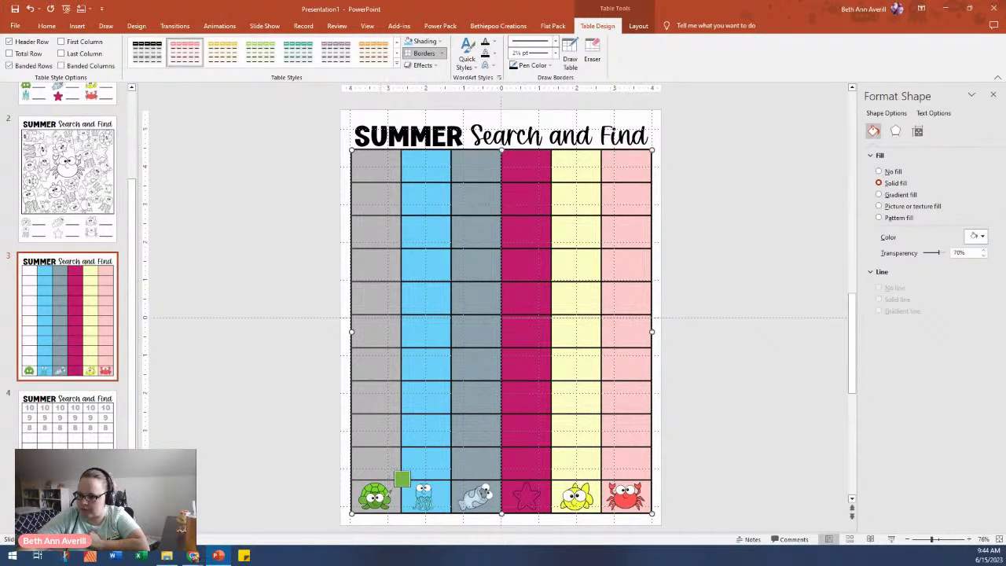
left_click(381, 494)
left_click(349, 489)
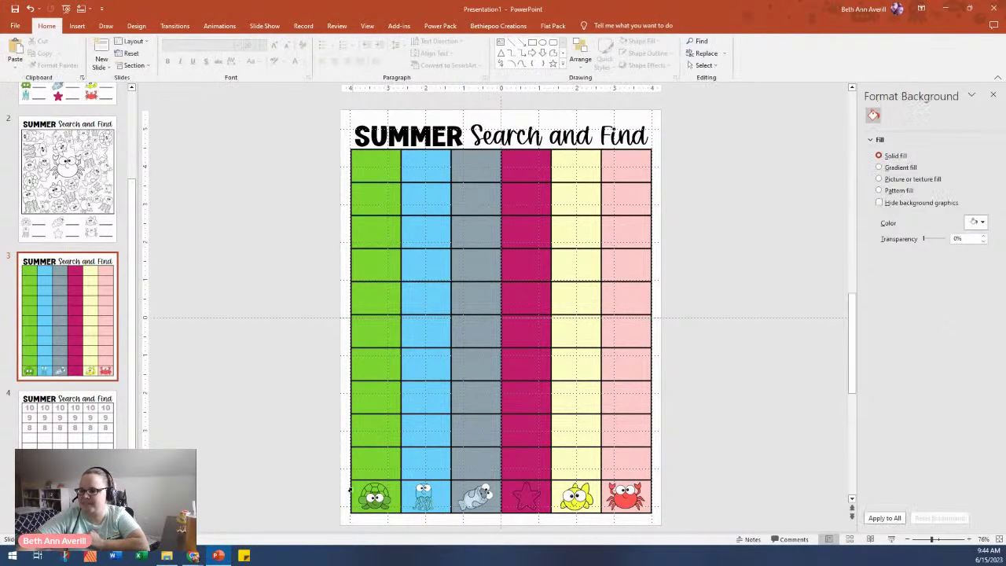
Step: Set the fill transparency of the whole colour-filled table on slide 3 to 70%
left_click(353, 156)
left_click(351, 157)
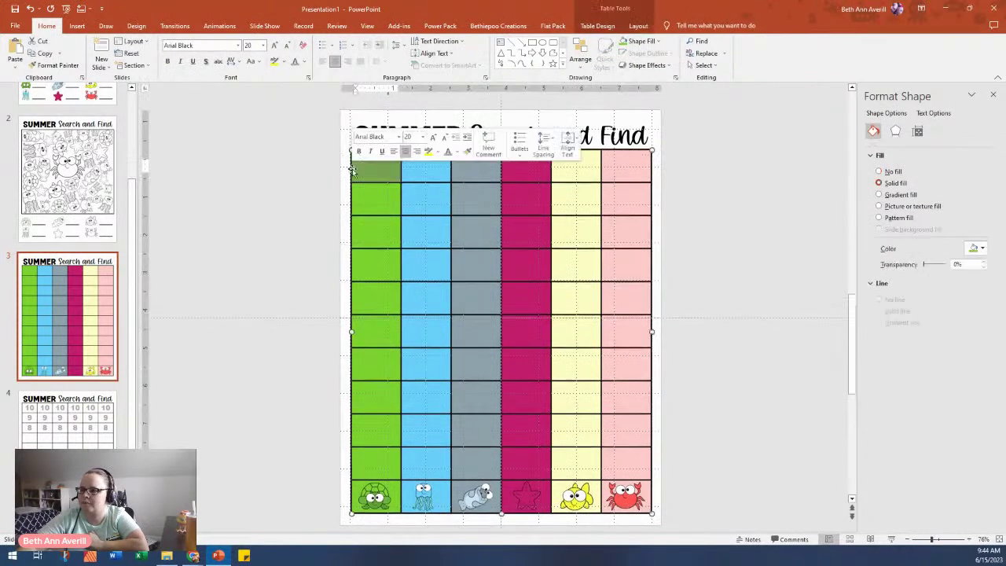
left_click(349, 182)
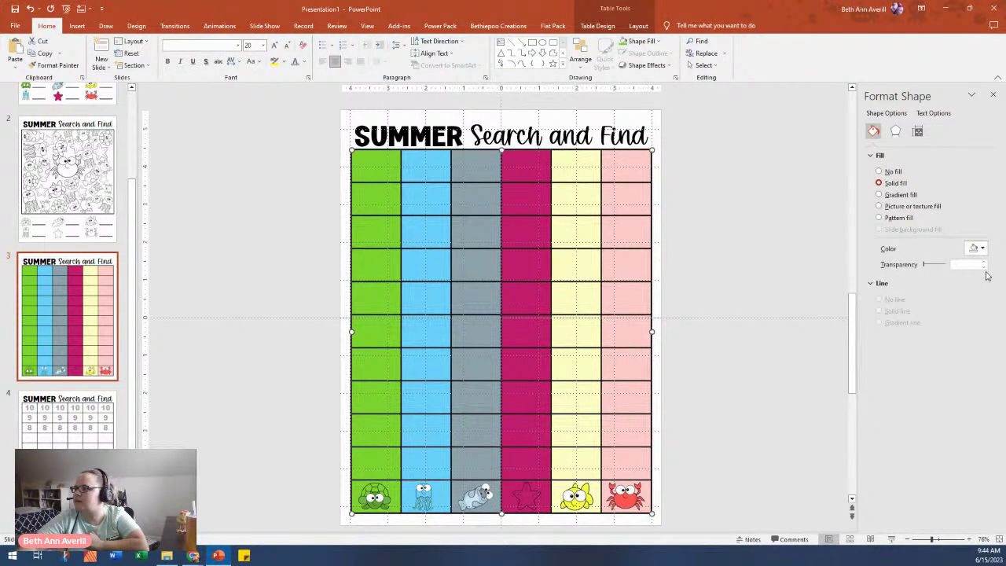
left_click(957, 266)
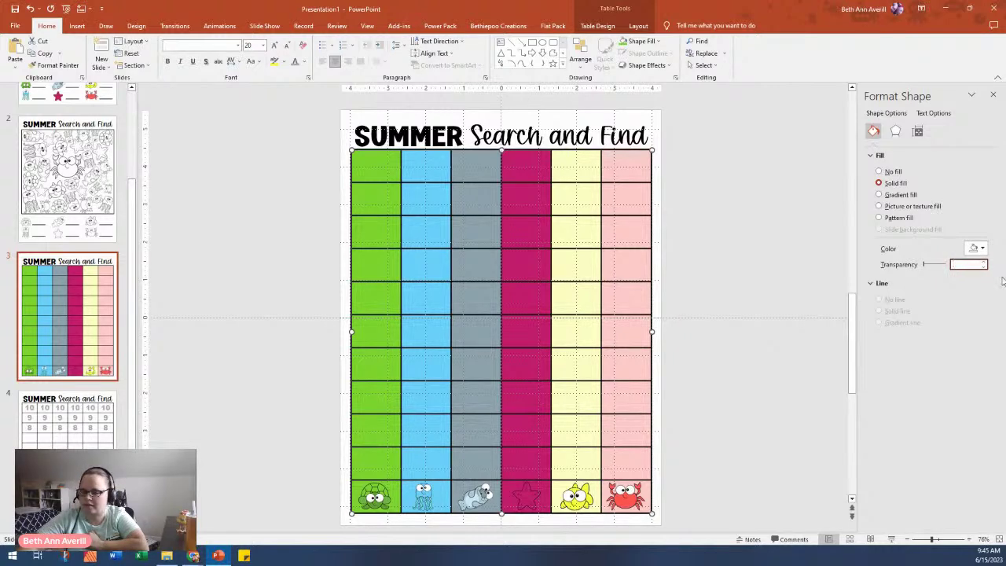
type("70")
key("Return")
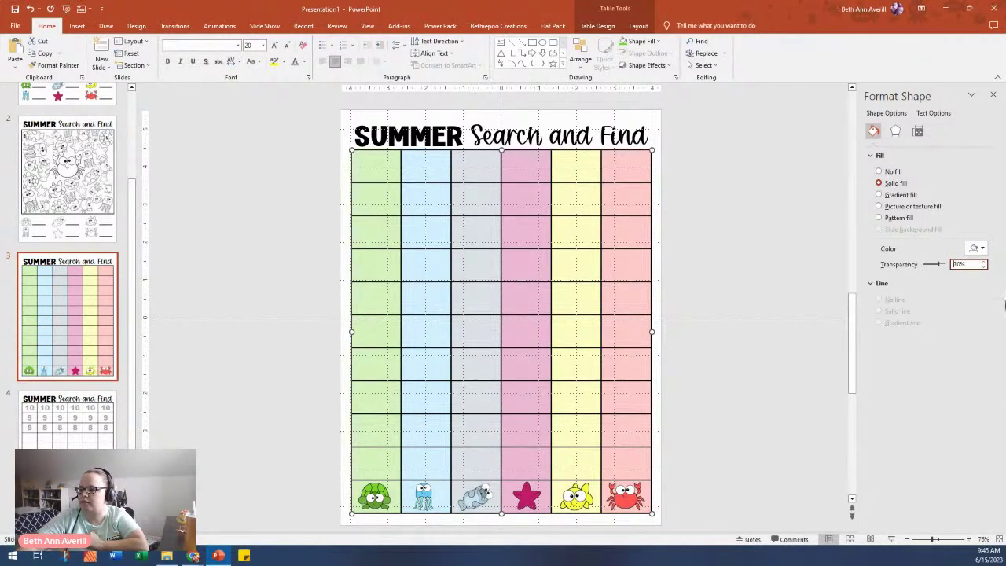
left_click(735, 361)
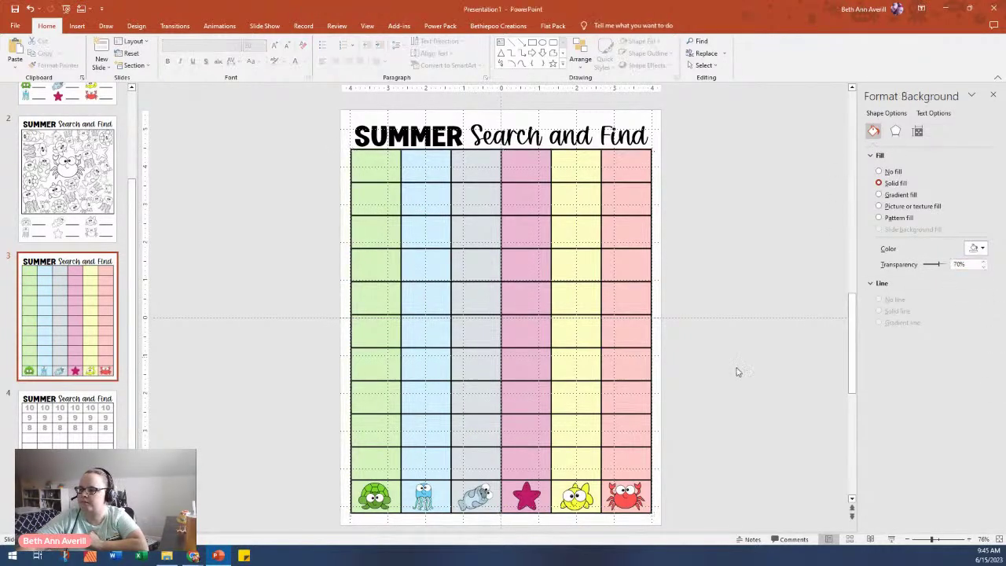
left_click(654, 415)
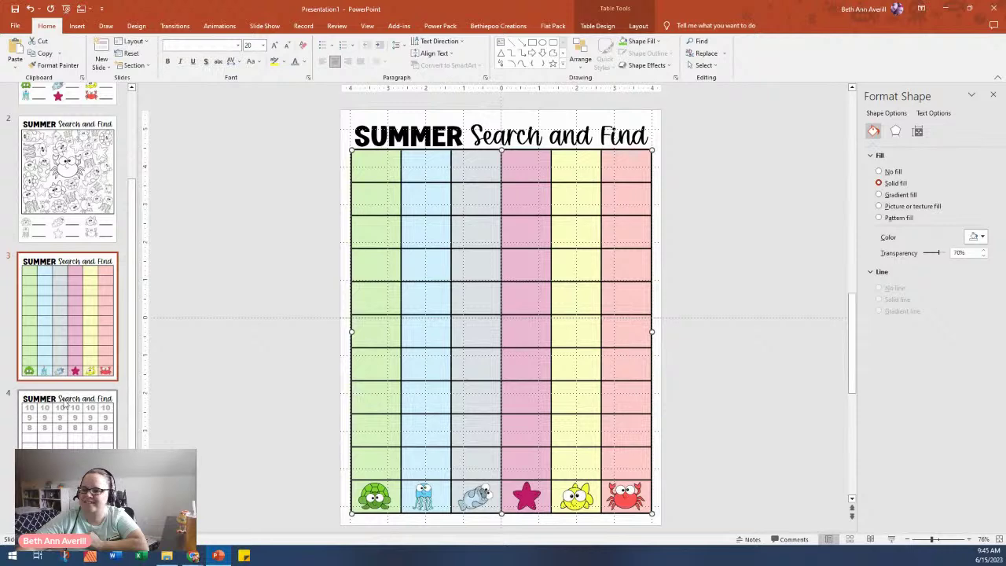
Step: Replace the untinted numbered slide 4 with a duplicate of the tinted graphing slide 3
right_click(71, 444)
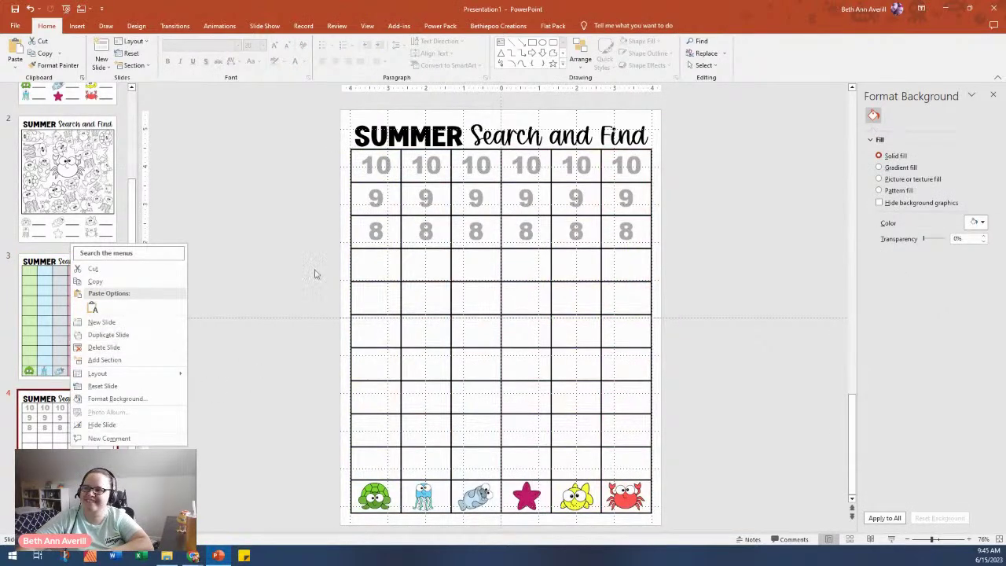
left_click(359, 174)
left_click(360, 173)
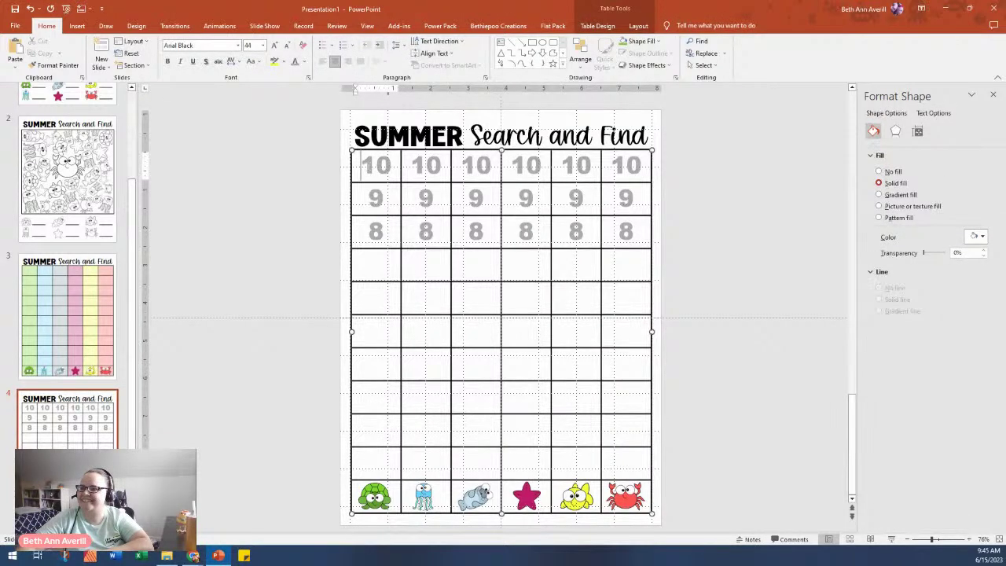
left_click(91, 432)
key("Delete")
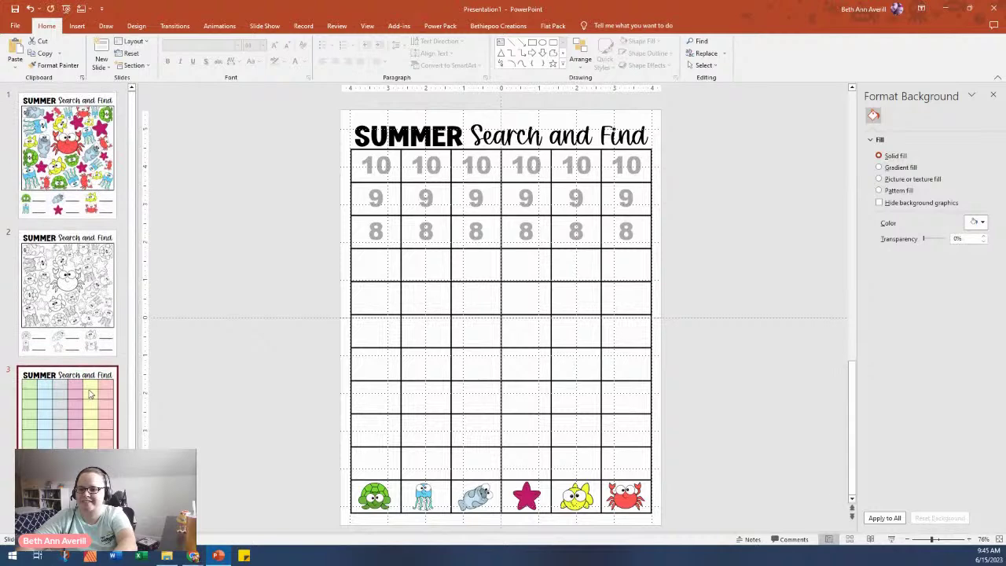
key("ctrl+z")
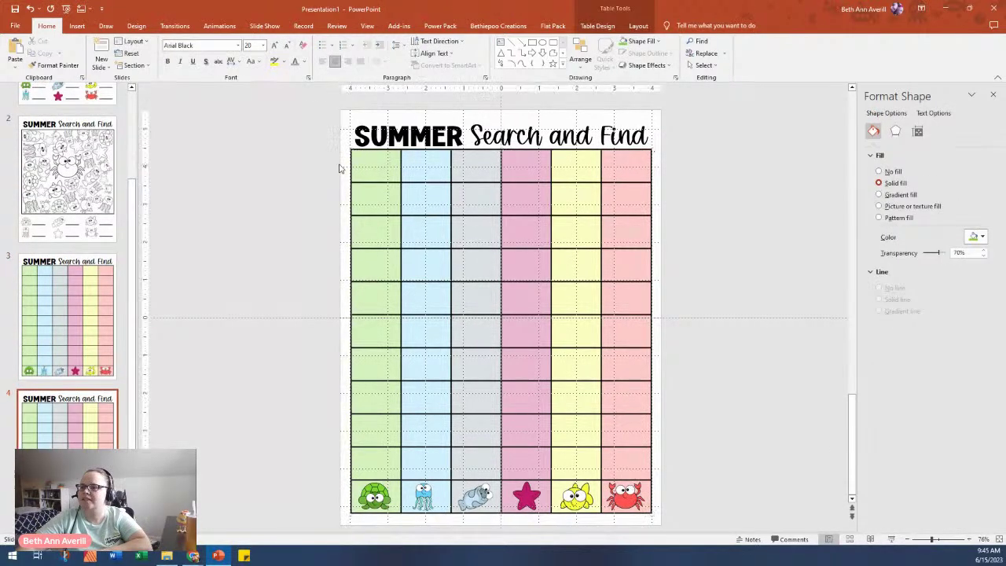
Step: Set the font size of the ten empty rows above the pictures to 44 on slide 4
left_click_drag(341, 163, 344, 461)
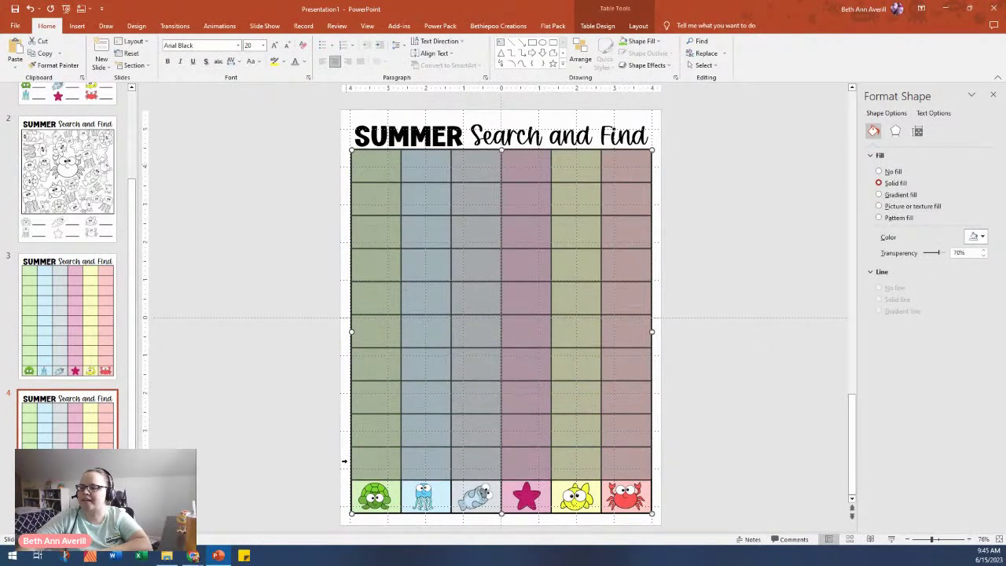
left_click(250, 45)
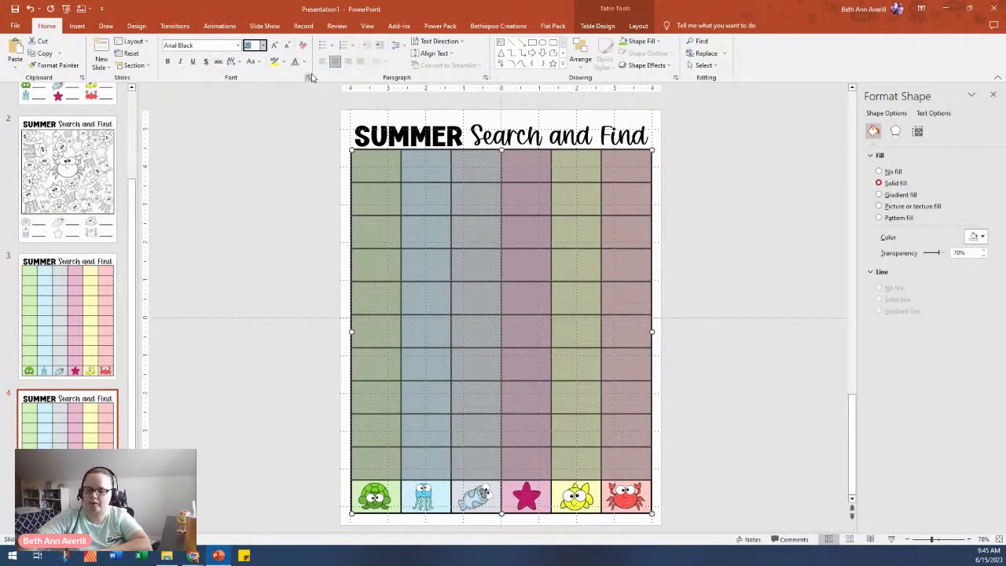
key("Return")
Step: Enter 10 in the top cell of the turtle column and advance to the jellyfish column
left_click(388, 165)
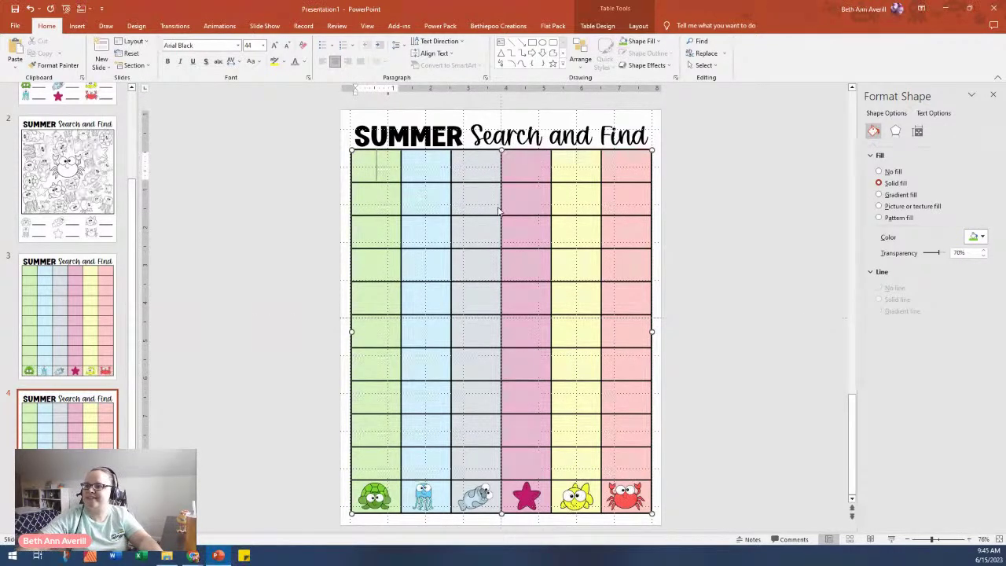
type("4")
key("BackSpace")
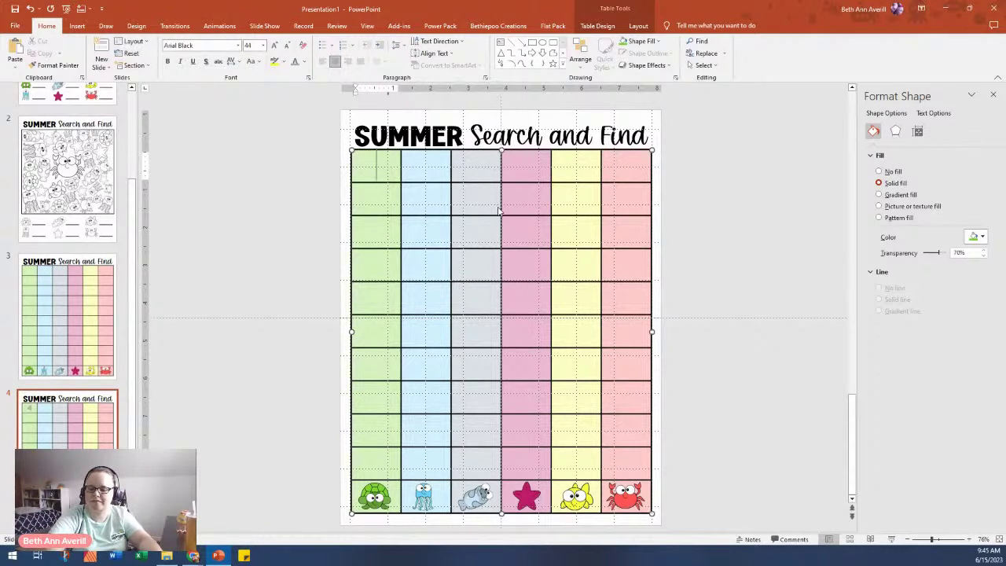
type("10")
key("Tab")
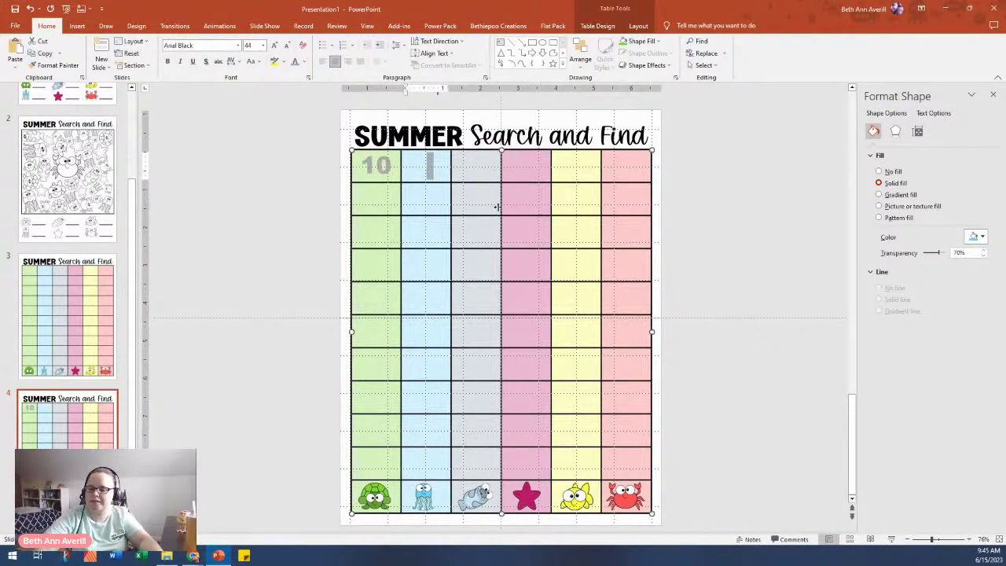
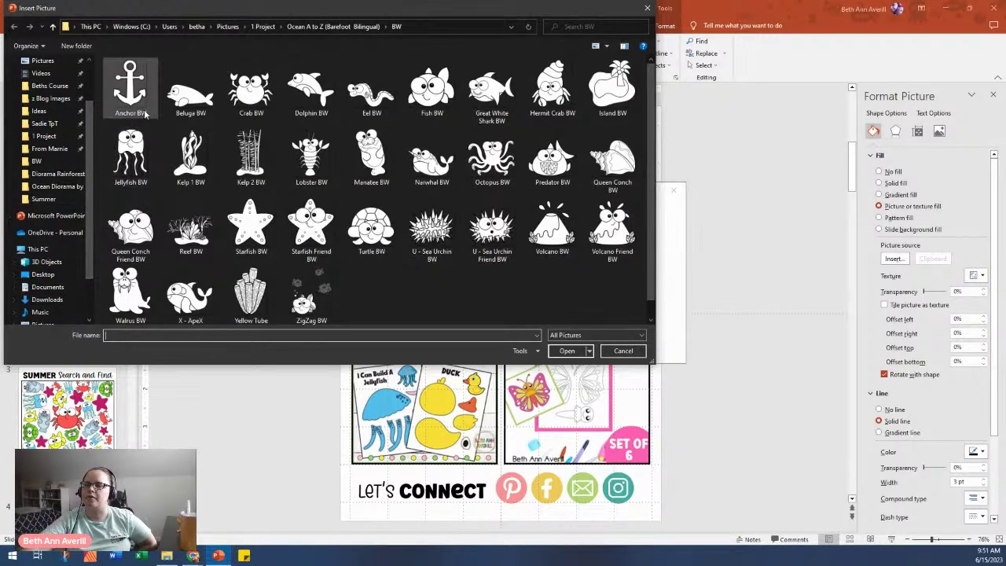
left_click(227, 27)
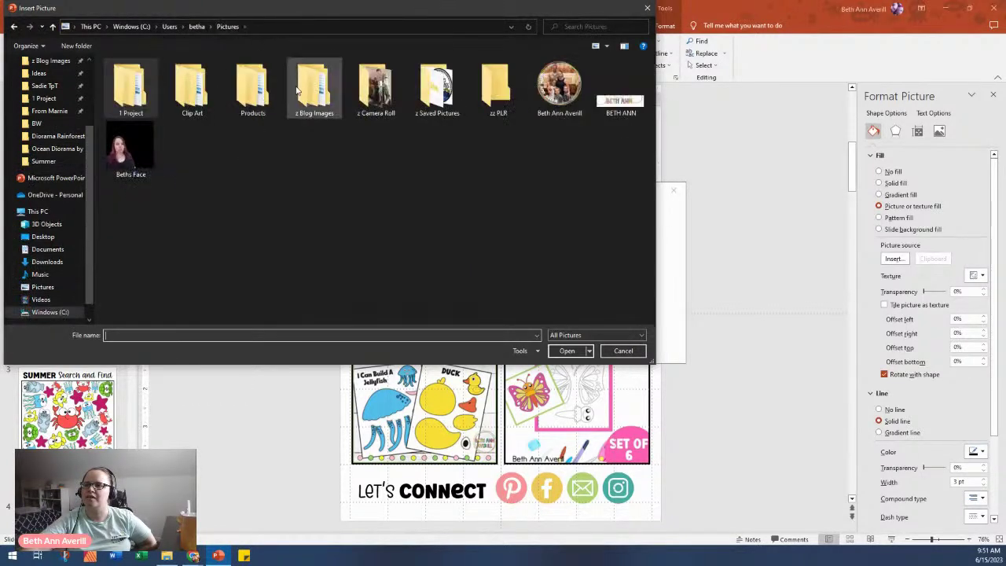
double_click(241, 110)
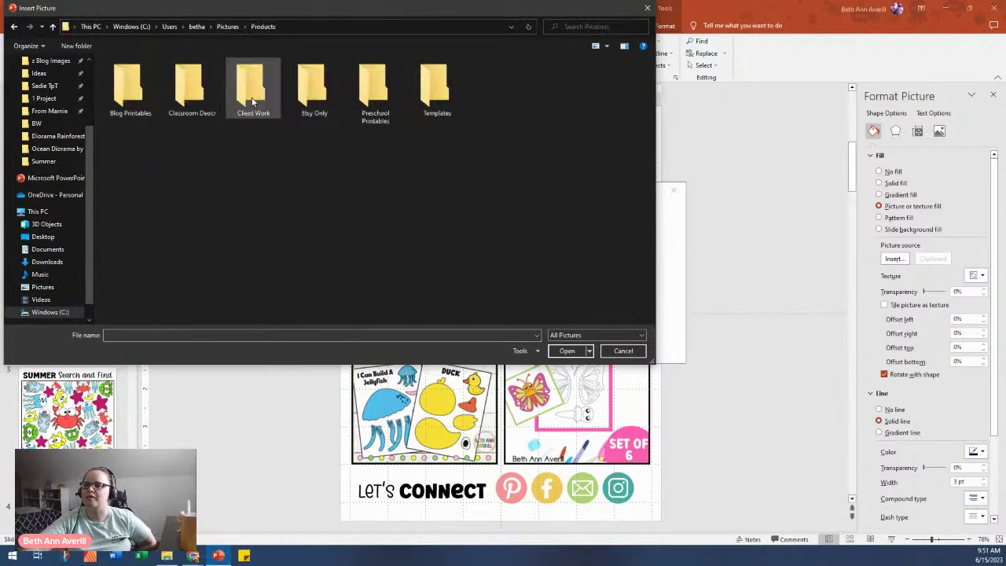
double_click(396, 95)
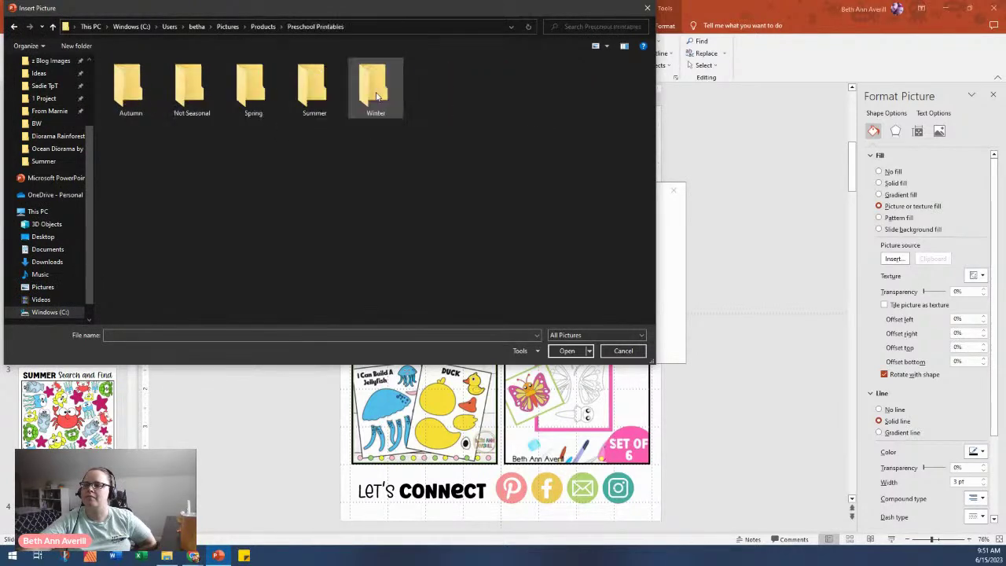
double_click(322, 92)
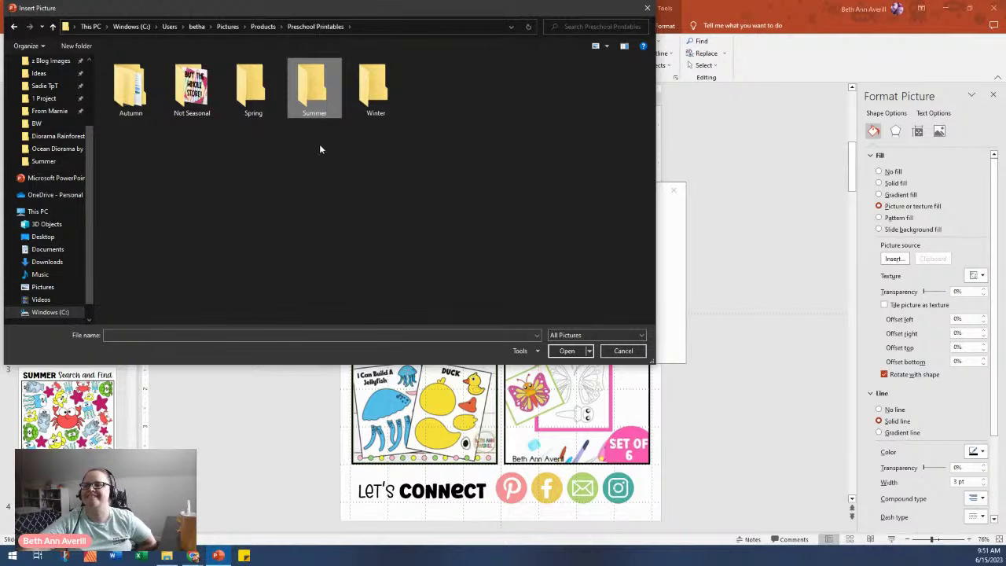
double_click(199, 92)
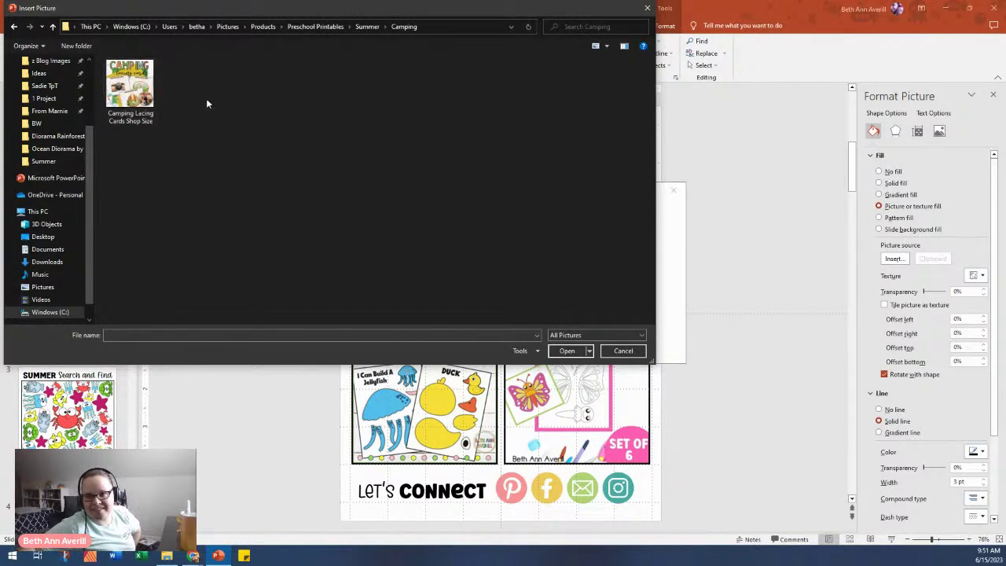
left_click(647, 7)
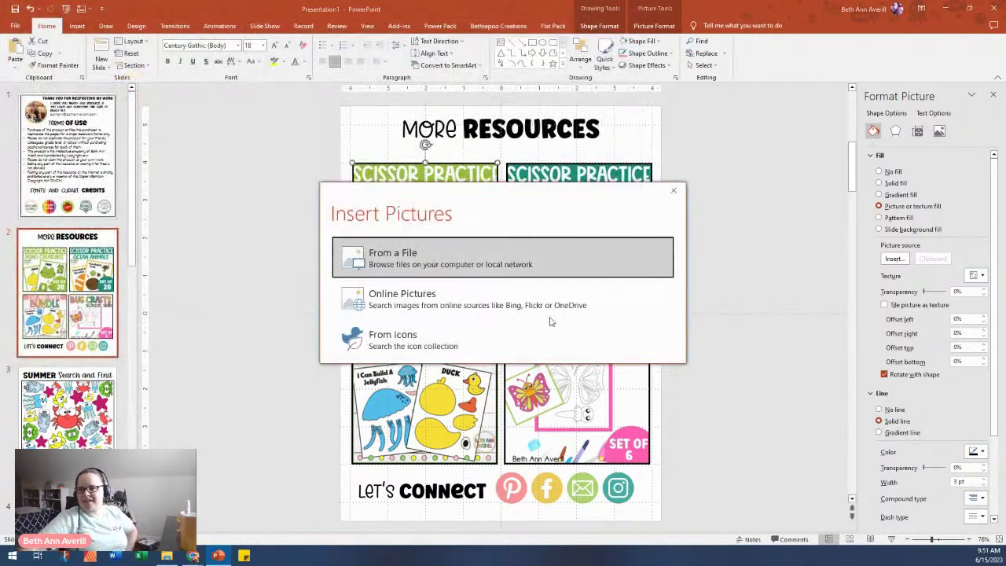
left_click(669, 190)
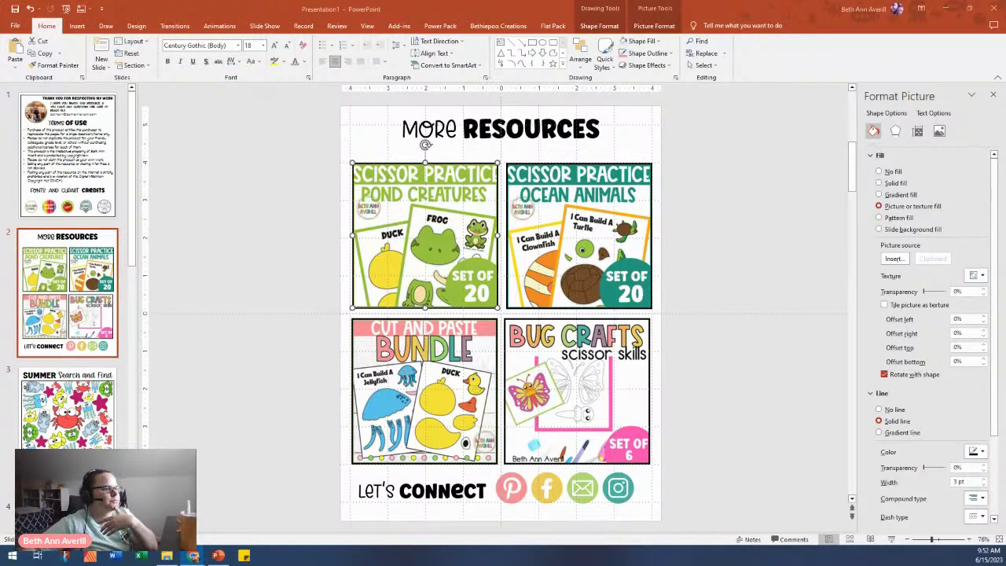
Step: Switch to the TPT dashboard in Chrome and open the URL Builder from the Traffic page
left_click_drag(0, 562, 129, 2)
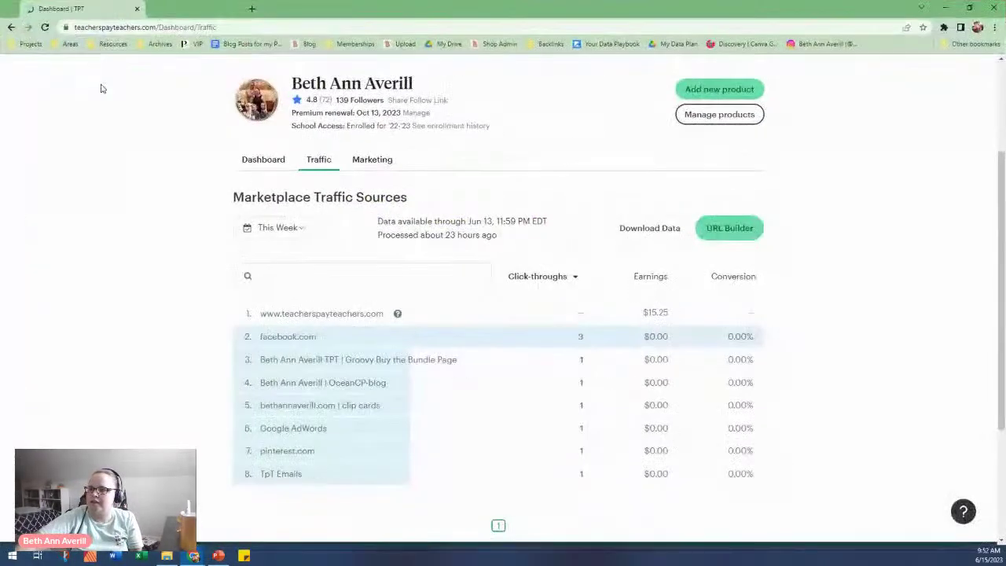
scroll(629, 272, "up", 3)
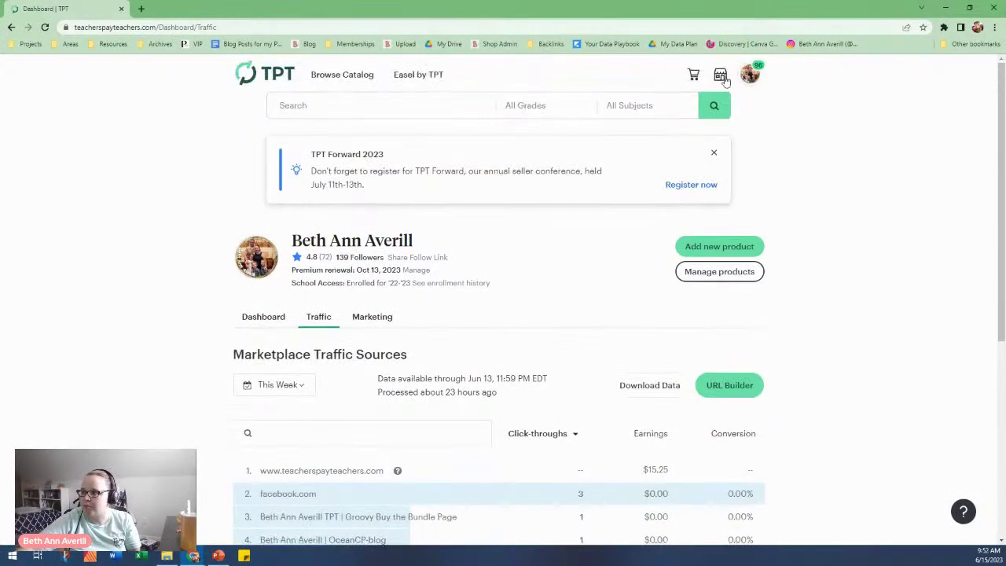
left_click(750, 74)
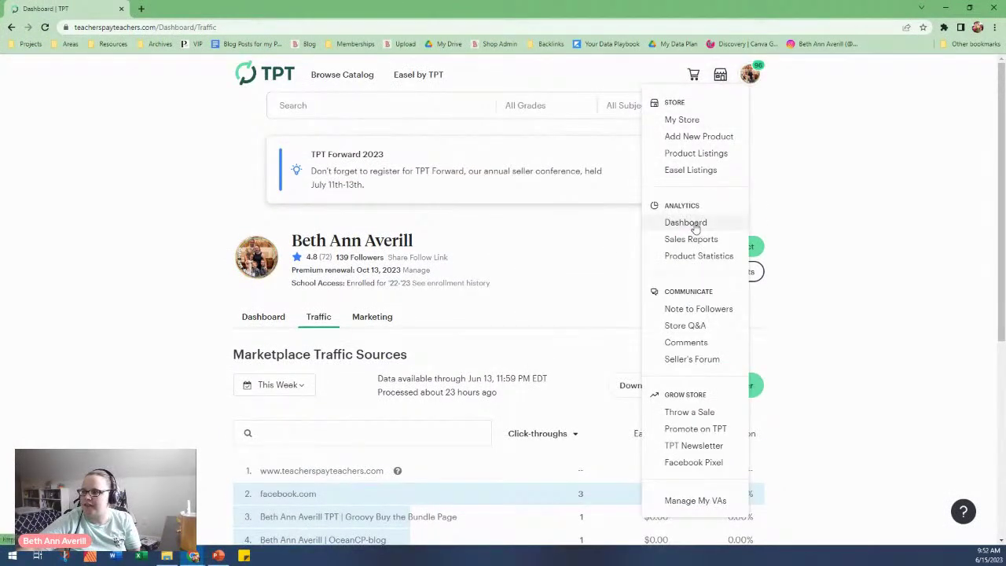
left_click(210, 377)
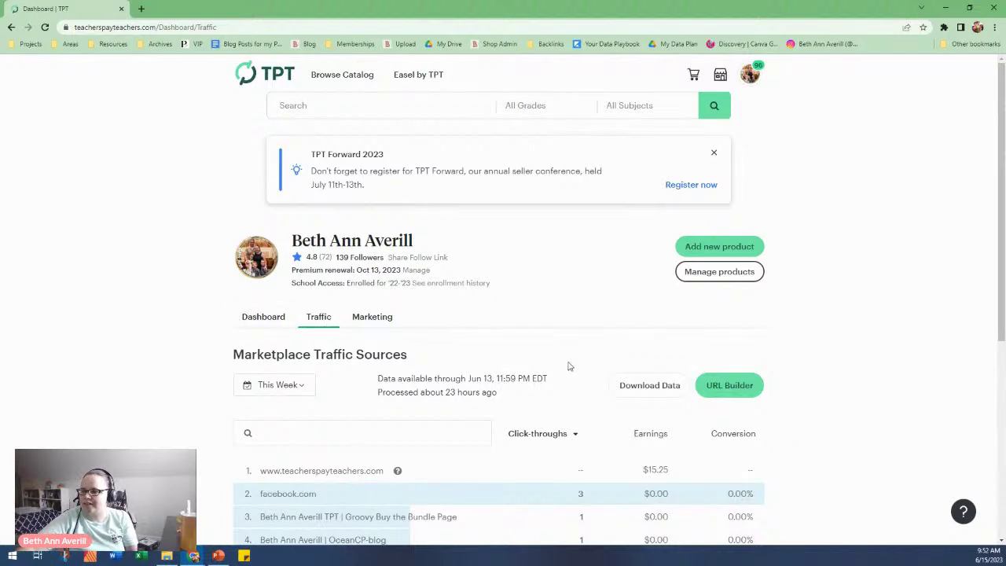
scroll(570, 366, "down", 1)
left_click(734, 289)
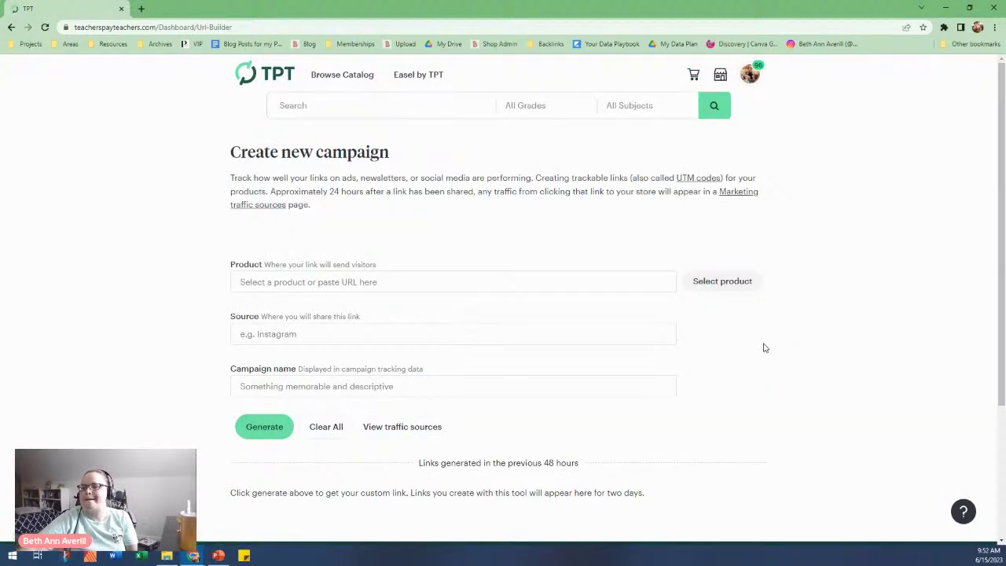
Step: Choose the Ocean Habitat Diorama product for the campaign link and enter the seller's name as its source
left_click(711, 281)
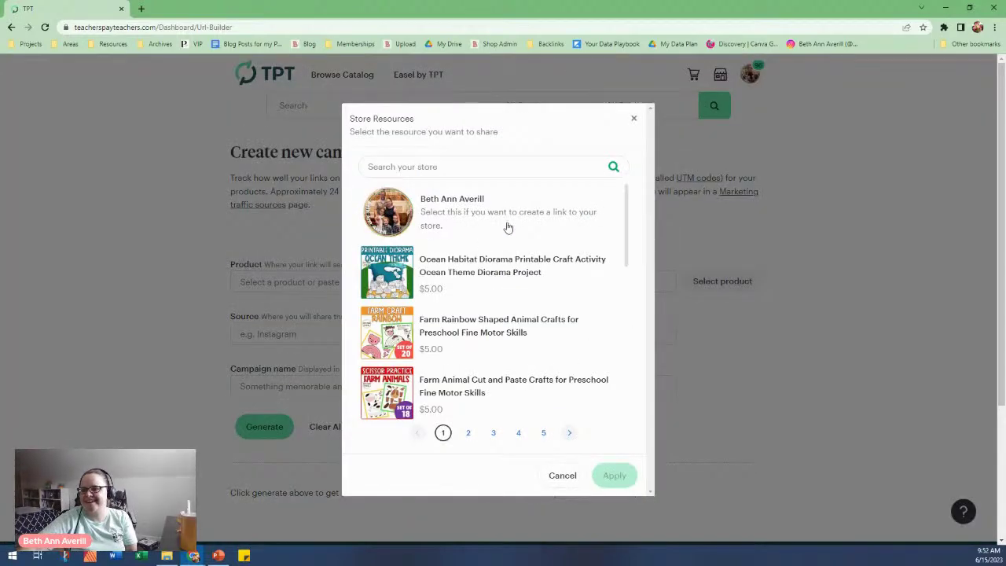
left_click(395, 272)
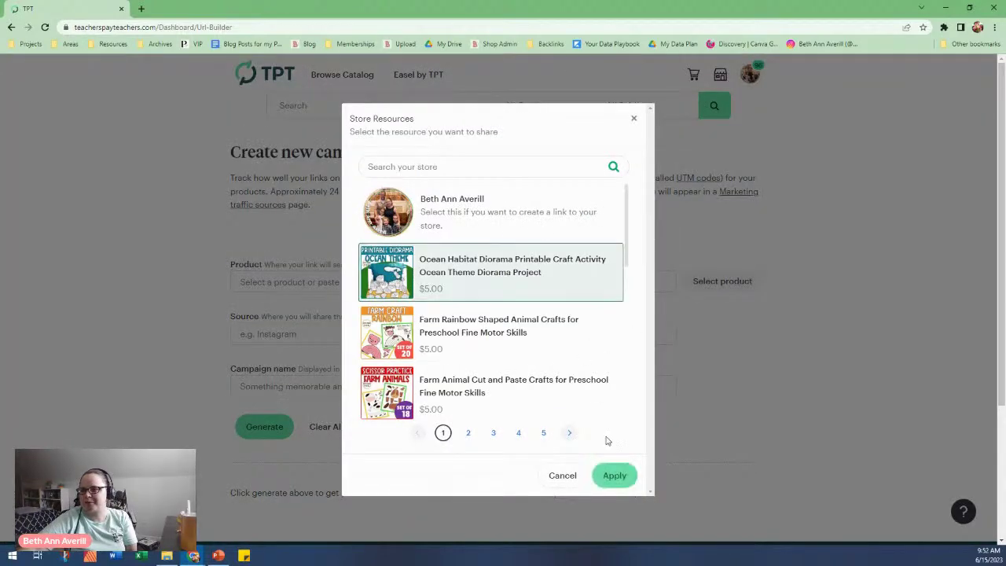
left_click(618, 476)
left_click(282, 338)
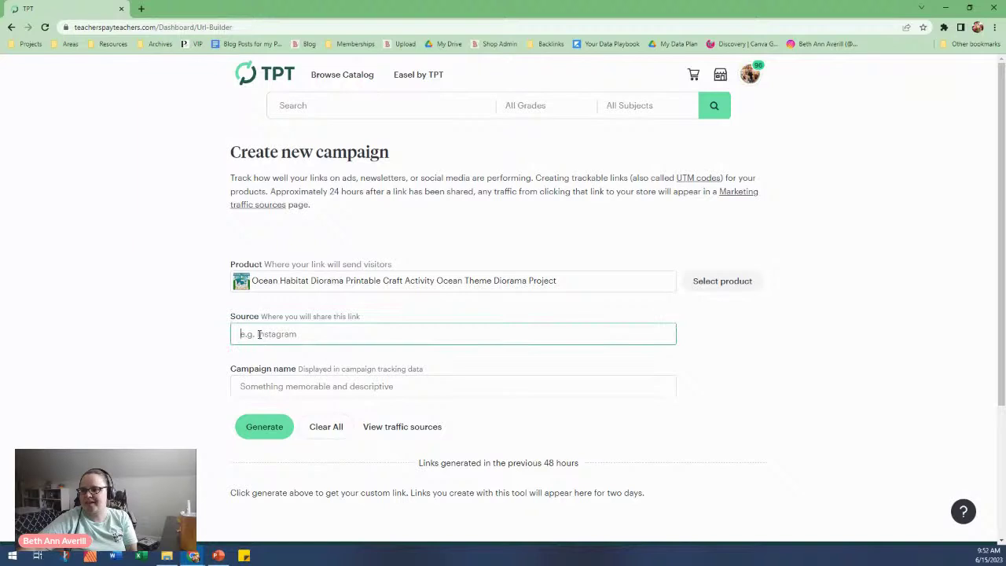
left_click(259, 334)
left_click(309, 359)
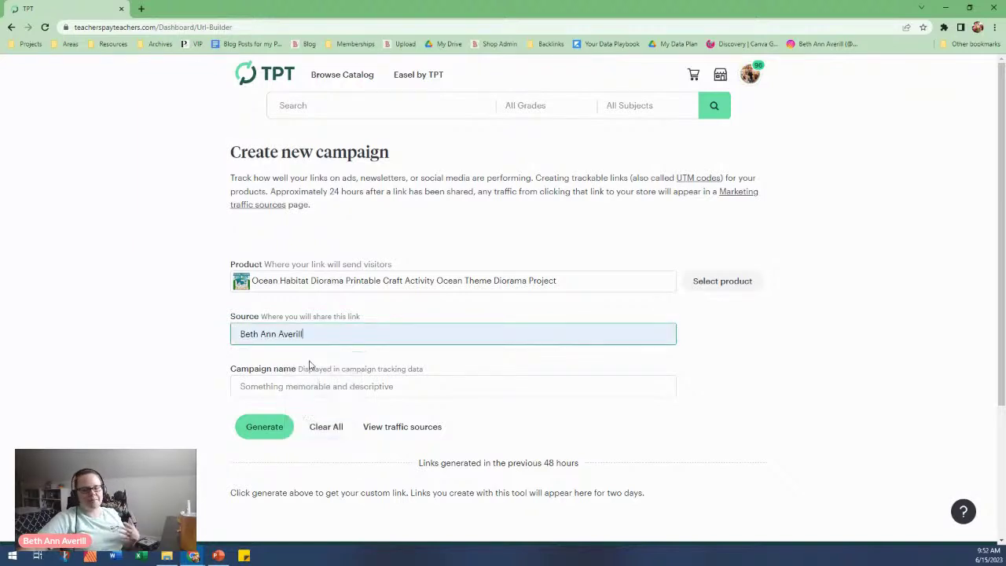
Step: Name the campaign summer ispy TOU, checking the More Resources slide in PowerPoint before returning to the URL Builder
left_click(295, 387)
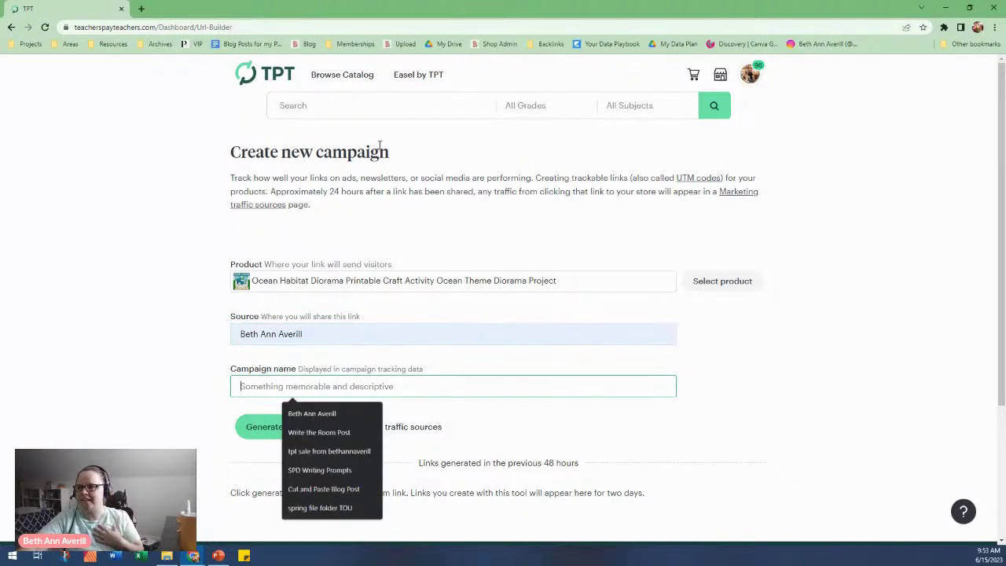
left_click_drag(492, 10, 346, 2)
type("au")
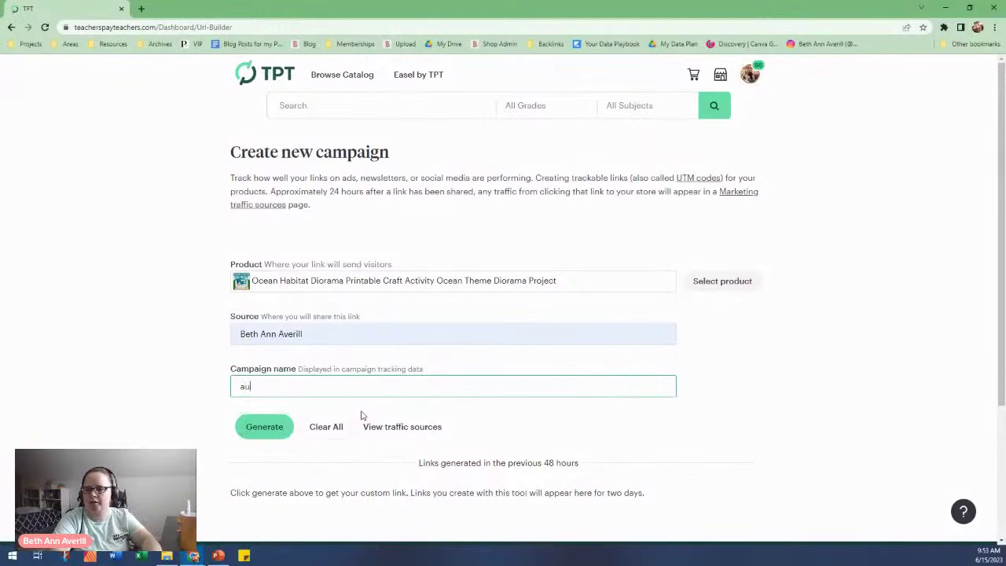
key("BackSpace")
type("summer ispy")
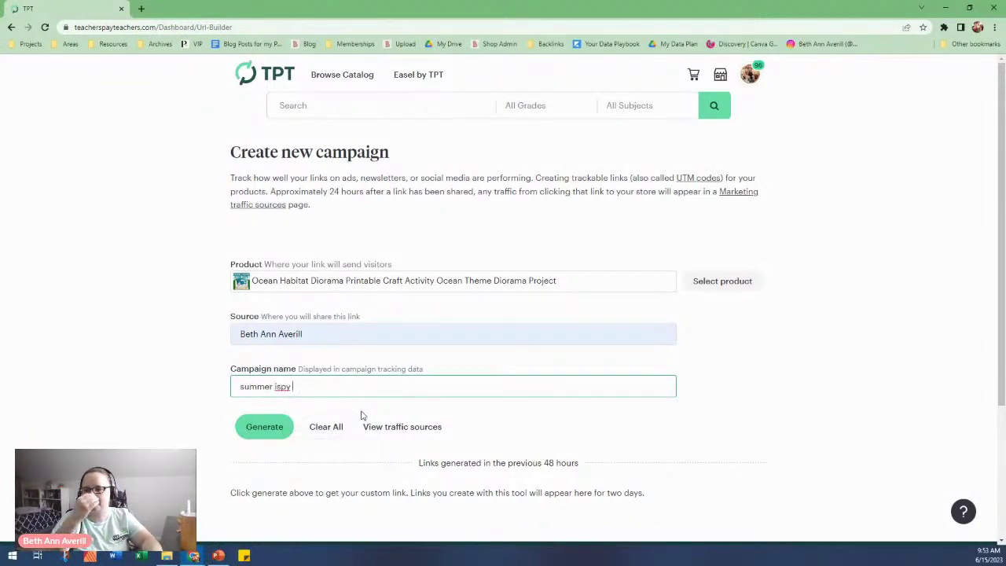
left_click(211, 556)
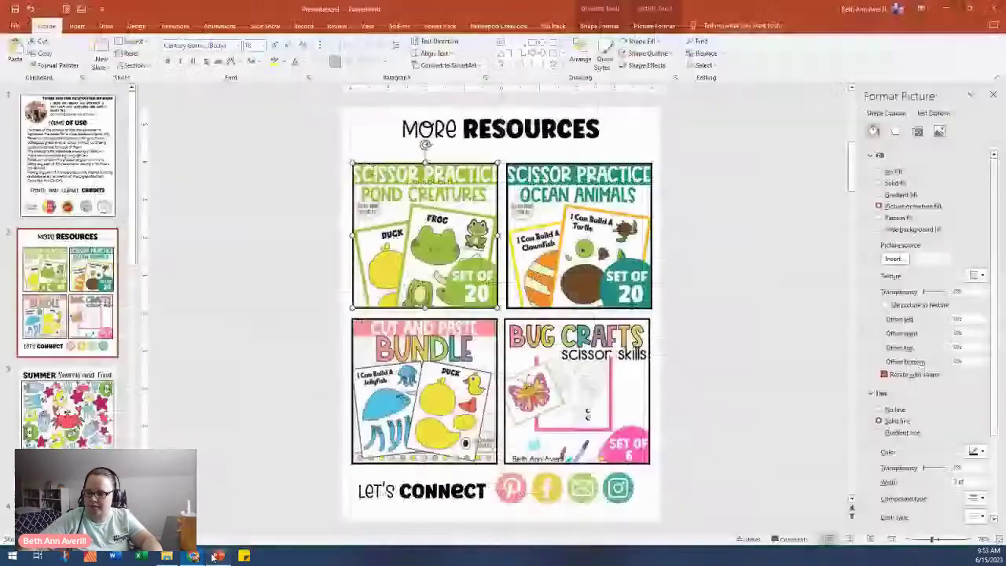
mouse_move(193, 556)
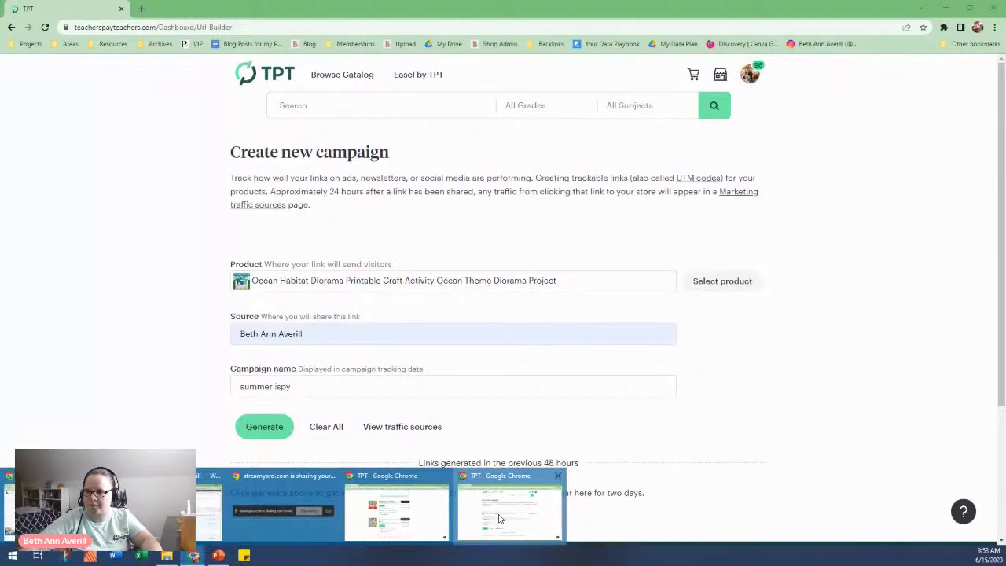
left_click(500, 519)
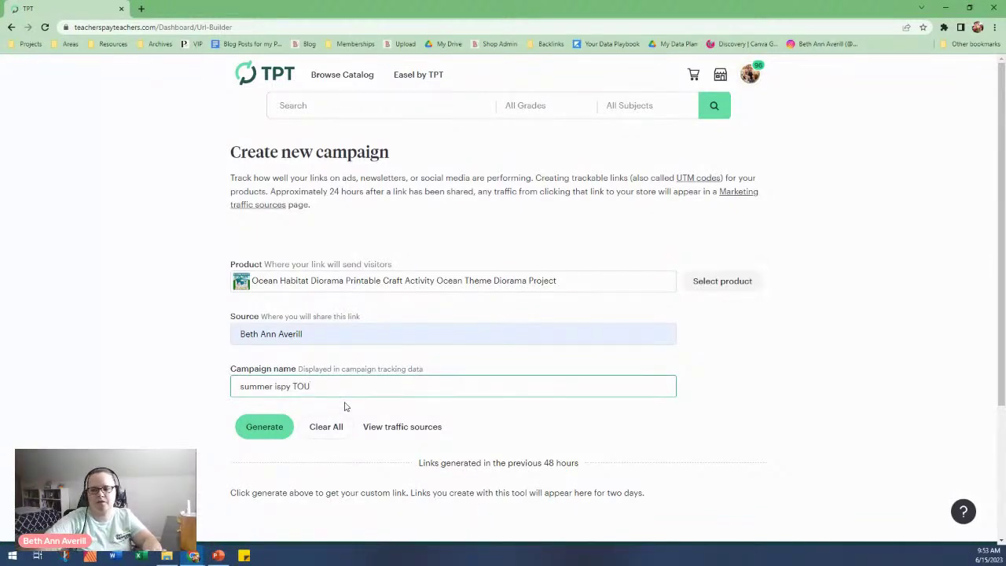
Step: Generate the trackable link for the Ocean Habitat Diorama product and copy it
left_click(267, 428)
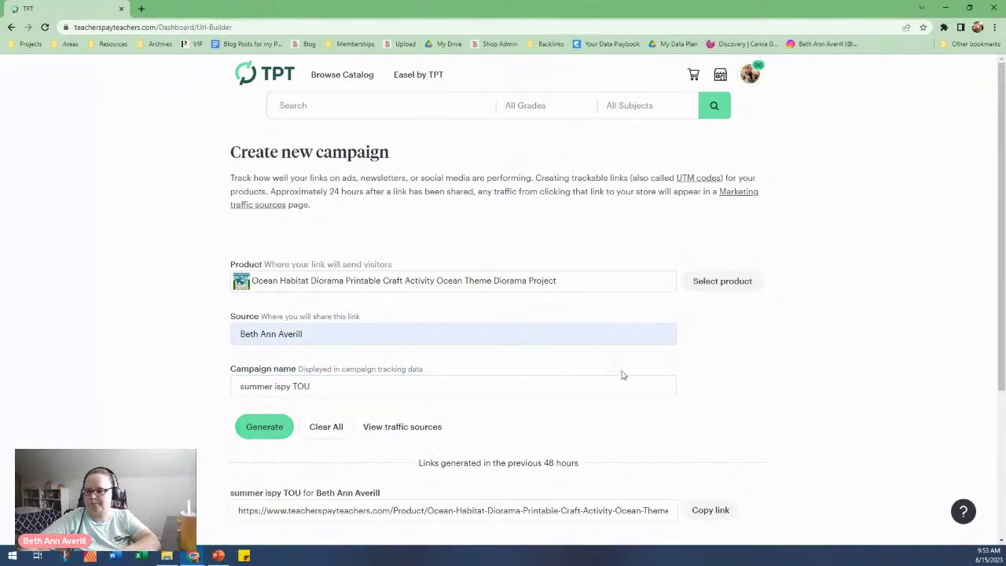
scroll(608, 406, "down", 2)
left_click(711, 406)
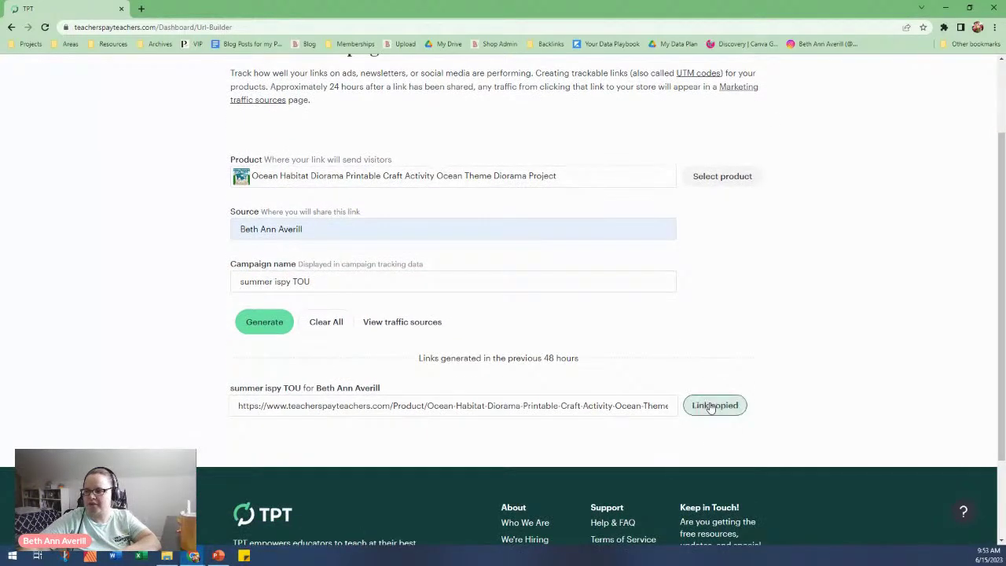
scroll(633, 307, "up", 2)
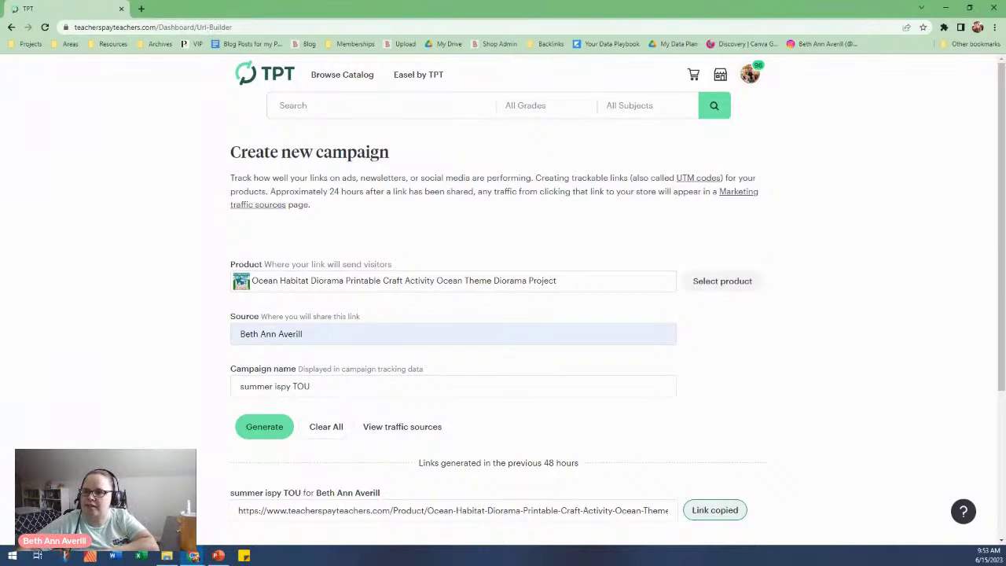
Step: Return to the Traffic page and examine the Groovy Buy the Bundle Page entry among the marketplace traffic sources
left_click(12, 29)
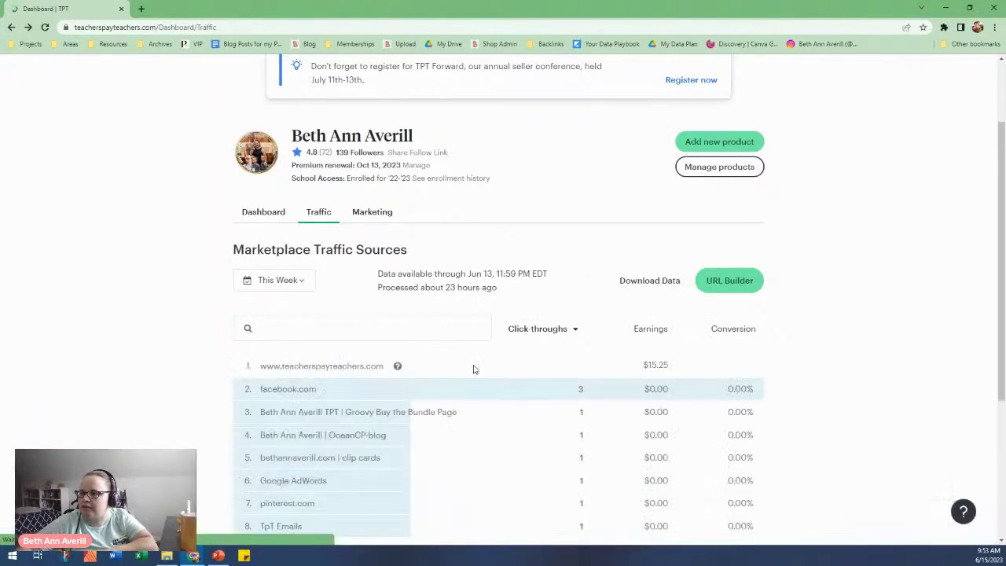
scroll(361, 389, "down", 2)
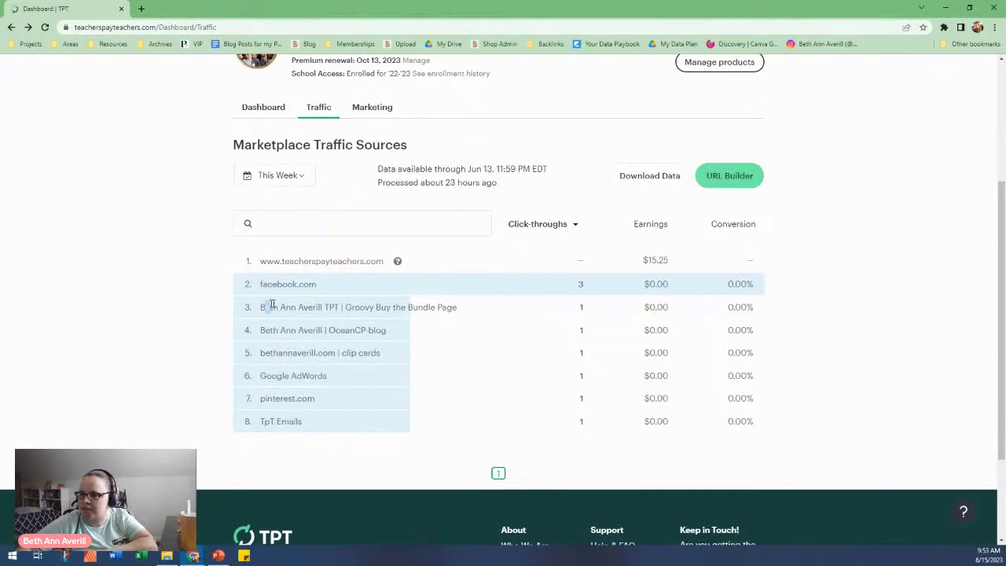
left_click_drag(272, 305, 404, 375)
left_click(369, 316)
left_click_drag(354, 307, 455, 316)
left_click(454, 318)
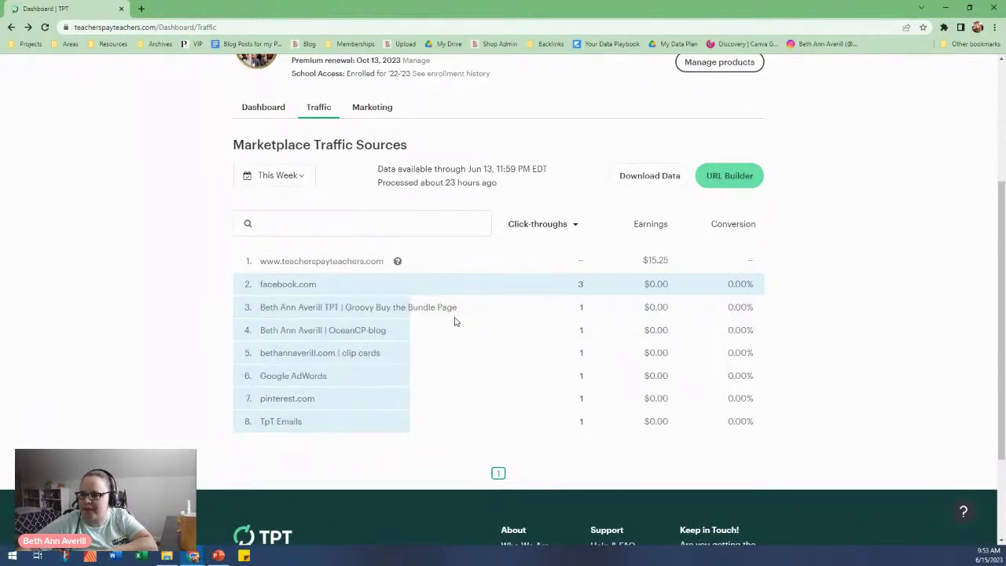
scroll(454, 330, "up", 3)
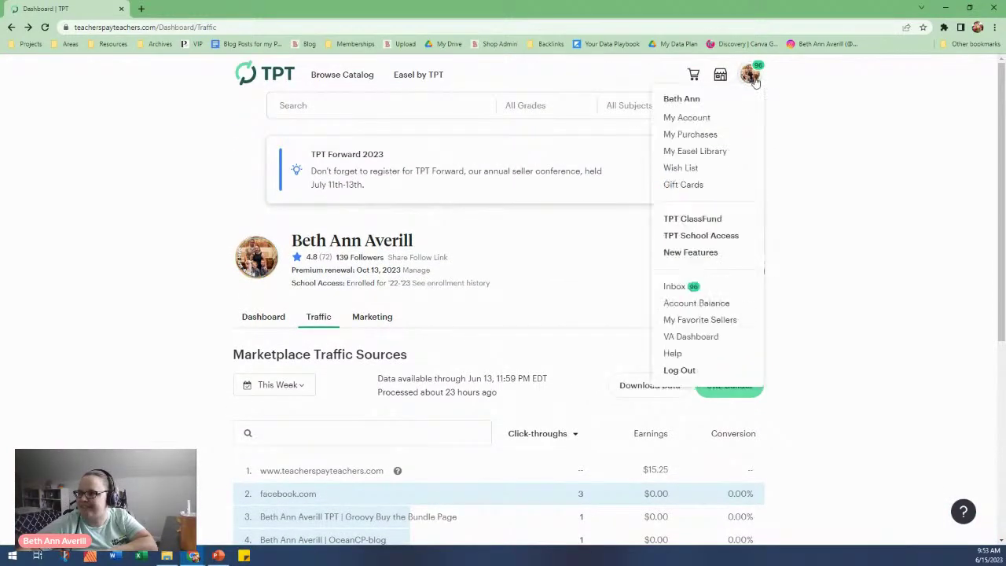
Step: Open the store's product listings in a new tab, search them for groovy and open the Groovy Boho Borders product
mouse_move(719, 76)
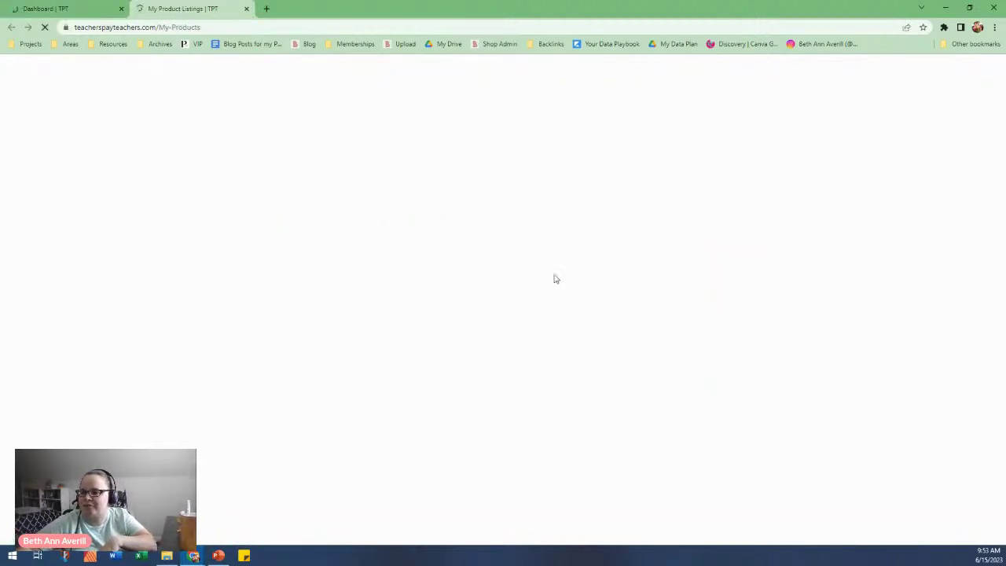
left_click(410, 299)
type("g")
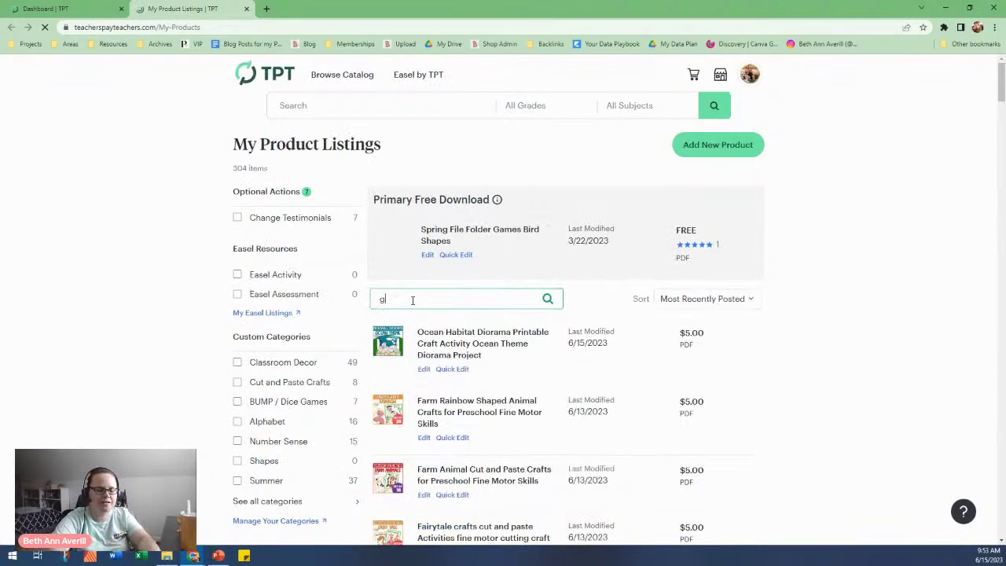
type("roovy")
key("Return")
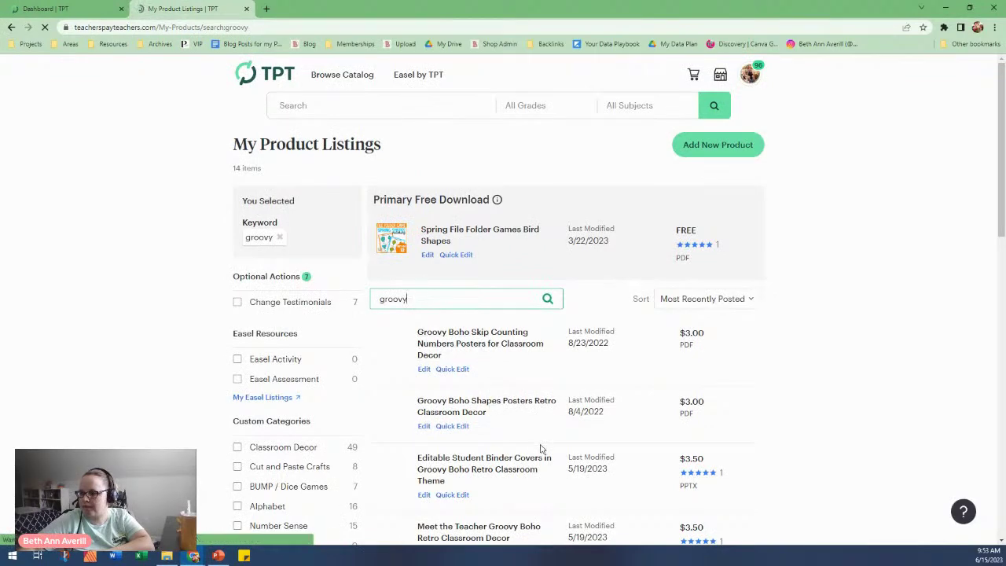
scroll(739, 385, "down", 4)
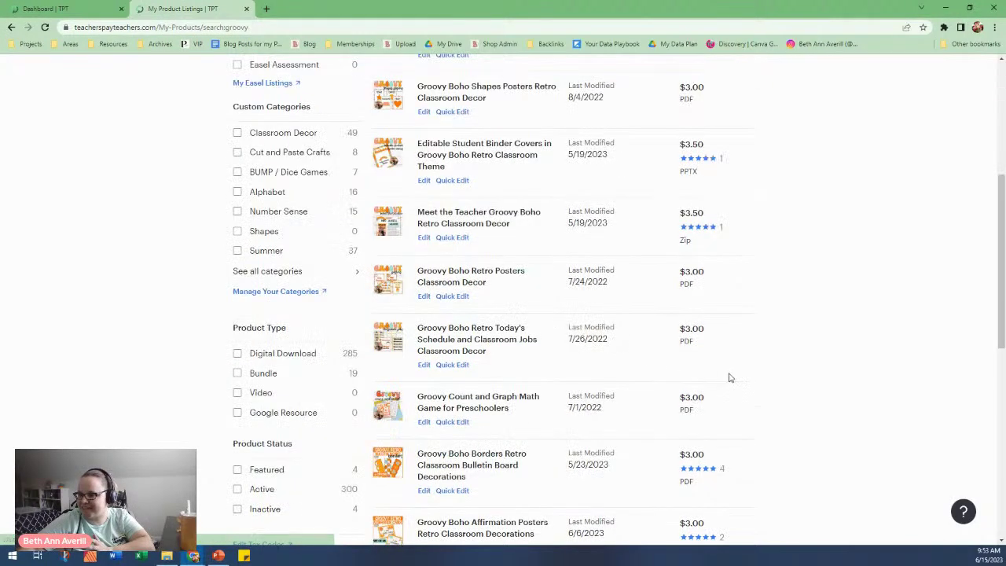
scroll(729, 378, "down", 3)
left_click(446, 252)
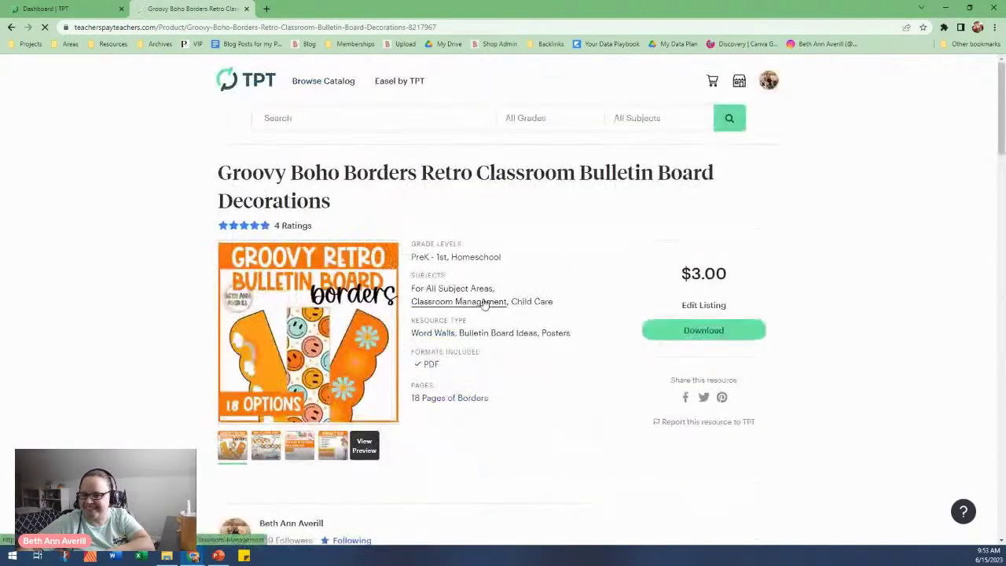
Step: Follow the bundle link on the last page of the product's preview and highlight utm_source in the resulting address
scroll(367, 291, "down", 2)
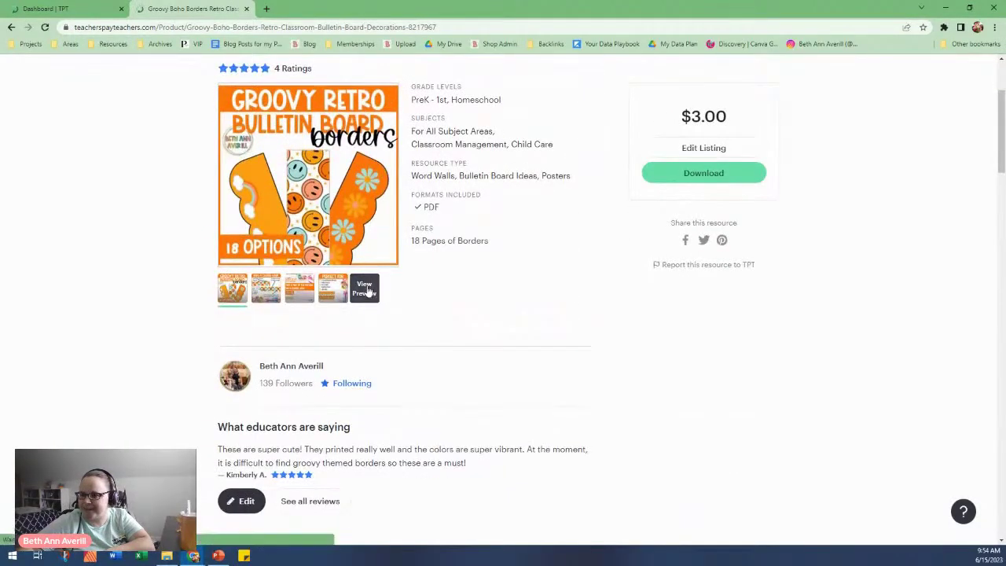
left_click(366, 289)
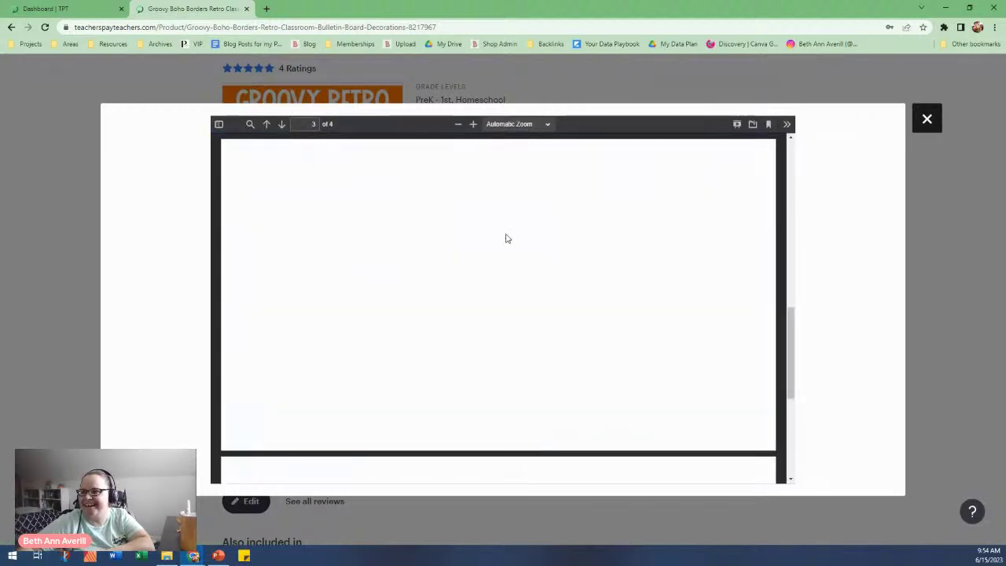
scroll(628, 259, "down", 5)
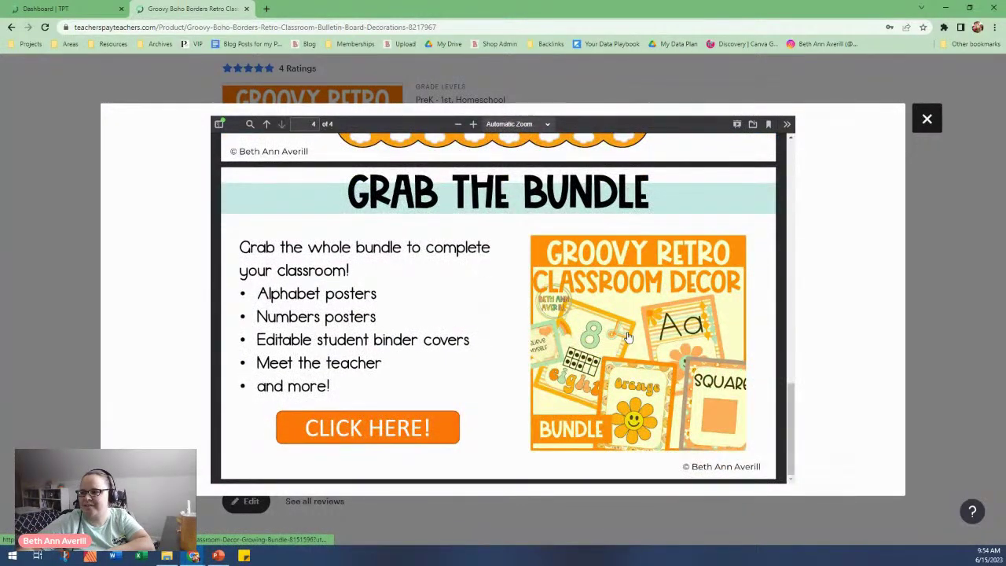
left_click(598, 327)
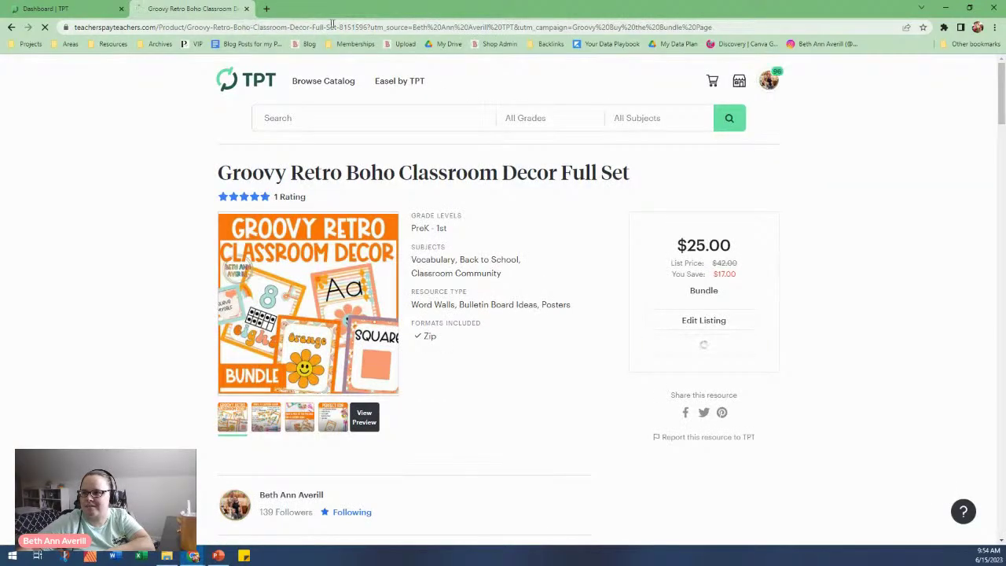
double_click(373, 26)
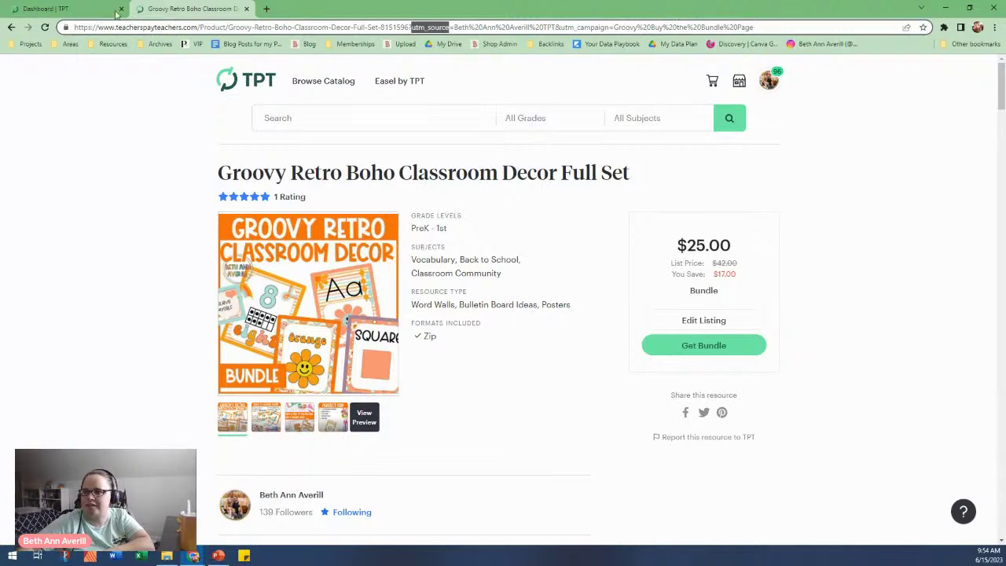
Step: Go back to the Traffic dashboard and highlight the Groovy Buy the Bundle Page source to compare it with the link
left_click(47, 9)
scroll(503, 314, "down", 3)
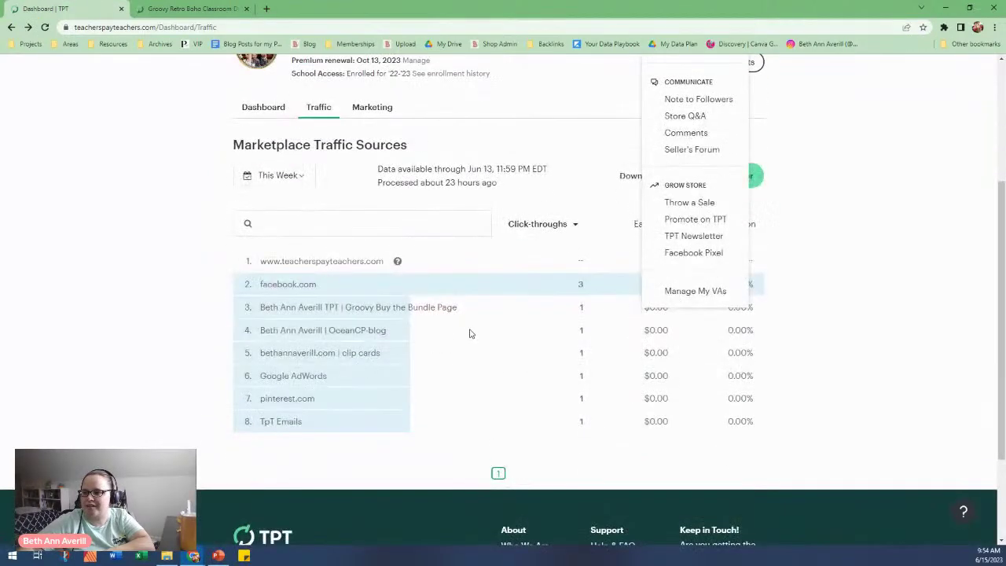
left_click_drag(453, 306, 257, 309)
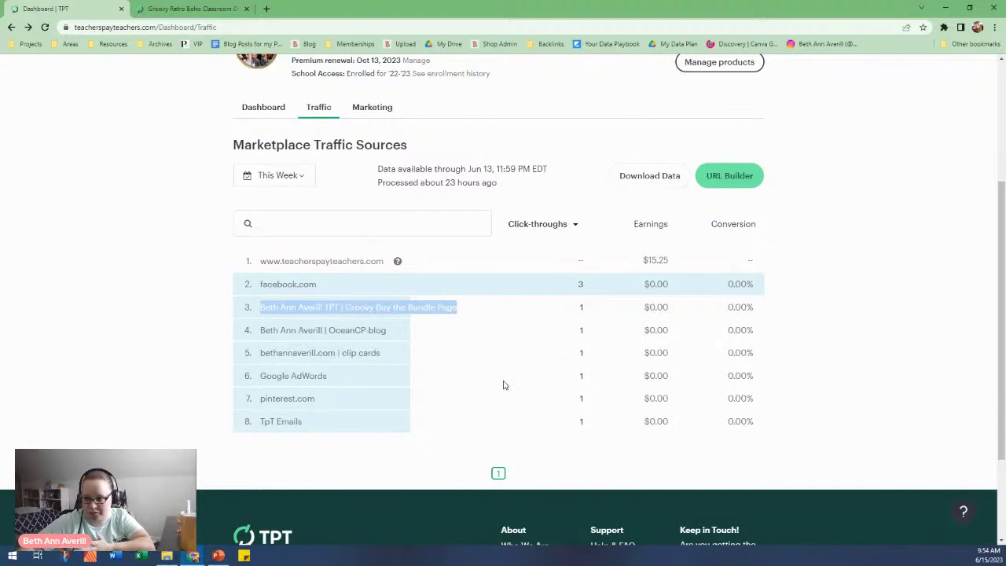
scroll(480, 385, "down", 2)
scroll(479, 385, "up", 1)
scroll(480, 388, "up", 1)
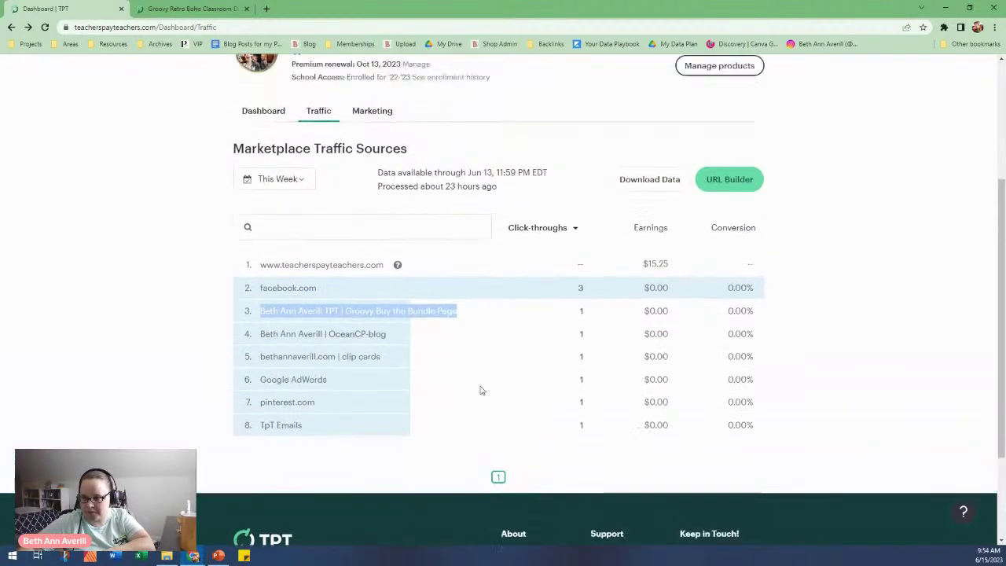
left_click(458, 373)
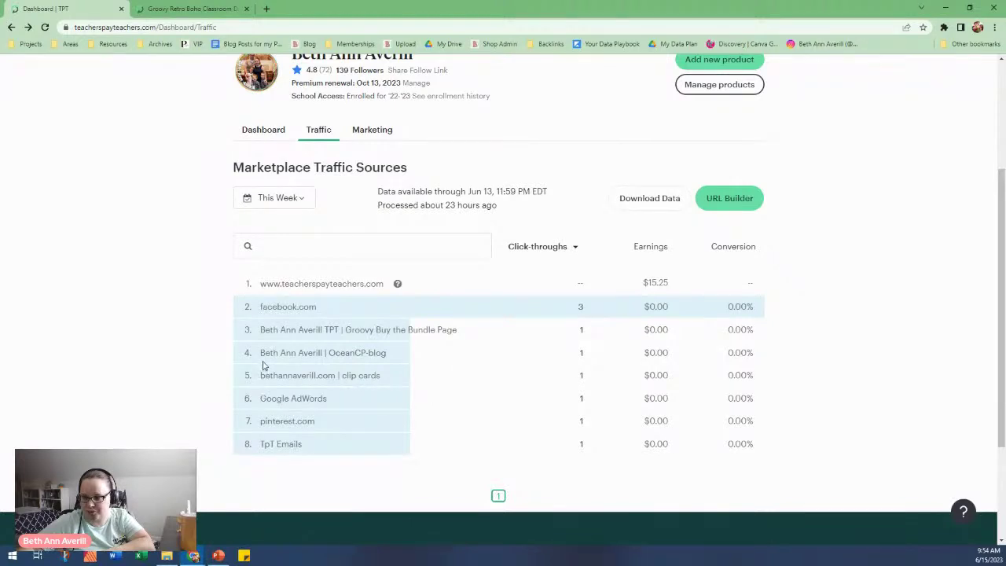
Step: Examine the remaining traffic sources, from the OceanCP-blog campaign down to TpT Emails, with their click-throughs and earnings
left_click_drag(262, 360, 365, 382)
left_click(366, 381)
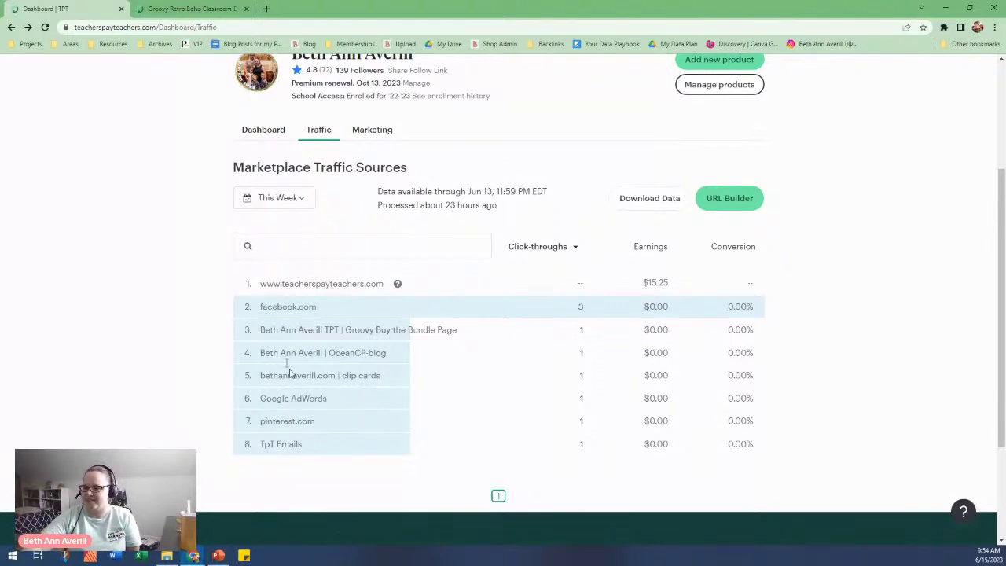
scroll(609, 423, "down", 2)
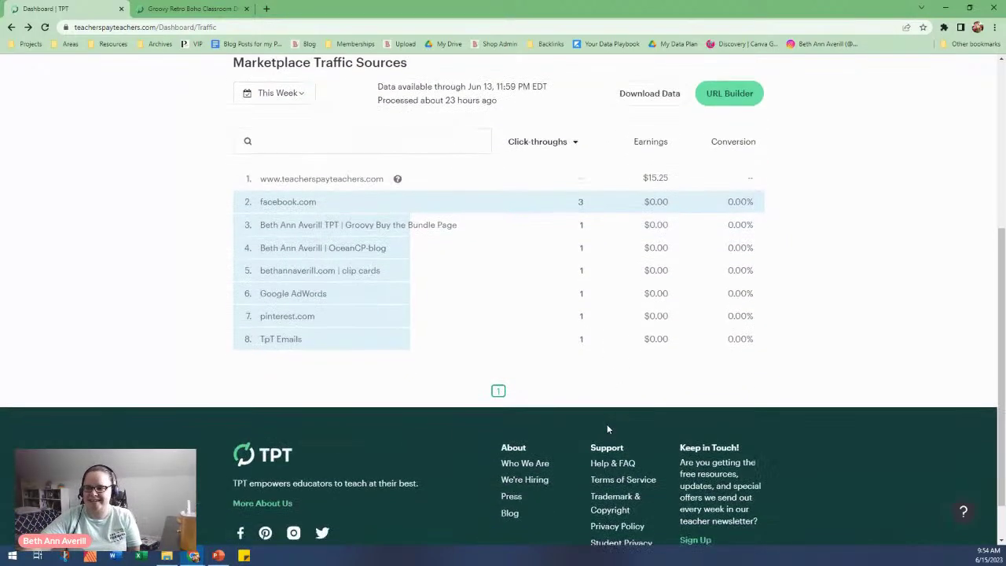
scroll(648, 391, "up", 1)
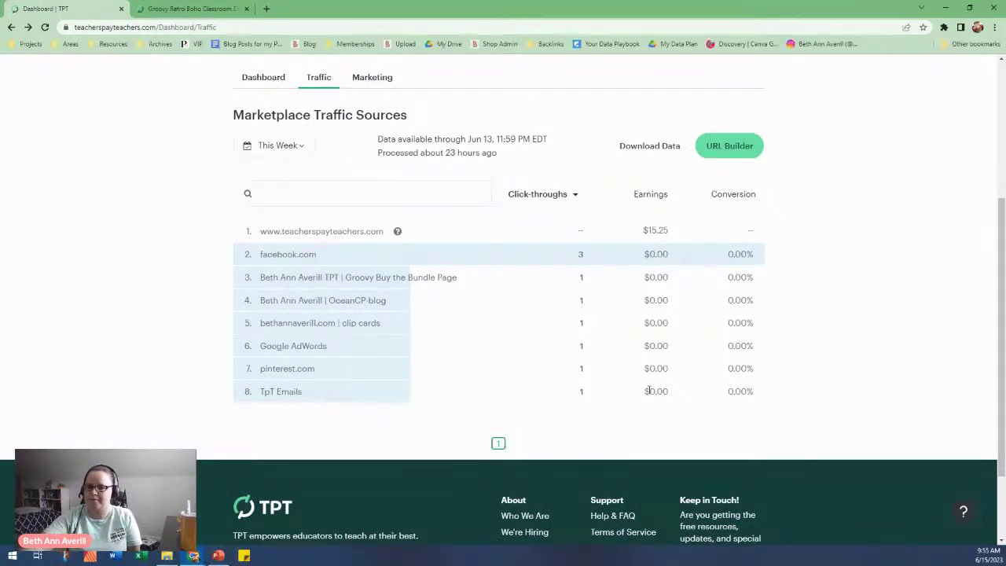
scroll(667, 368, "up", 3)
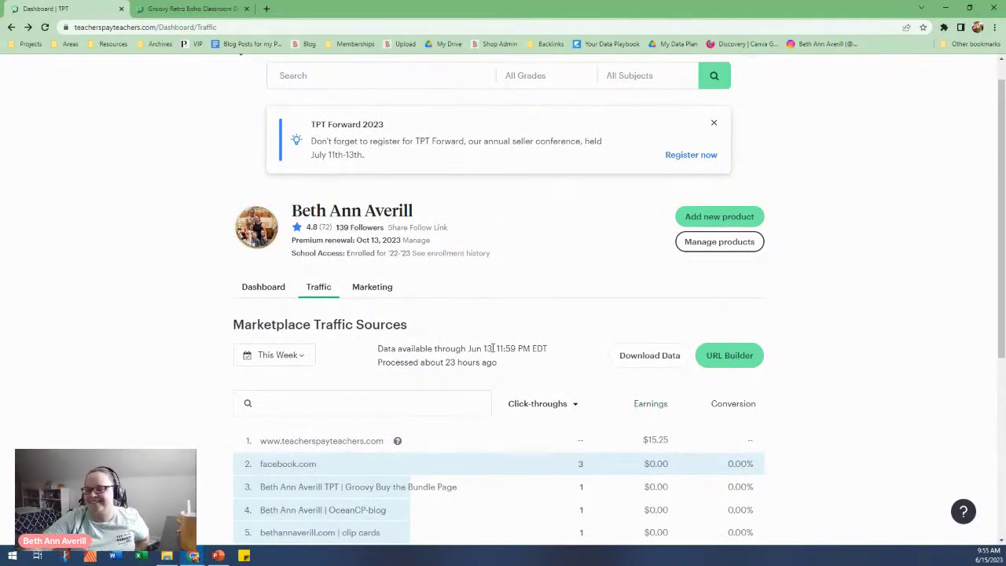
scroll(507, 331, "down", 2)
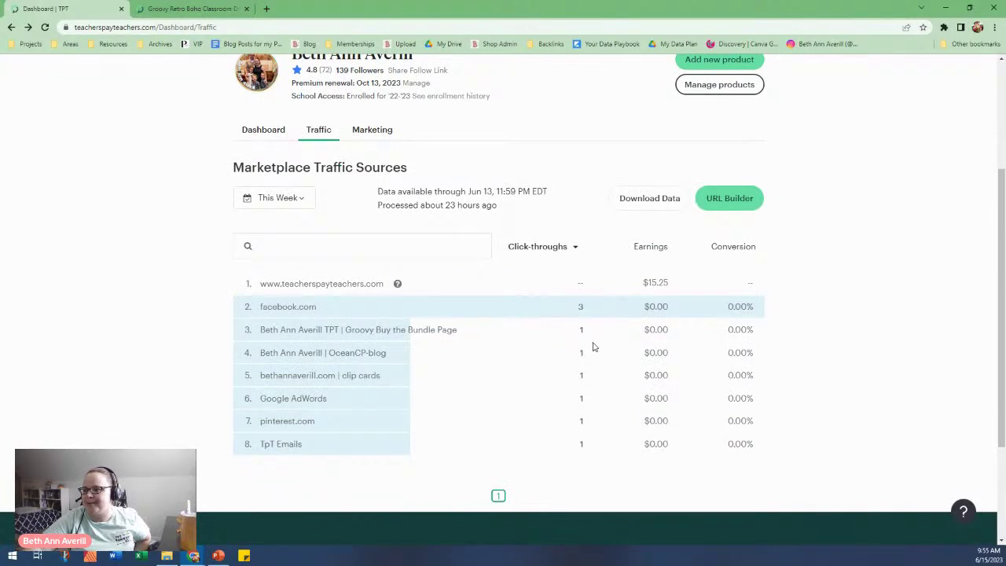
scroll(593, 346, "down", 1)
triple_click(306, 392)
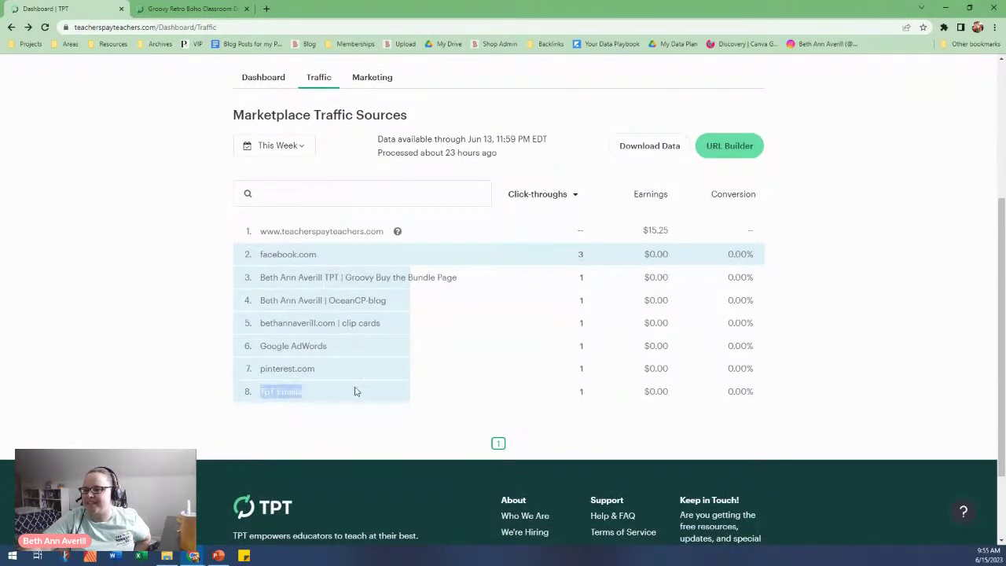
left_click(390, 369)
left_click_drag(352, 381, 310, 348)
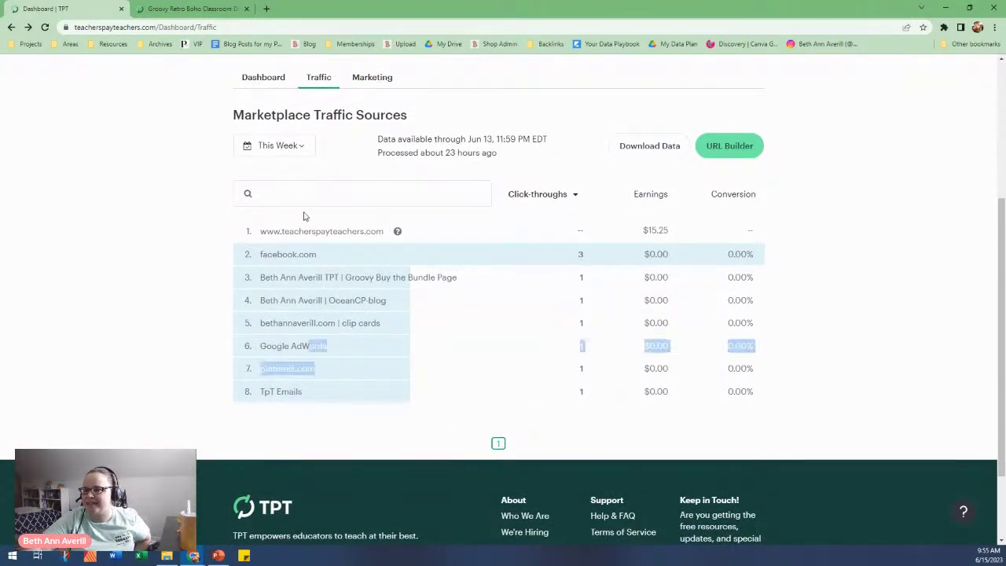
Step: Show the traffic sources for This Year and examine the email, blog post and website sources in the list
left_click(298, 148)
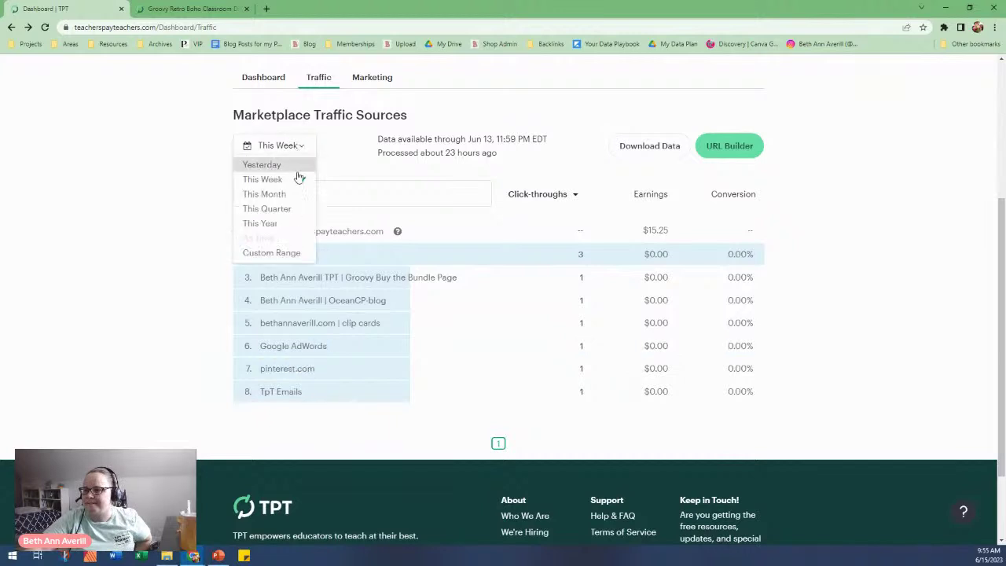
left_click(287, 225)
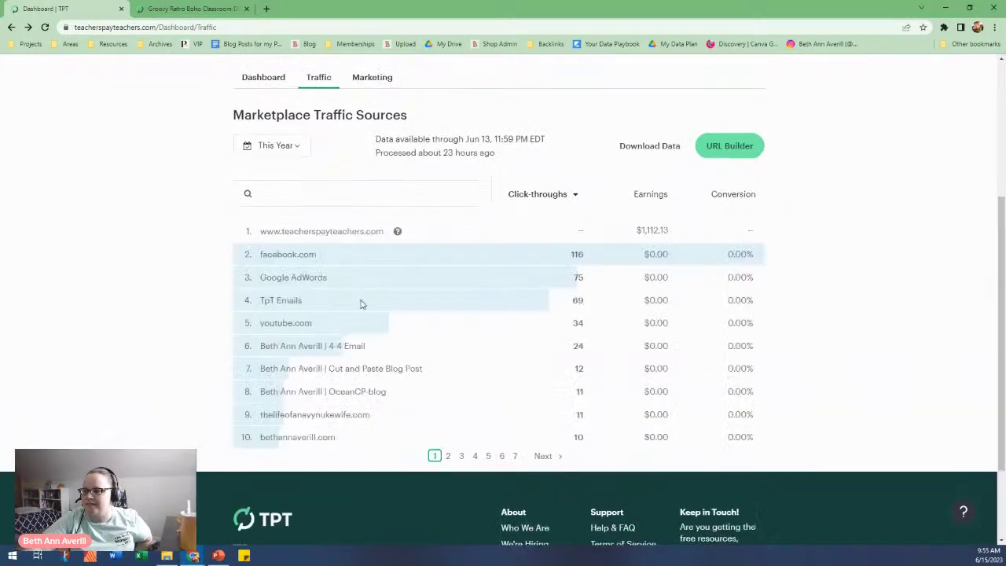
scroll(319, 310, "down", 1)
left_click_drag(262, 293, 352, 293)
left_click(356, 293)
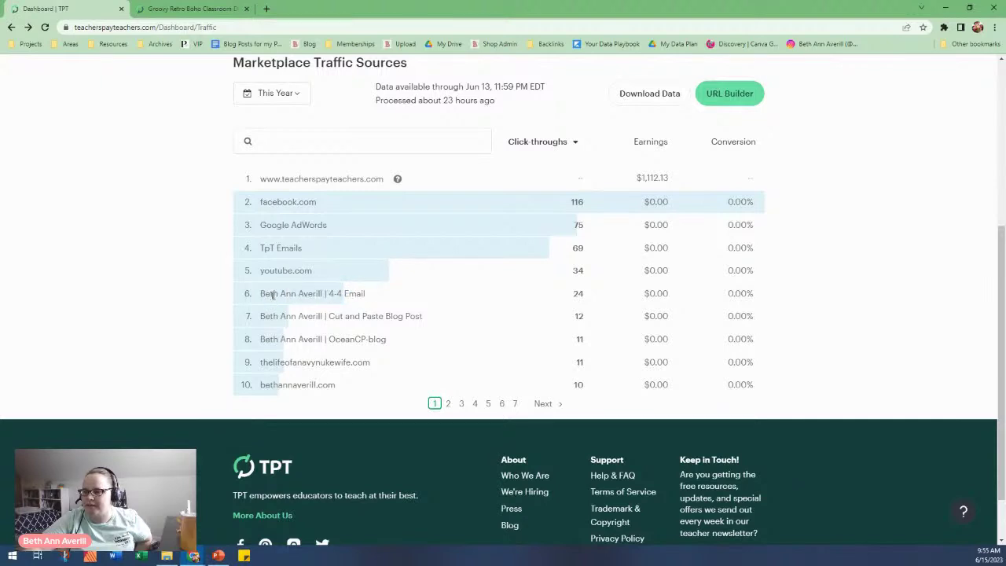
left_click_drag(260, 294, 429, 320)
left_click(339, 317)
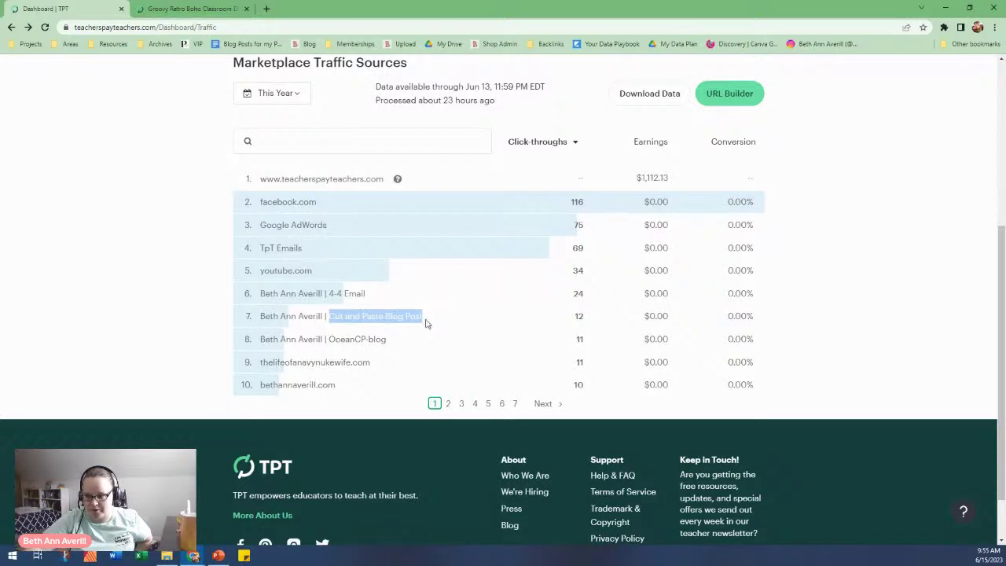
left_click(401, 340)
left_click_drag(369, 365, 245, 367)
left_click(314, 360)
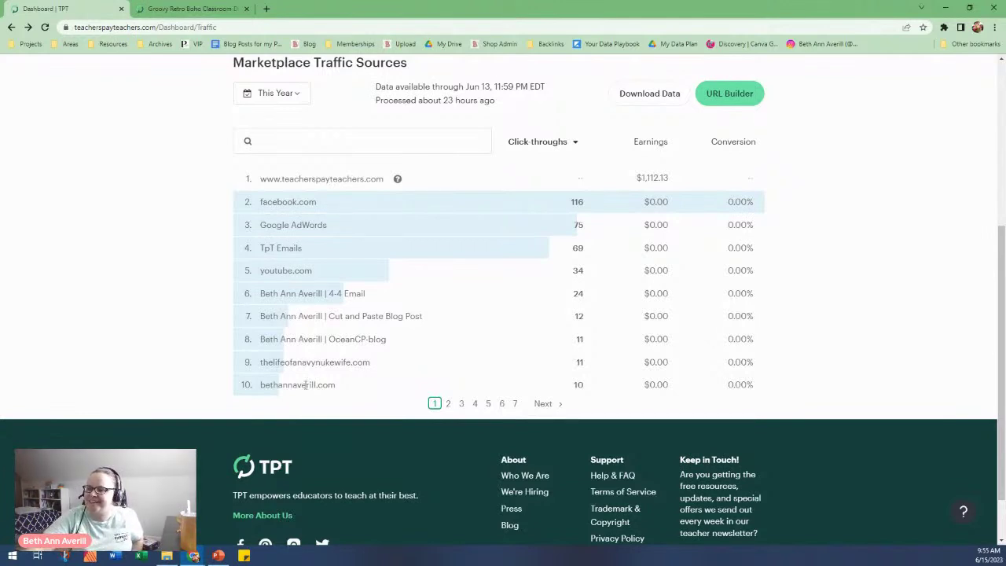
Step: Load thelifeofanavynukewife.com in a new tab to check where the old blog address leads
left_click(267, 9)
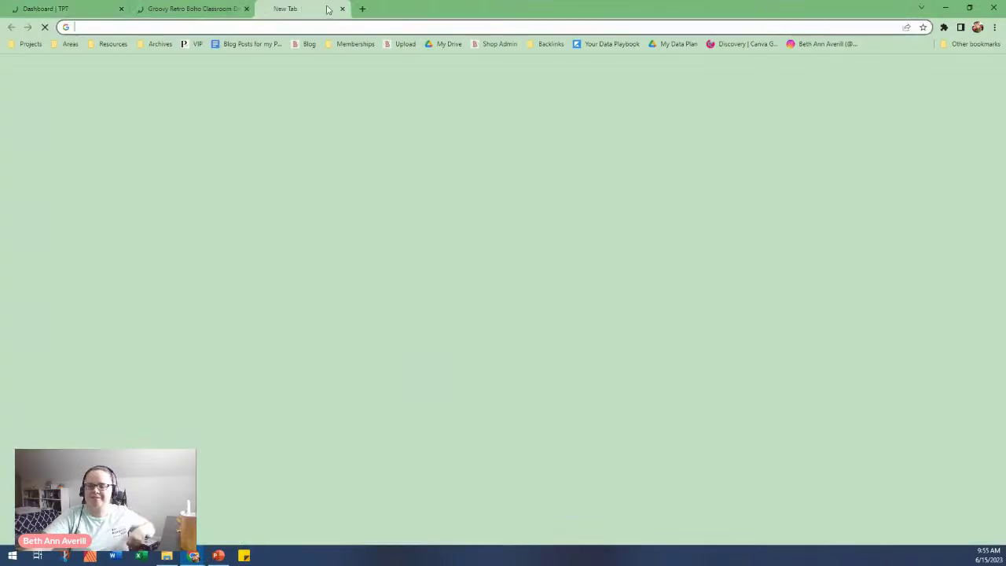
type("thelifeofa")
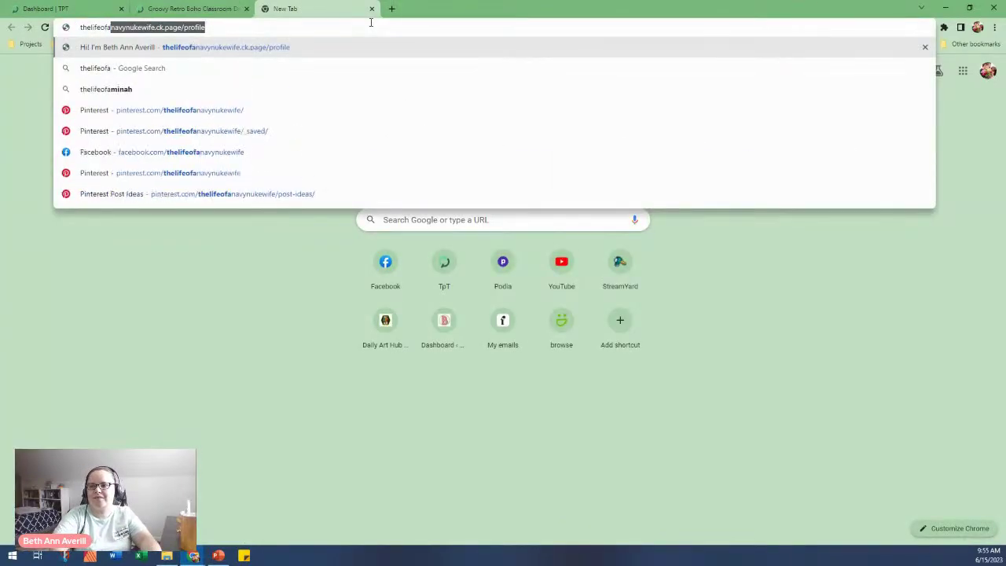
type("na")
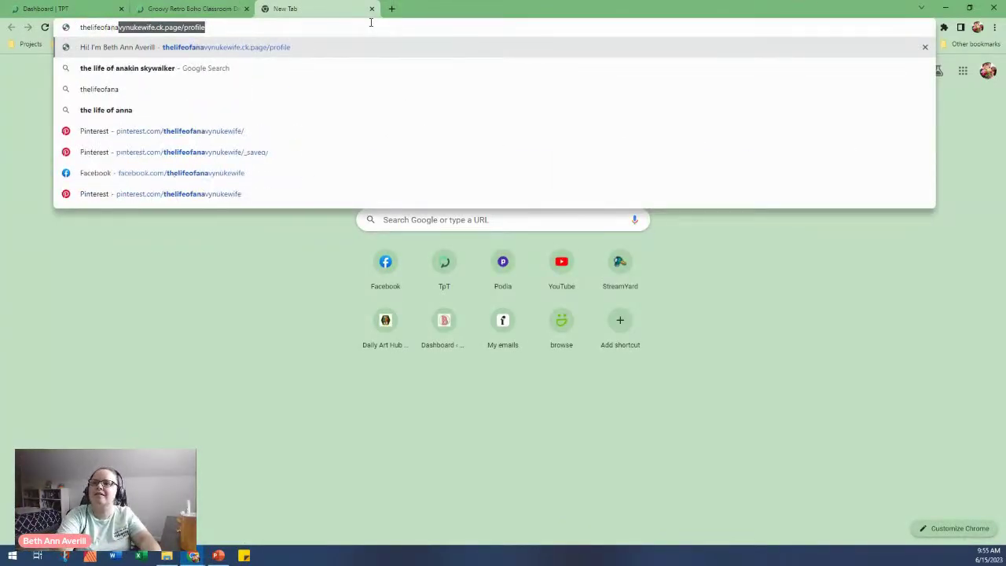
type("vy")
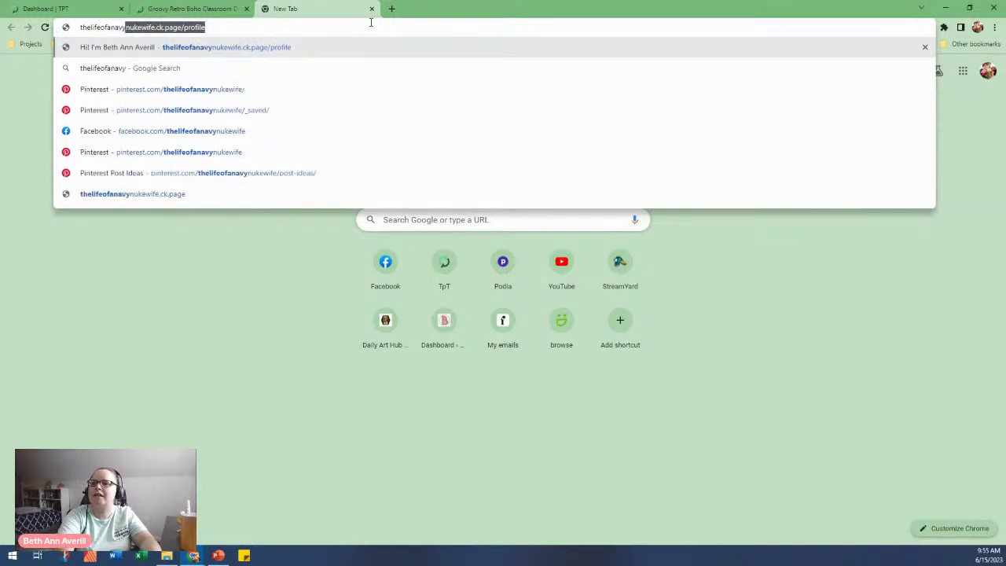
type("nukewife.com")
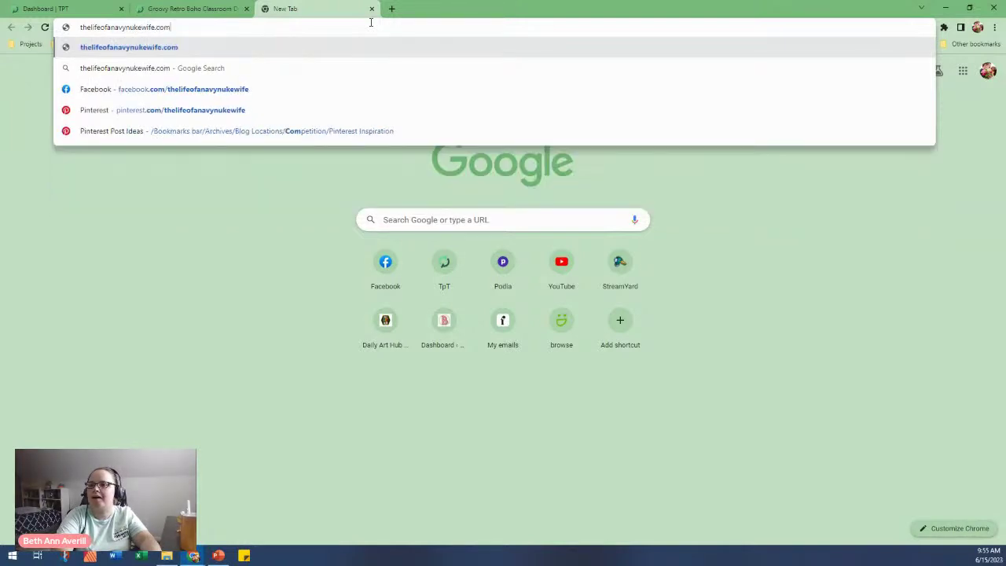
key("Return")
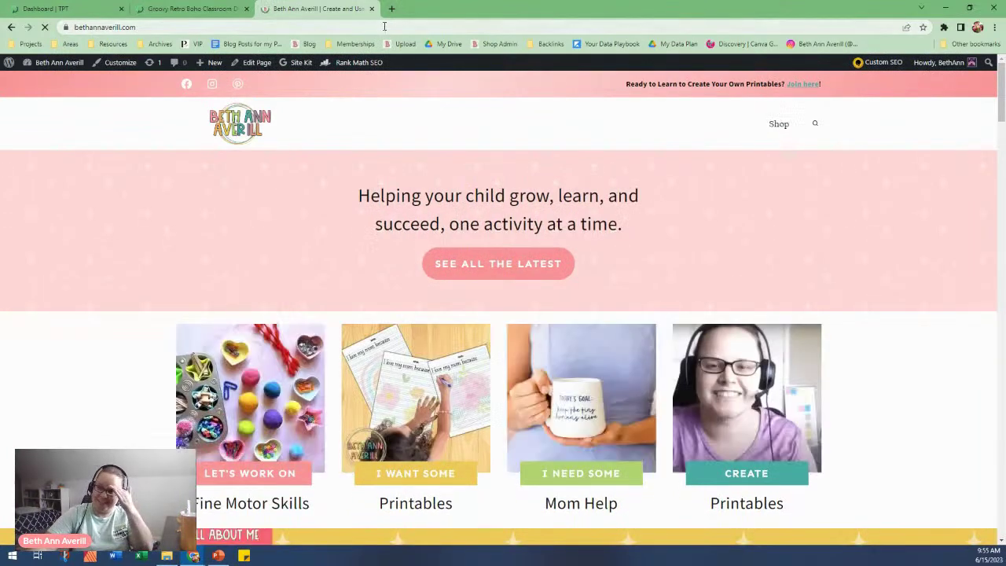
Step: Close the blog tab, revisit the Groovy Retro Boho bundle page and close the browser to return to PowerPoint
left_click(372, 8)
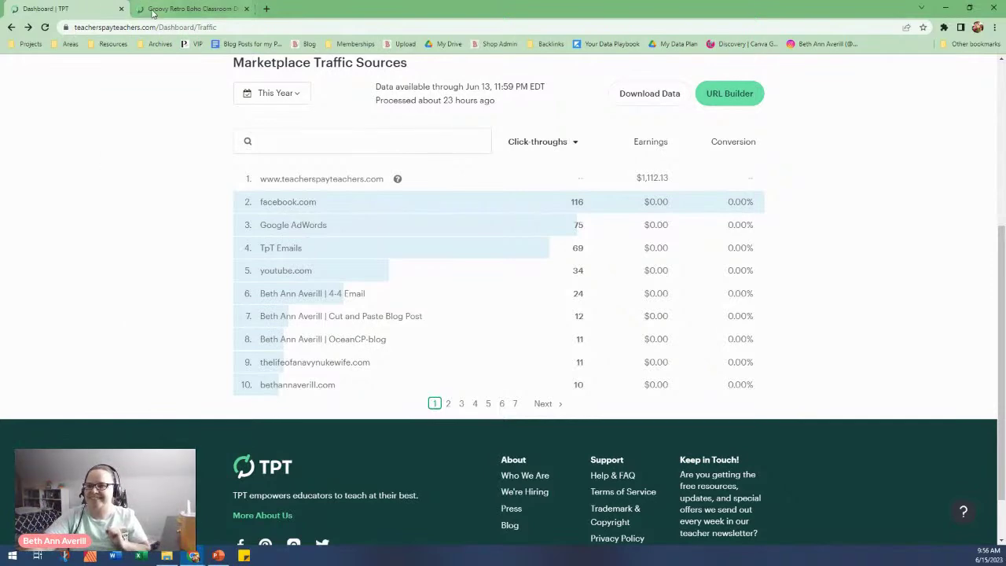
left_click(181, 9)
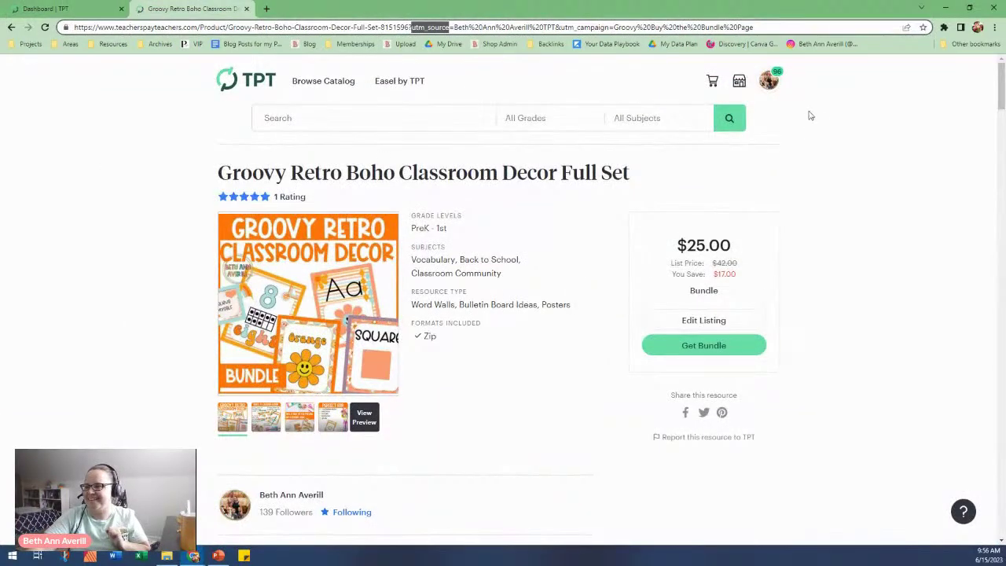
left_click(992, 9)
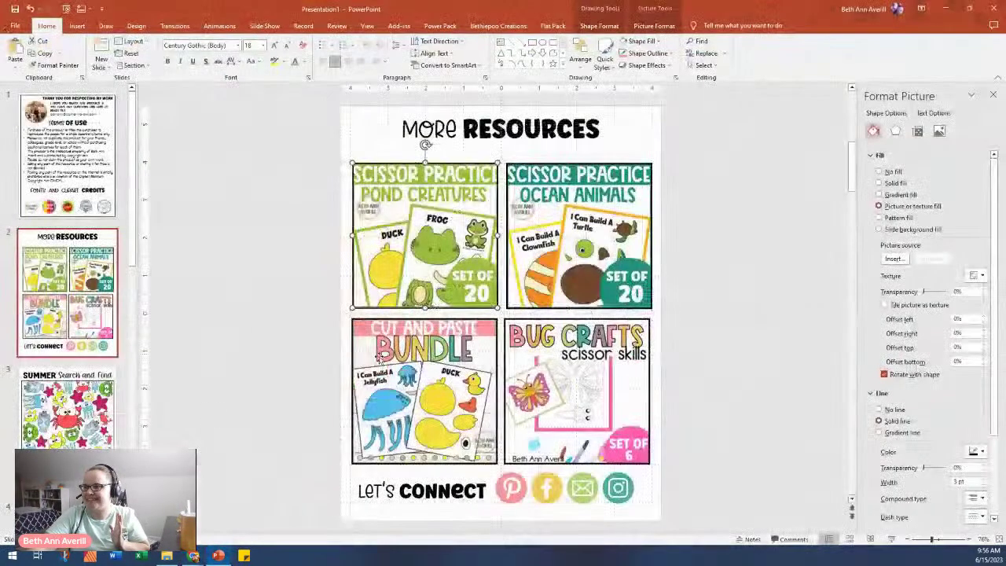
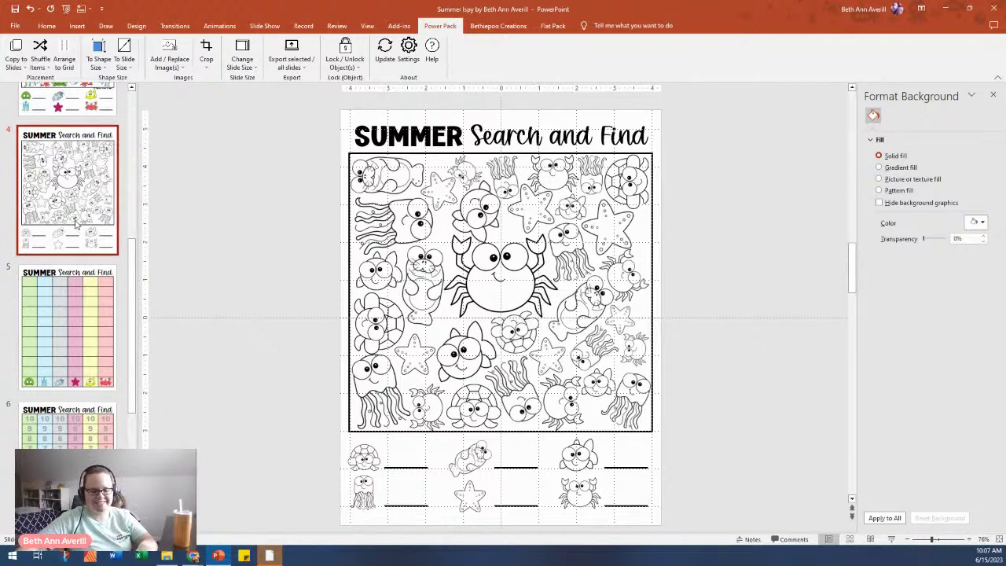
Step: Paste the copyright line onto slides 4 and 5, moving it on slide 5 to just below the crab column of the chart
key("ctrl+v")
scroll(72, 228, "down", 3)
left_click(69, 230)
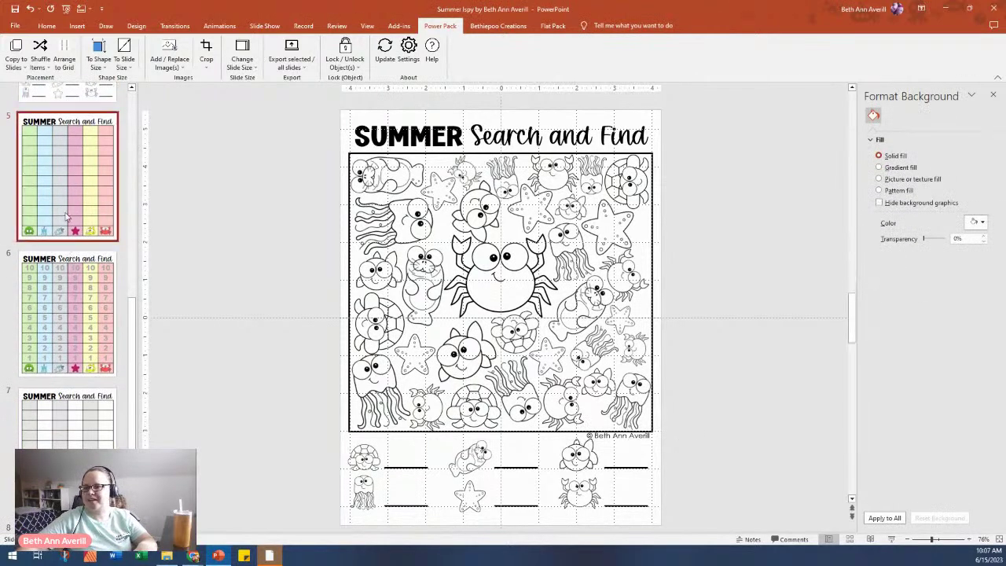
key("ctrl+v")
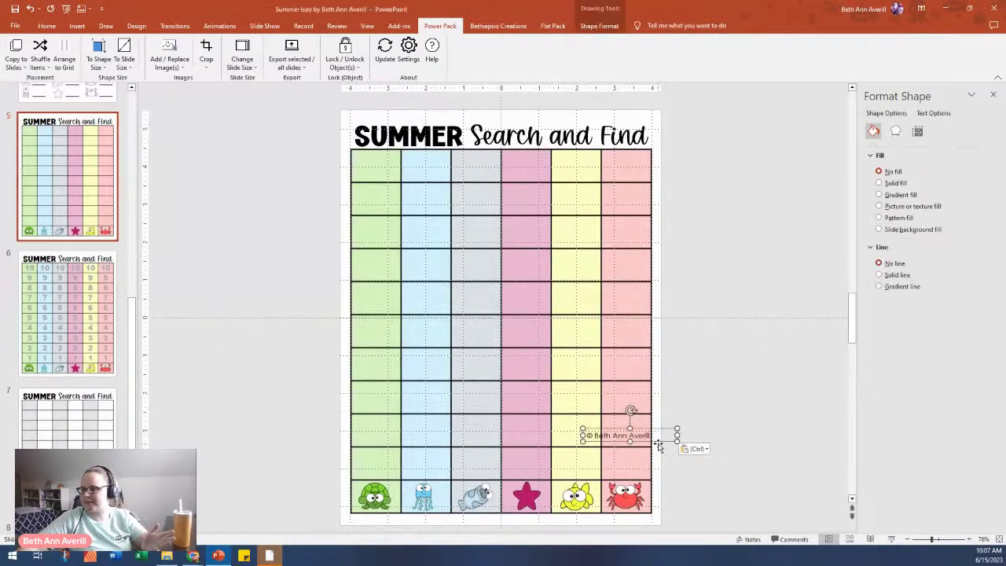
left_click_drag(658, 445, 652, 524)
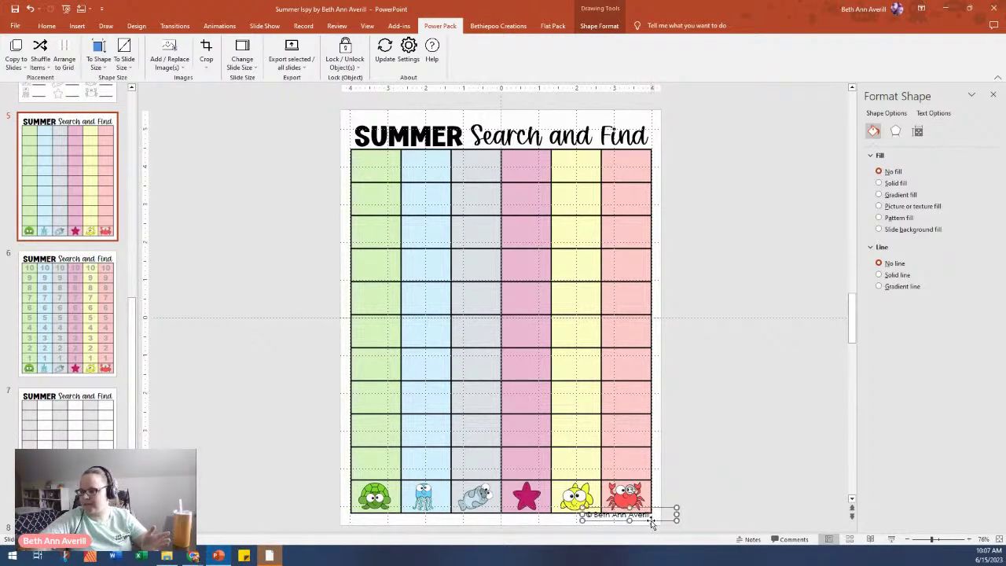
key("Down")
key("Down")
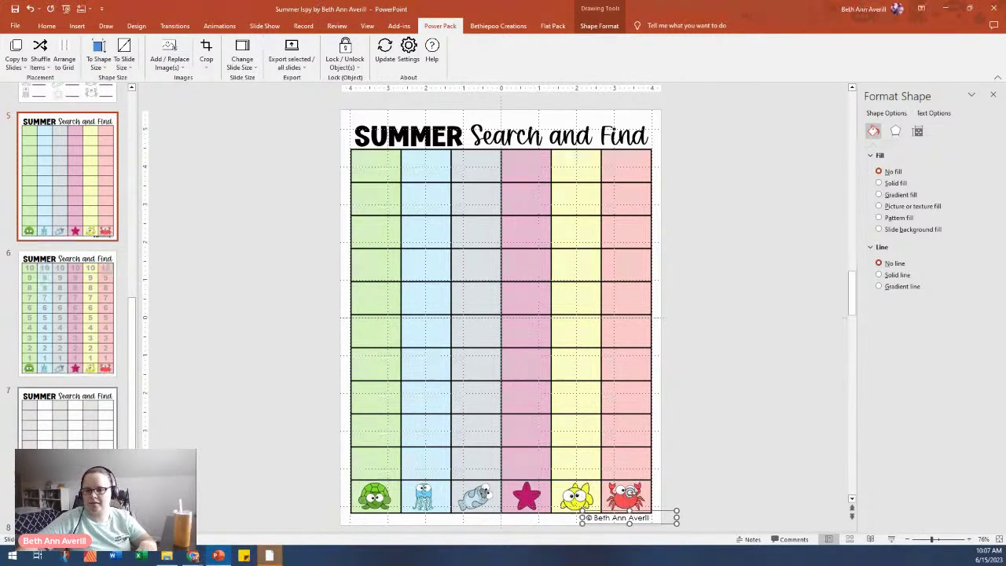
Step: Copy the repositioned copyright line from slide 5 onto the chart slides 6, 7 and 8
left_click(68, 417)
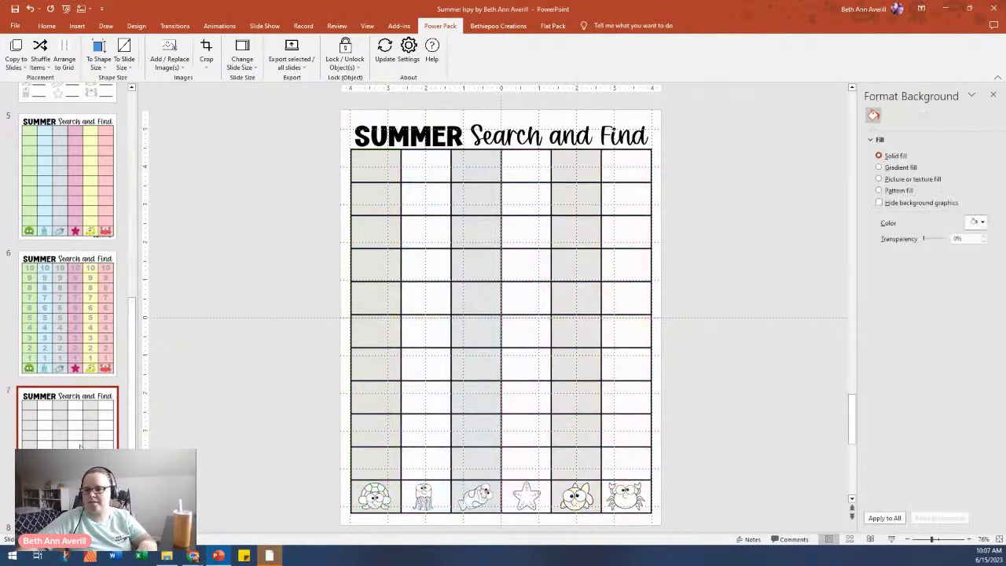
left_click(104, 308)
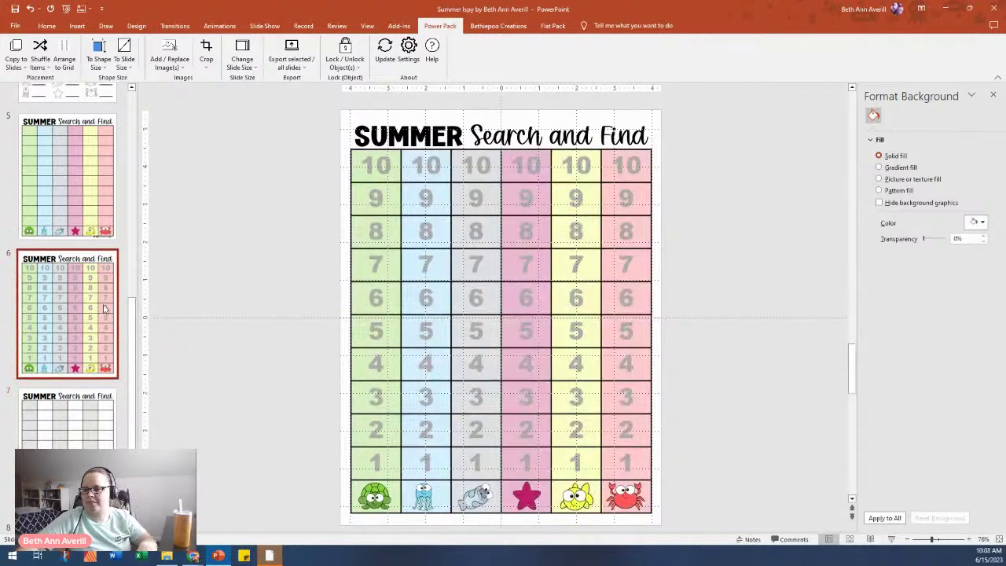
left_click(74, 438)
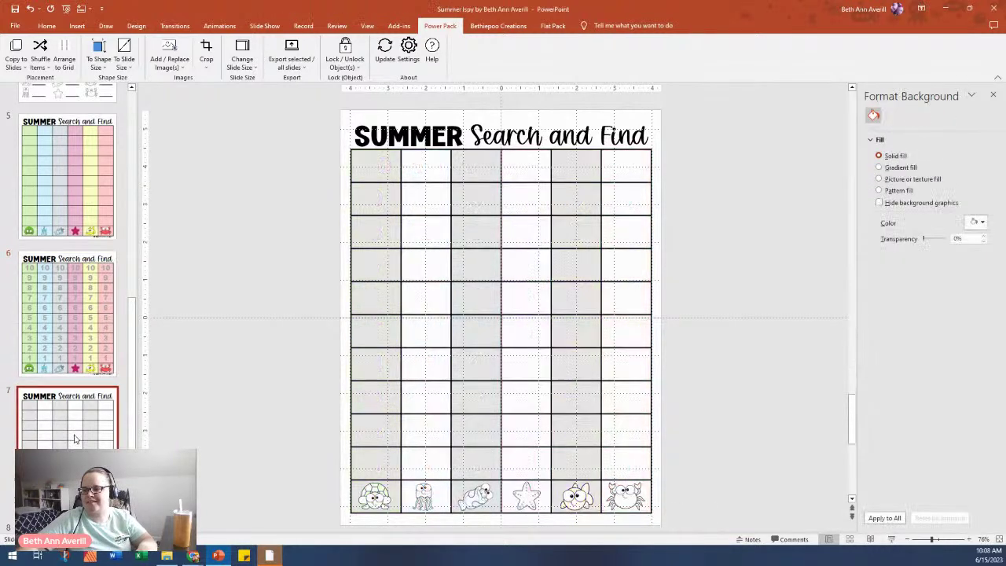
key("ctrl+v")
key("Page_Down")
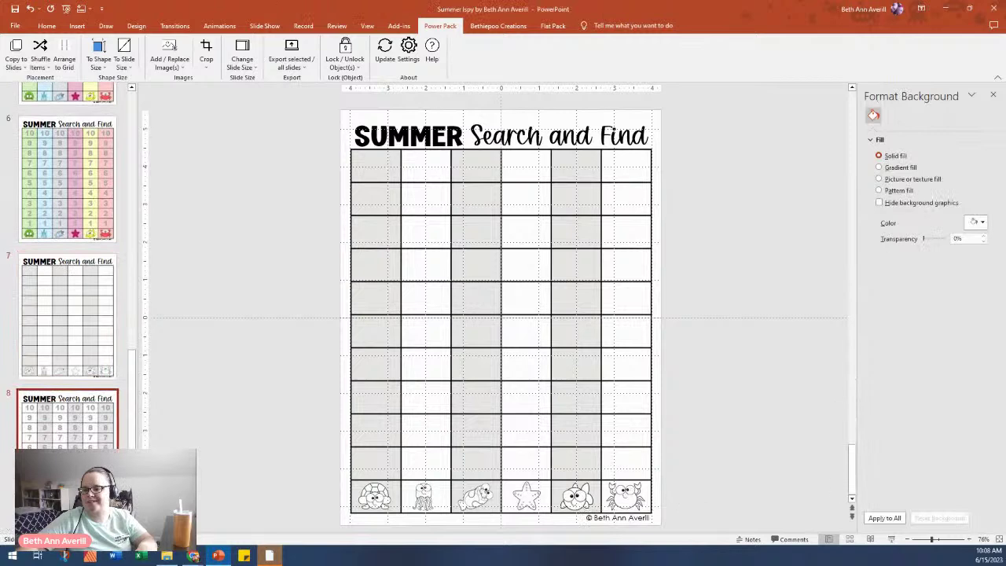
key("ctrl+v")
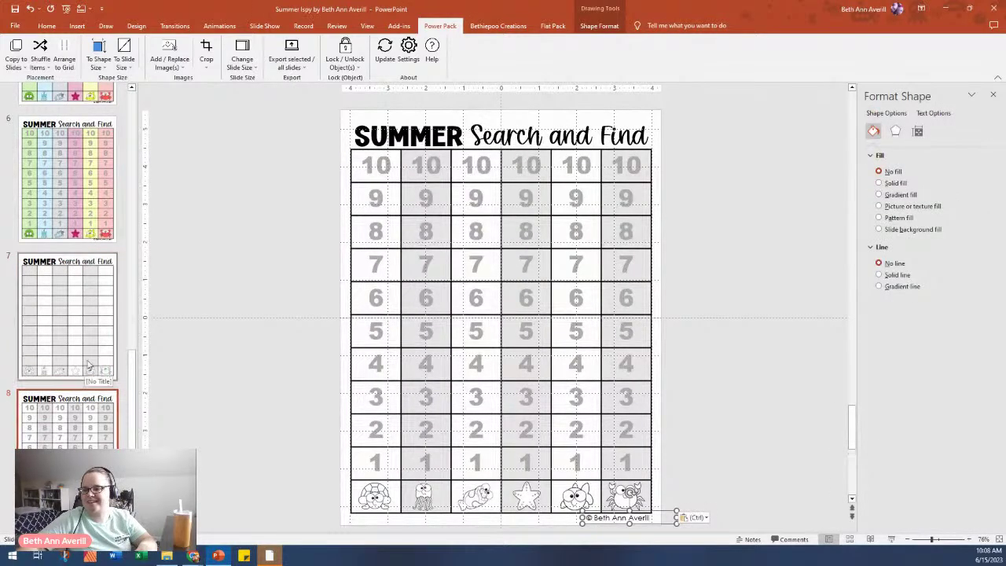
key("Escape")
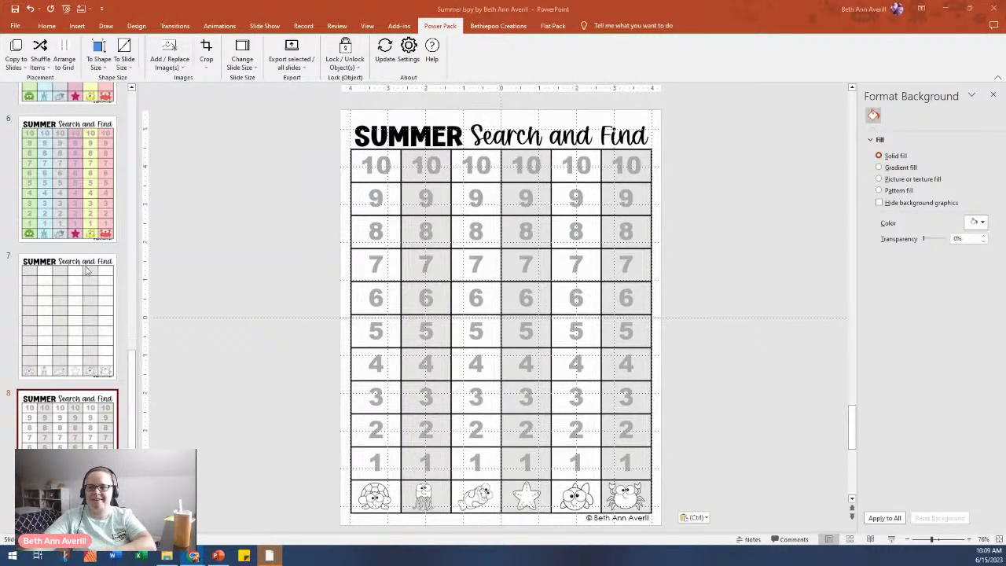
Step: Review the color search page on slide 3, show all slides in Slide Sorter view and select slide 5
scroll(87, 270, "up", 5)
scroll(83, 273, "up", 1)
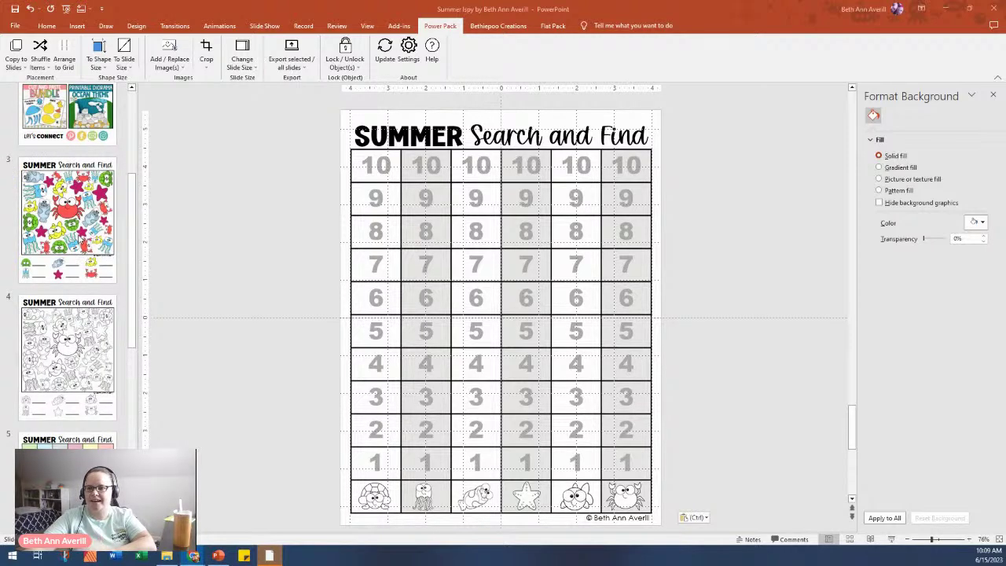
left_click(78, 238)
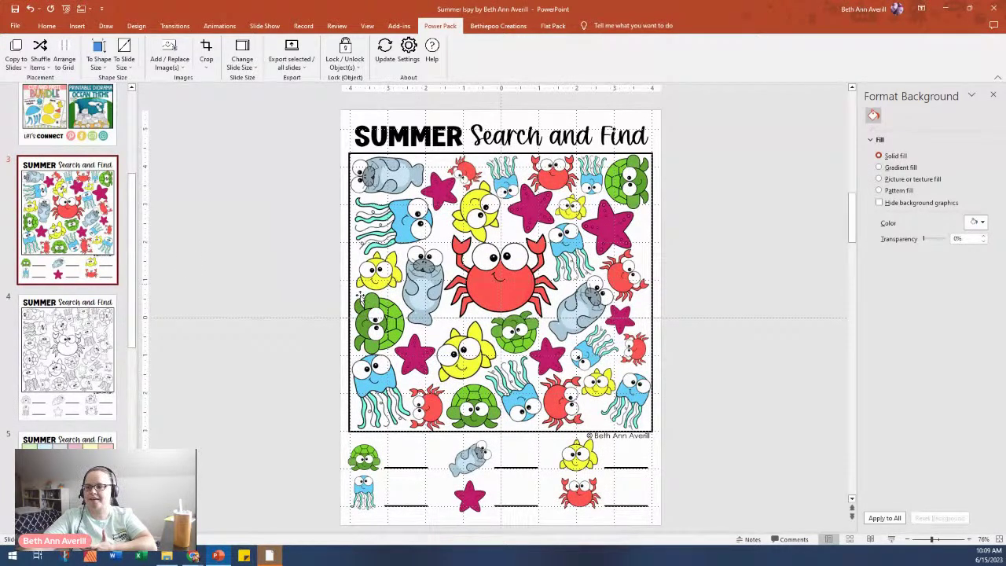
left_click(850, 539)
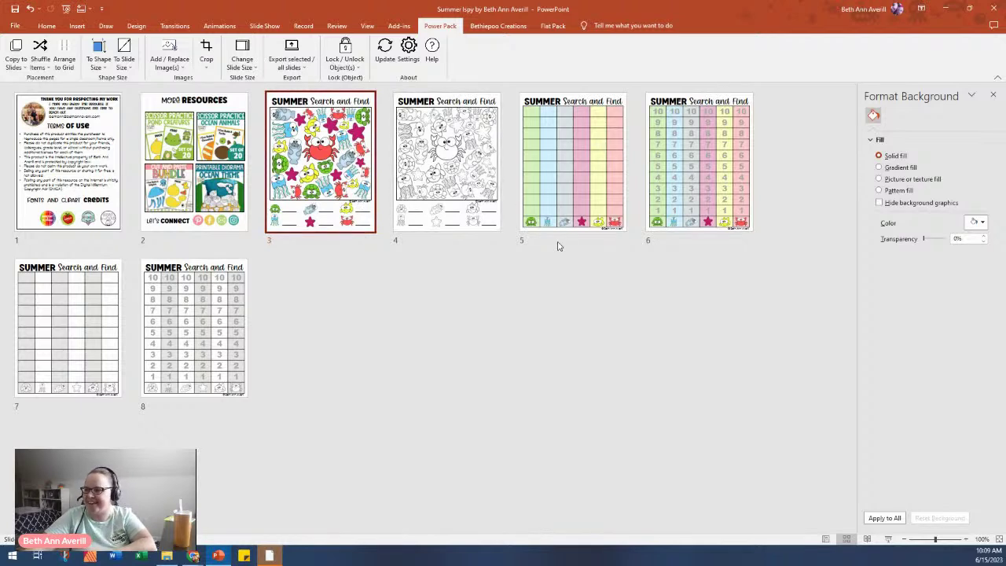
left_click(563, 182)
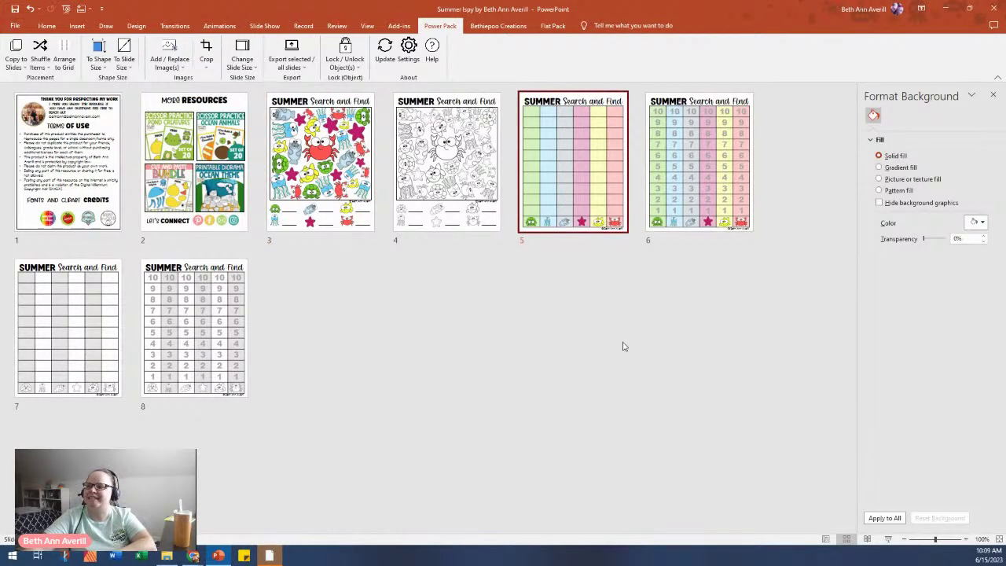
Step: Switch to the exported PDF in Acrobat Reader, zoom out to 72.1% and view the terms and More Resources pages
left_click(269, 555)
scroll(377, 314, "down", 1)
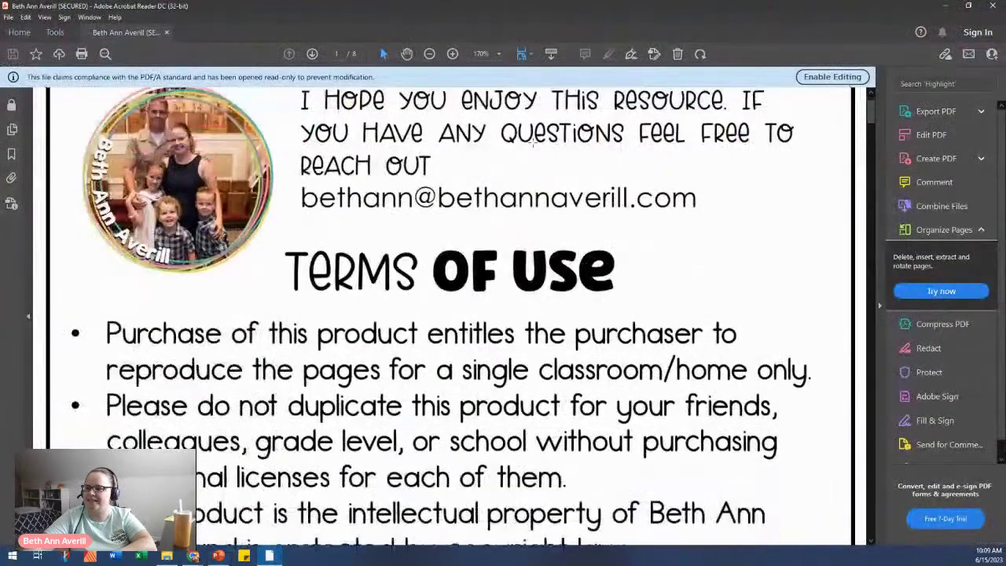
left_click(429, 54)
left_click(429, 55)
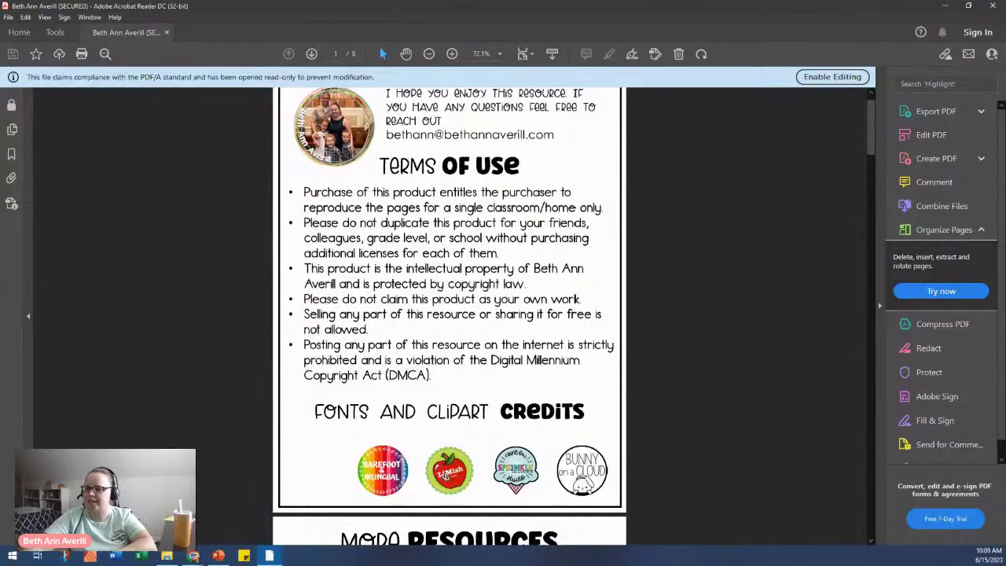
scroll(577, 471, "down", 6)
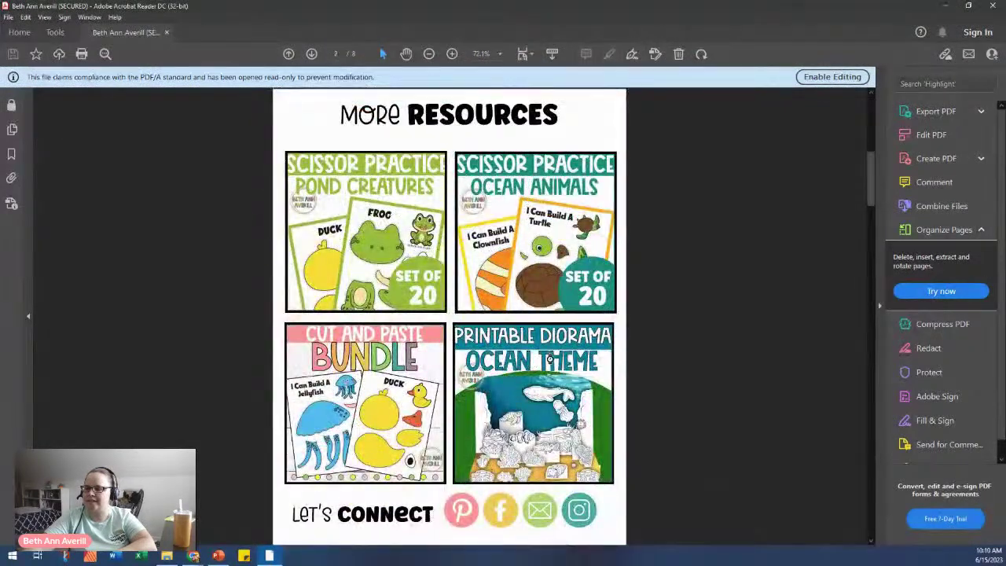
Step: Test the PDF's Ocean Animals product link, close the browser and look over the search page and the font and clipart credits
left_click(550, 358)
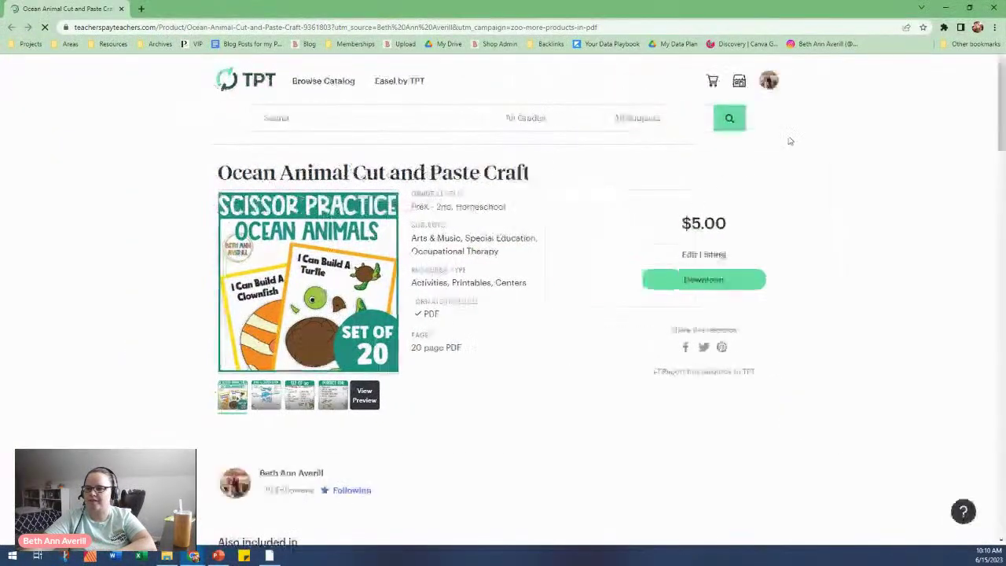
left_click(995, 7)
scroll(467, 406, "down", 10)
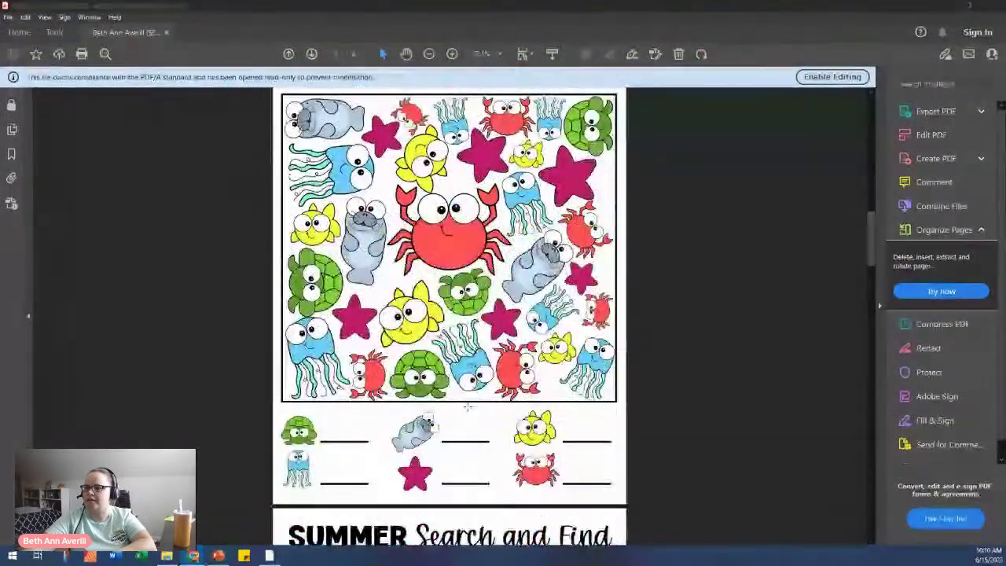
scroll(467, 407, "up", 12)
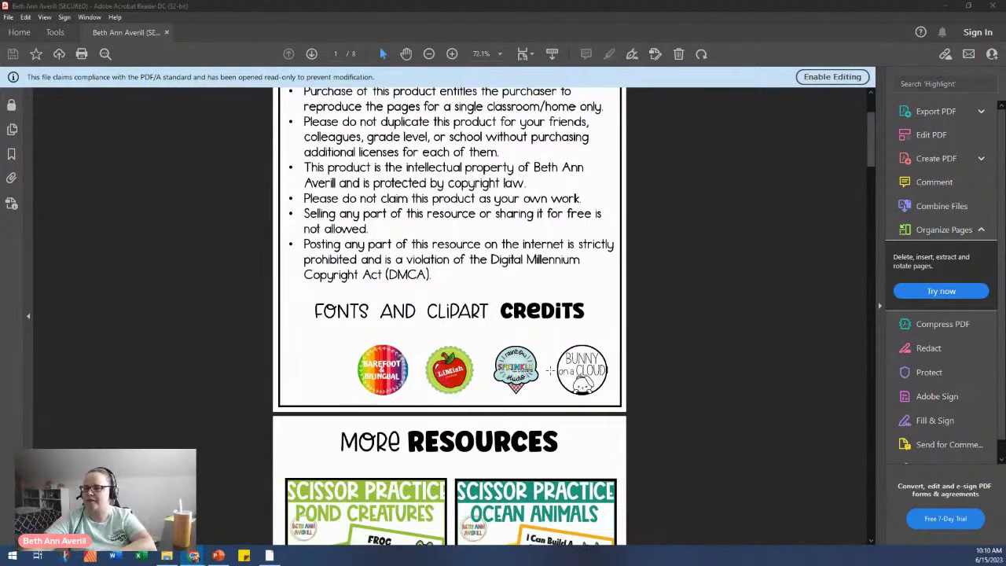
Step: Close the exported PDF, return to PowerPoint and show the full list of recent presentations
left_click(991, 6)
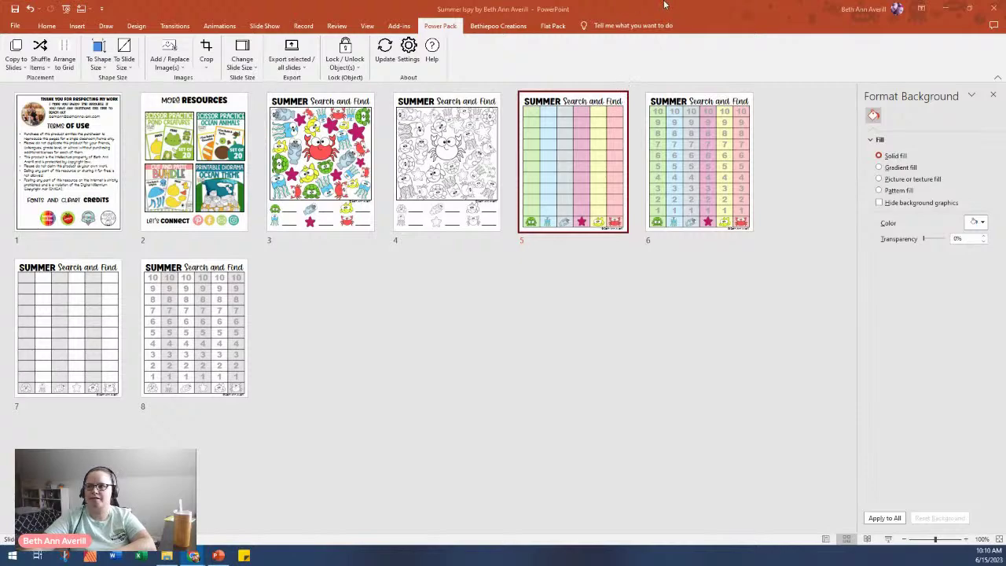
left_click_drag(662, 11, 0, 11)
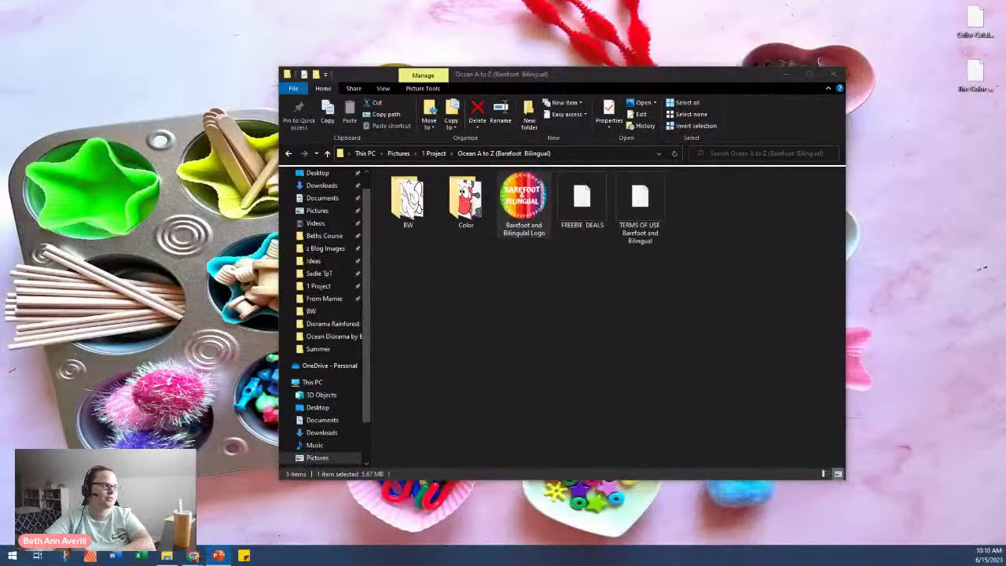
left_click_drag(0, 93, 210, 0)
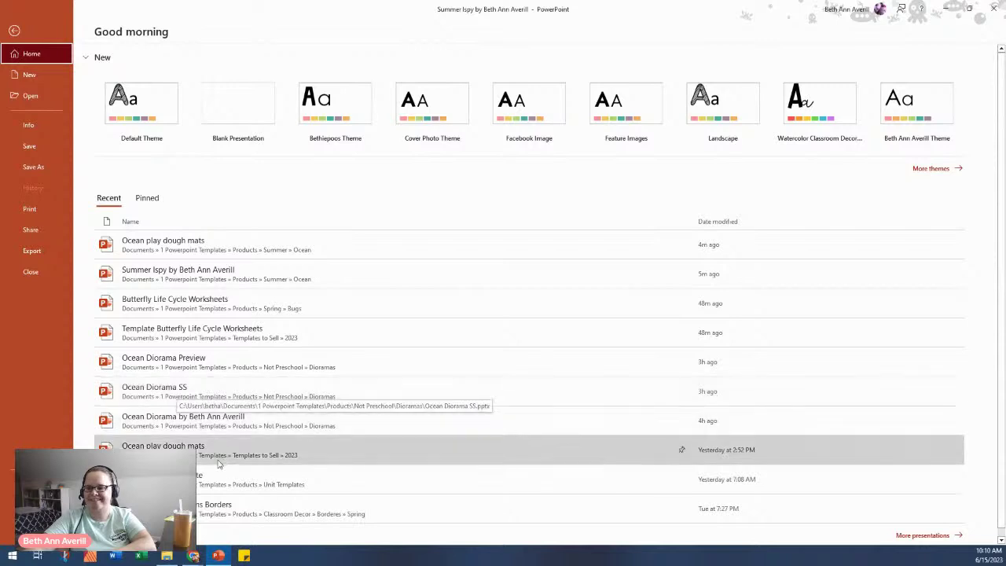
left_click(915, 535)
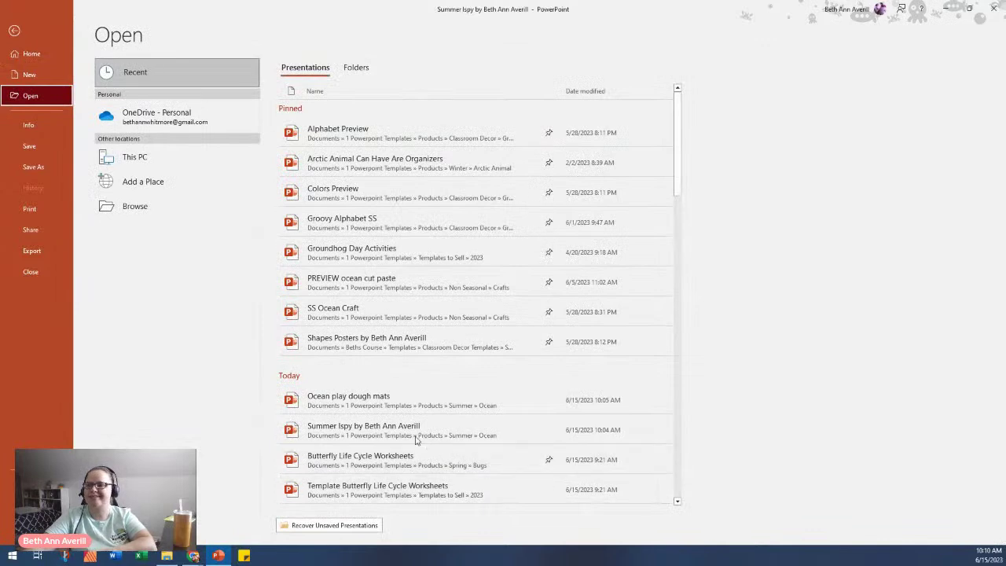
scroll(460, 377, "down", 5)
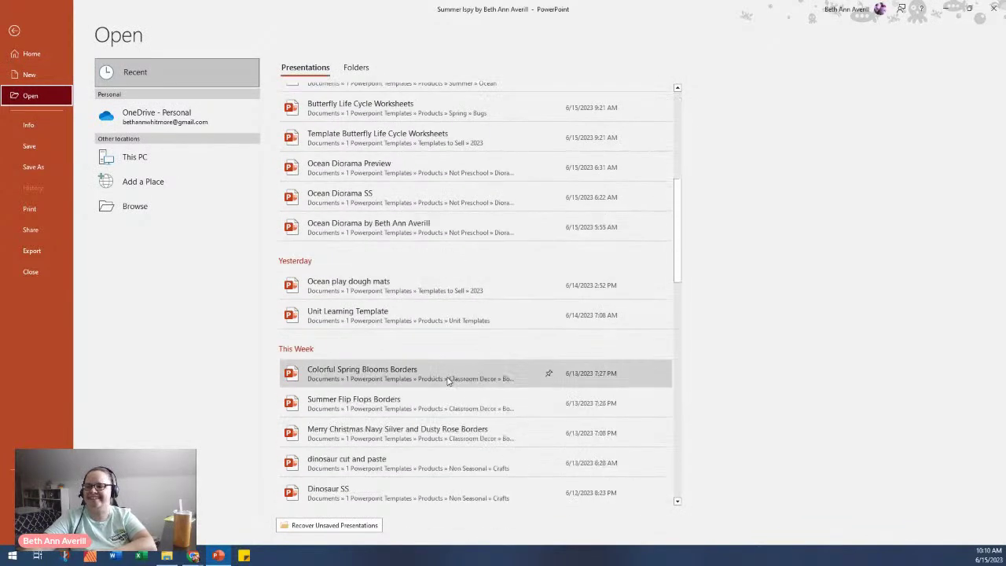
scroll(448, 380, "down", 2)
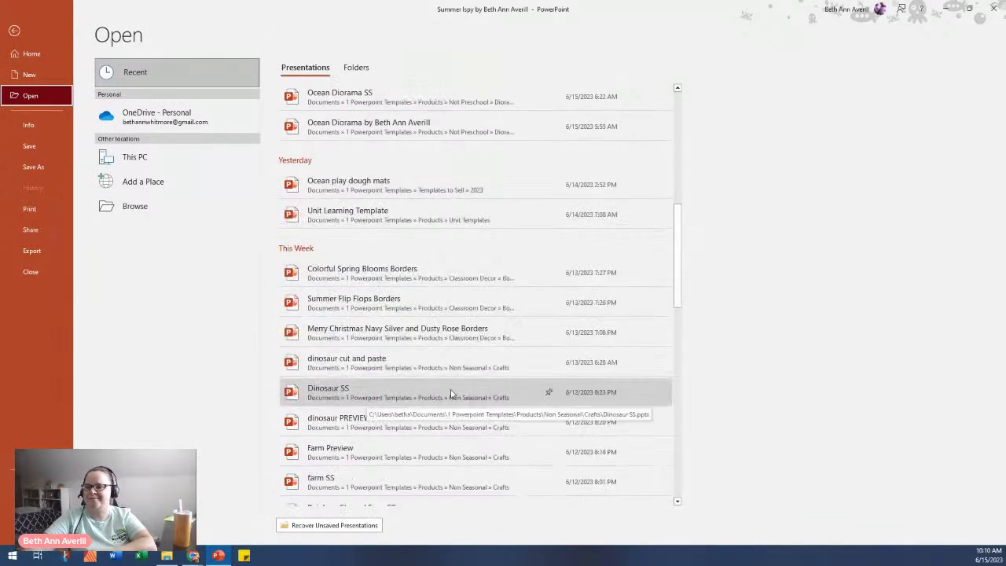
scroll(451, 397, "down", 2)
scroll(447, 404, "down", 1)
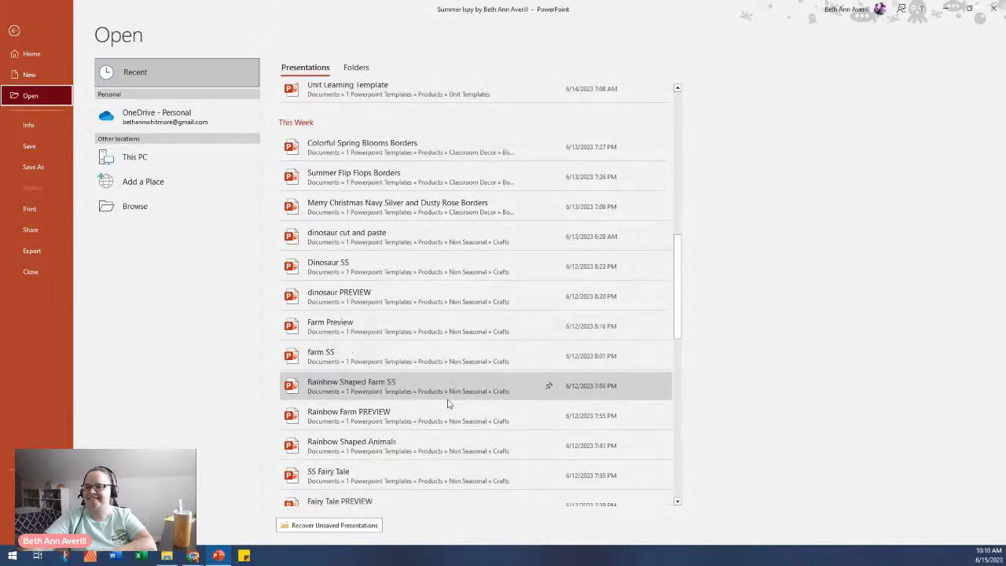
scroll(448, 404, "down", 1)
scroll(448, 403, "up", 1)
right_click(360, 268)
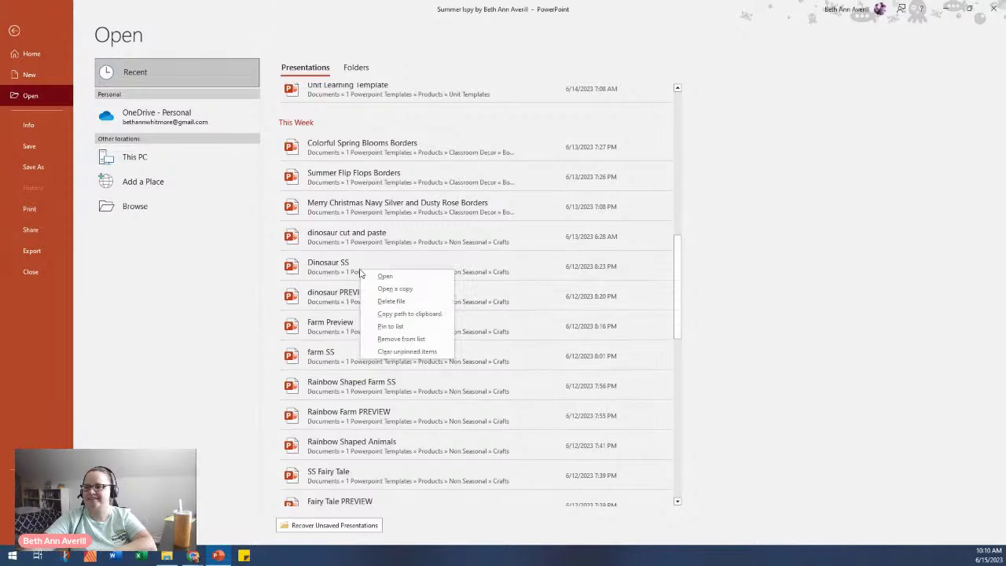
left_click(395, 289)
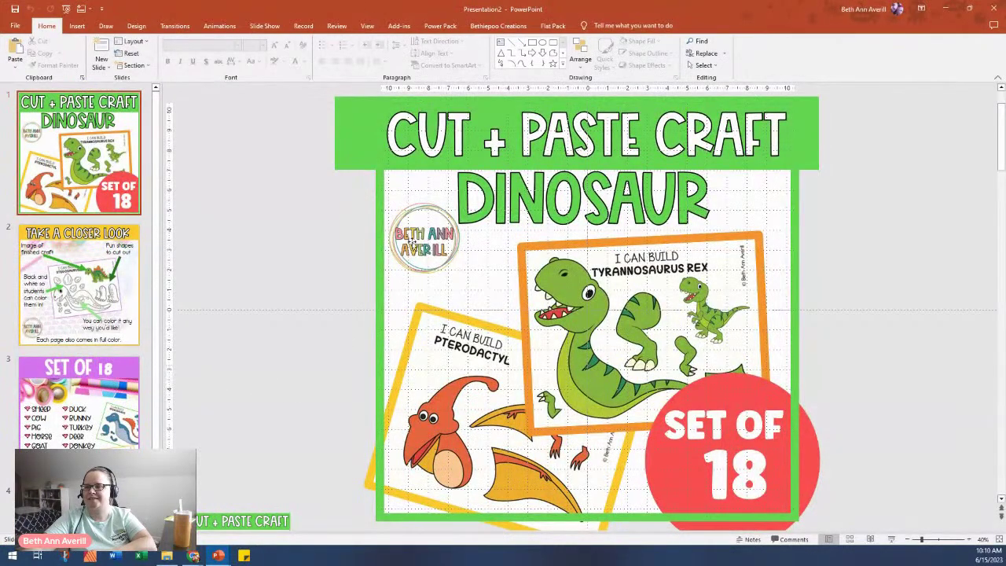
left_click(992, 8)
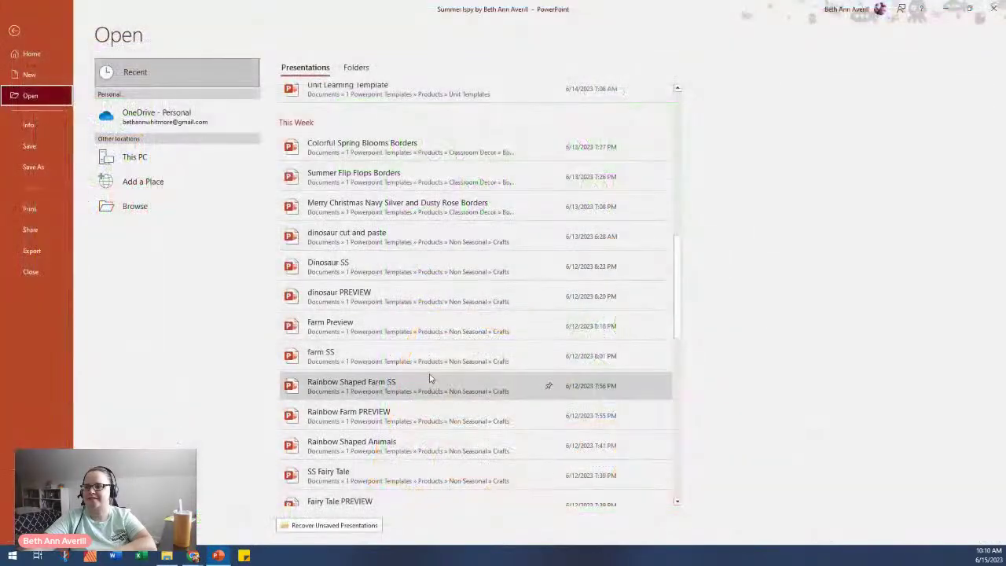
Step: Open a copy of the recent SS Fairy Tale presentation
scroll(429, 377, "down", 3)
scroll(460, 322, "down", 3)
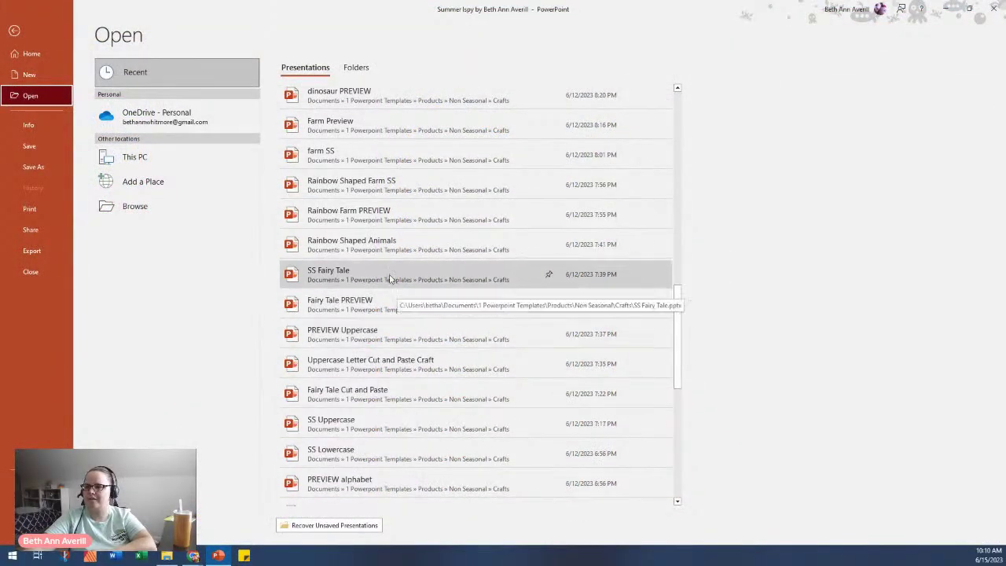
right_click(391, 275)
left_click(445, 296)
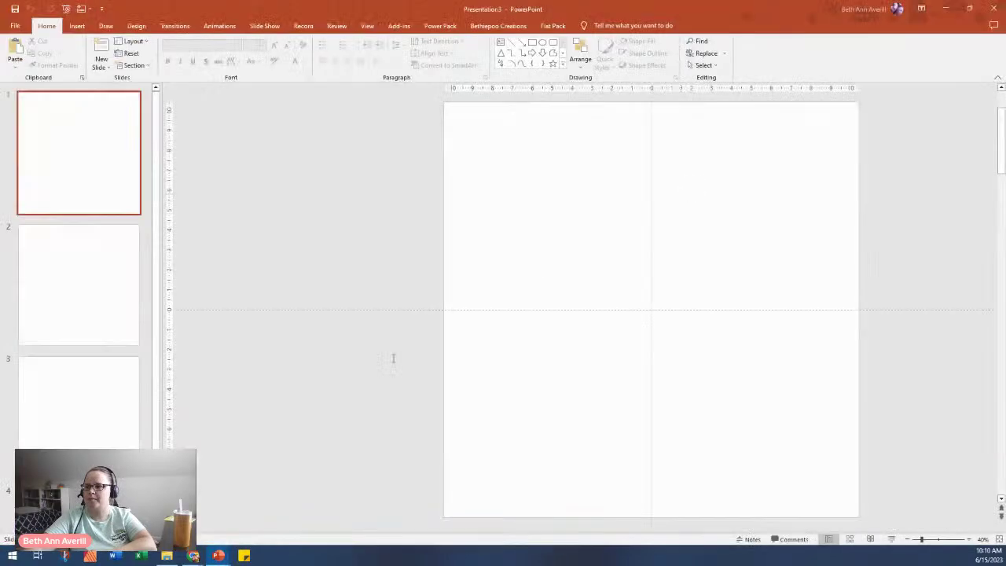
Step: Minimize the Summer Ispy window, maximize the Fairy Tale copy and select the orange frame on its cover slide
left_click_drag(606, 6, 552, 78)
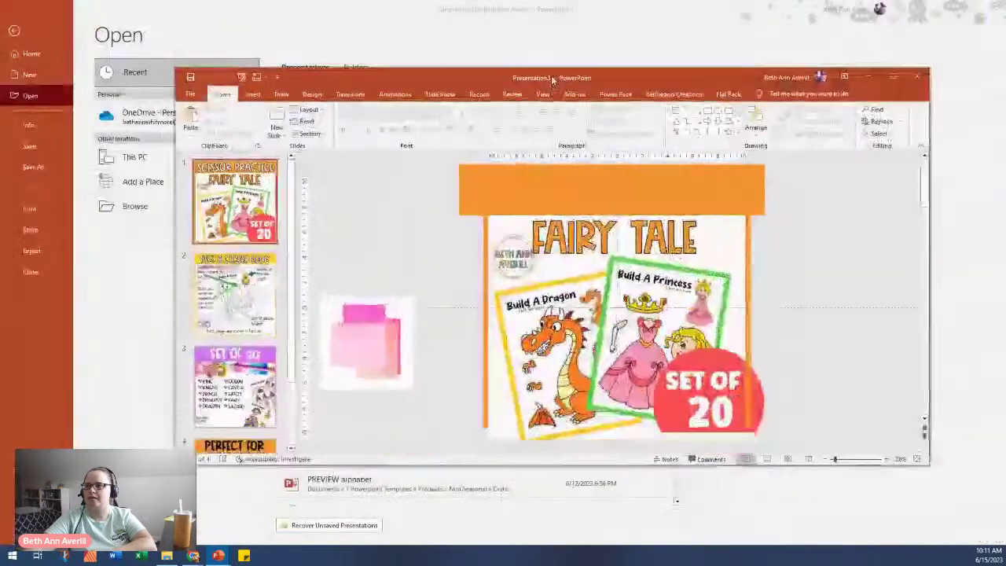
left_click(945, 8)
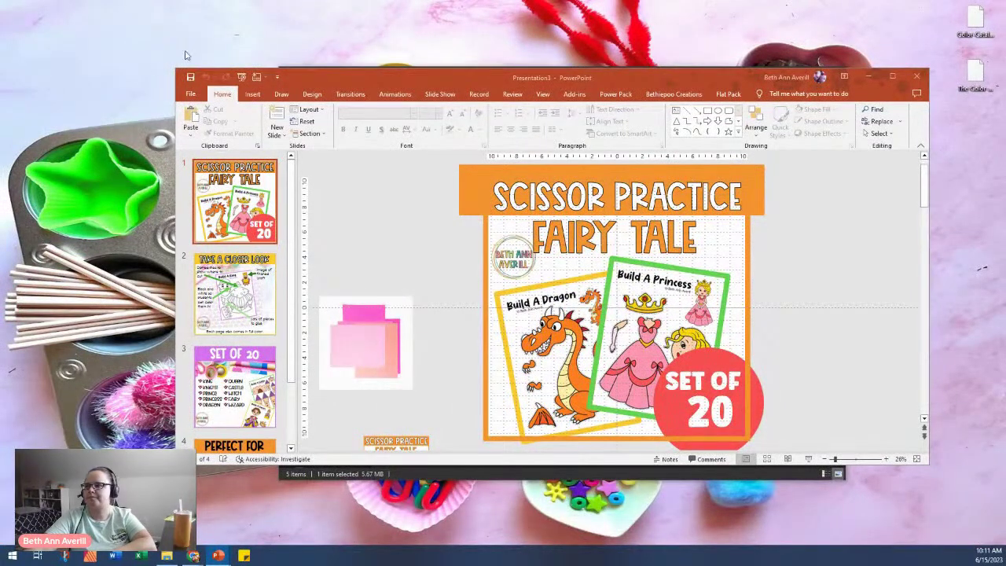
left_click_drag(539, 80, 476, 0)
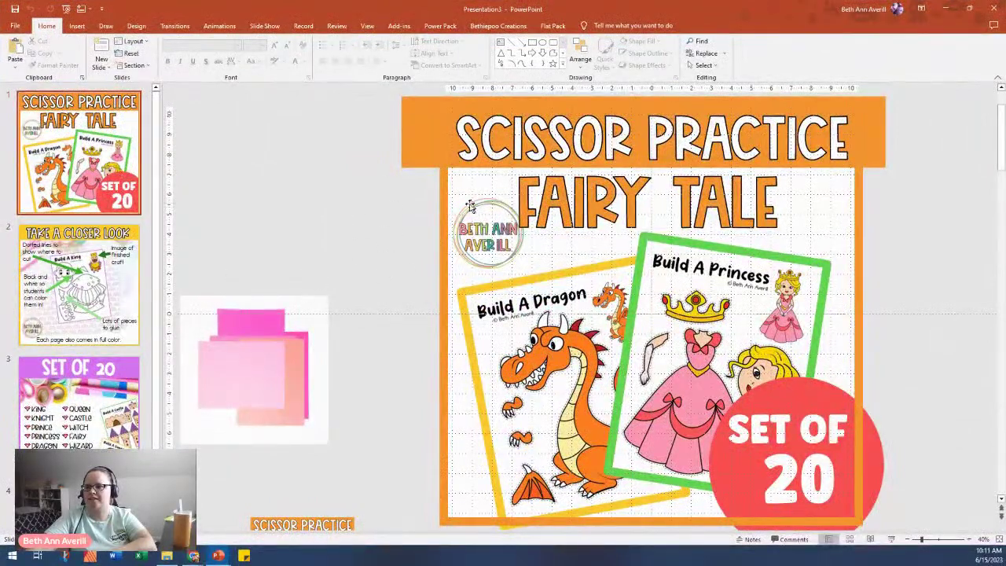
left_click(444, 207)
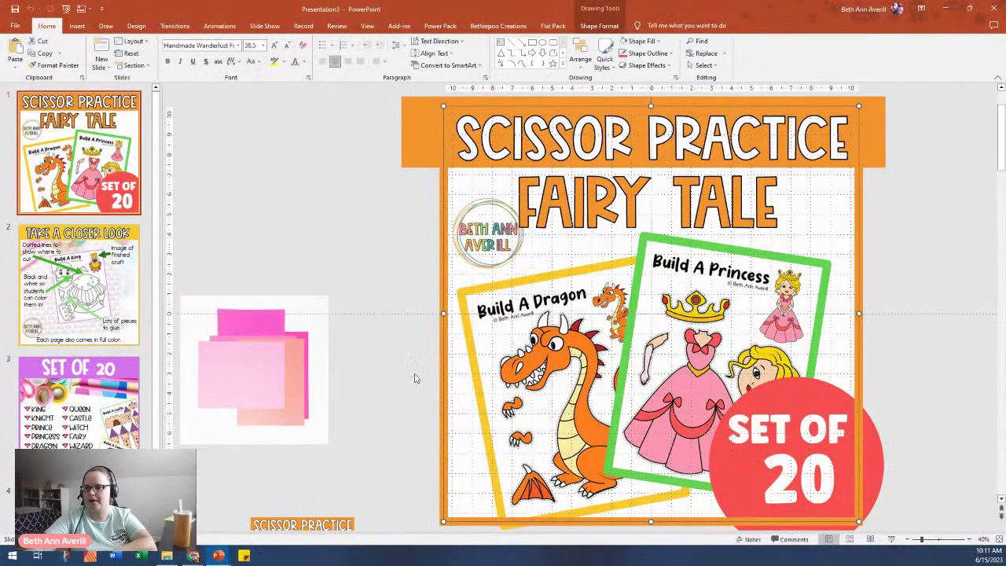